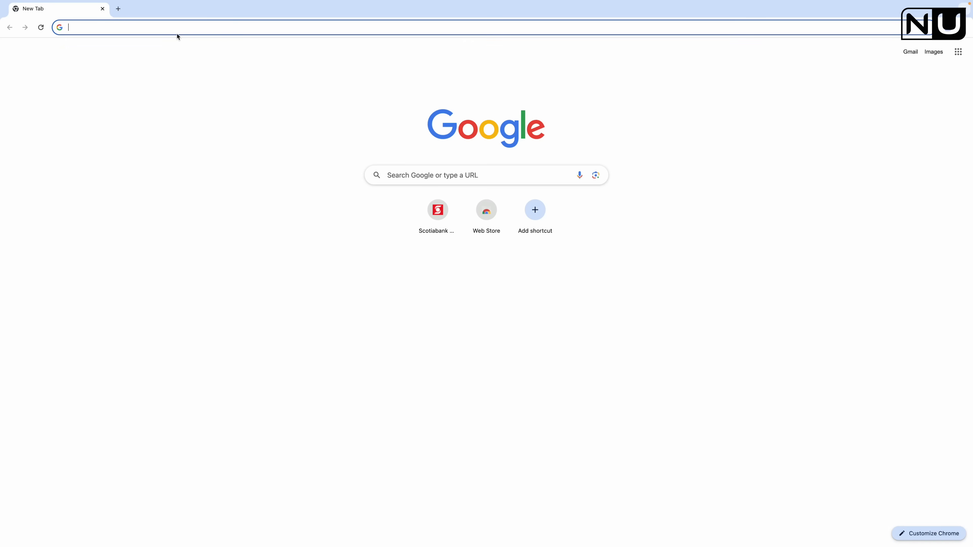
Search 'gc key login', open the IRCC secure account page and choose the GCKey sign-in.
text(gc key )
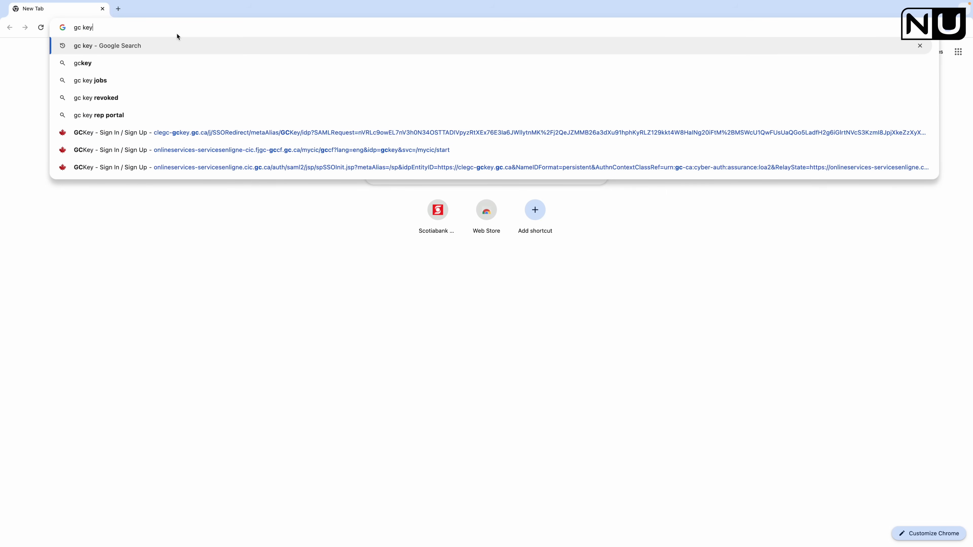
text(login)
key(Return)
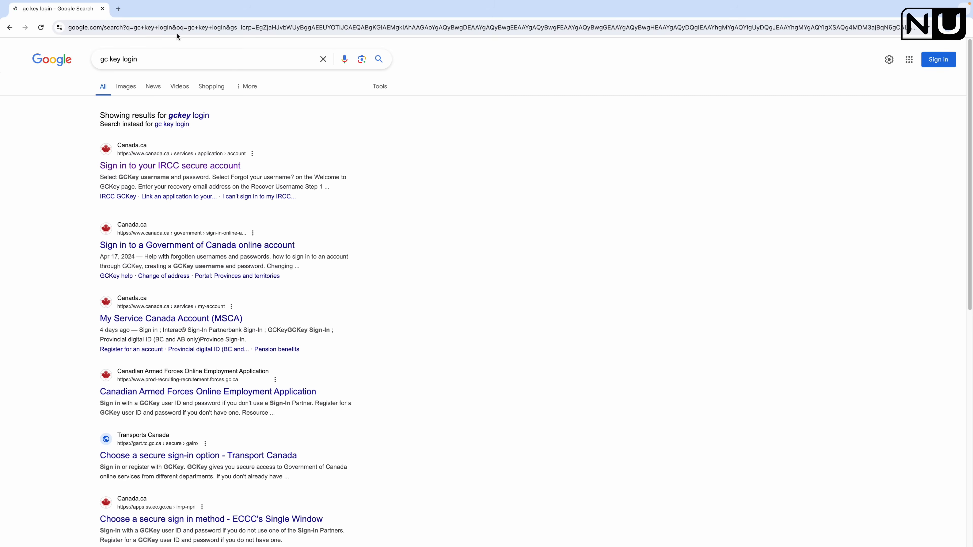
click(191, 166)
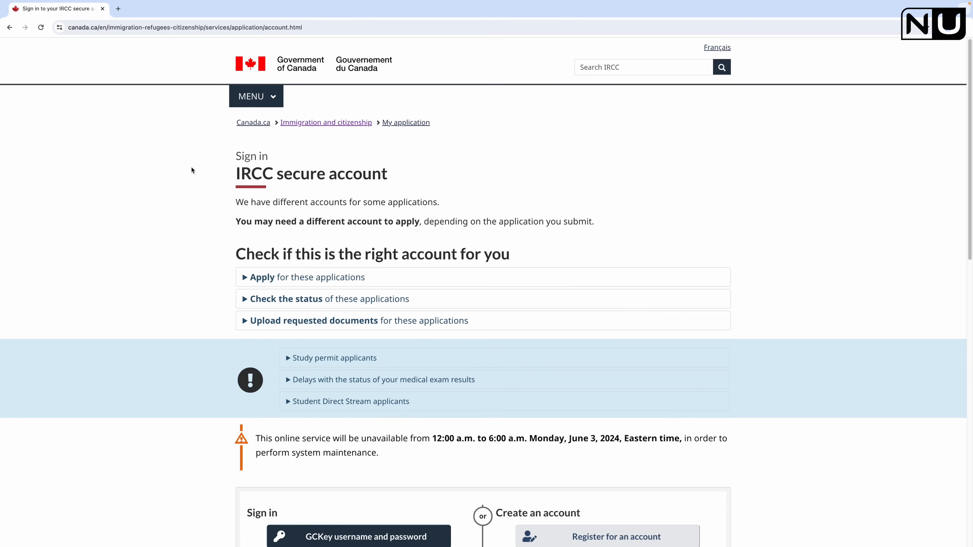
scroll(487, 298, down, 3)
scroll(461, 293, up, 2)
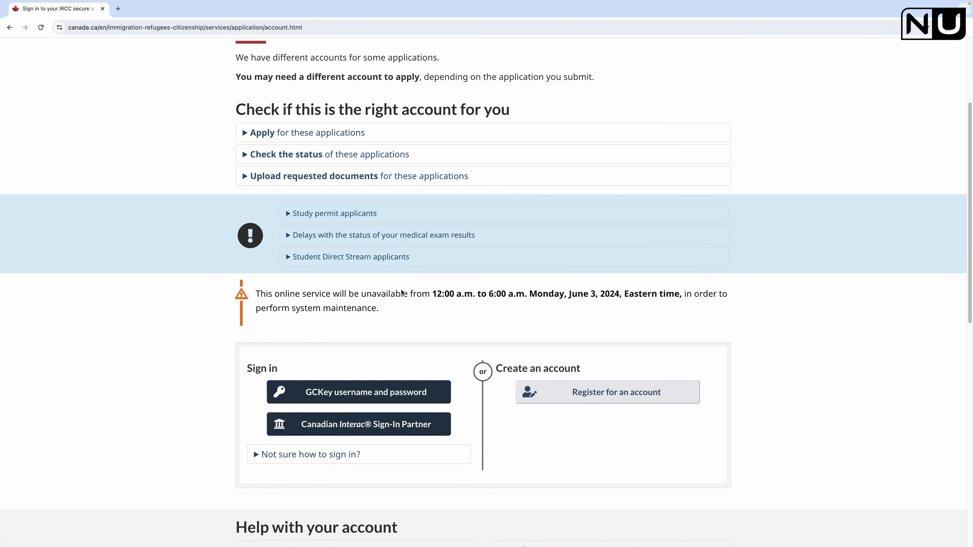
scroll(421, 326, down, 2)
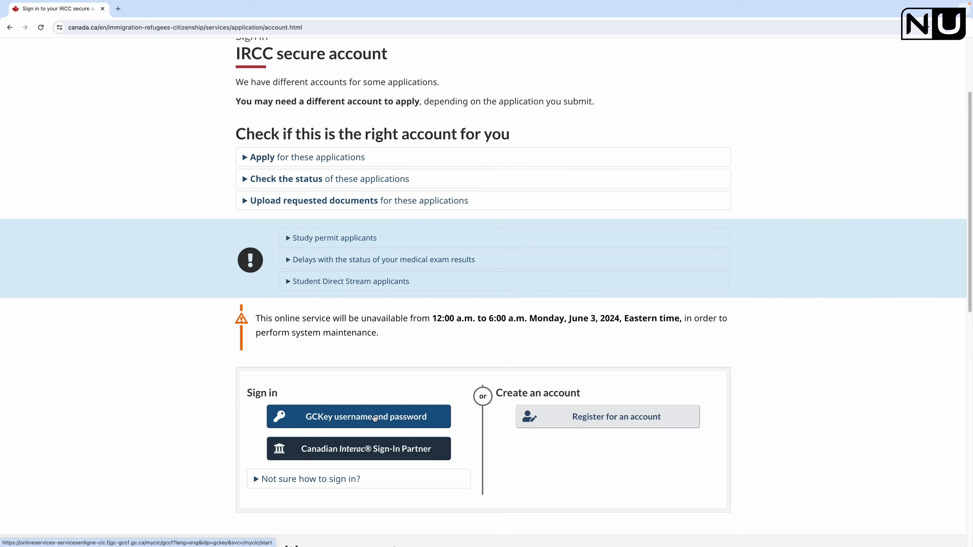
click(355, 424)
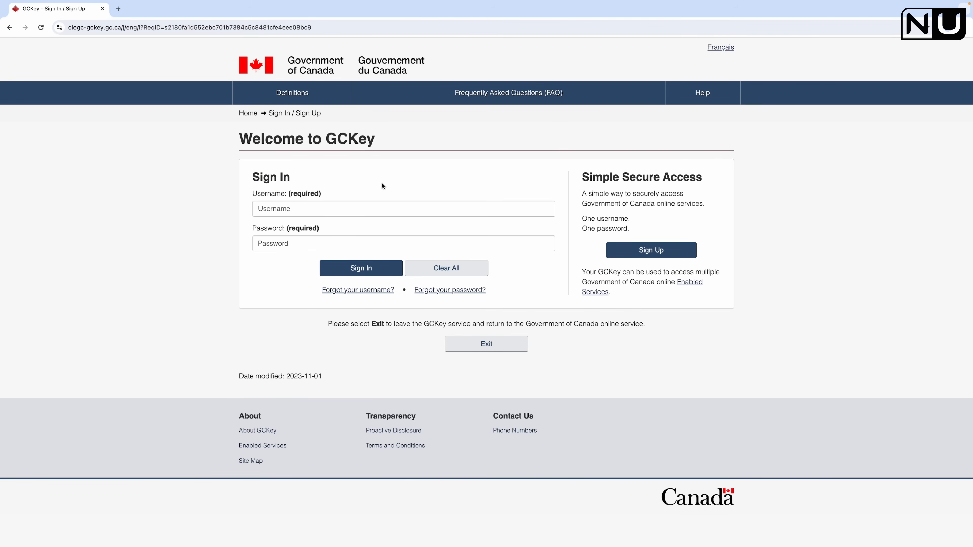
Sign in to GCKey with the account username and password.
click(317, 211)
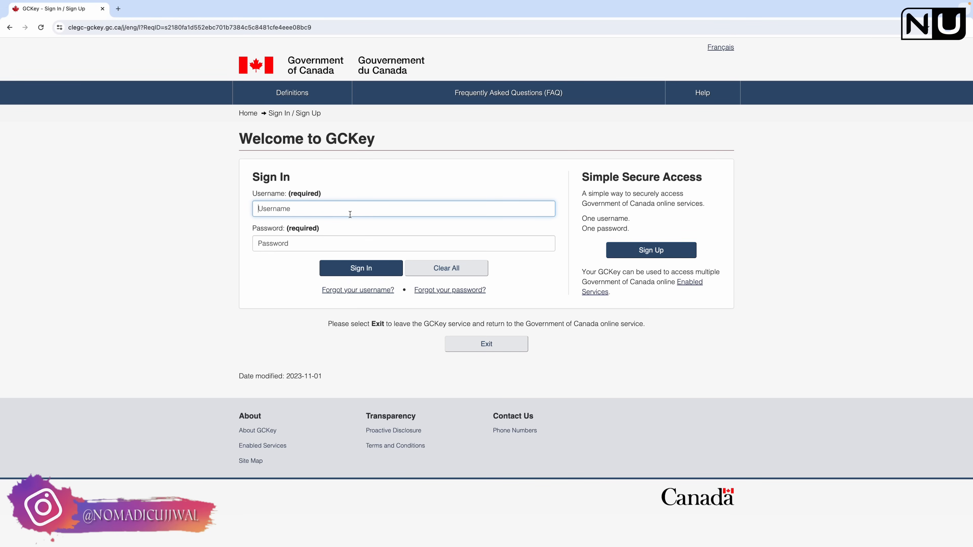
text(Nomadicujjwal)
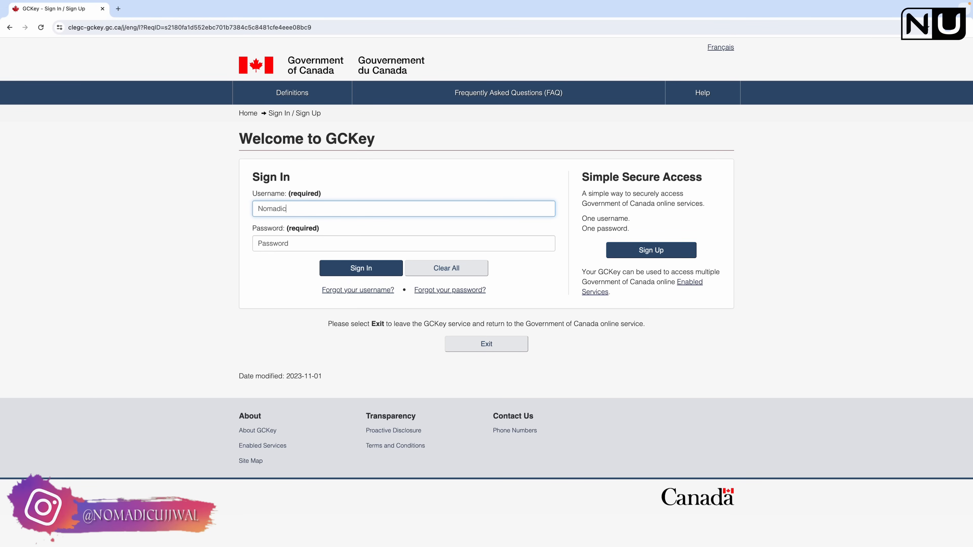
click(321, 244)
text(•••••••••••••)
click(396, 264)
click(426, 247)
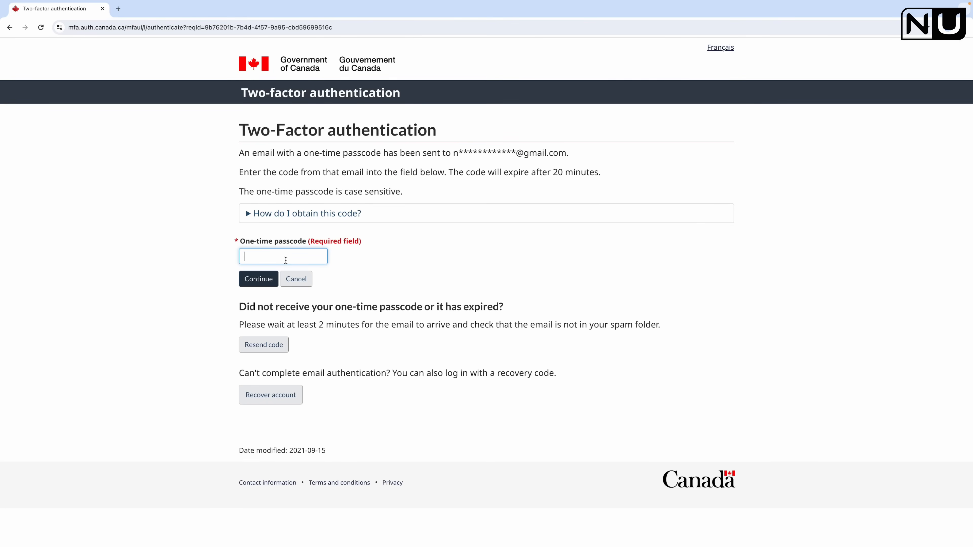
Enter the one-time passcode, accept the terms and answer the secret question.
click(250, 283)
click(257, 248)
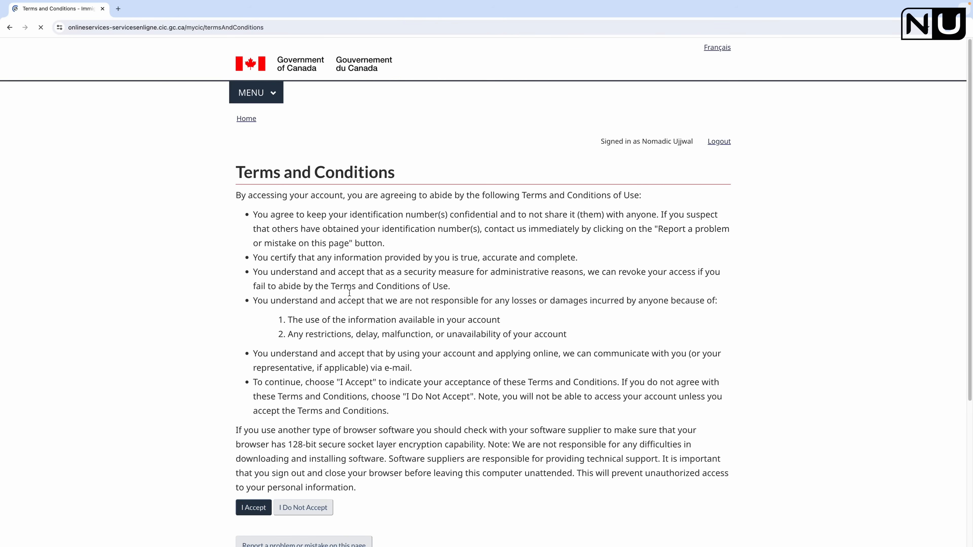
click(254, 509)
click(286, 240)
click(261, 268)
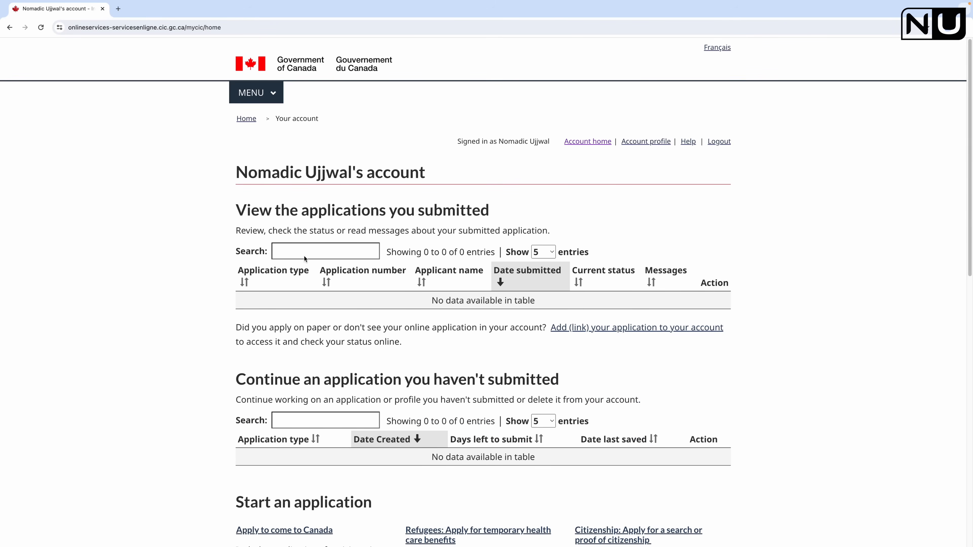
Start a new 'Apply to come to Canada' application from the account home.
scroll(549, 388, down, 8)
scroll(549, 388, up, 2)
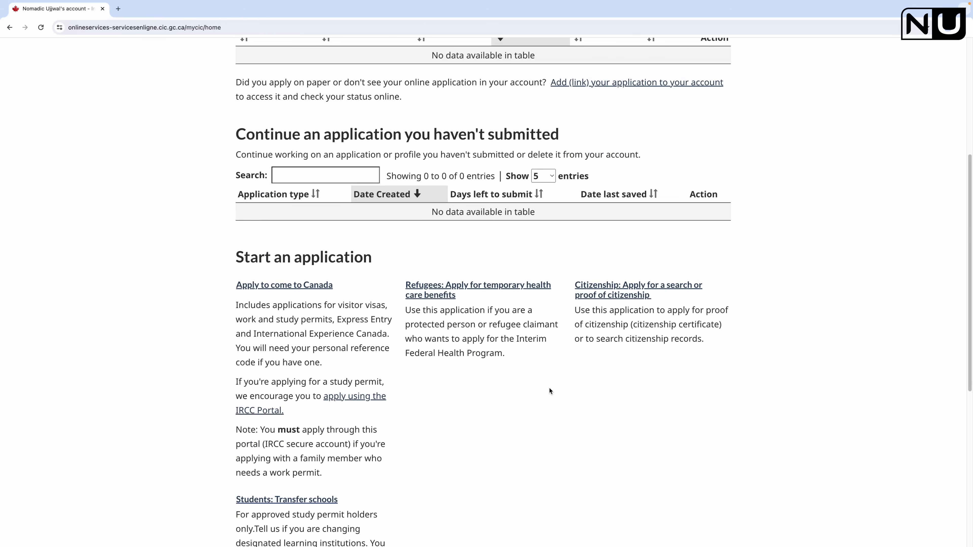
scroll(549, 388, up, 6)
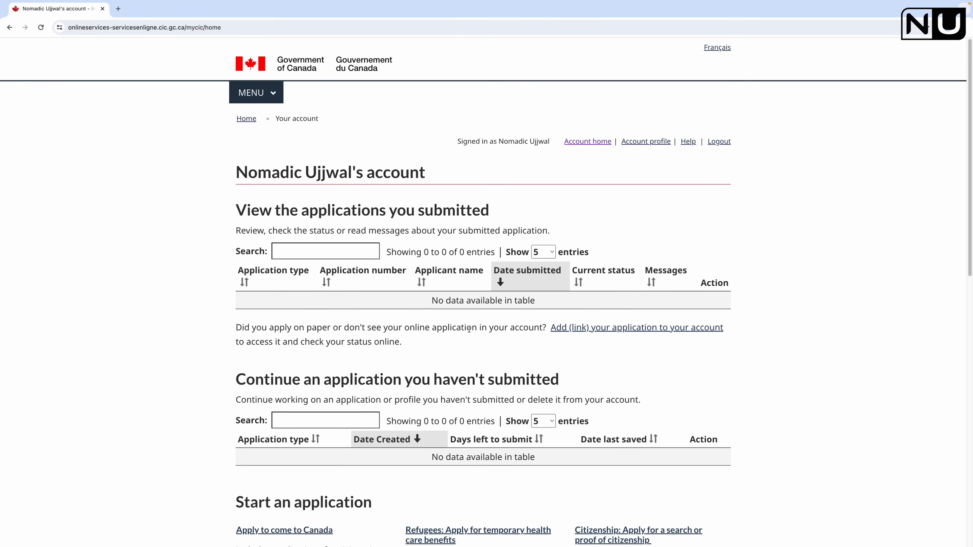
scroll(469, 329, down, 4)
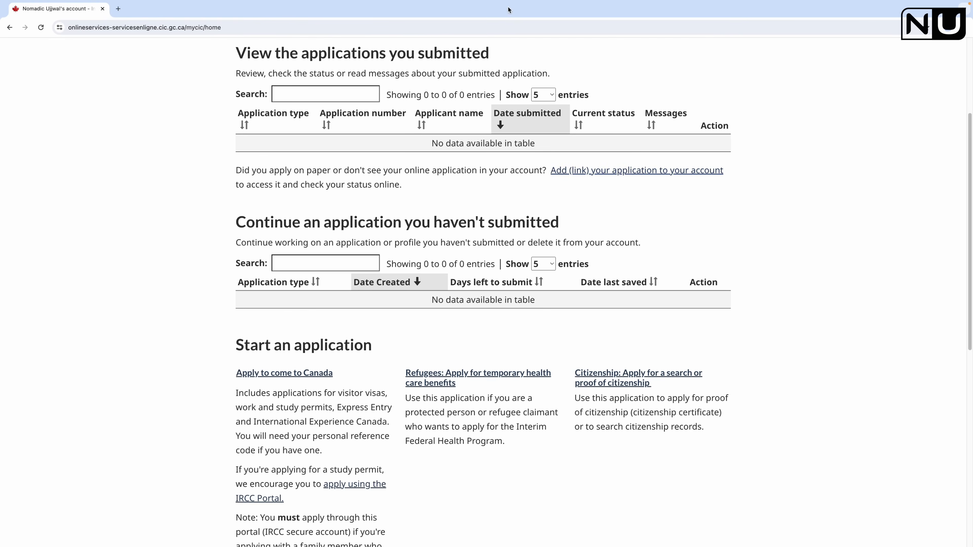
scroll(690, 248, down, 2)
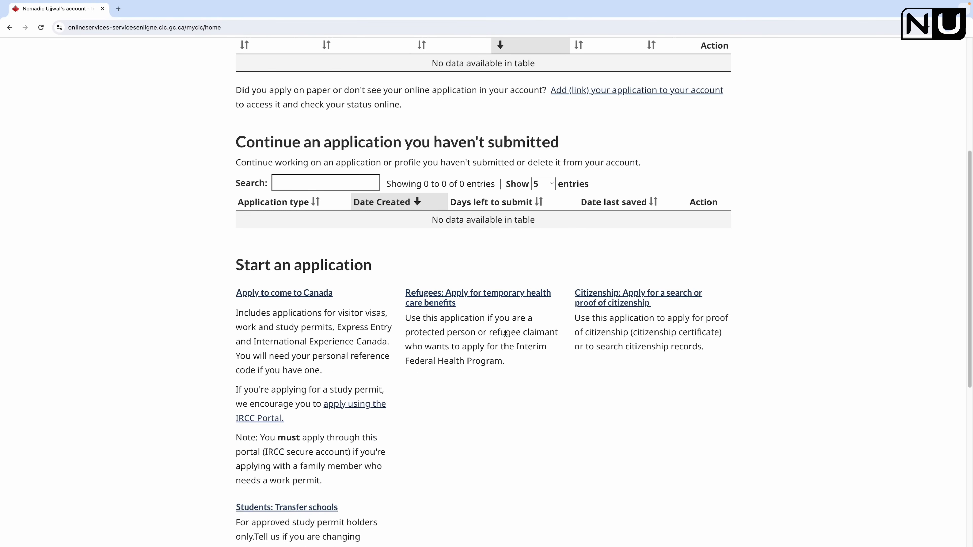
scroll(519, 323, up, 6)
scroll(518, 319, down, 7)
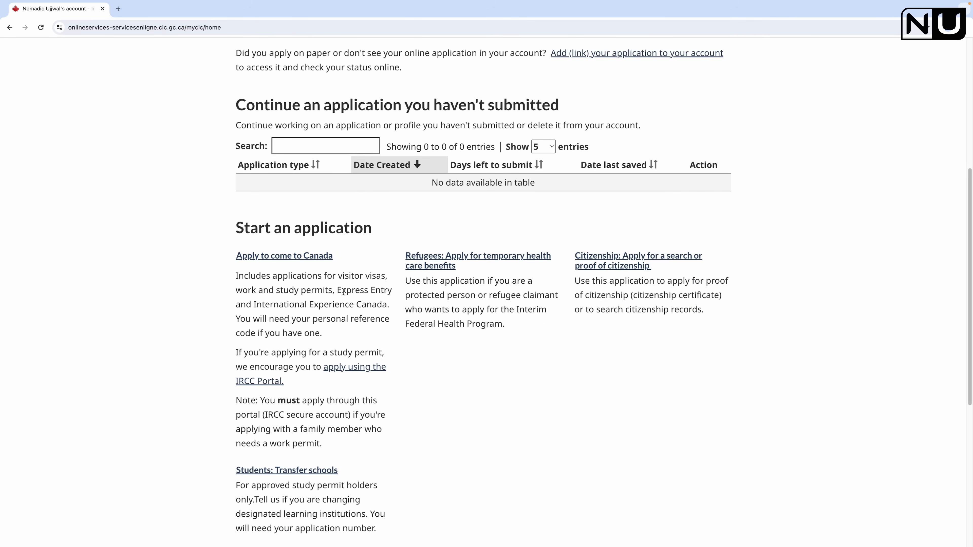
scroll(559, 231, up, 7)
scroll(582, 358, down, 7)
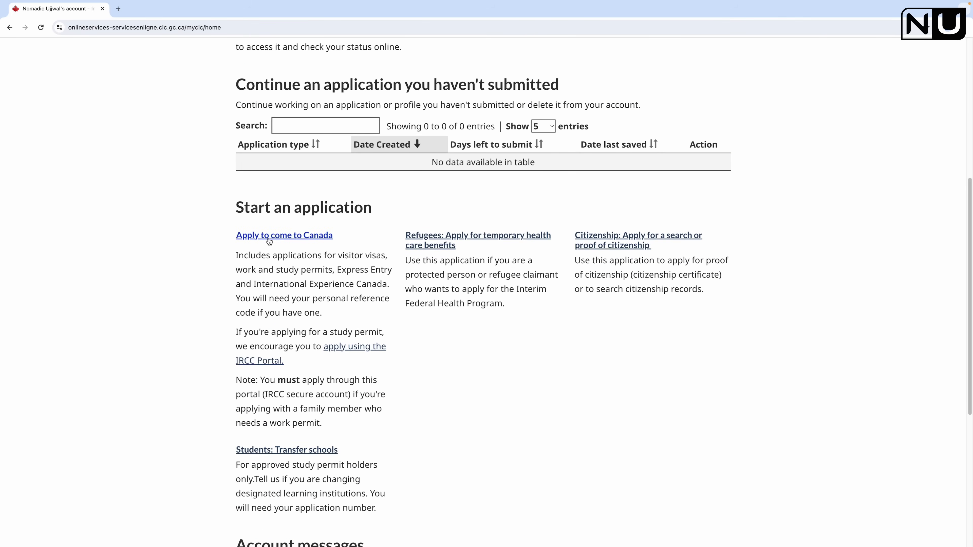
click(269, 235)
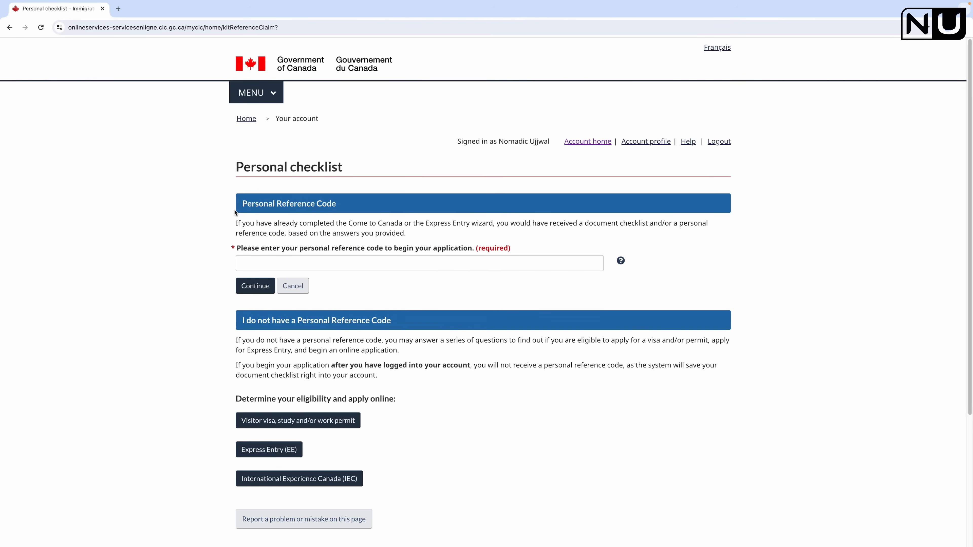
Review the Personal Reference Code options and start the Express Entry eligibility questionnaire.
drag(242, 205, 320, 214)
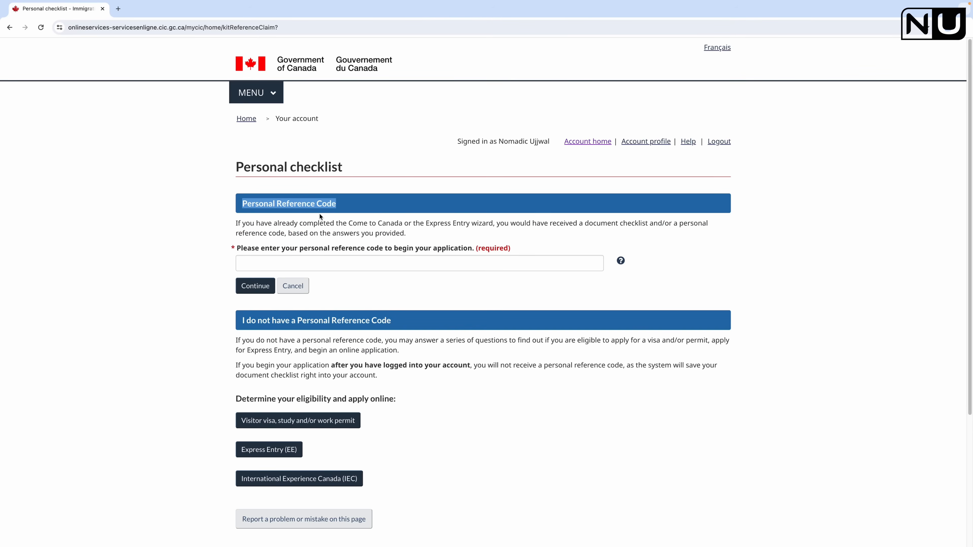
click(247, 322)
drag(247, 322, 328, 332)
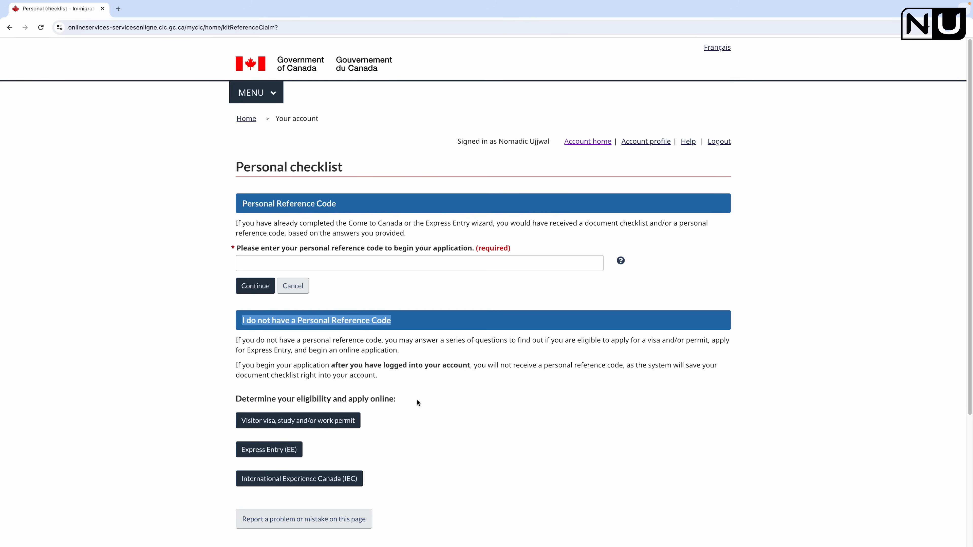
click(440, 400)
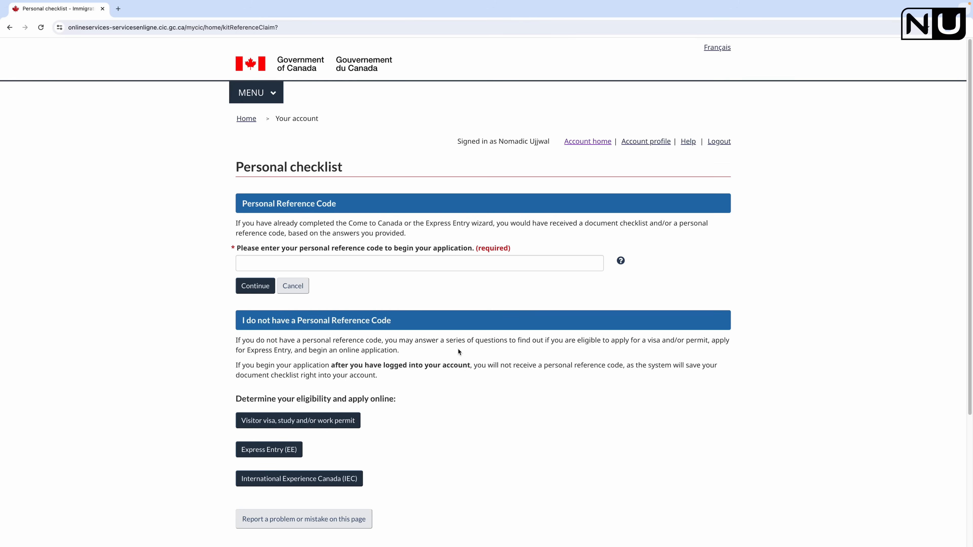
scroll(442, 363, down, 2)
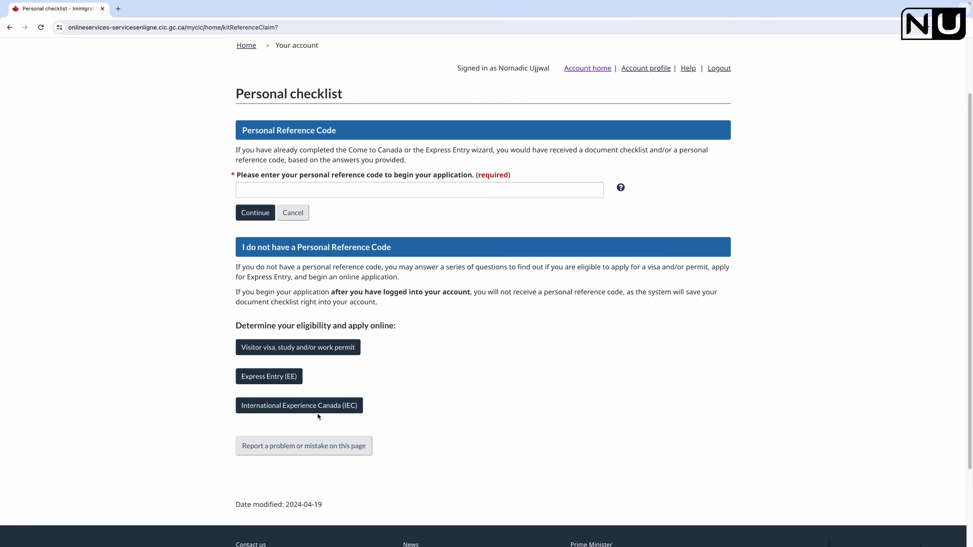
click(280, 381)
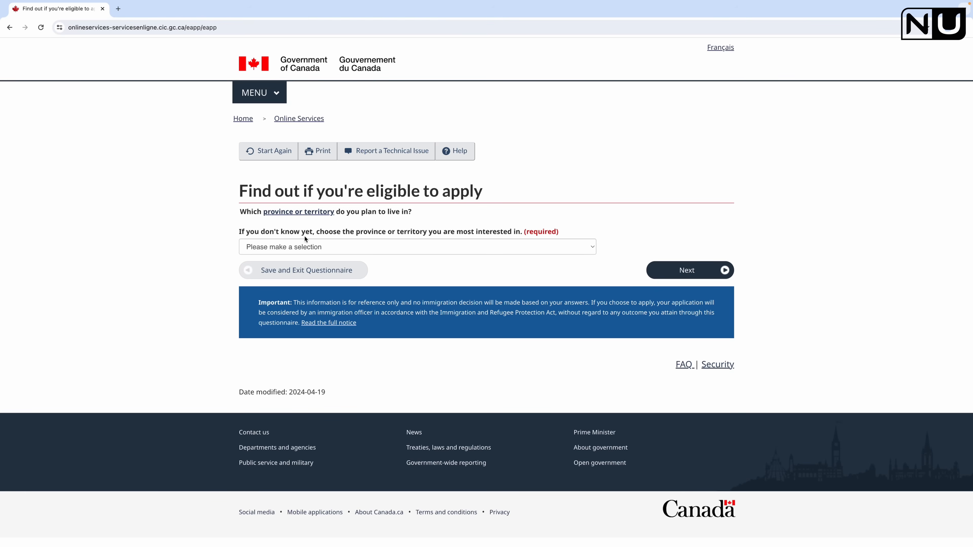
Choose British Columbia as the planned province and advance to the language test question.
click(484, 248)
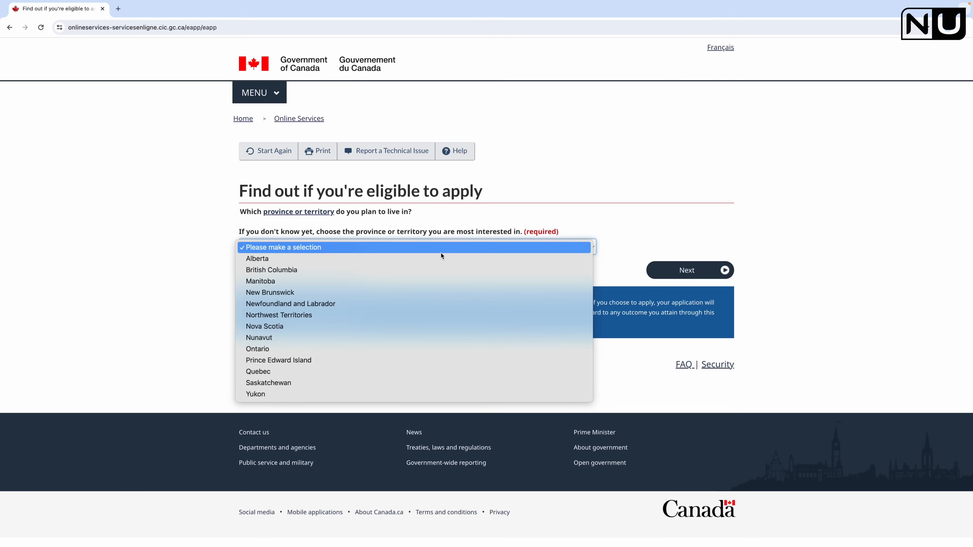
click(352, 270)
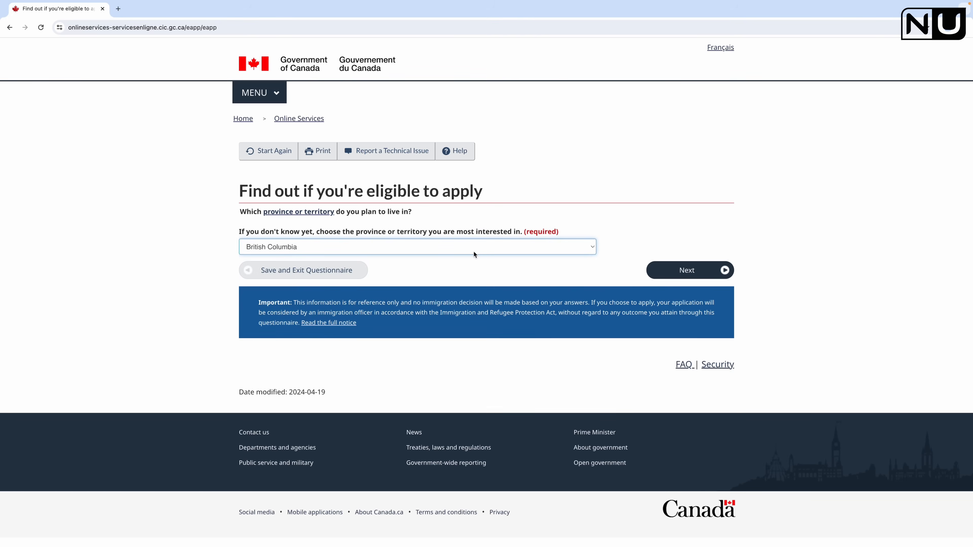
click(448, 246)
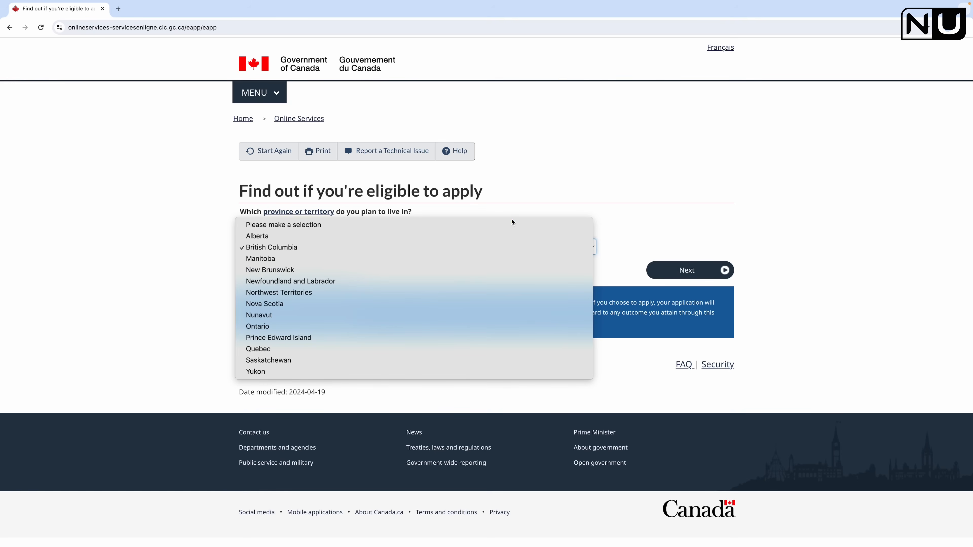
click(641, 219)
click(701, 270)
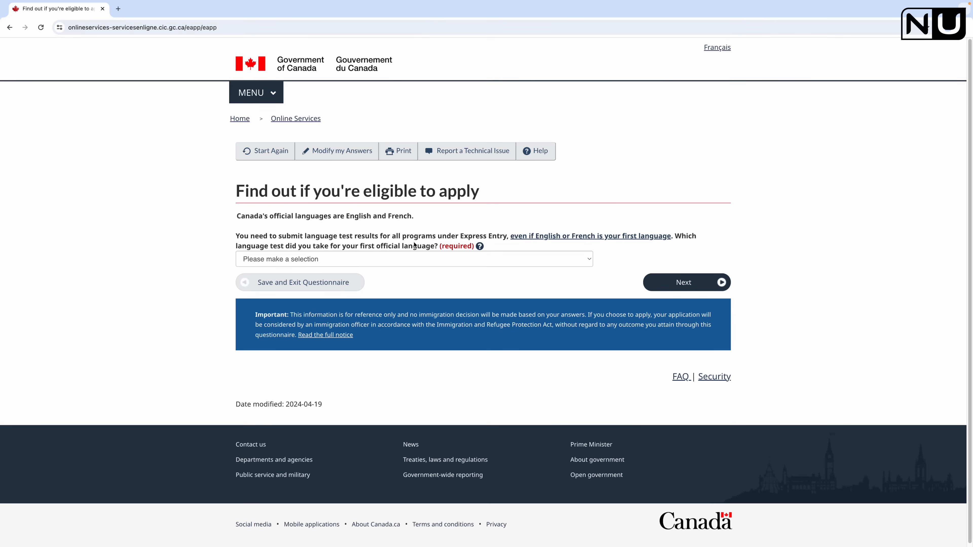
click(474, 259)
Keep IELTS as the language test and enter the test date 2023 January 01.
key(Escape)
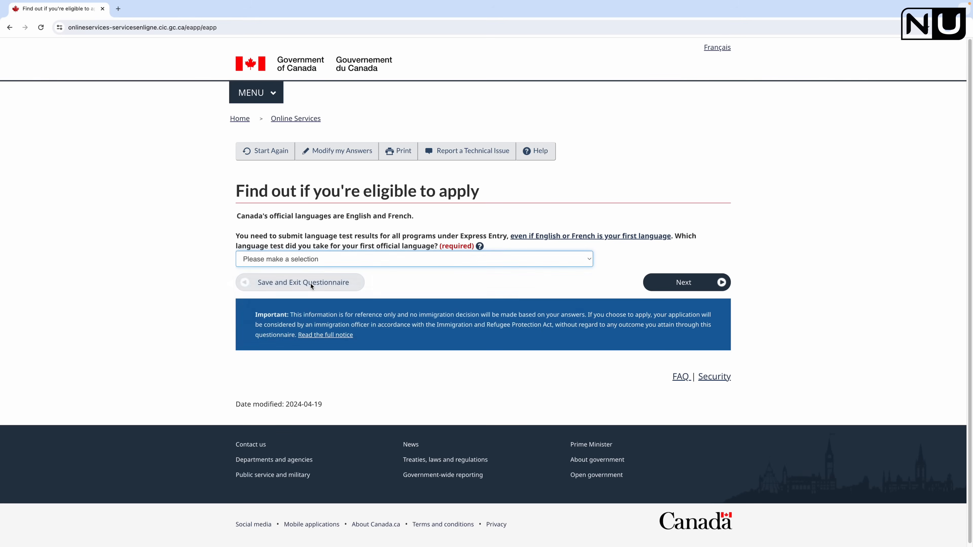
click(681, 290)
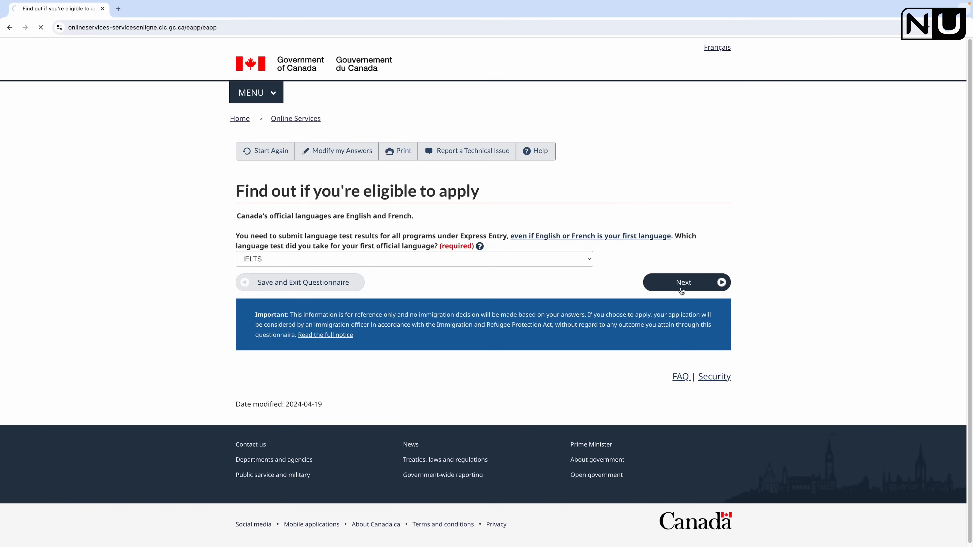
click(316, 230)
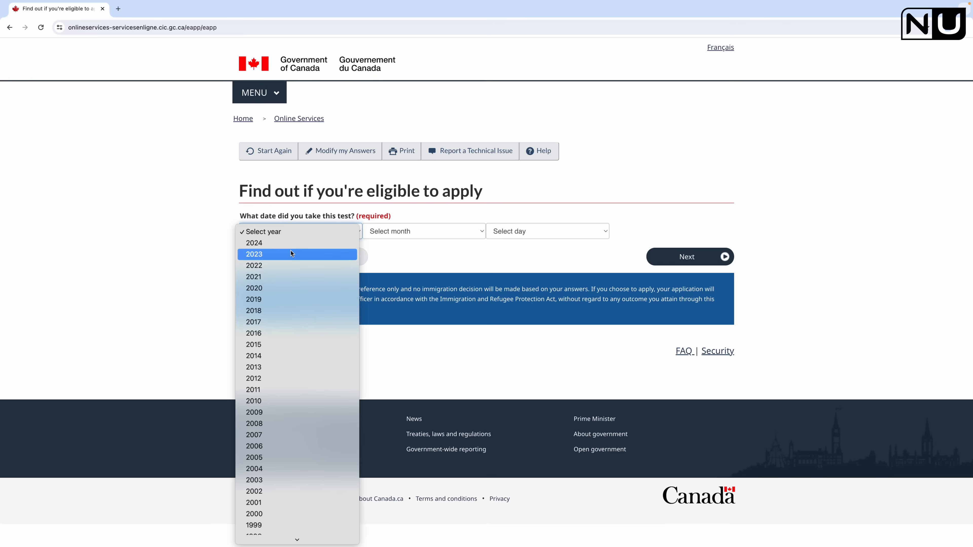
click(290, 254)
click(429, 230)
click(438, 246)
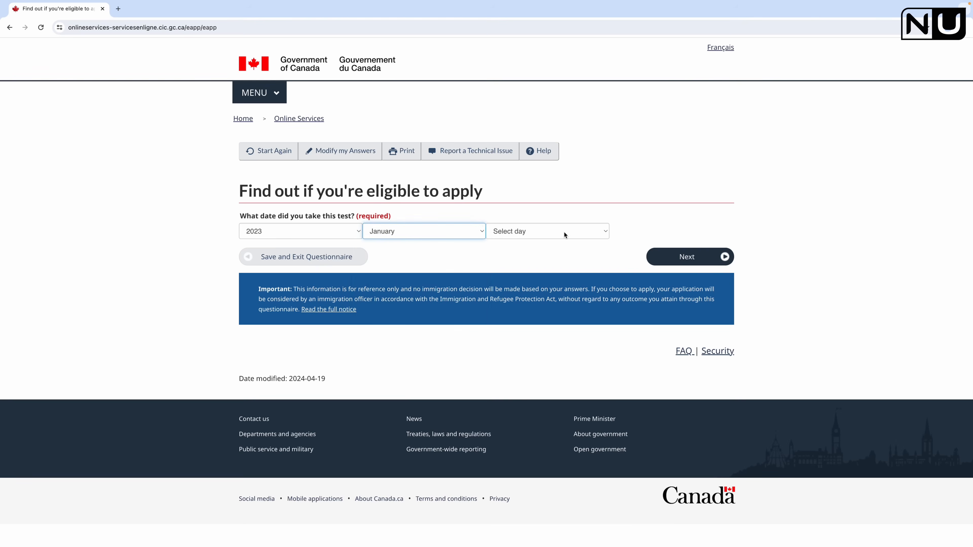
click(564, 232)
click(553, 243)
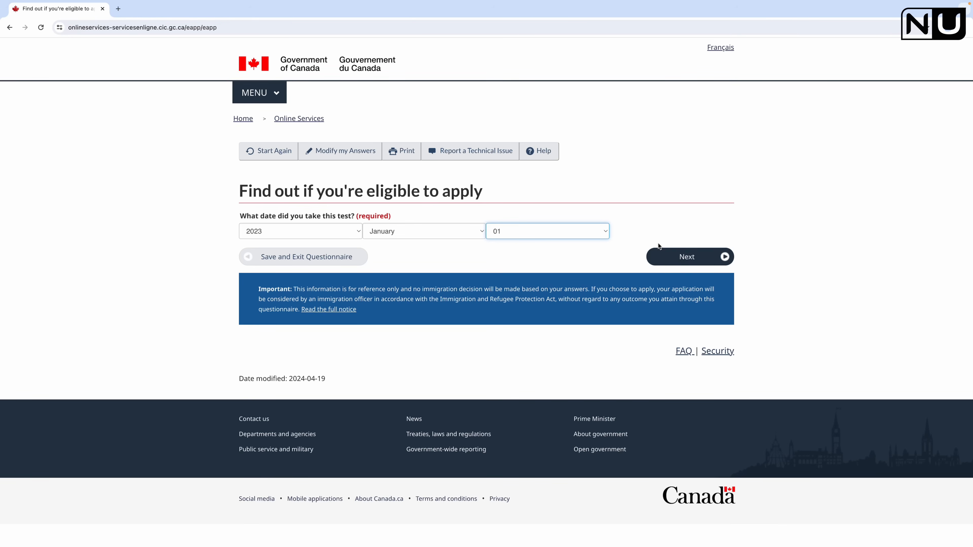
click(704, 263)
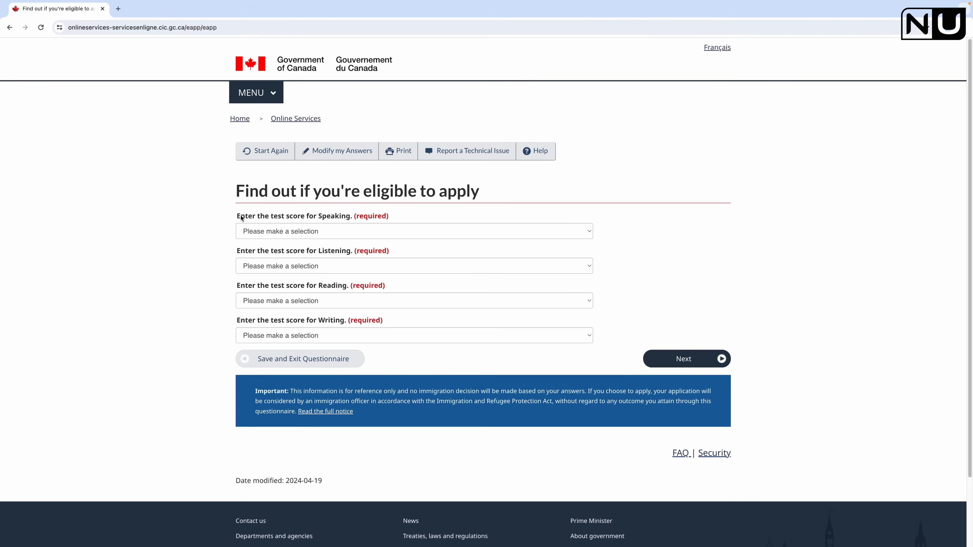
Set the Speaking, Listening, Reading and Writing scores all to 7.
click(316, 231)
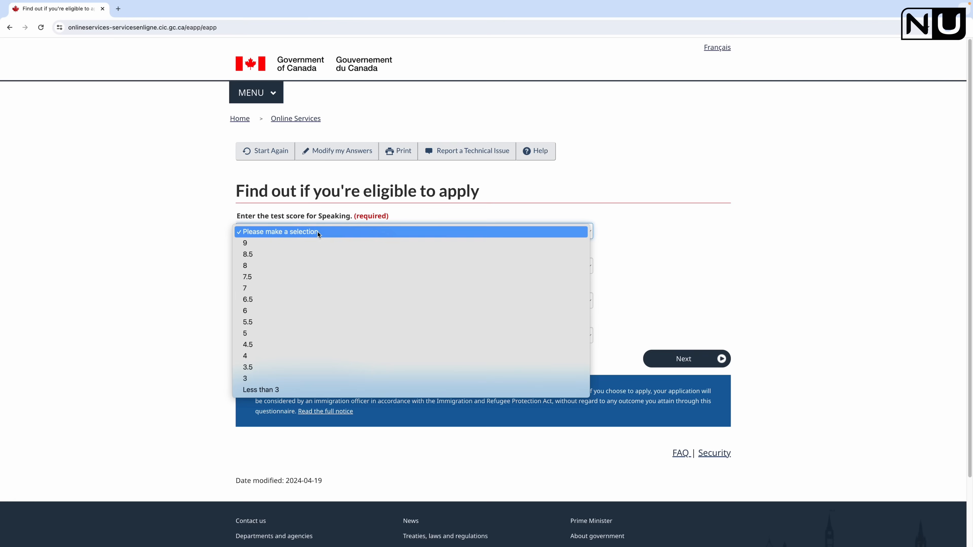
click(284, 293)
click(287, 265)
click(282, 321)
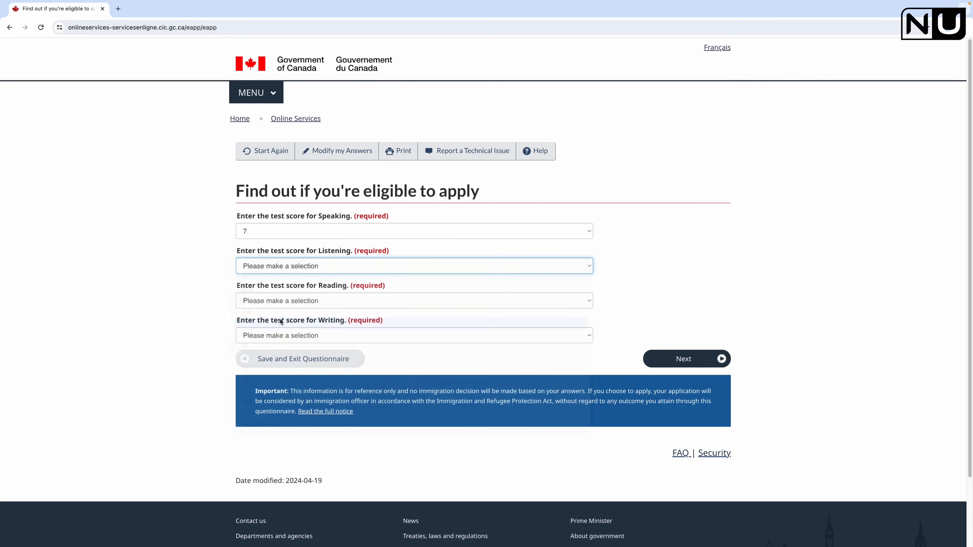
click(290, 305)
click(268, 355)
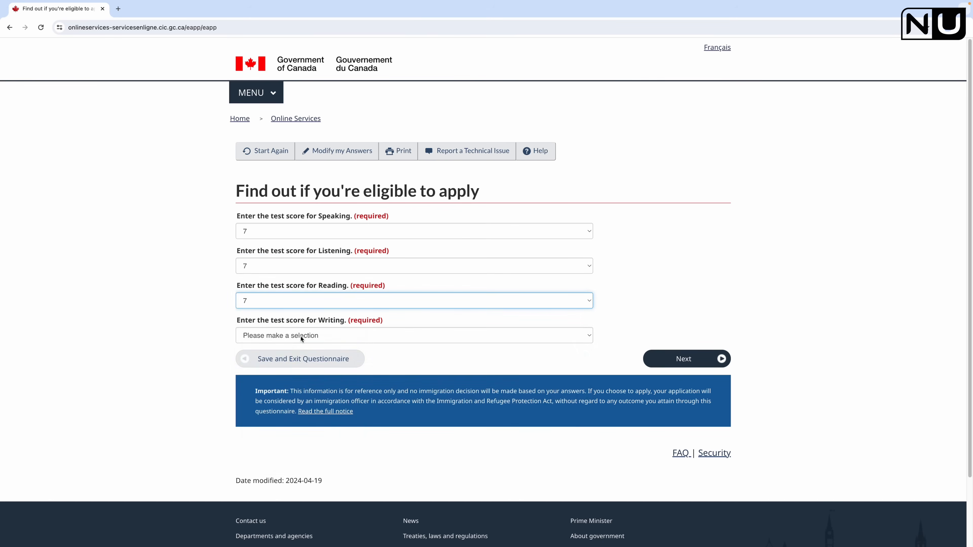
click(301, 337)
click(265, 393)
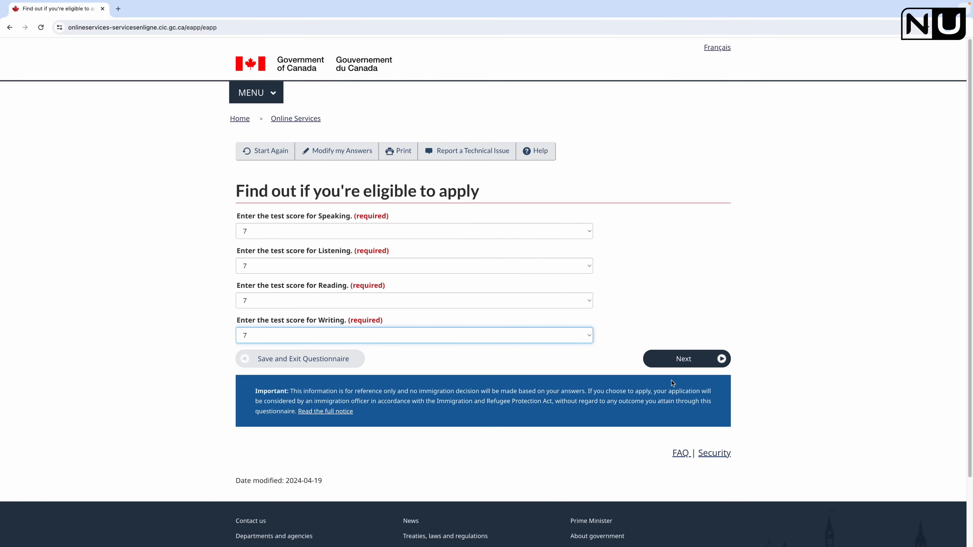
click(677, 362)
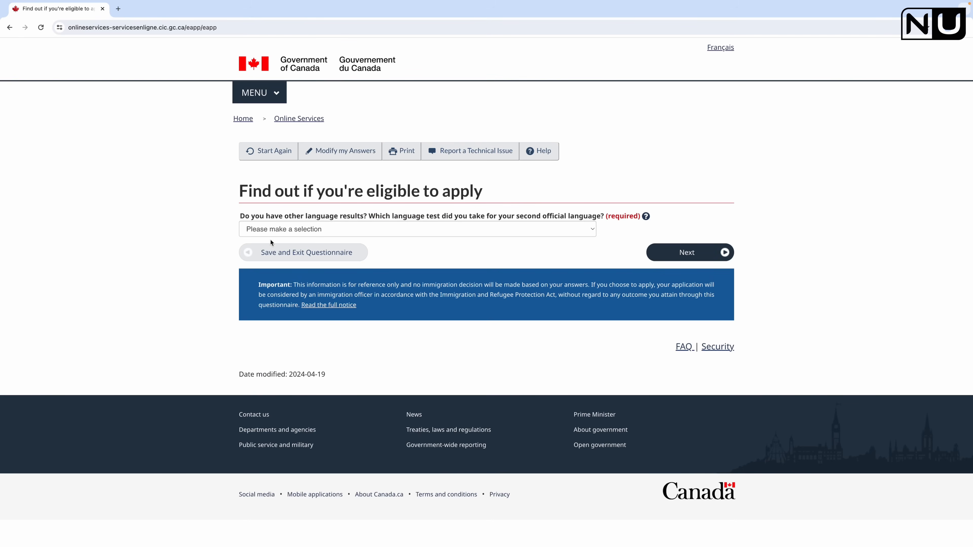
Answer None for a second language test and read the full-time work requirement.
click(375, 226)
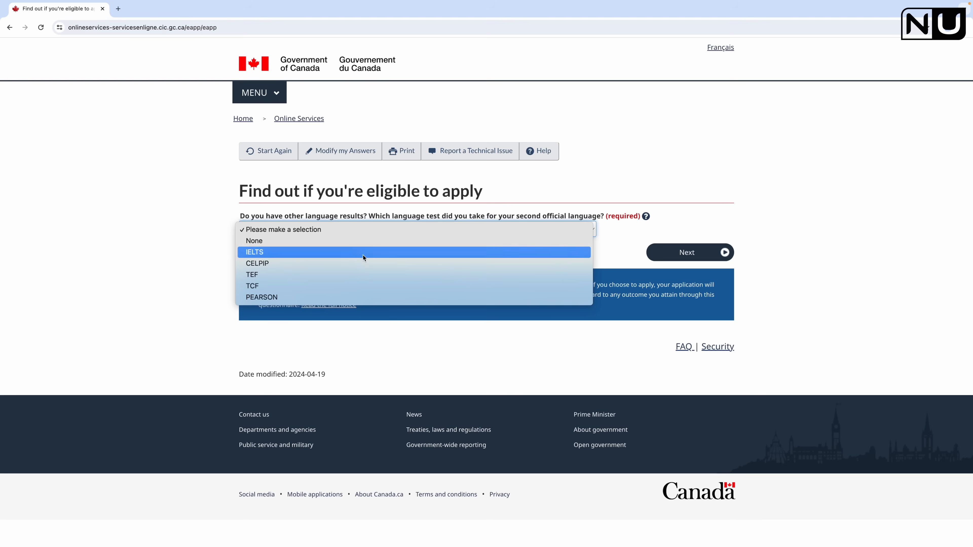
click(361, 239)
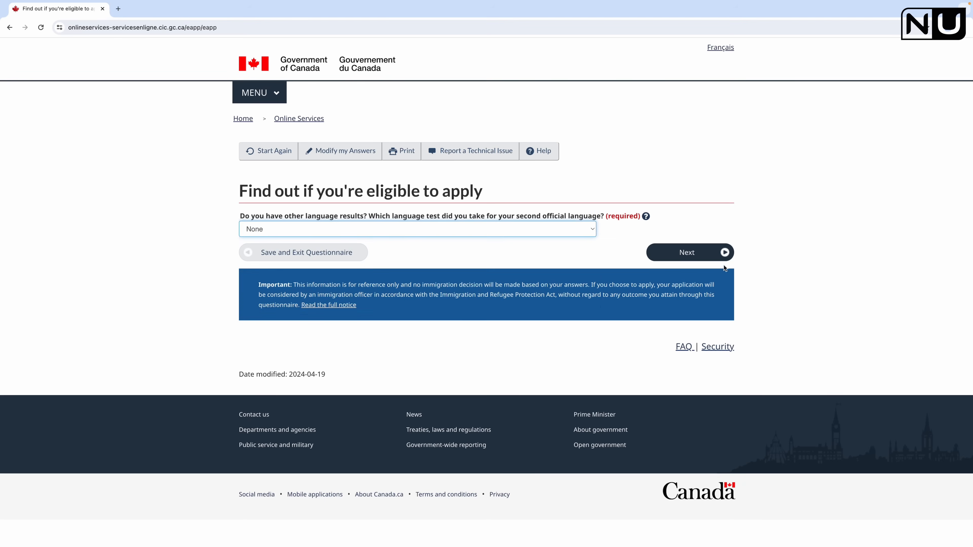
click(684, 253)
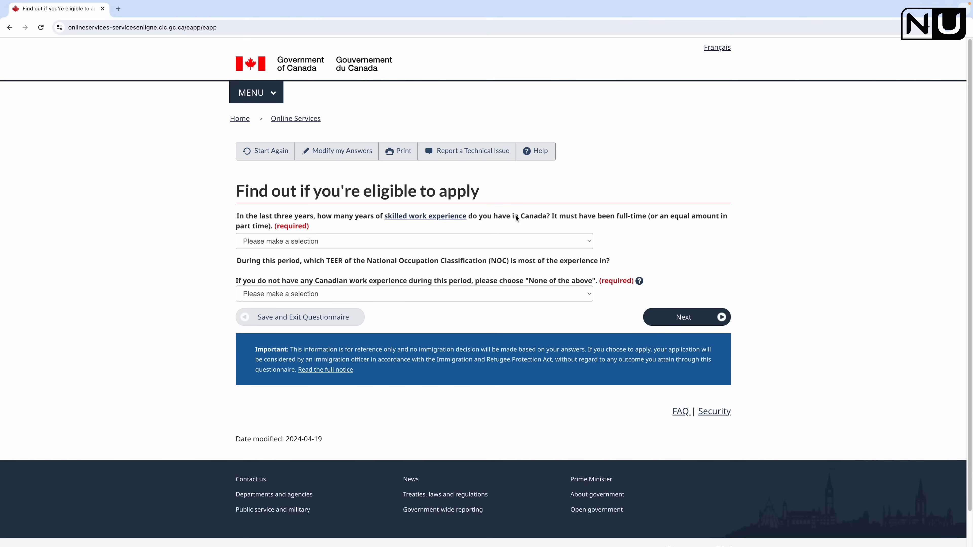
drag(520, 217, 533, 218)
drag(556, 217, 562, 216)
drag(628, 222, 419, 232)
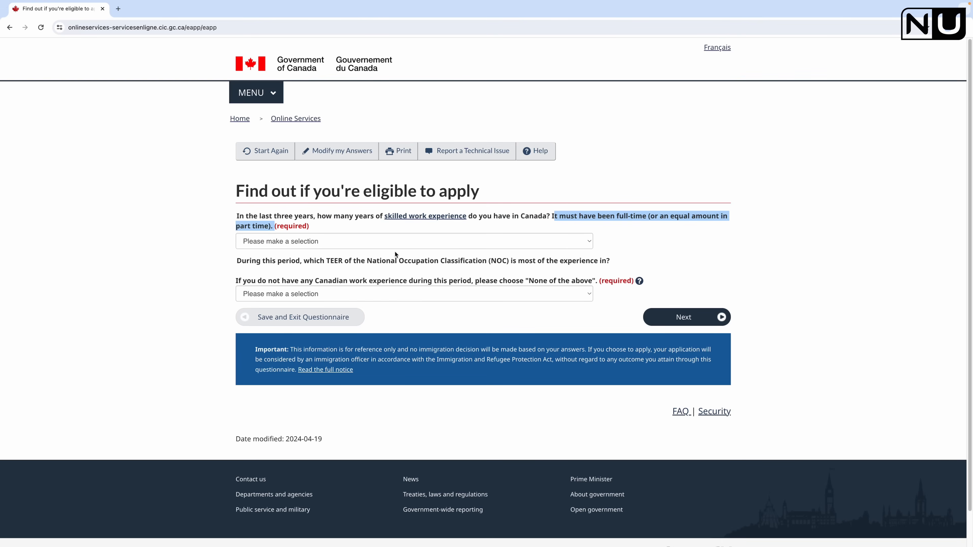
Answer One year or more of work experience at TEER Category 3 and view the eligibility result.
click(379, 242)
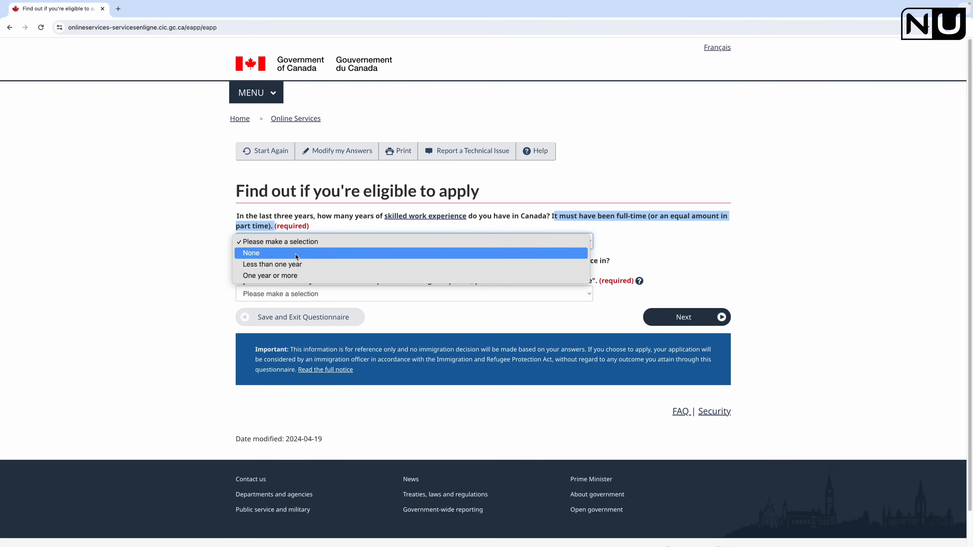
click(293, 277)
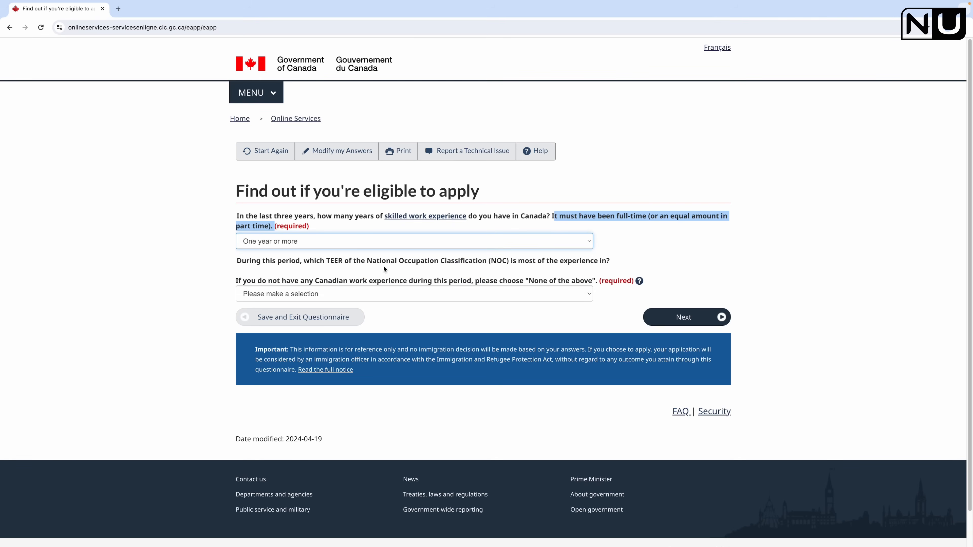
click(702, 260)
click(345, 242)
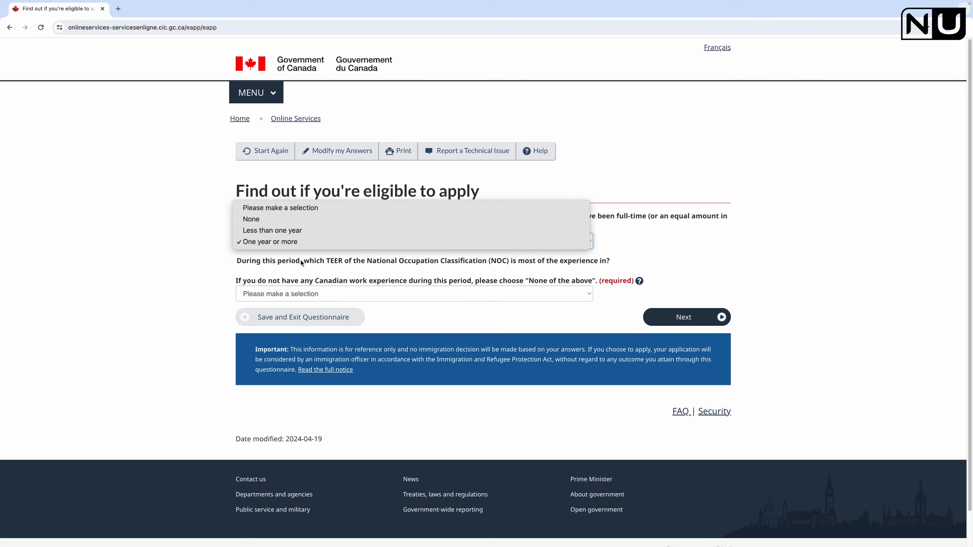
click(312, 231)
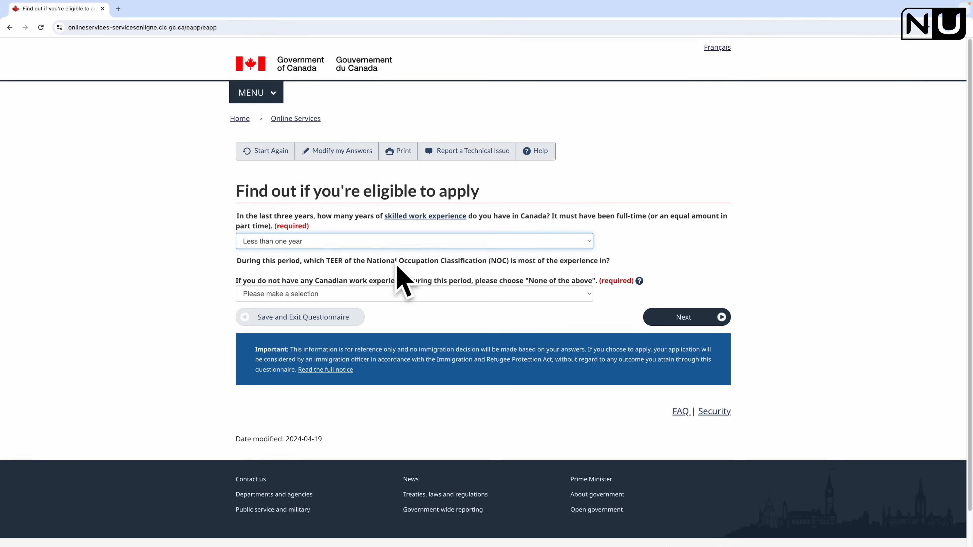
click(403, 244)
click(362, 258)
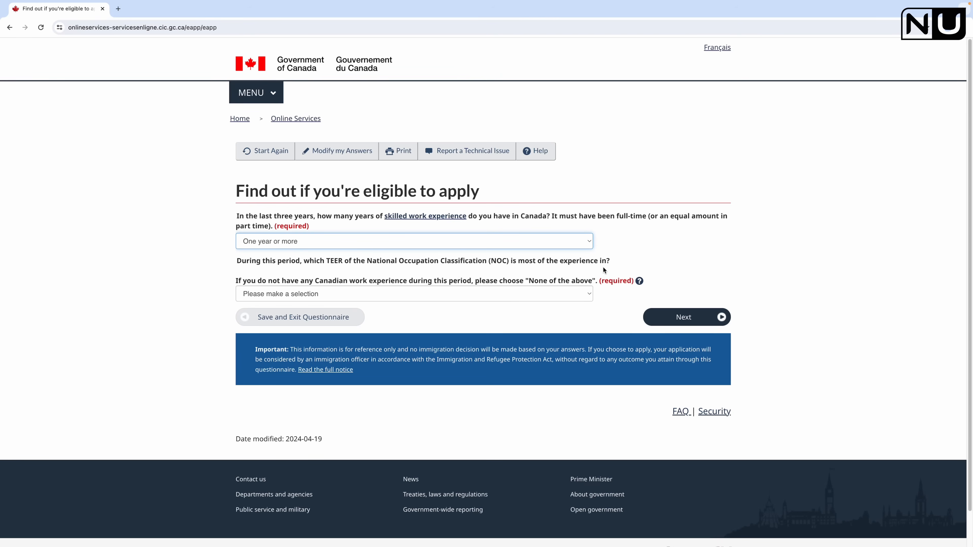
click(459, 294)
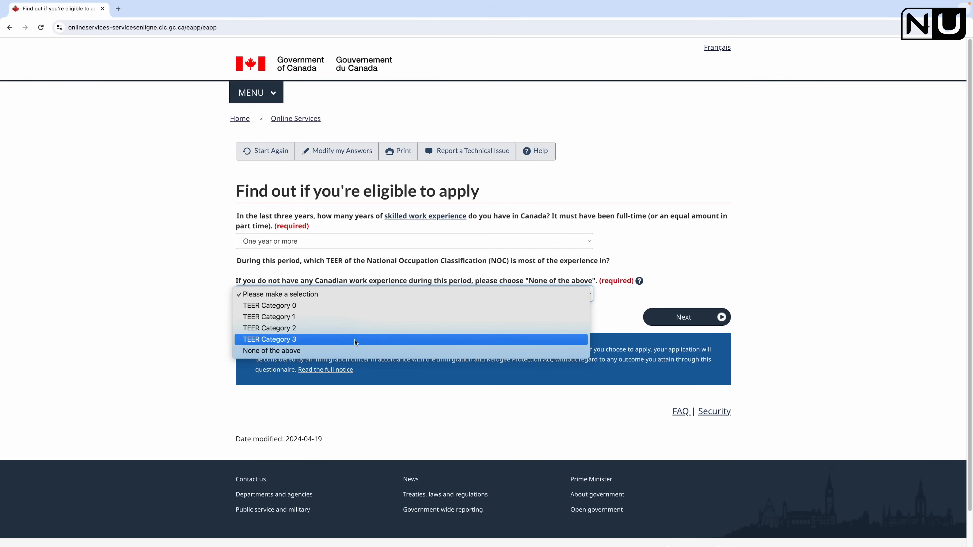
click(355, 339)
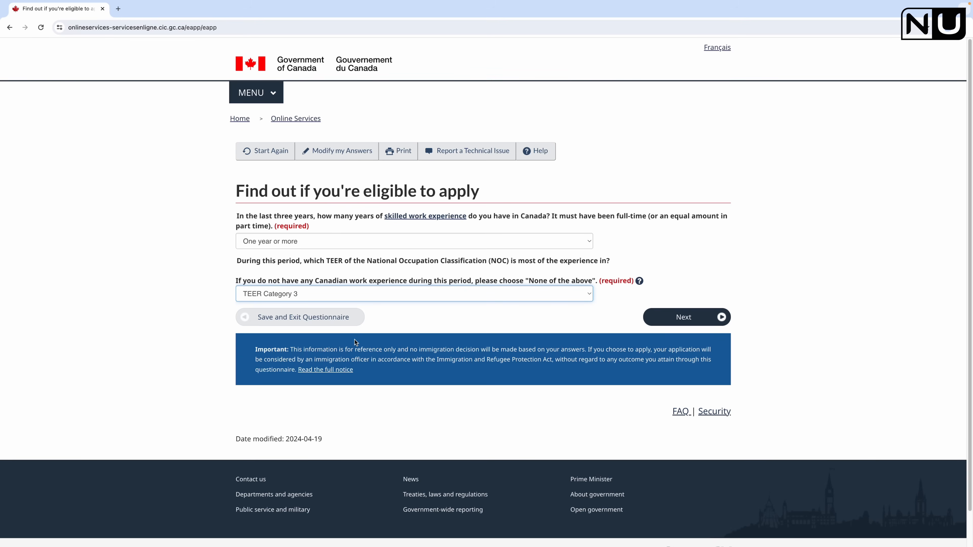
click(691, 320)
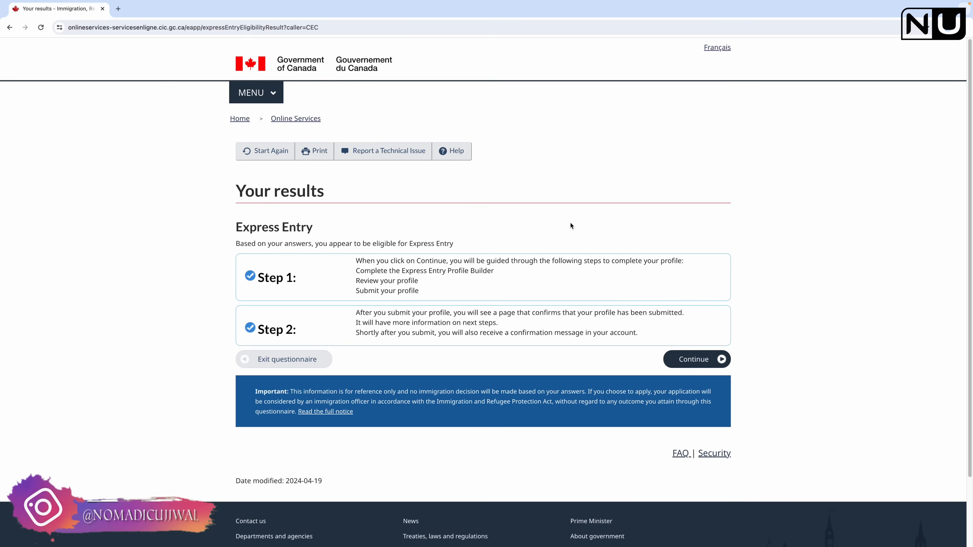
click(715, 362)
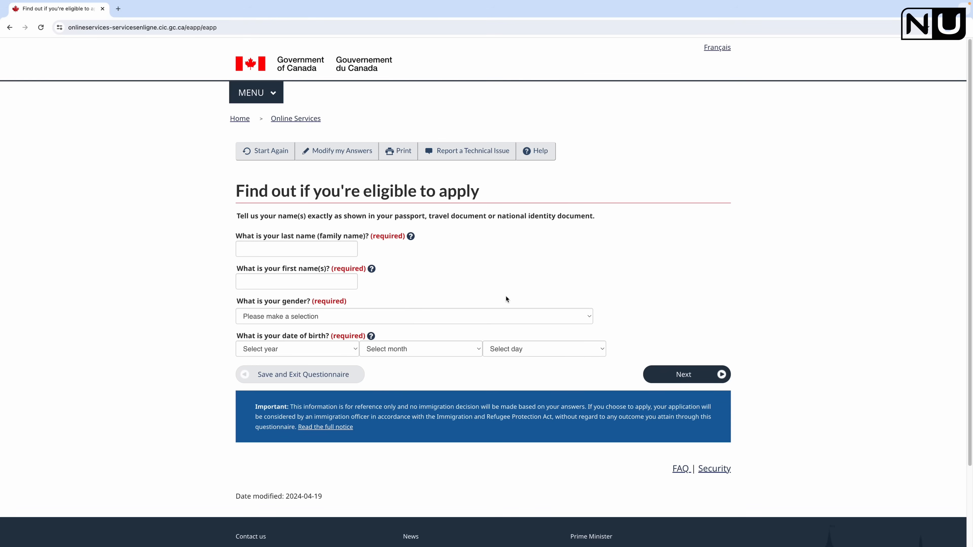
Enter the applicant's last name and first name in capital letters.
click(307, 253)
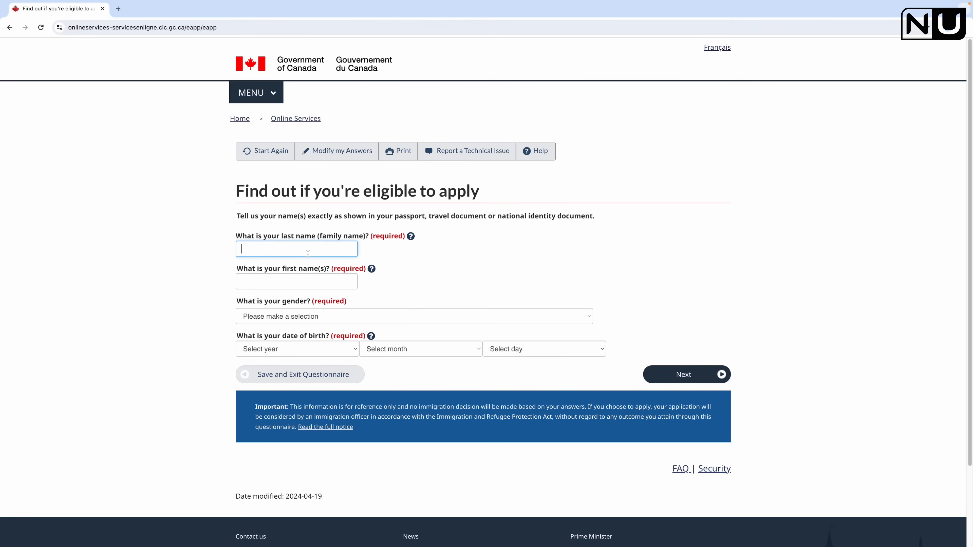
key(Caps_Lock)
text(UJJWAL)
click(297, 280)
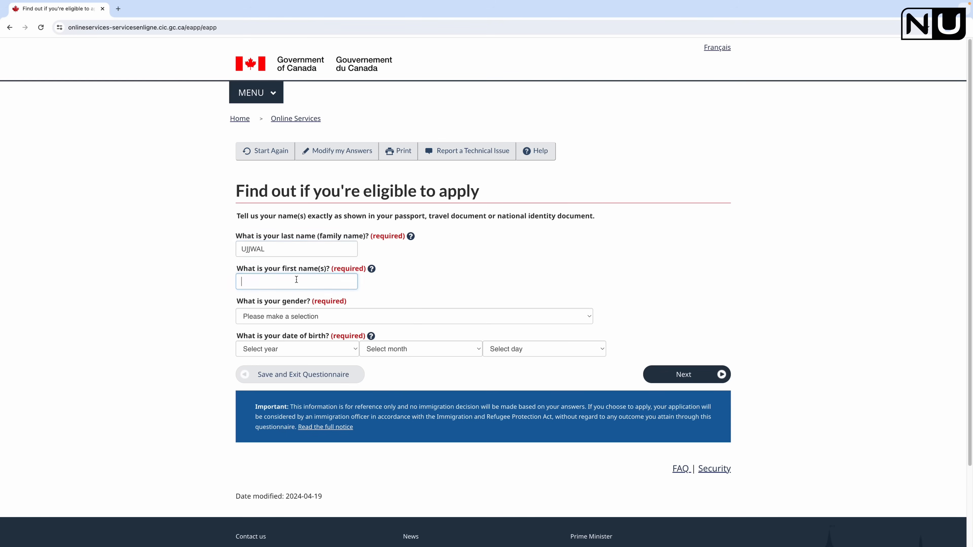
text(NOMADIC)
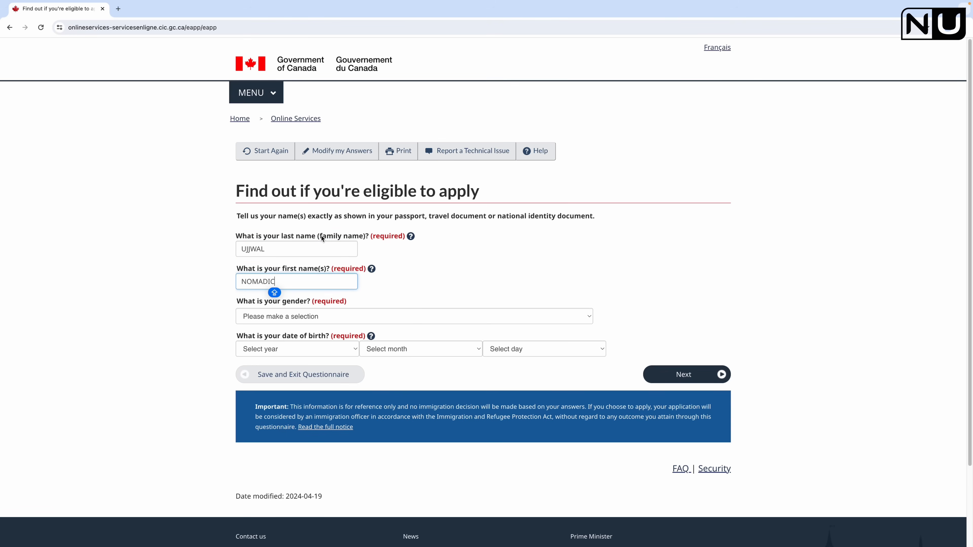
Read and close the help pop-ups on entering names and the first name.
click(411, 236)
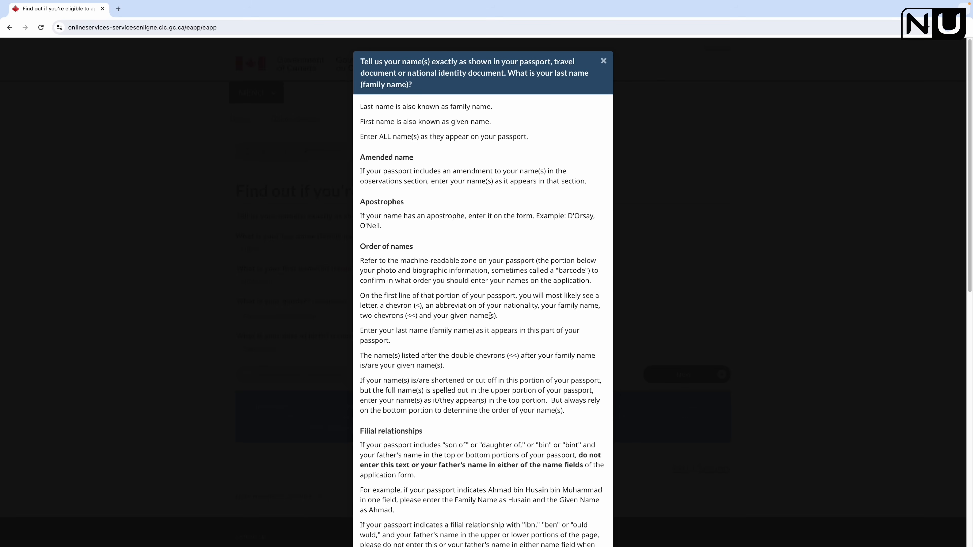
scroll(489, 315, down, 5)
scroll(489, 315, down, 7)
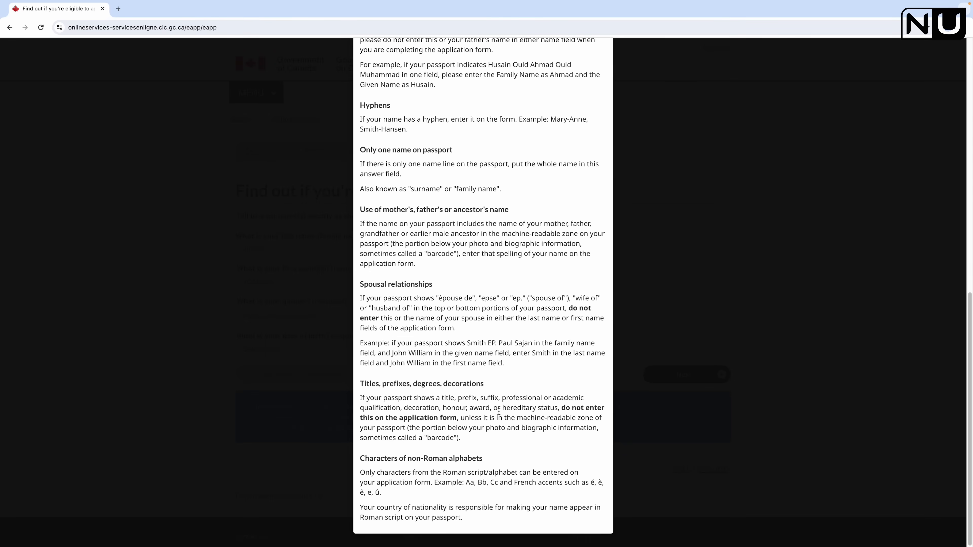
scroll(573, 293, up, 12)
click(699, 263)
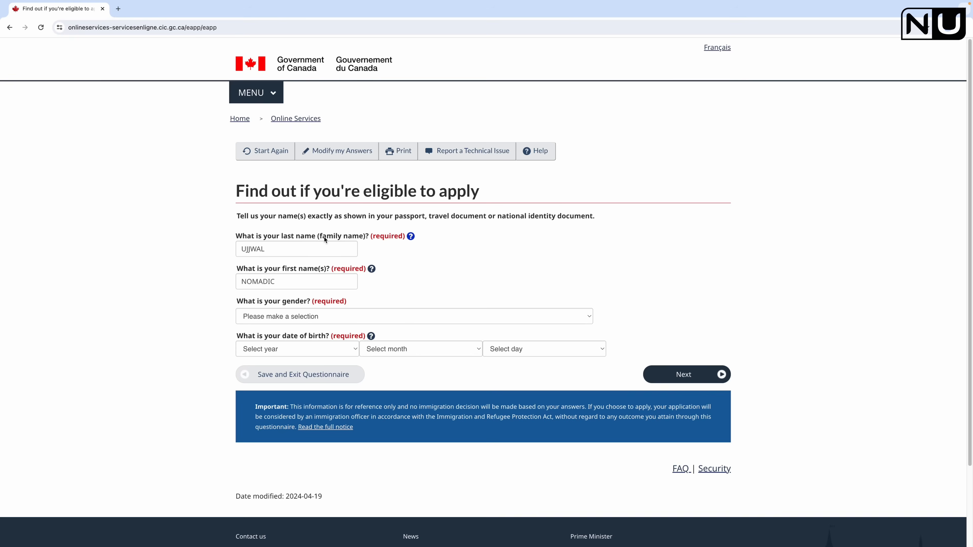
click(372, 270)
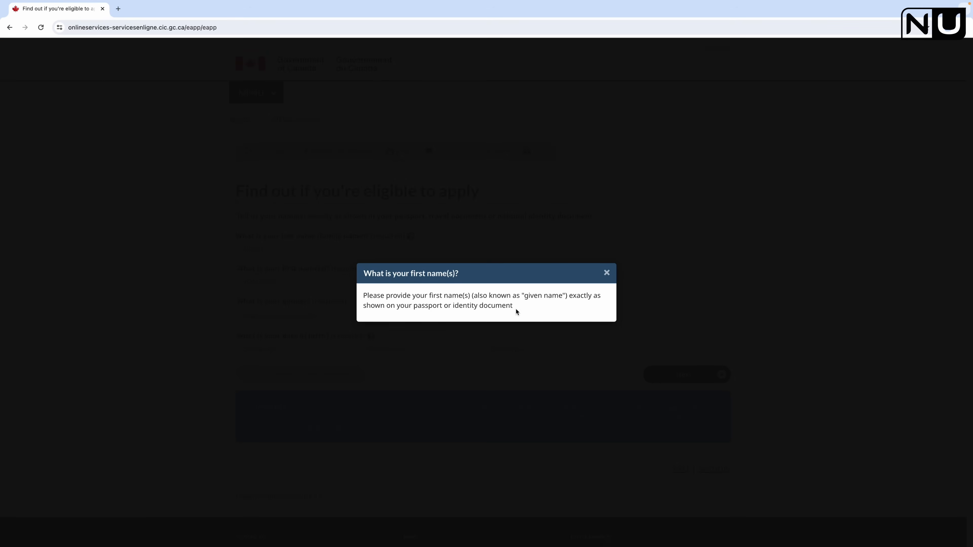
click(607, 273)
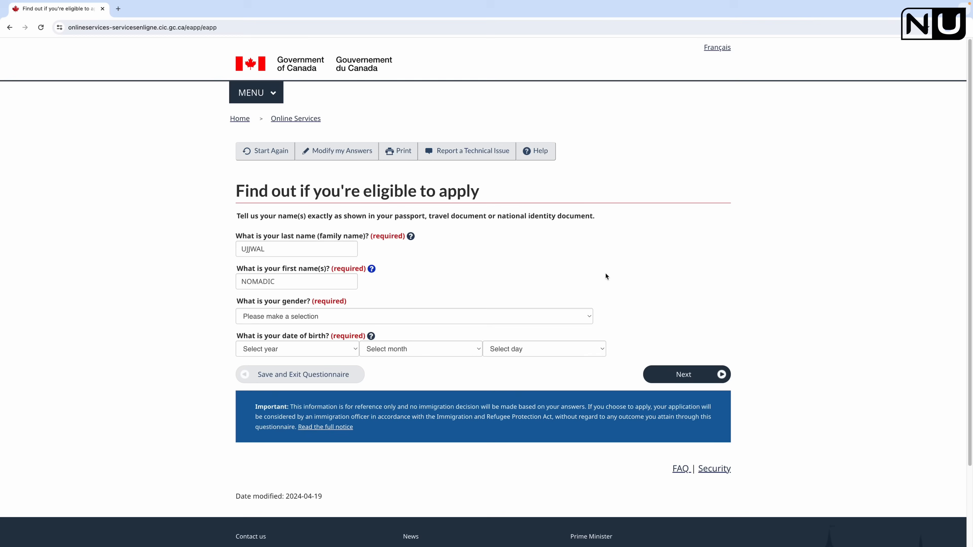
Choose a gender and set the birth date to 2000 January 01.
click(270, 317)
click(257, 338)
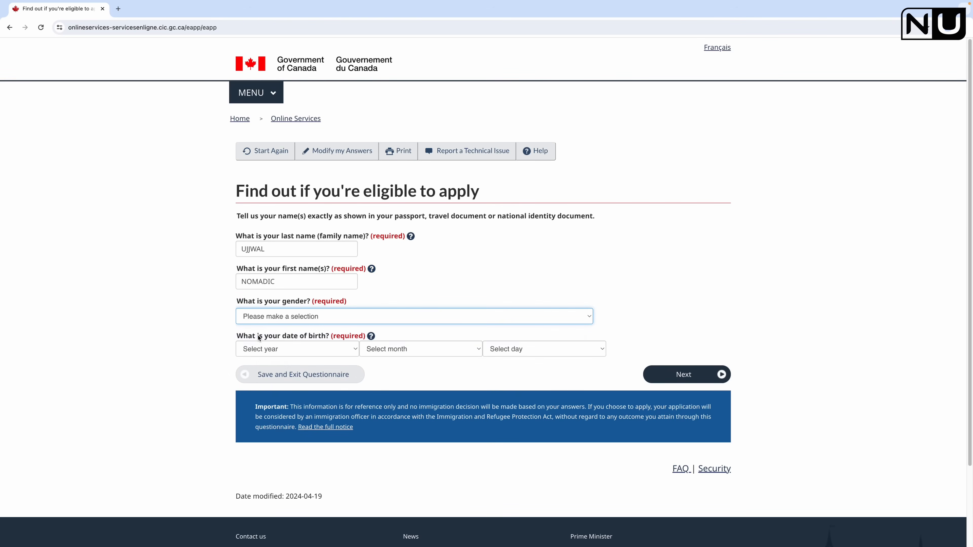
click(309, 345)
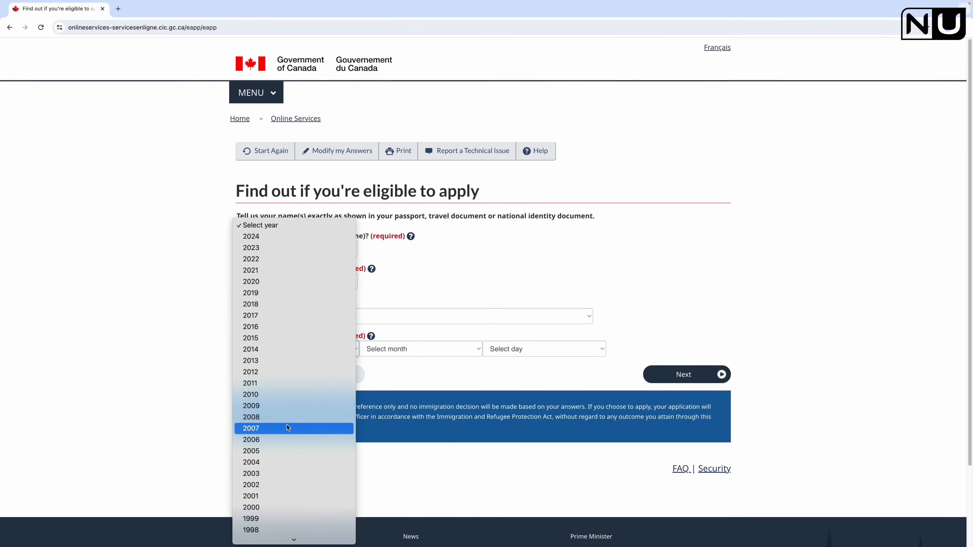
scroll(287, 424, down, 5)
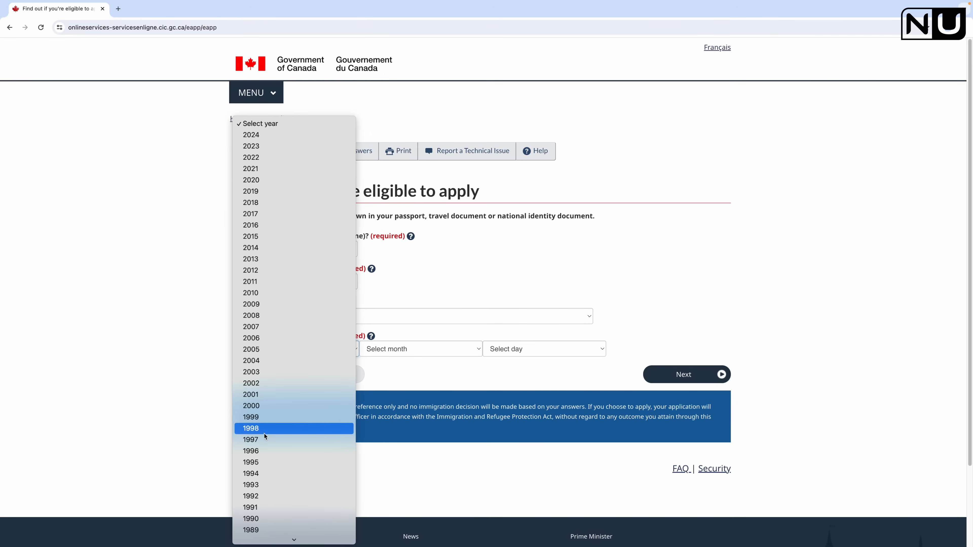
click(262, 406)
click(397, 355)
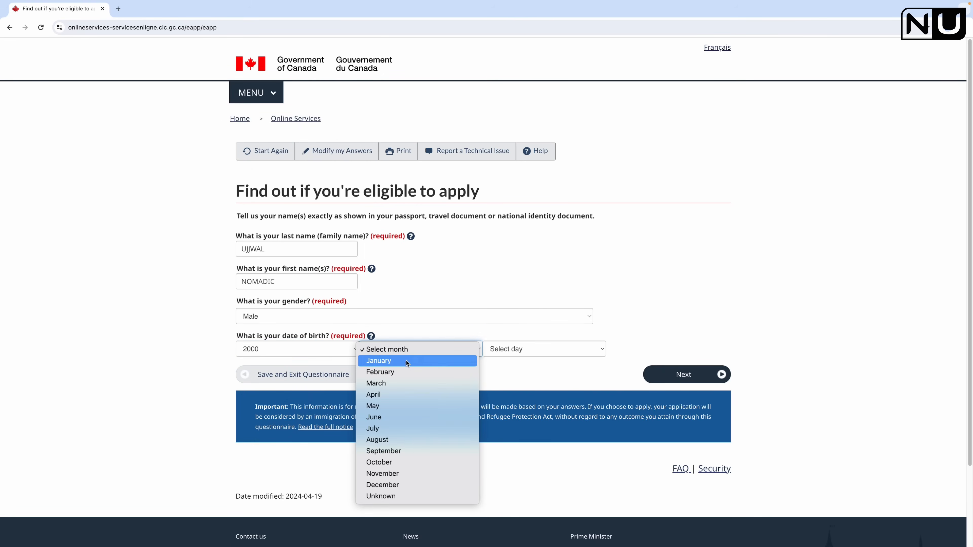
click(407, 361)
click(533, 348)
click(518, 363)
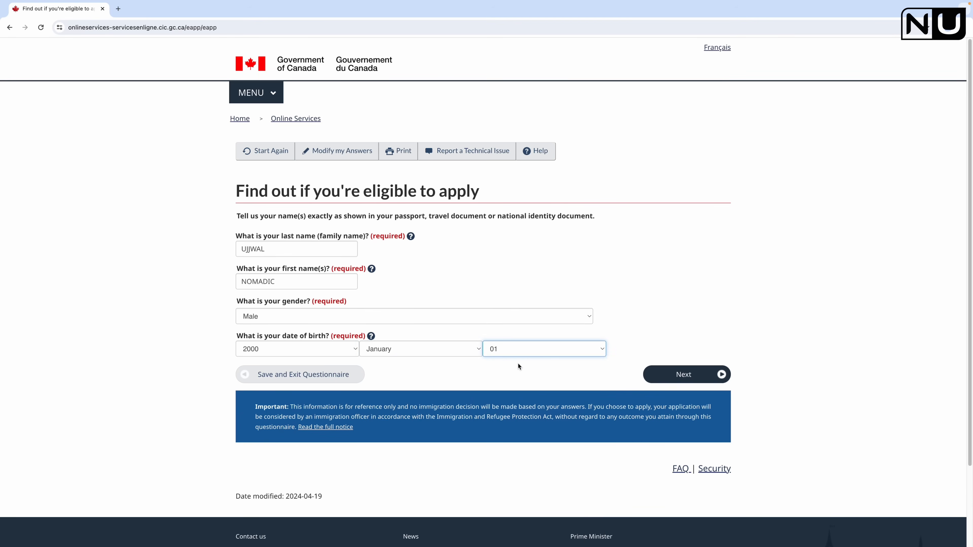
click(700, 381)
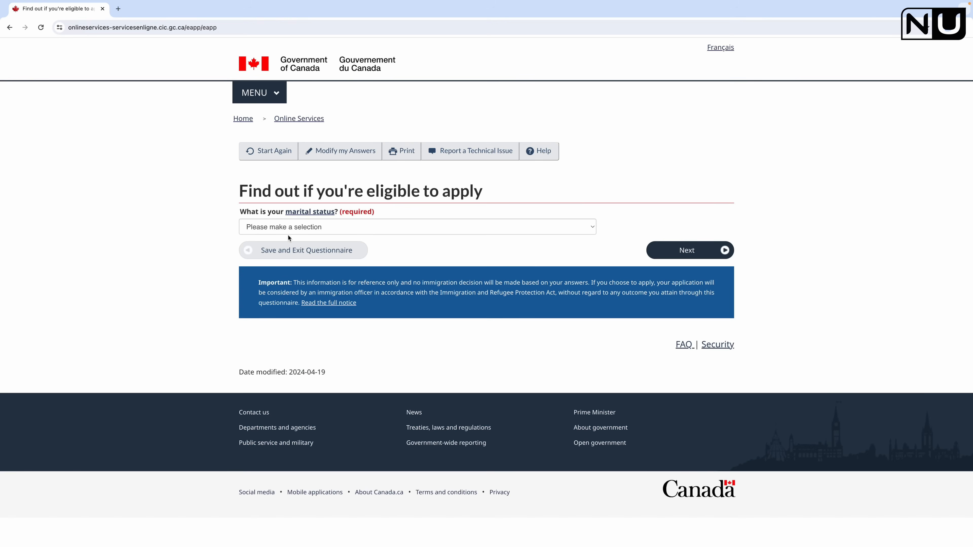
Set marital status to Never Married/Single and submit the answer.
click(428, 232)
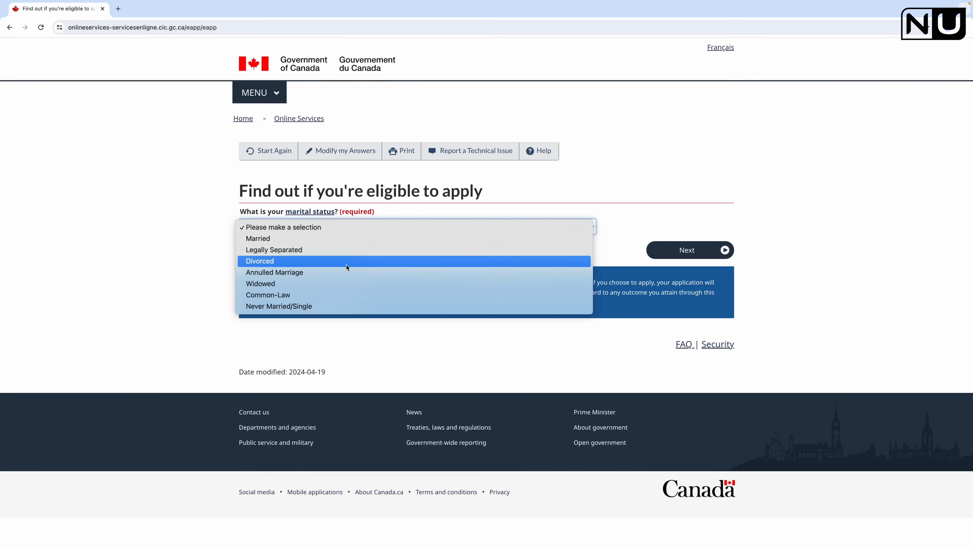
click(310, 308)
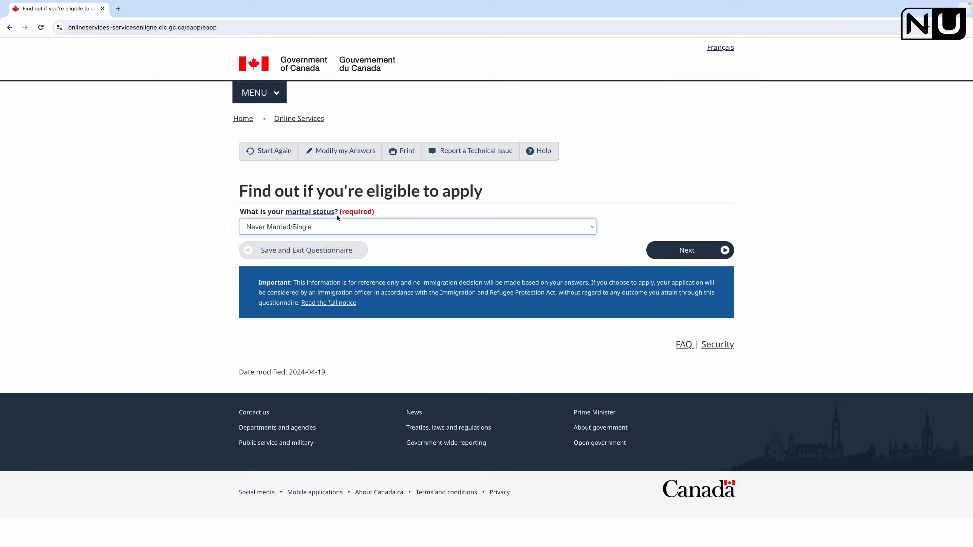
click(669, 249)
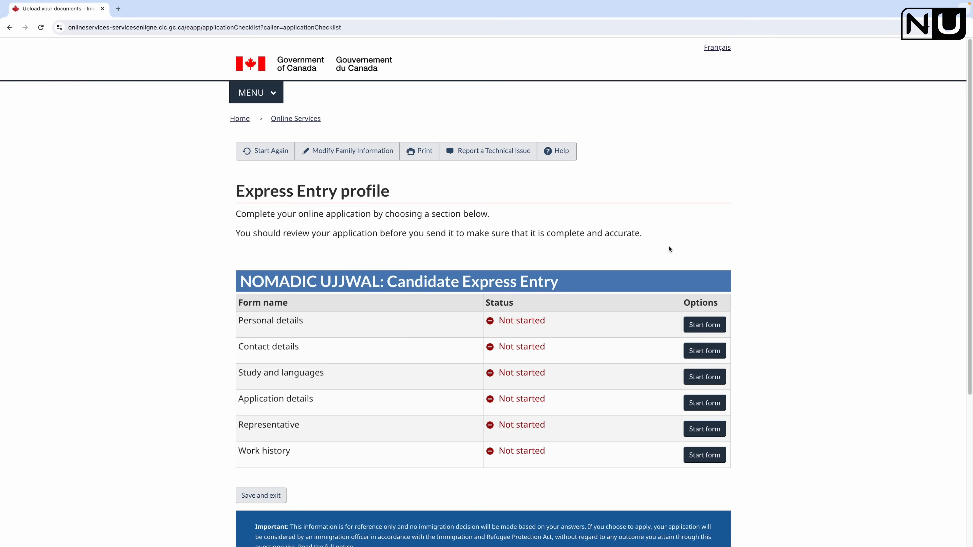
scroll(420, 297, down, 3)
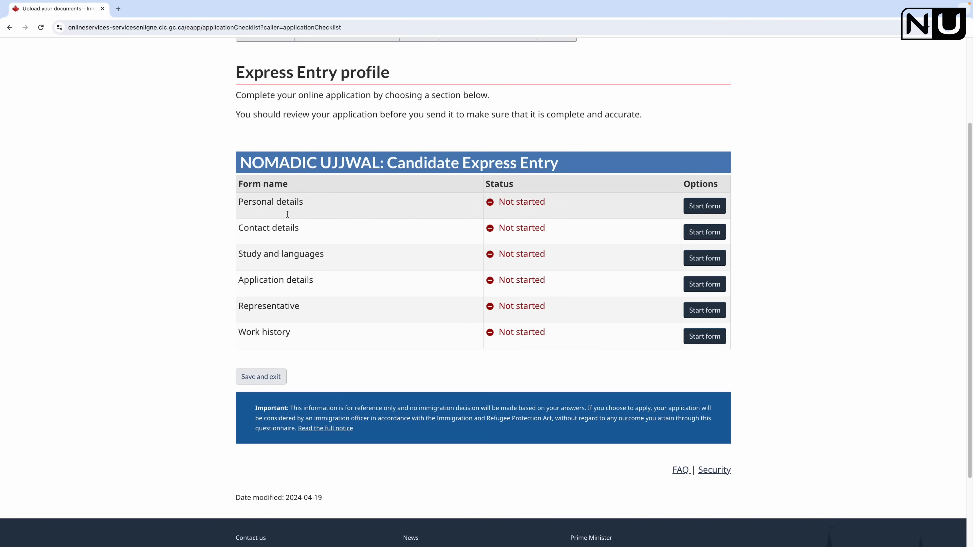
drag(240, 166, 368, 165)
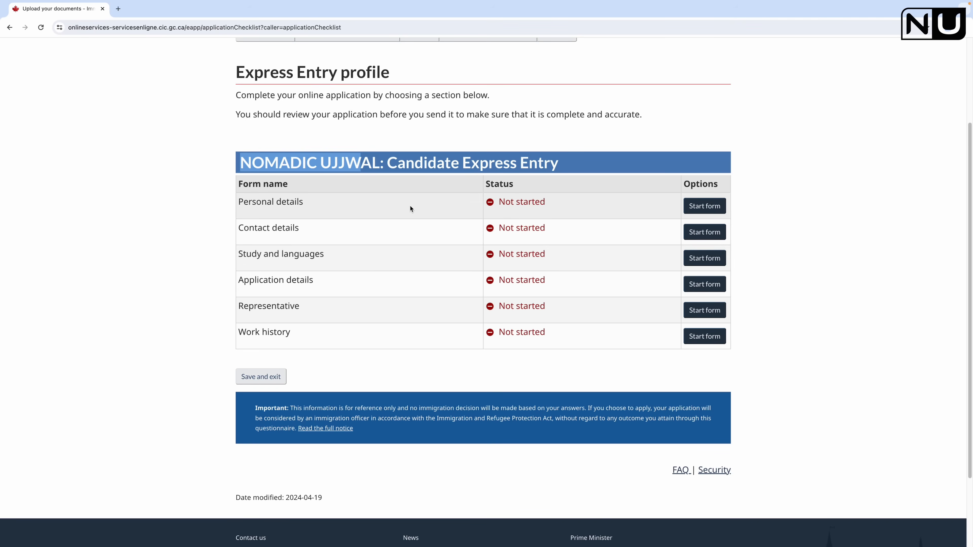
drag(251, 163, 372, 163)
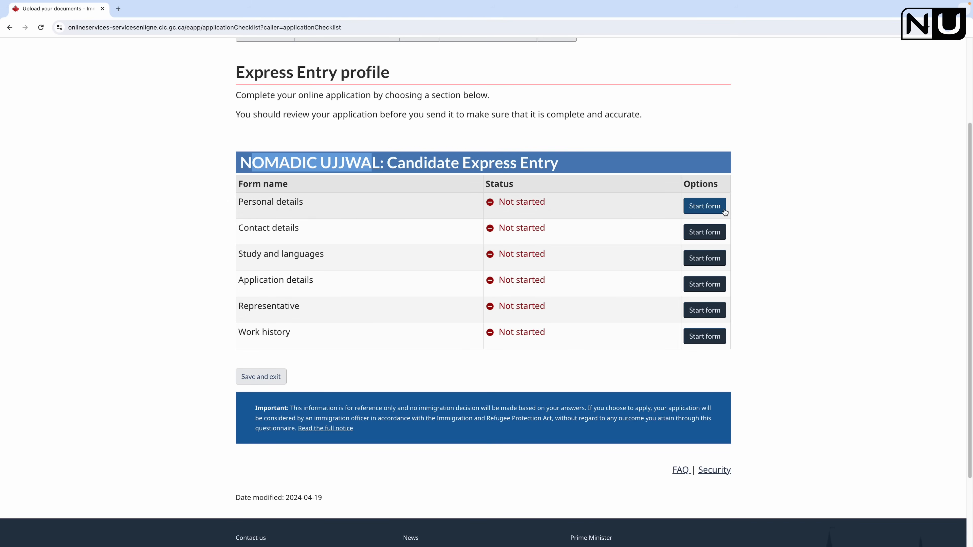
click(711, 211)
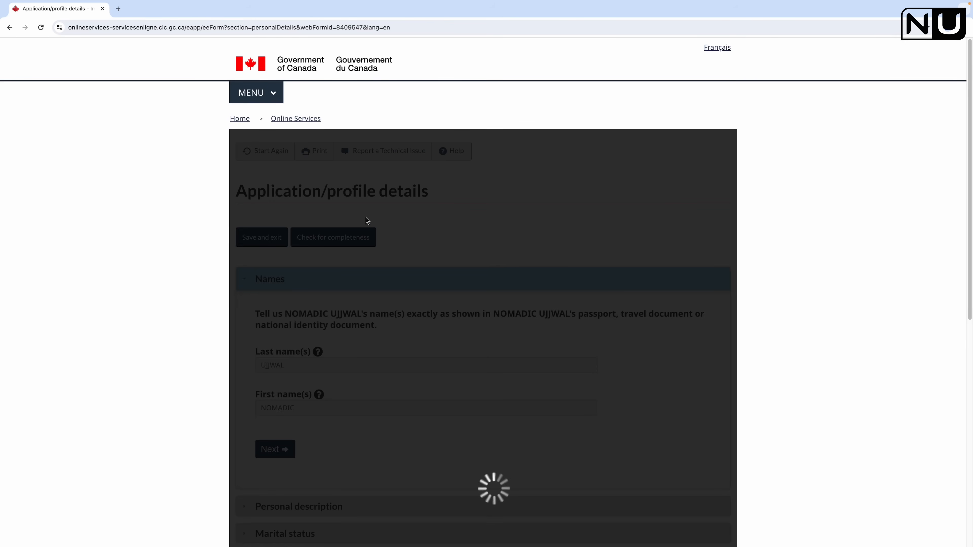
Review the Names section of the Personal details form and continue to Personal description.
scroll(441, 252, down, 2)
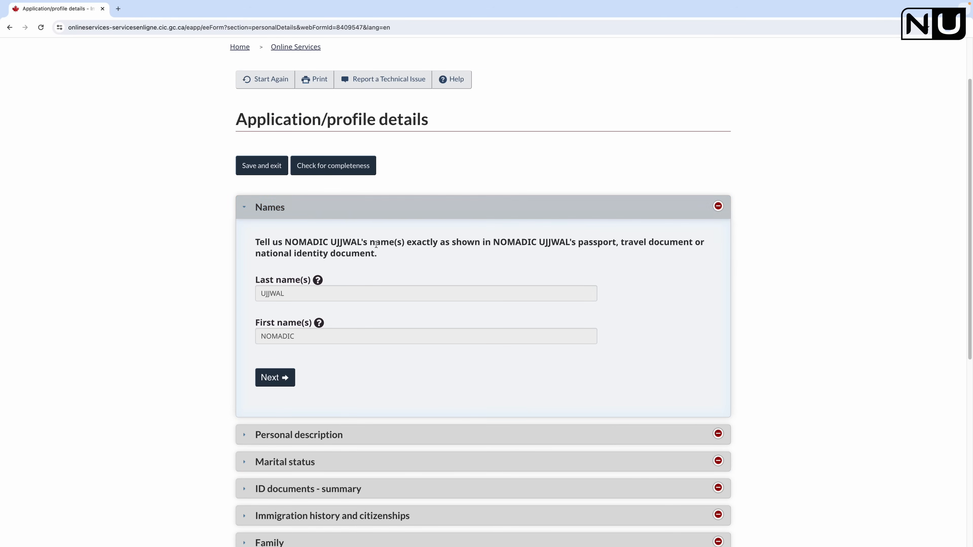
scroll(359, 311, down, 5)
mouse_move(275, 129)
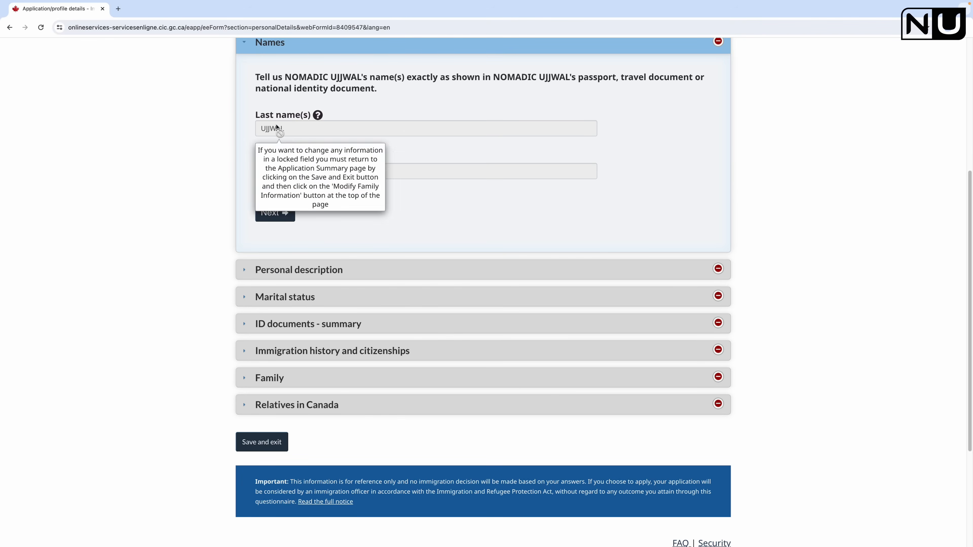
scroll(456, 230, up, 2)
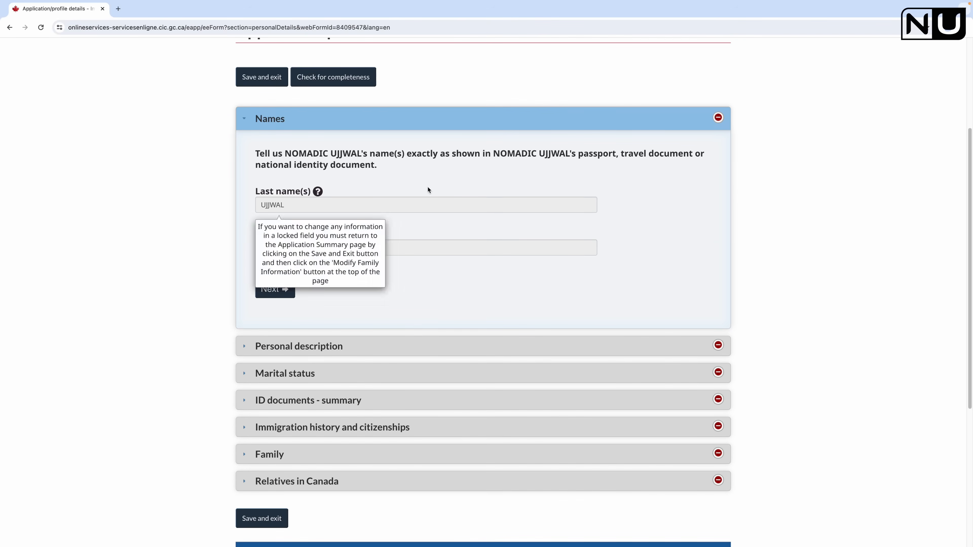
click(243, 116)
mouse_move(289, 205)
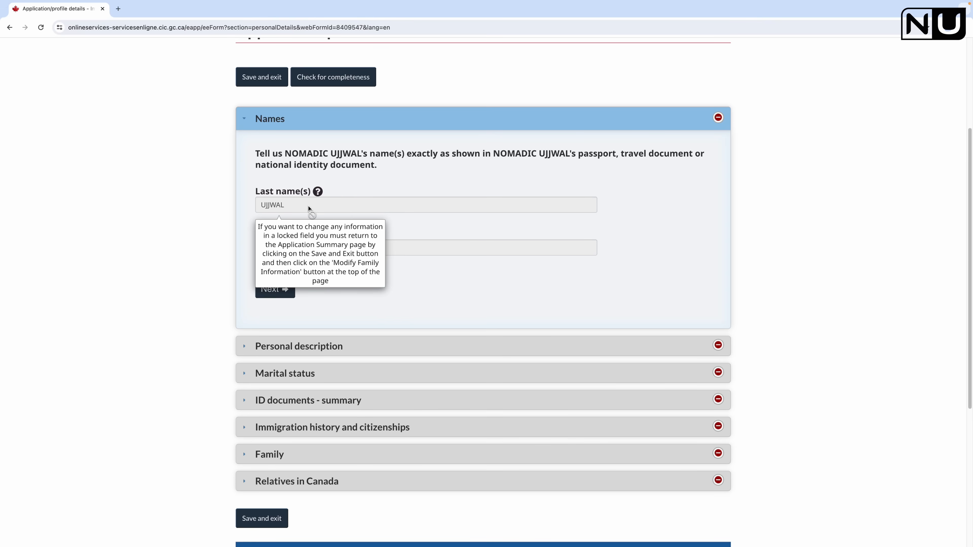
click(274, 290)
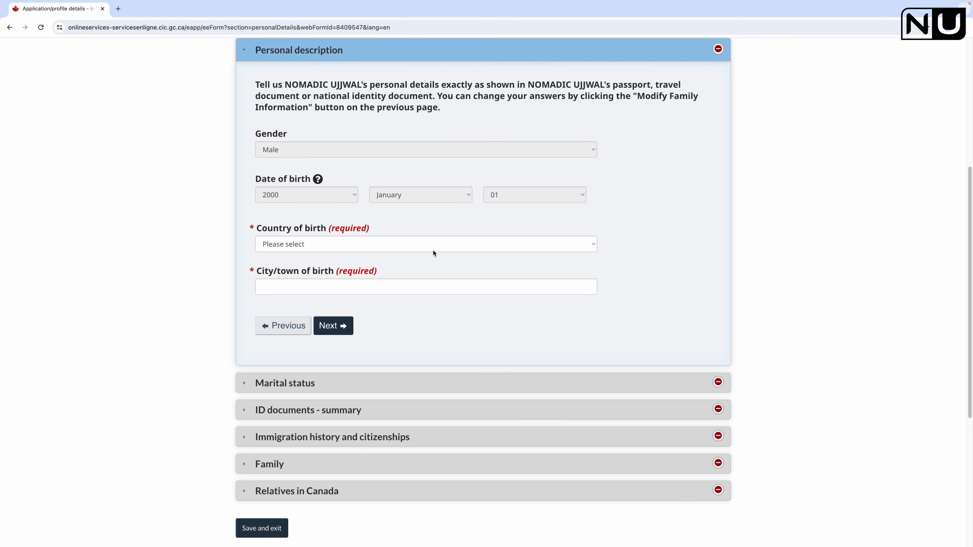
Enter India as country of birth and RAJKOT as city of birth.
click(340, 244)
text(india)
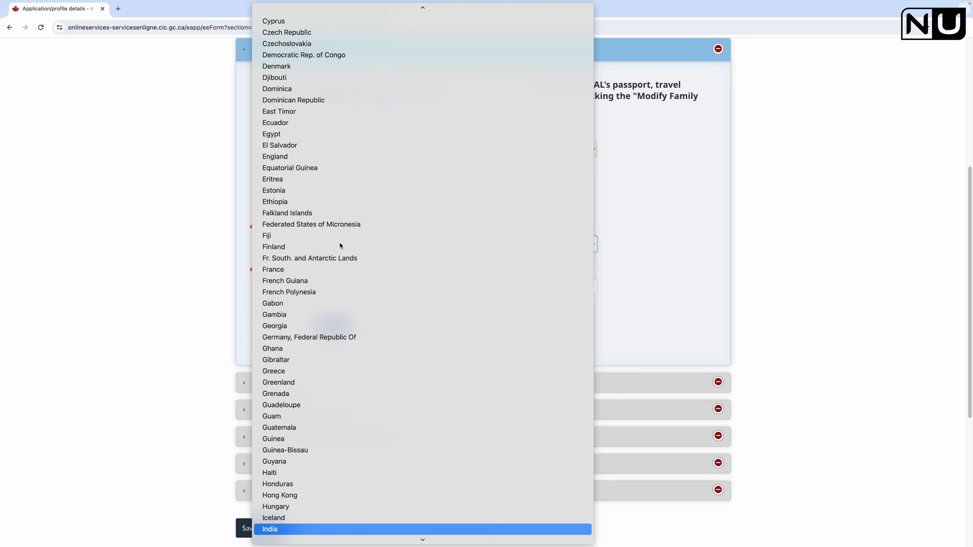
key(Return)
click(372, 286)
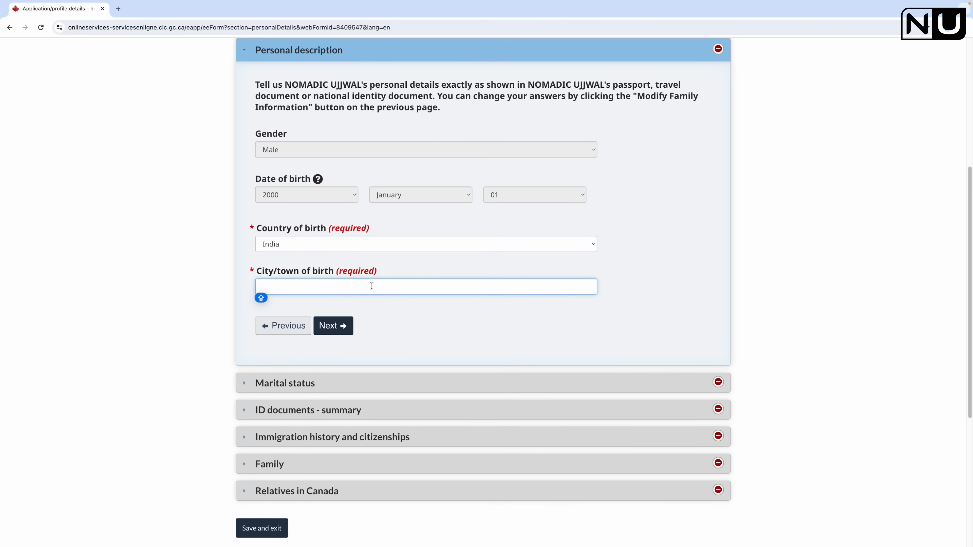
text(RAJKOT)
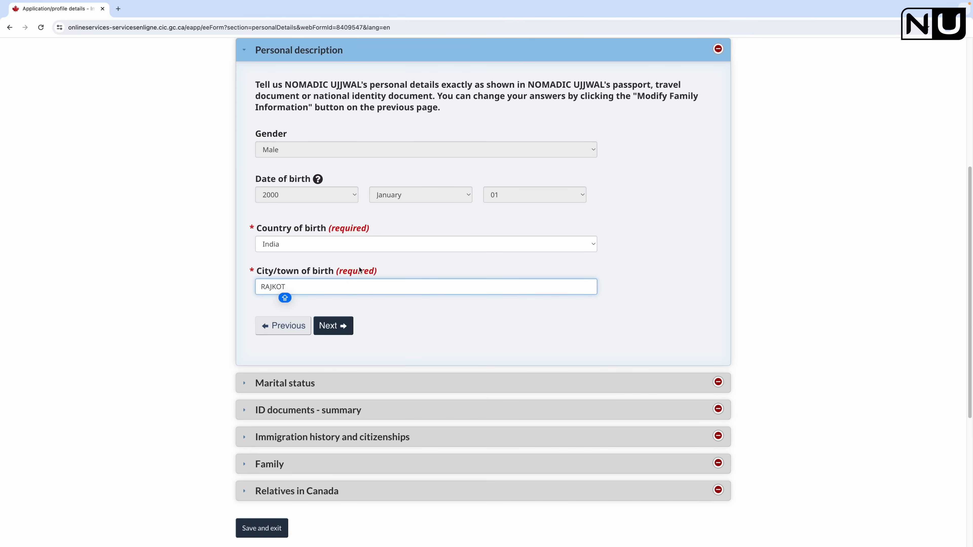
click(341, 331)
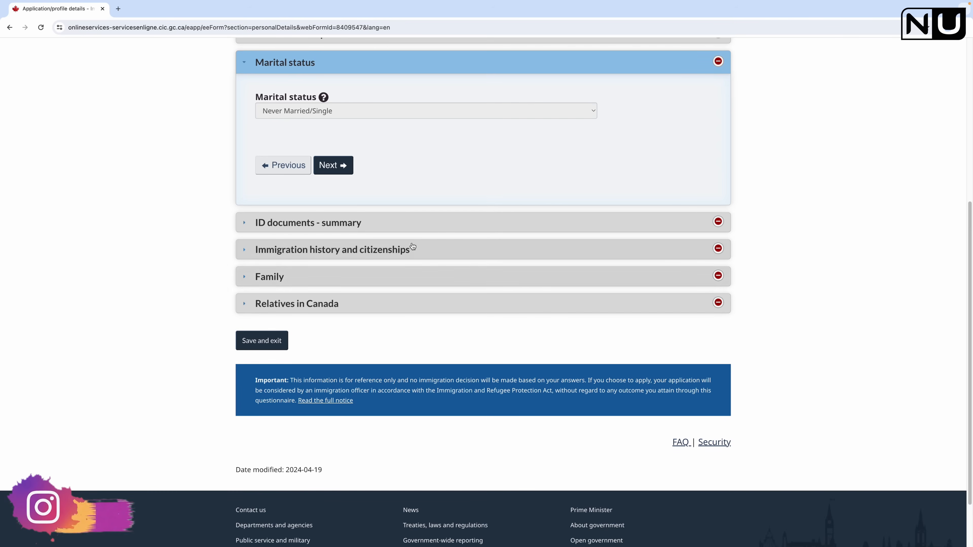
mouse_move(315, 110)
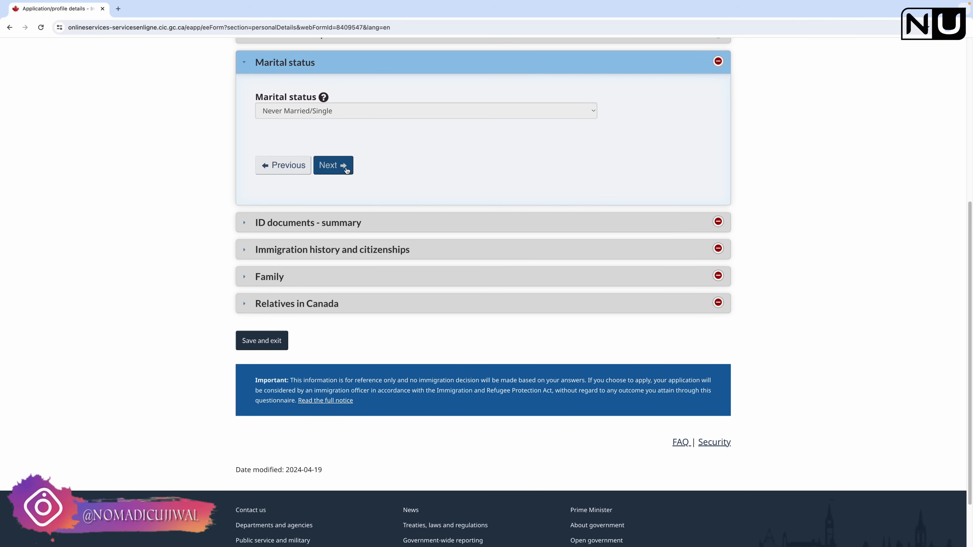
click(344, 166)
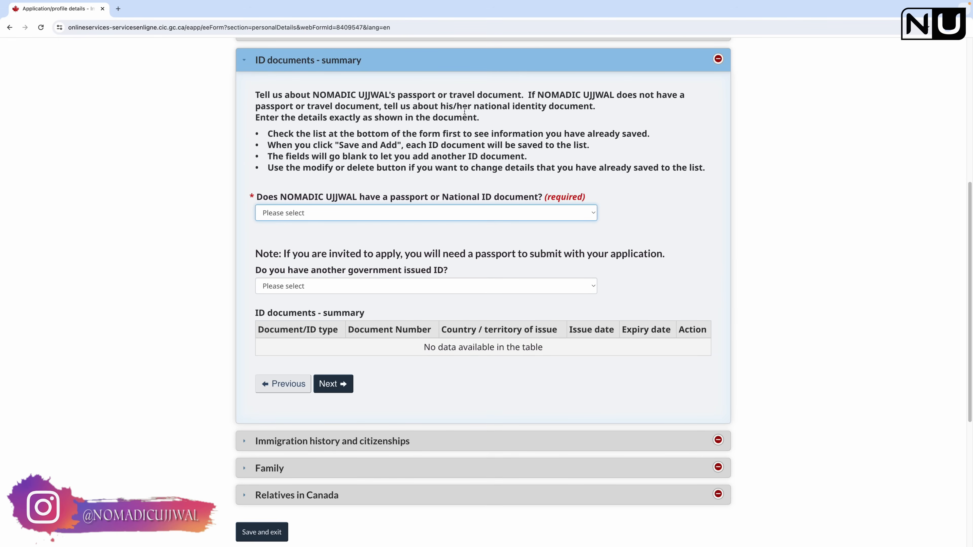
Add a passport/travel document numbered A123456, issued by India.
click(477, 215)
click(418, 230)
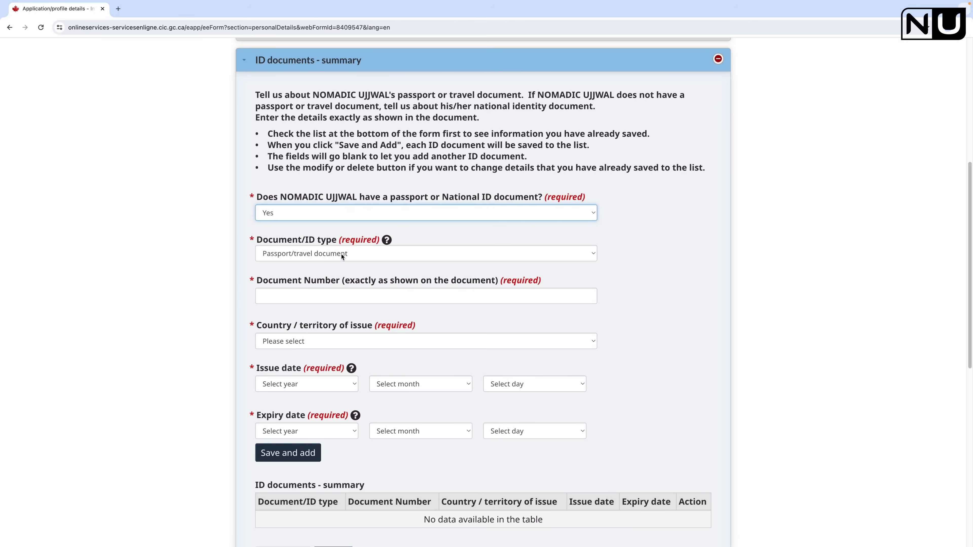
click(341, 255)
click(341, 254)
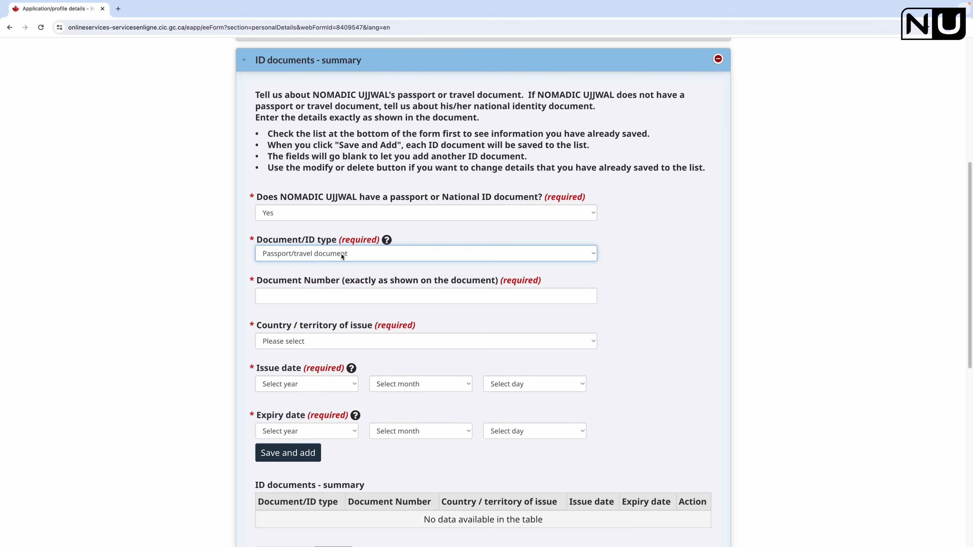
click(367, 301)
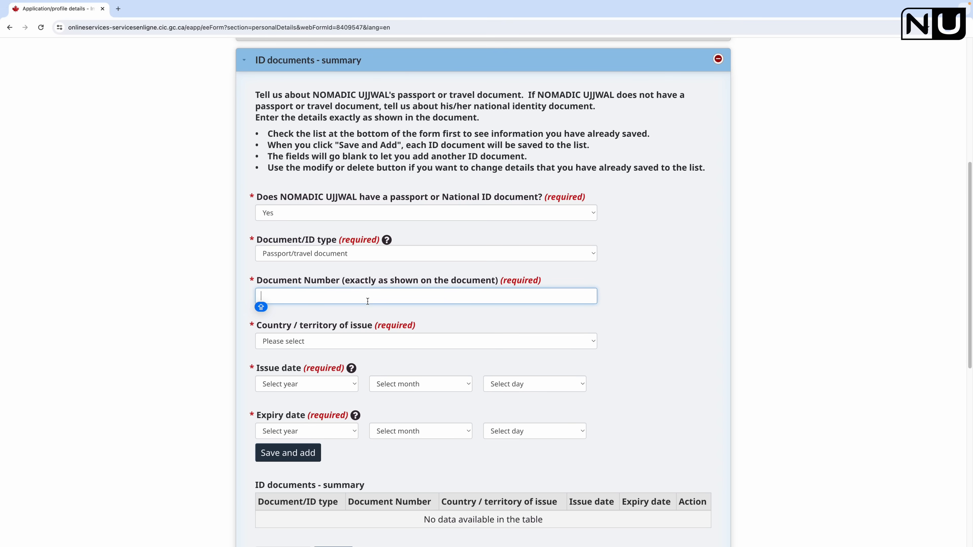
text(A123456)
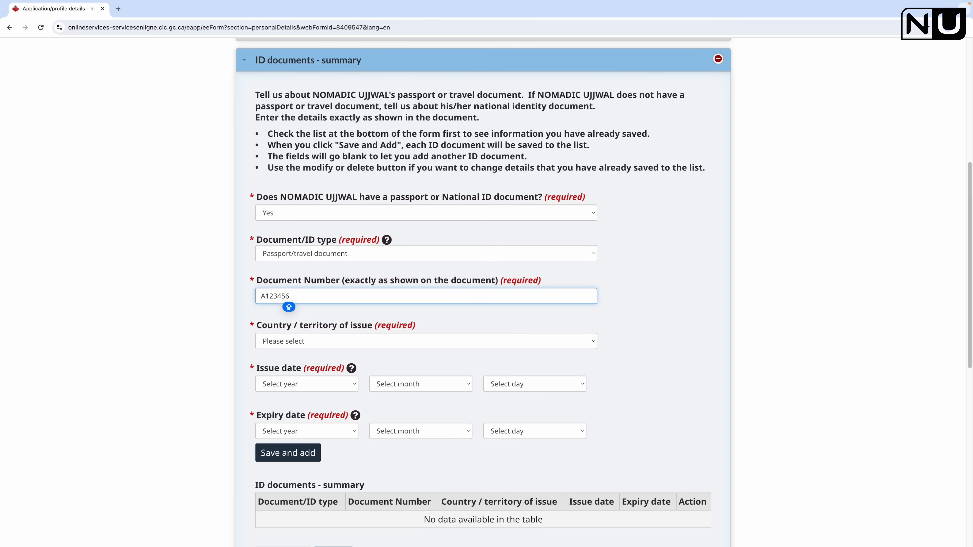
click(626, 323)
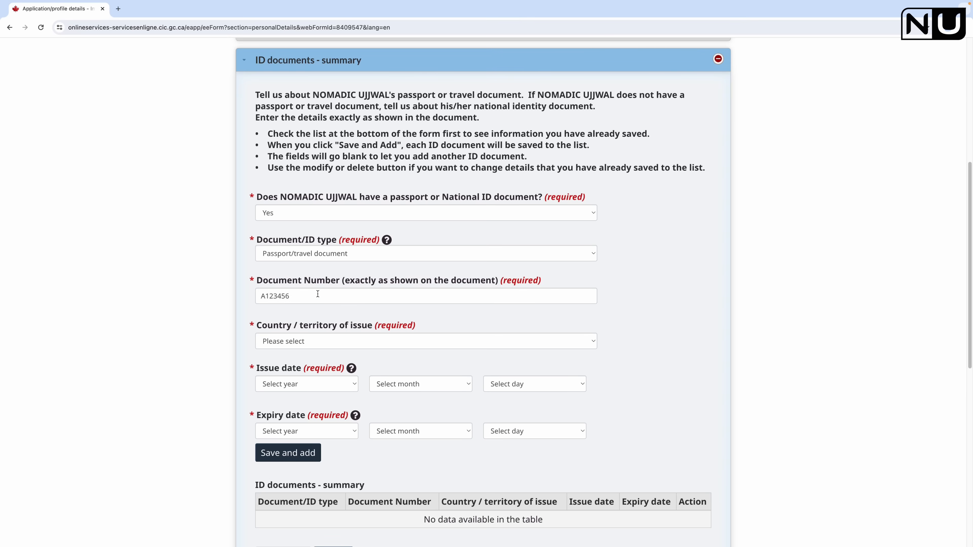
click(331, 343)
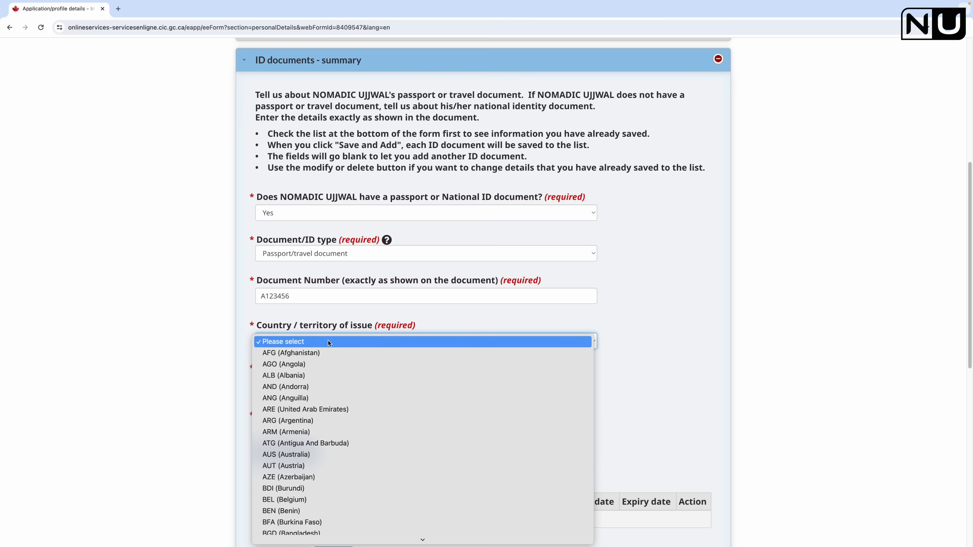
text(ind)
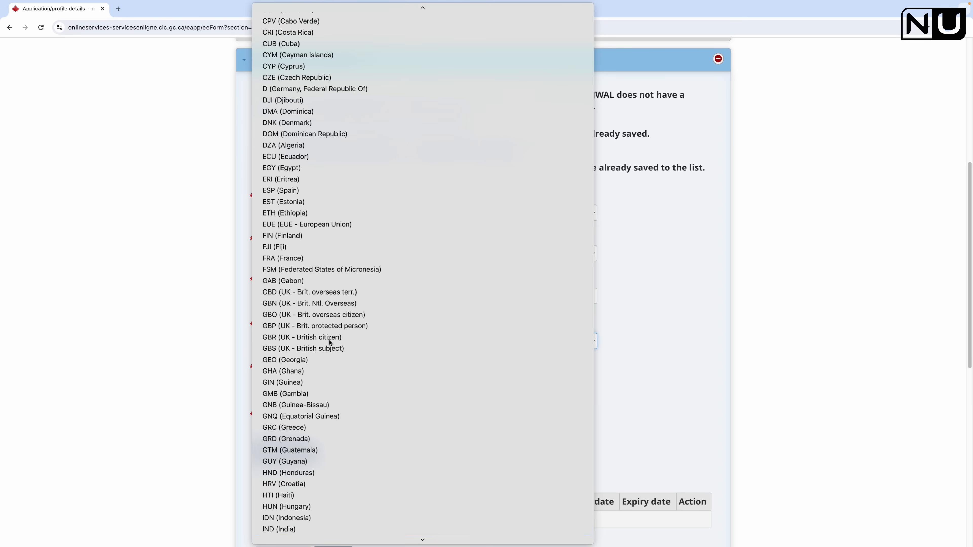
key(Return)
Set issue date 2020-01-01 and expiry date 2029-01-01, then save the passport.
click(331, 383)
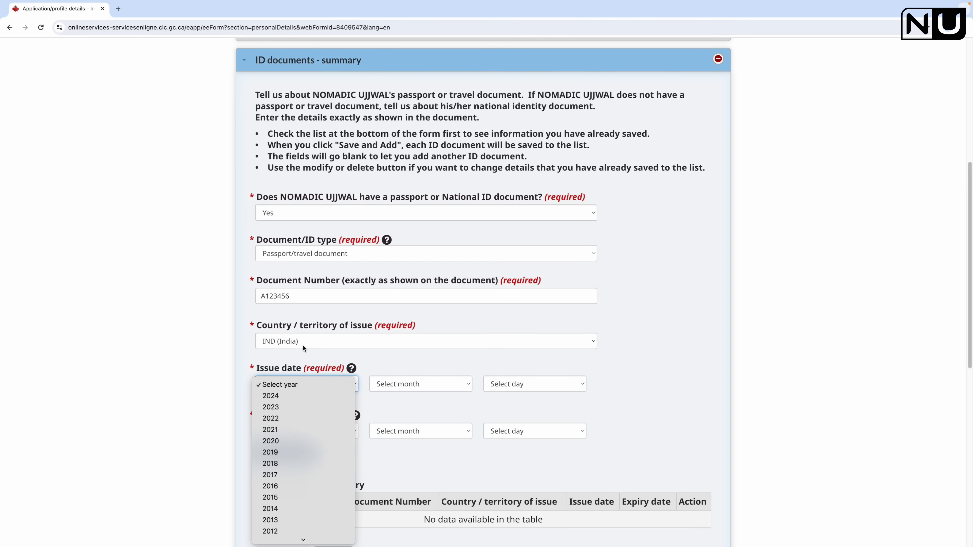
click(285, 439)
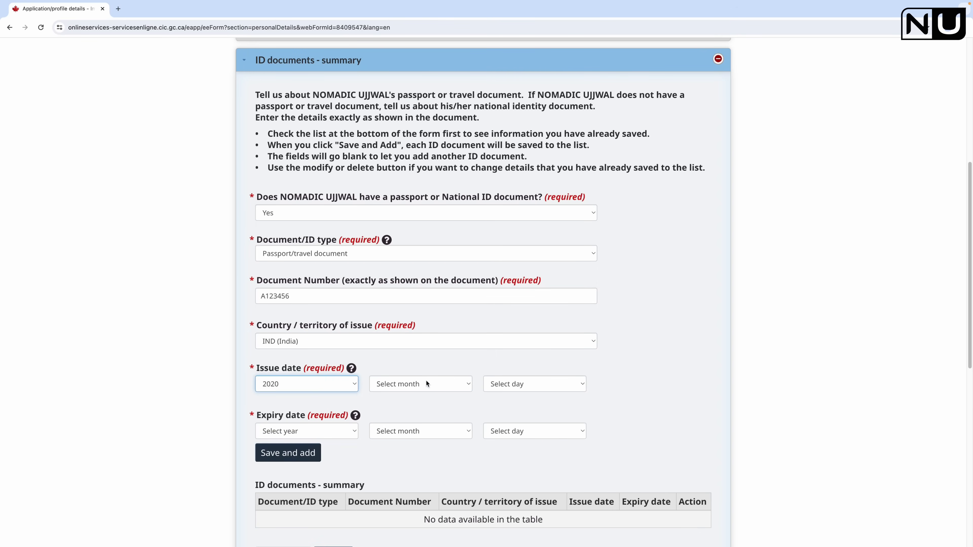
click(426, 382)
click(413, 400)
click(533, 385)
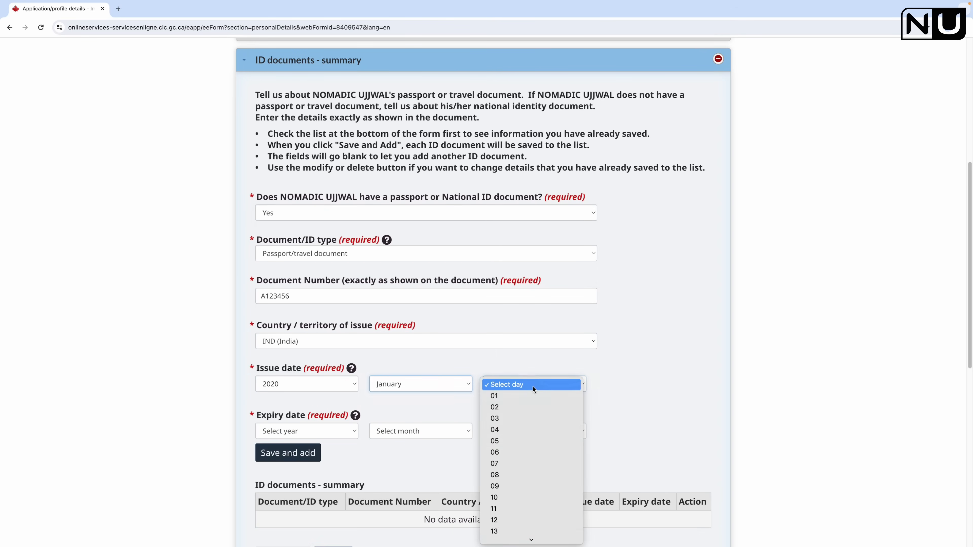
click(517, 398)
click(331, 429)
scroll(313, 468, down, 5)
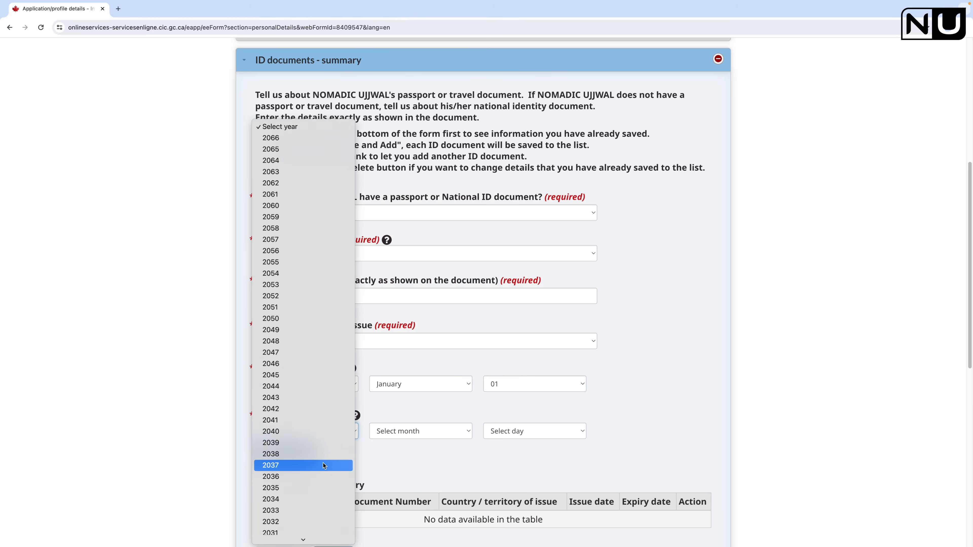
click(311, 484)
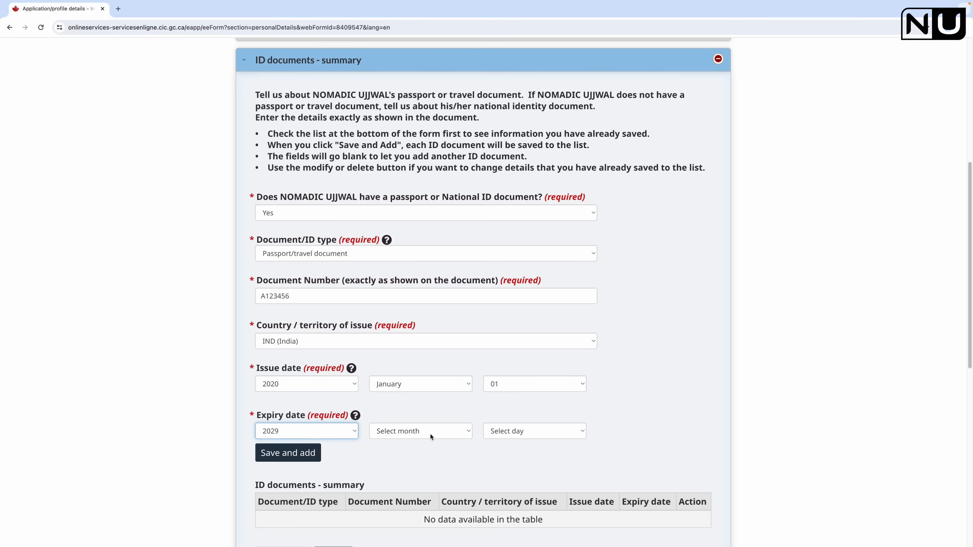
click(430, 432)
click(410, 445)
click(527, 431)
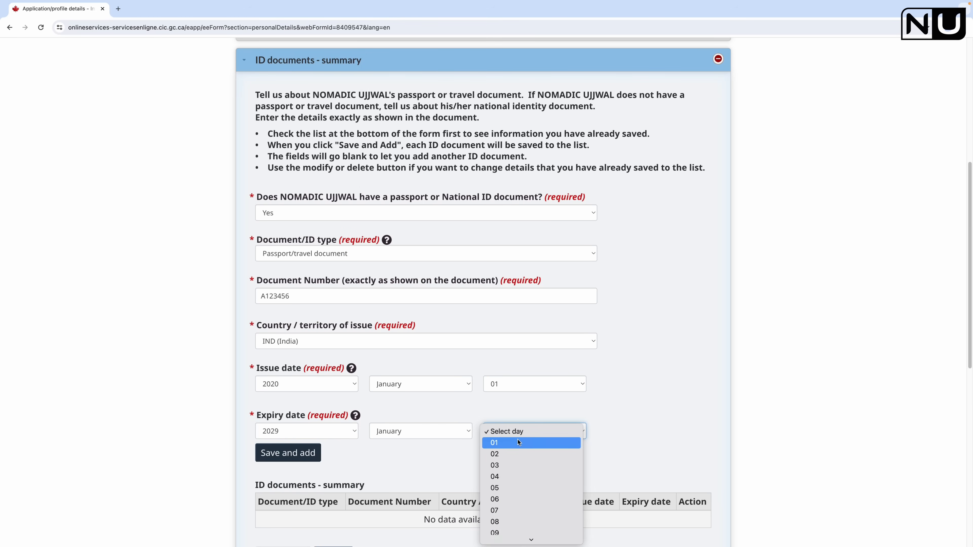
click(383, 439)
click(288, 453)
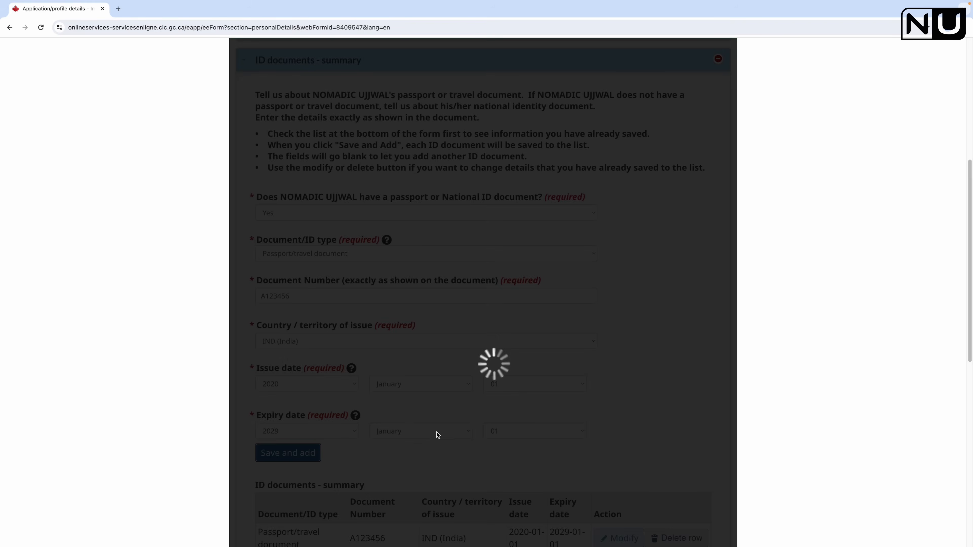
scroll(494, 423, down, 5)
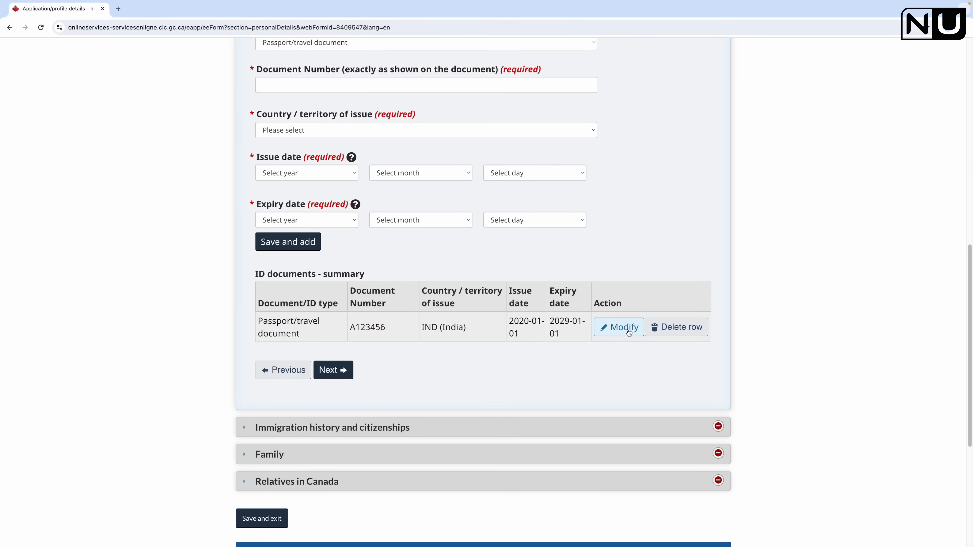
Continue to Immigration history and answer Yes to having applied to IRCC before.
click(604, 327)
click(337, 372)
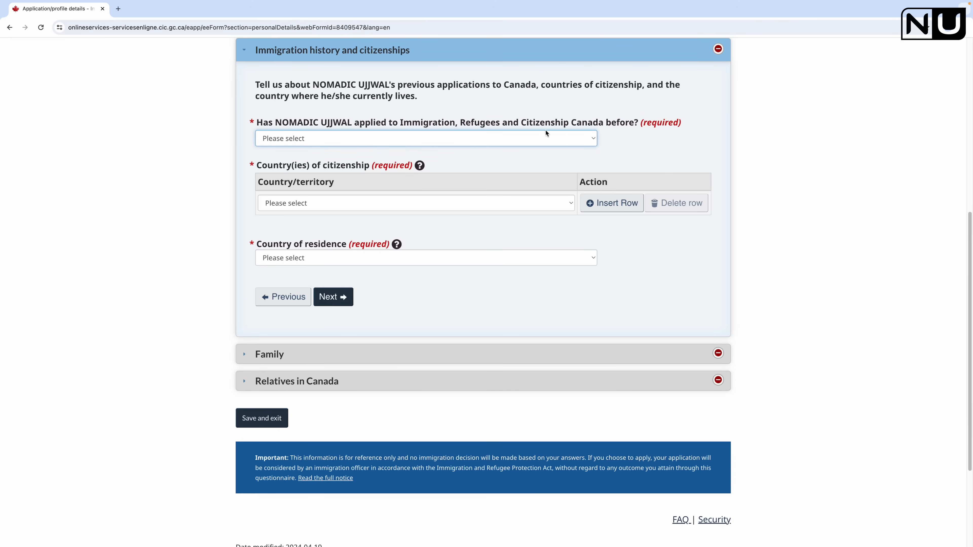
click(588, 140)
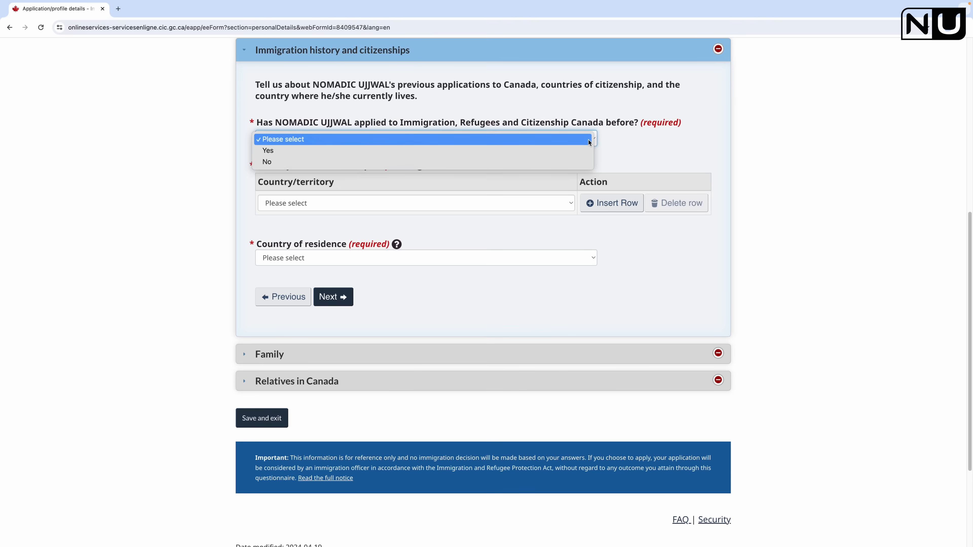
click(453, 152)
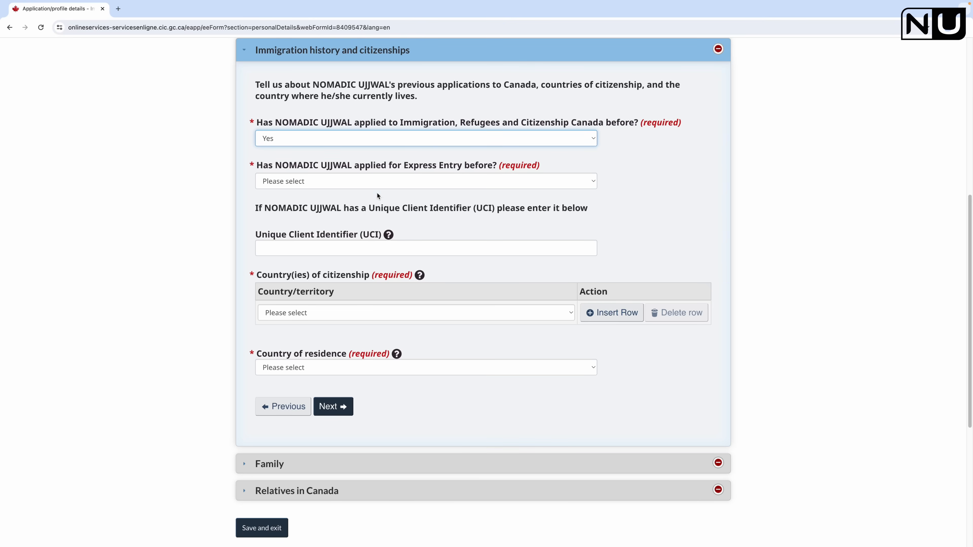
click(456, 183)
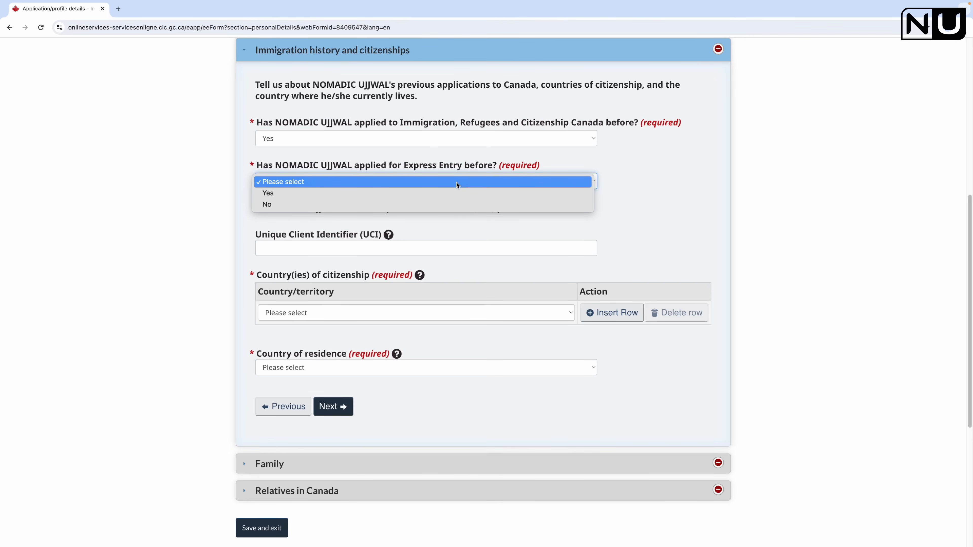
Answer No to having applied for Express Entry before.
click(442, 205)
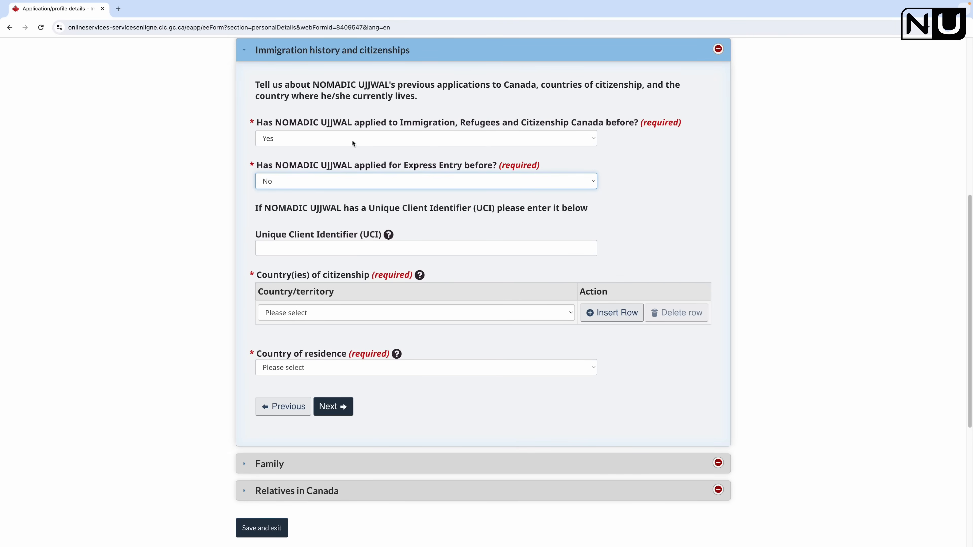
drag(259, 209, 494, 214)
click(493, 229)
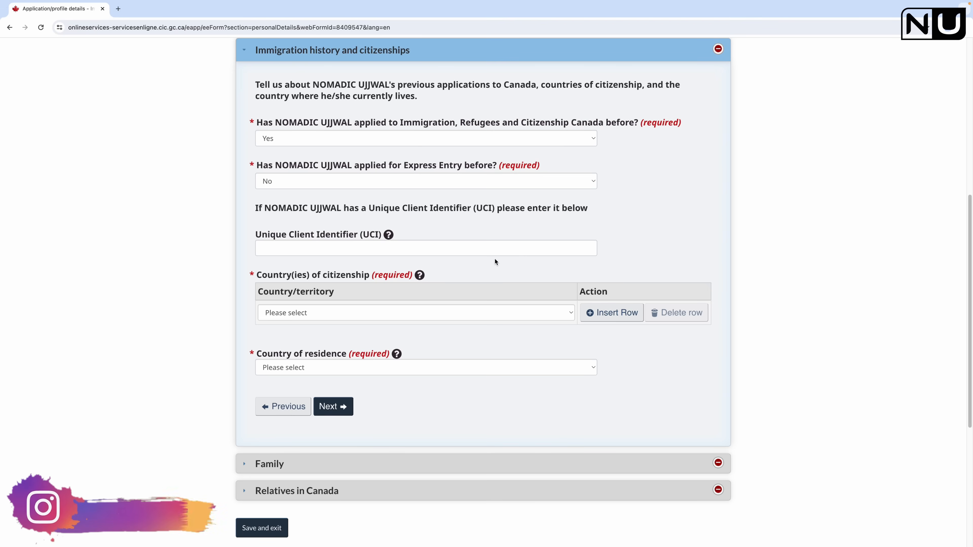
Enter the Unique Client Identifier and read its help explanation.
click(497, 249)
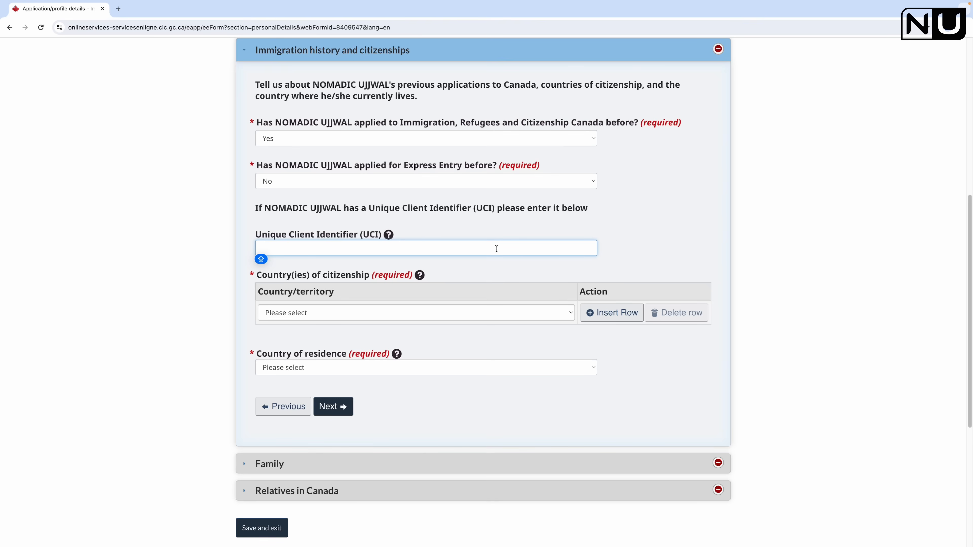
text(12345678)
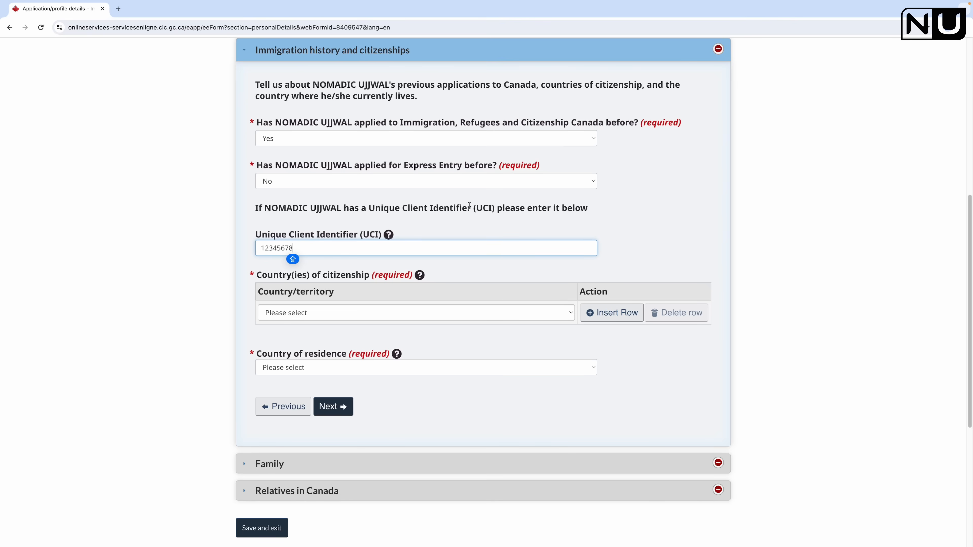
click(388, 235)
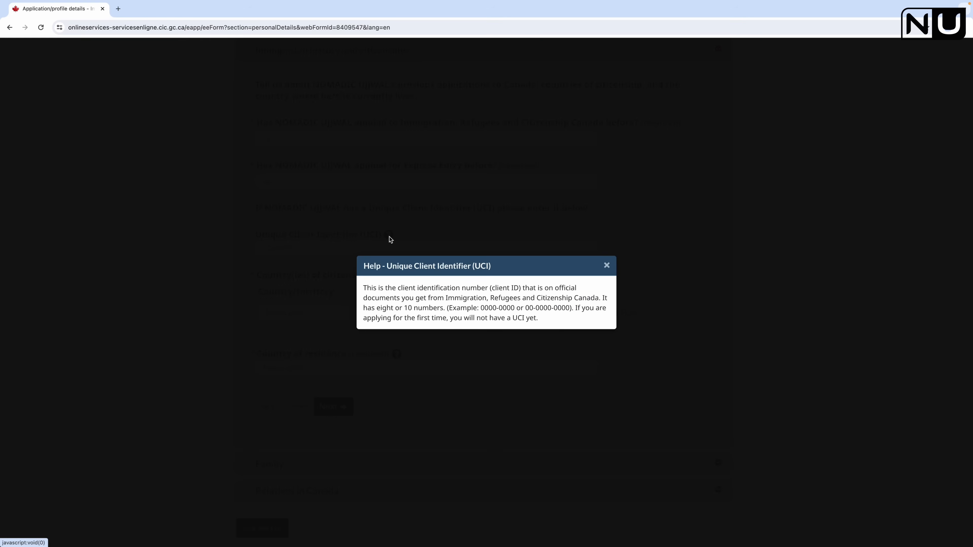
click(607, 265)
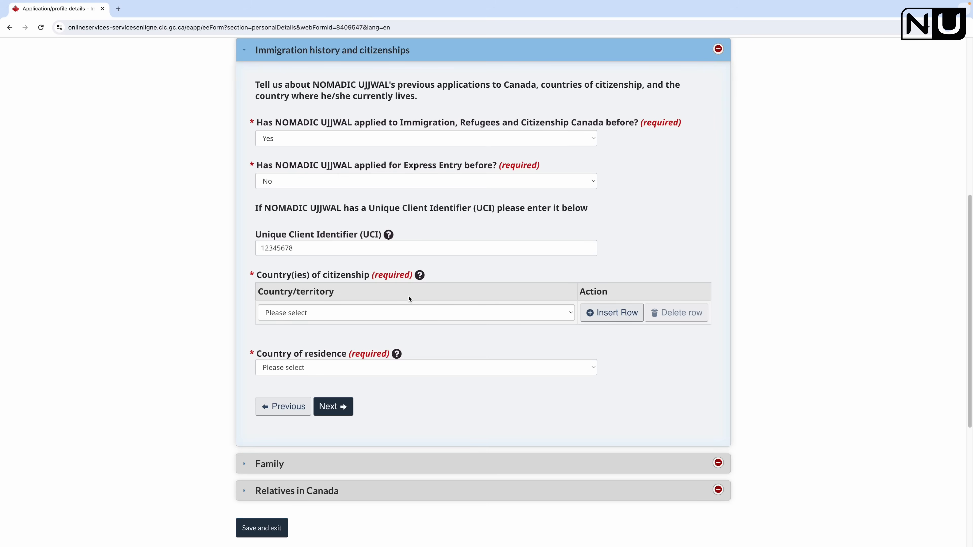
Set the country of citizenship to India.
click(301, 247)
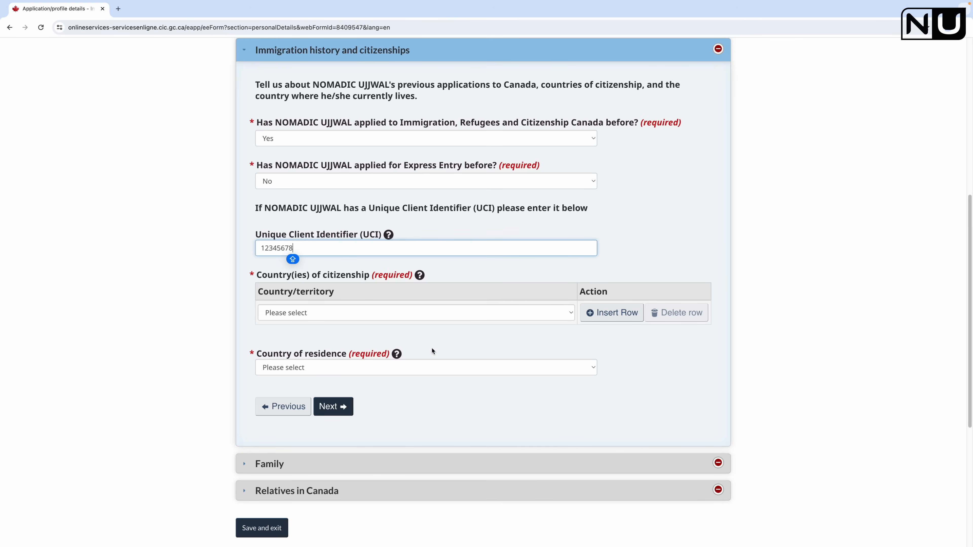
click(352, 313)
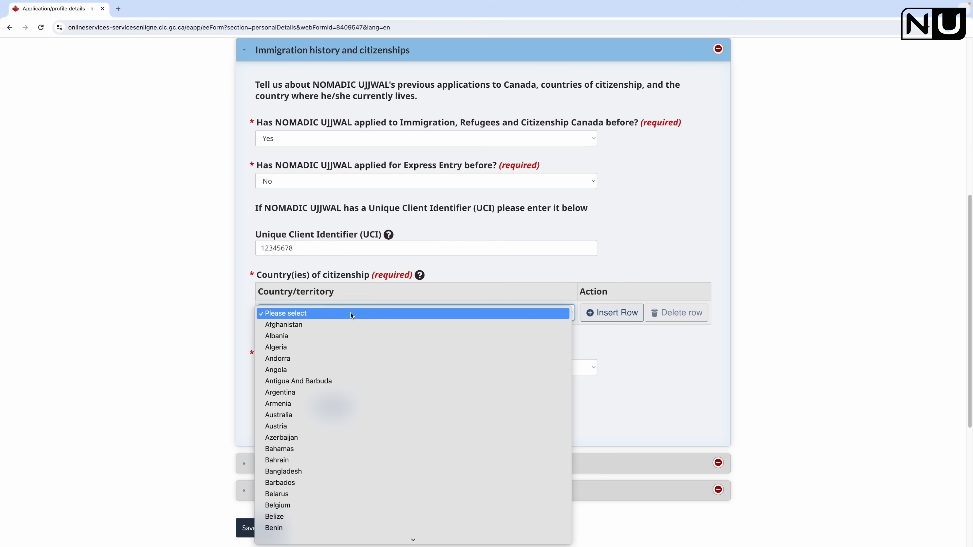
text(india)
key(Return)
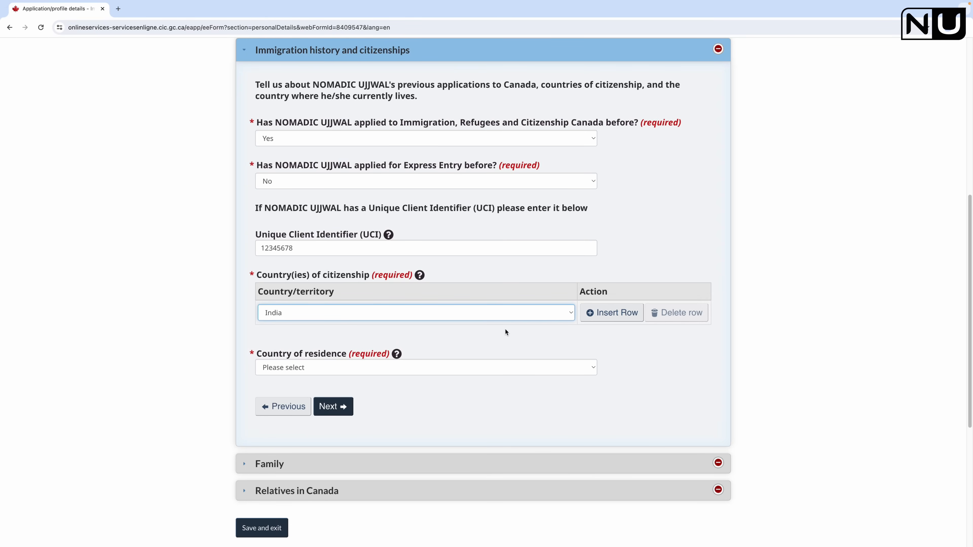
Set residence to Canada, province British Columbia, and enter the residence postal code.
click(295, 368)
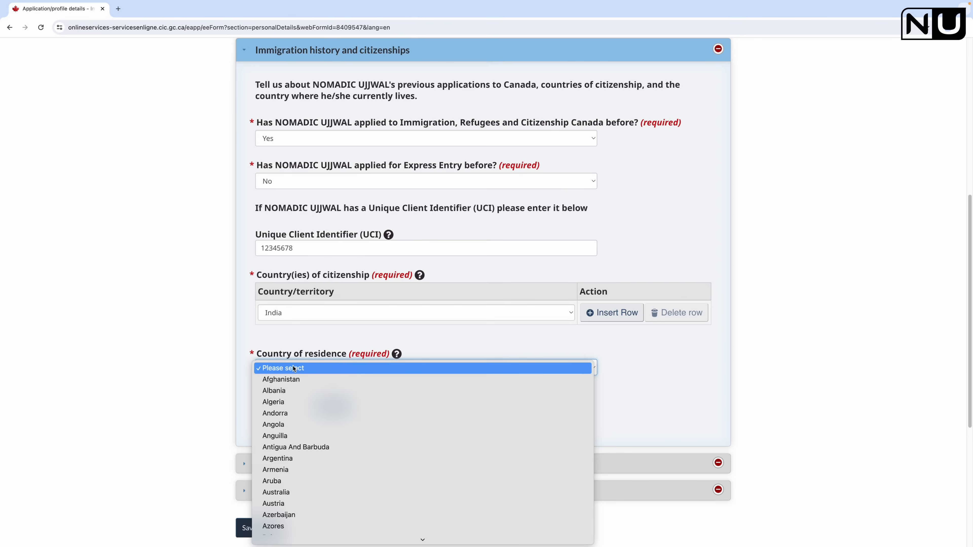
click(301, 496)
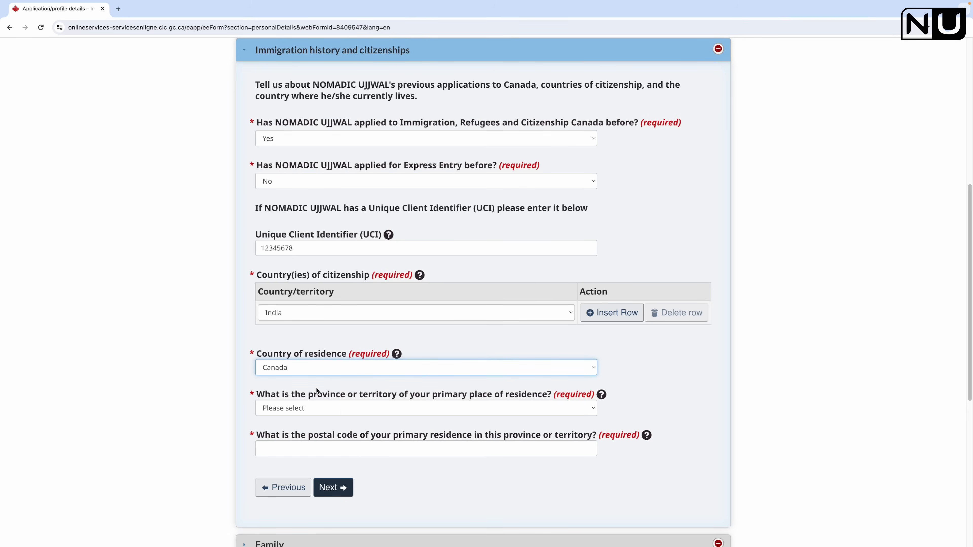
click(340, 409)
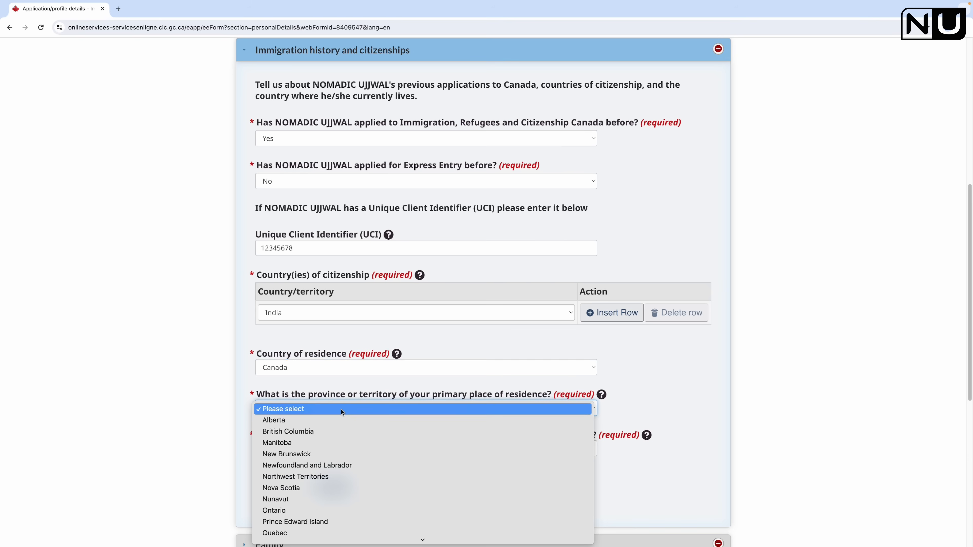
click(317, 435)
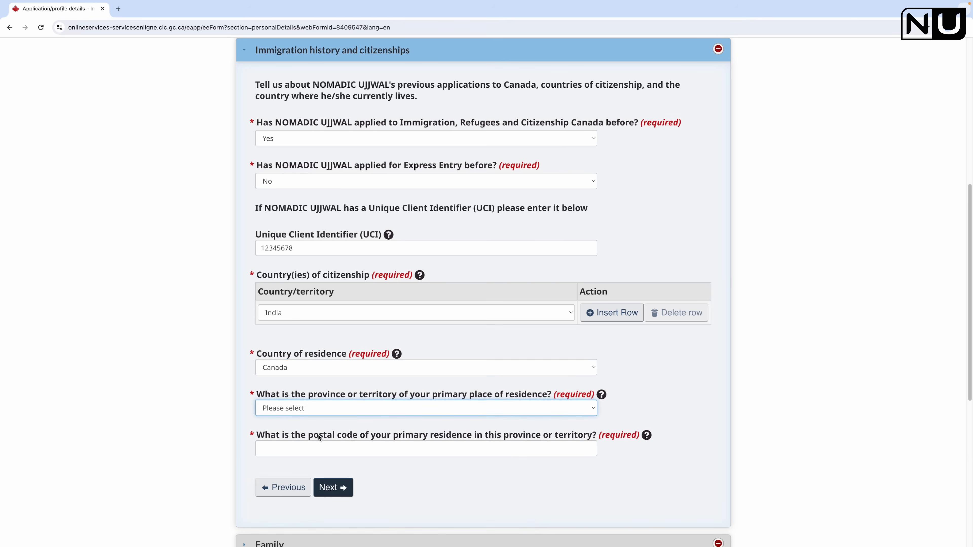
click(333, 451)
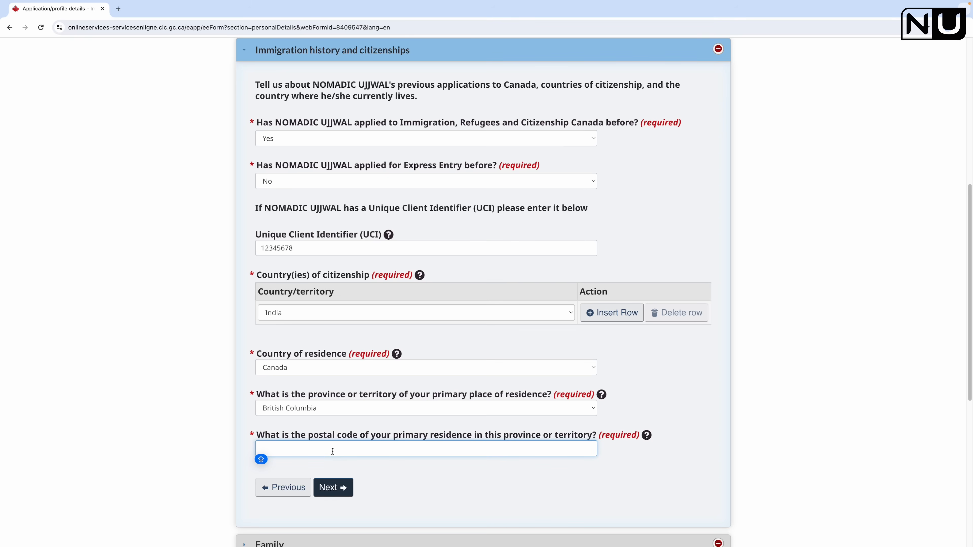
text(V1T 3H2)
In the Family section, set the number of family members to 1.
click(348, 486)
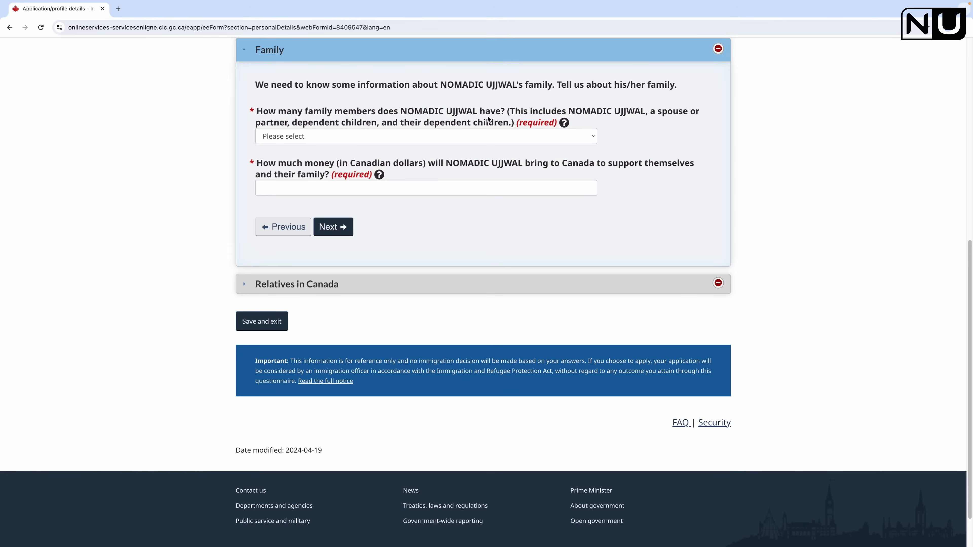
click(376, 139)
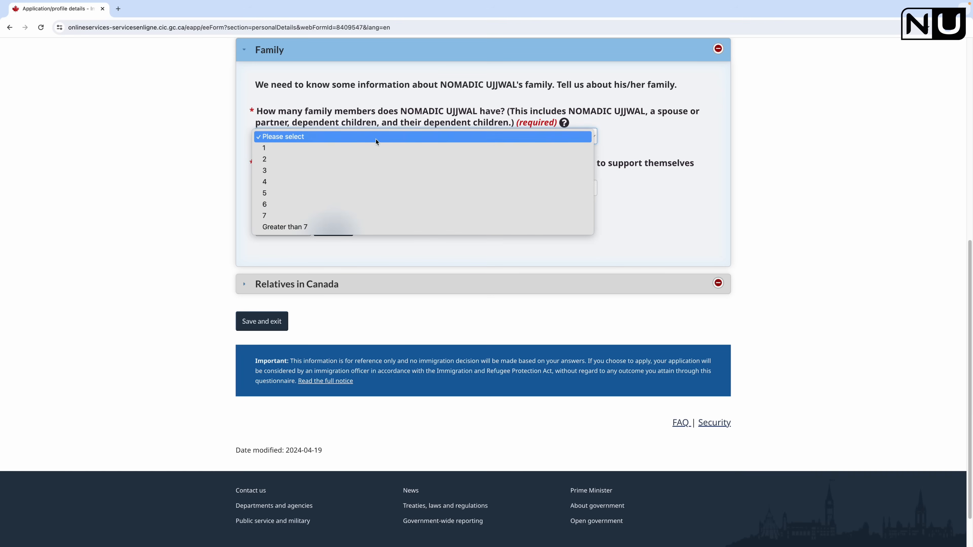
click(335, 153)
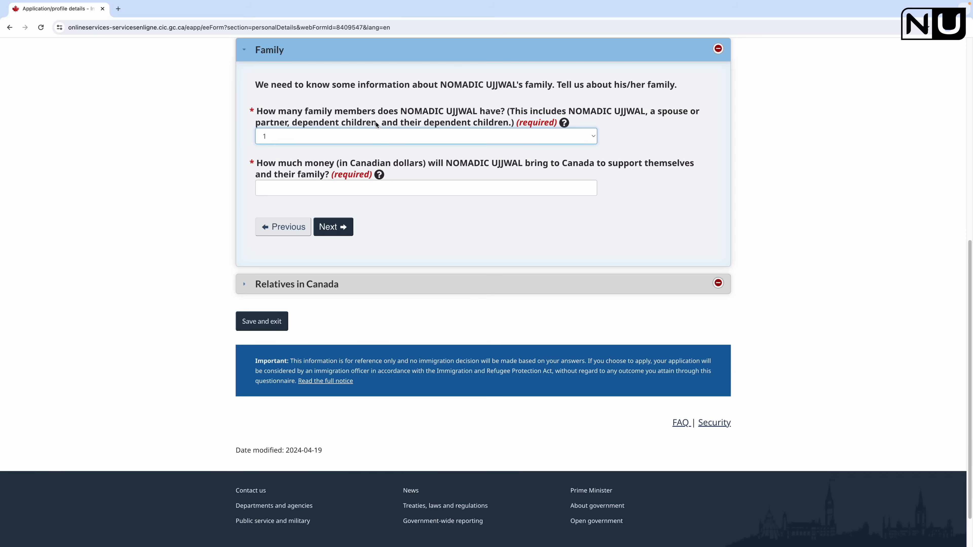
click(478, 139)
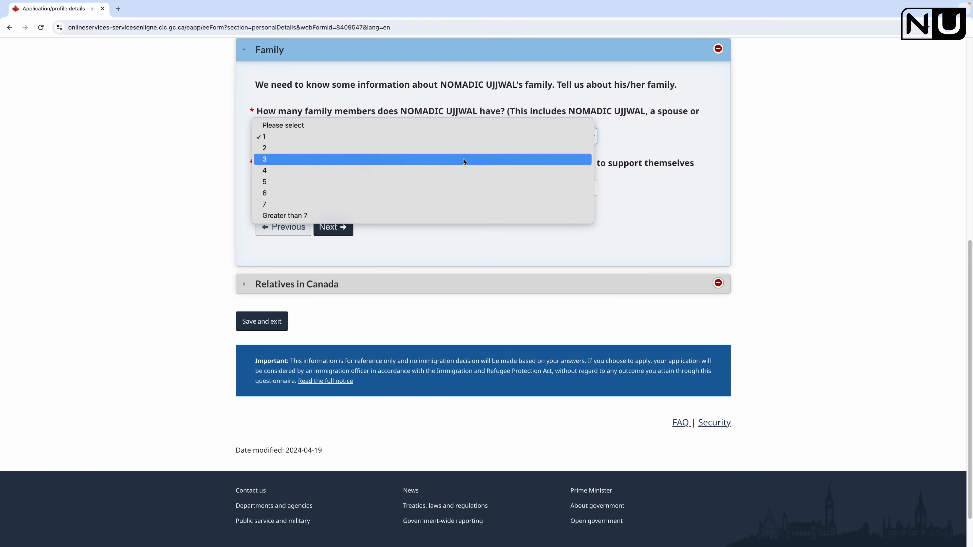
click(660, 193)
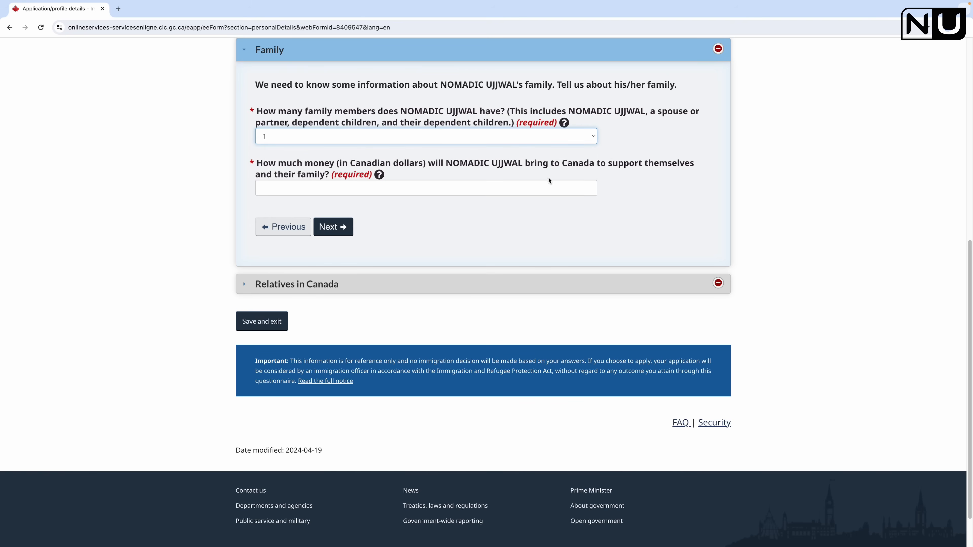
From the money question's help, open the settlement funds table in a new tab.
click(379, 175)
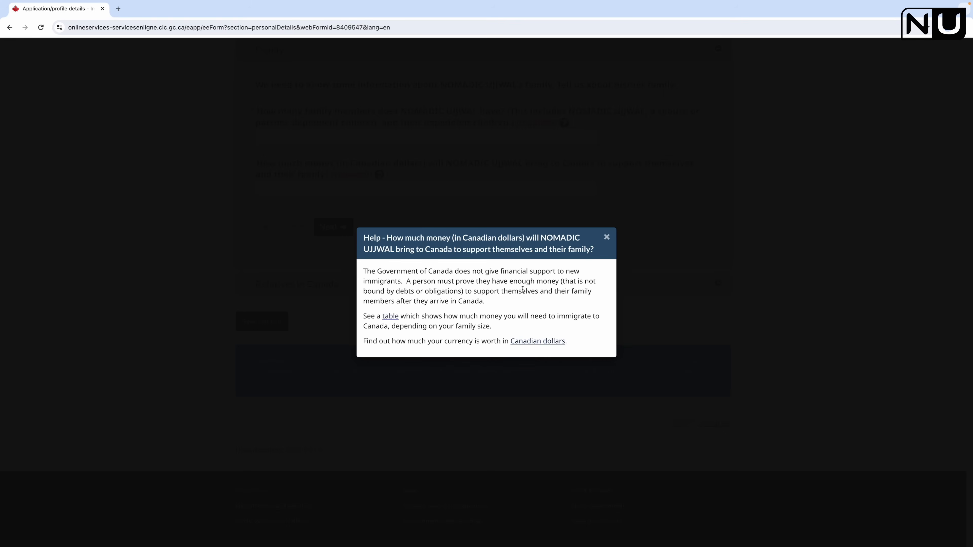
right_click(395, 318)
click(408, 323)
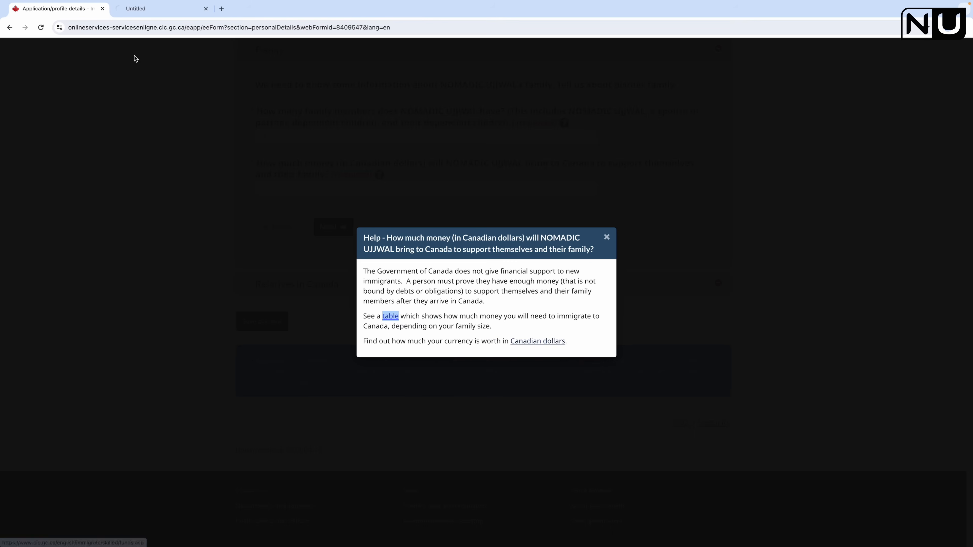
In the Proof of funds table, highlight the $14,690 required for a one-person family.
click(147, 11)
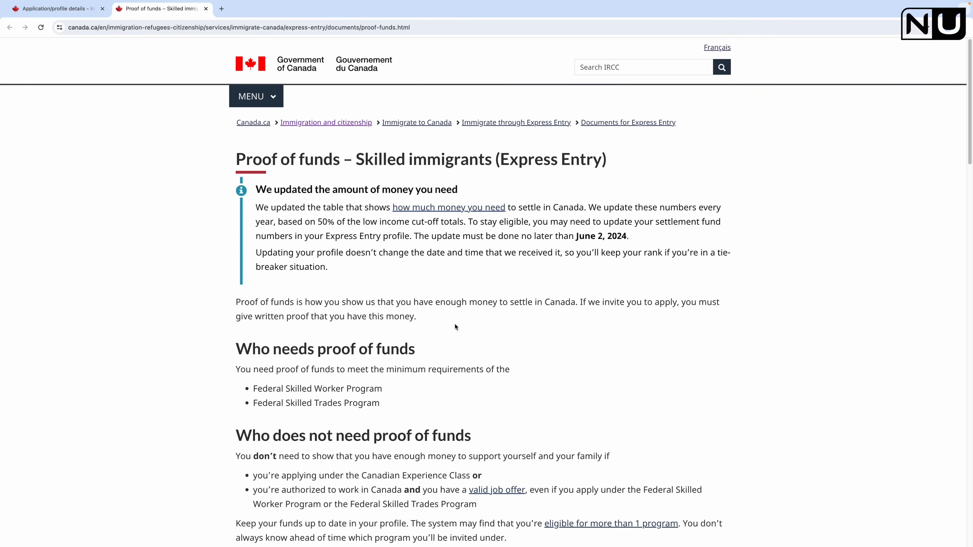
scroll(503, 321, down, 10)
scroll(503, 324, down, 8)
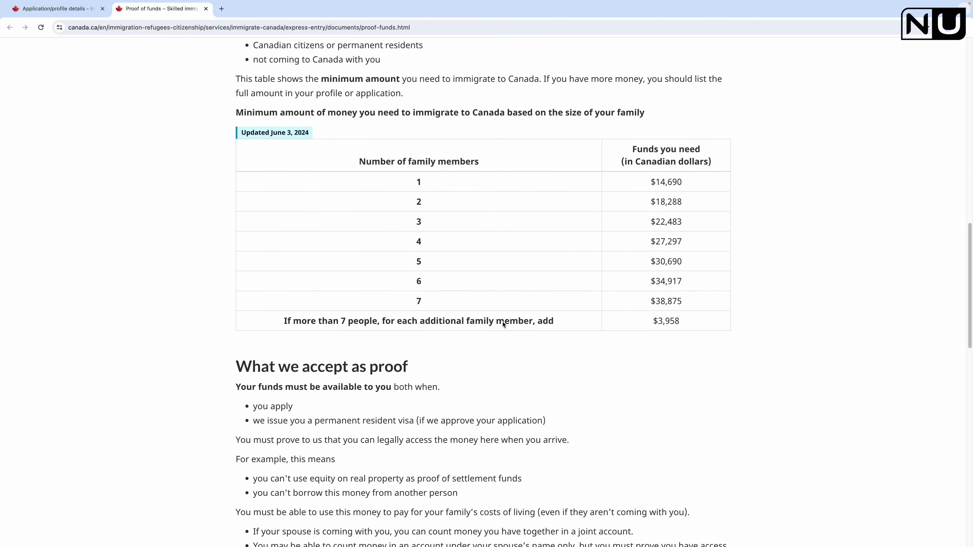
scroll(526, 298, up, 2)
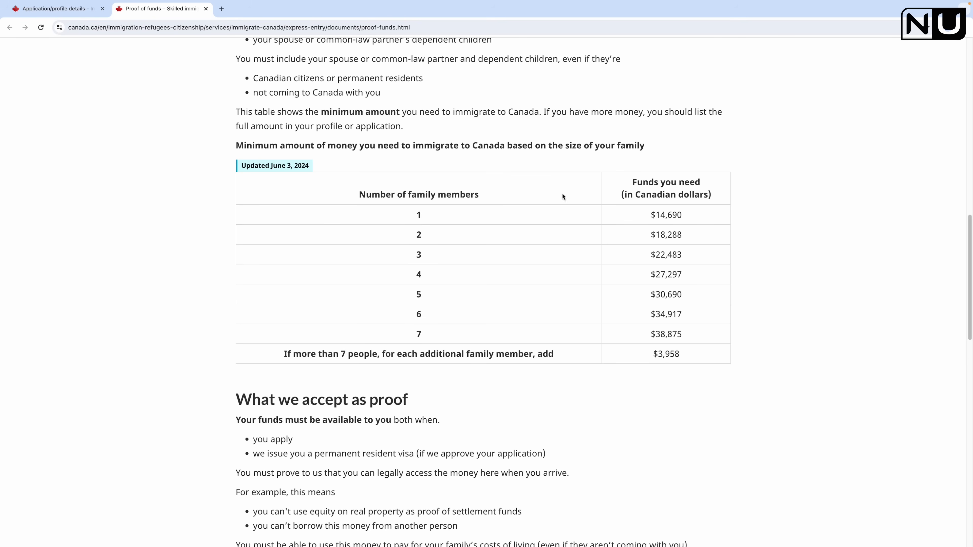
double_click(428, 214)
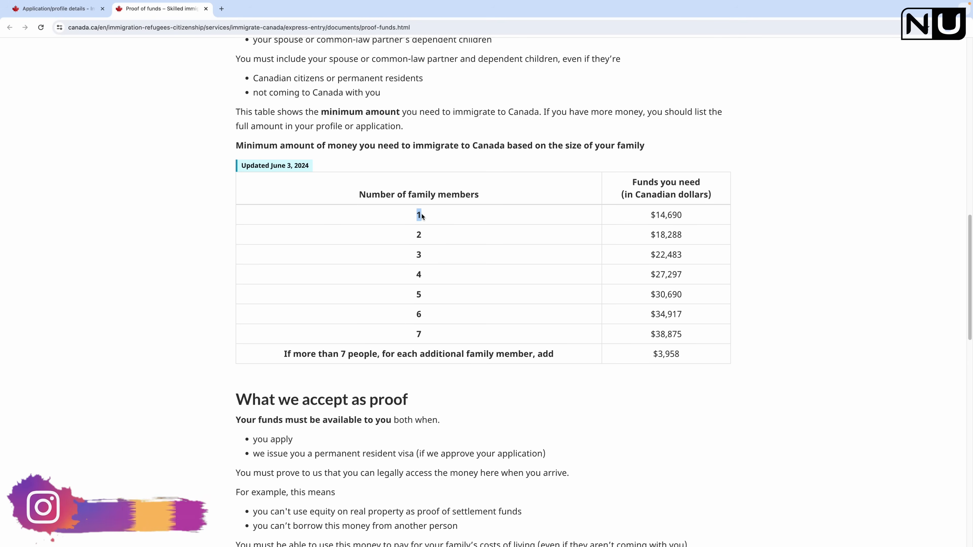
drag(651, 216, 676, 215)
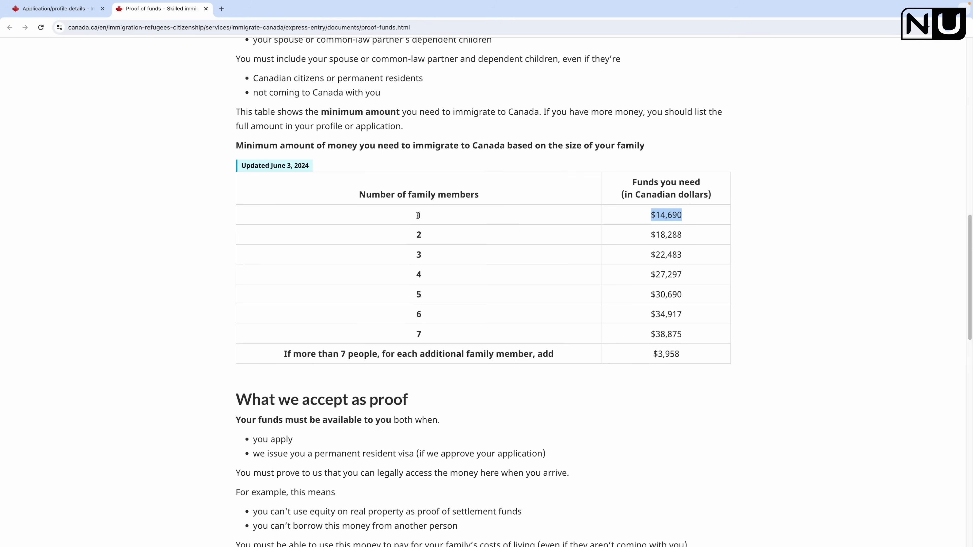
drag(417, 216, 430, 218)
drag(652, 215, 684, 219)
click(440, 215)
click(64, 12)
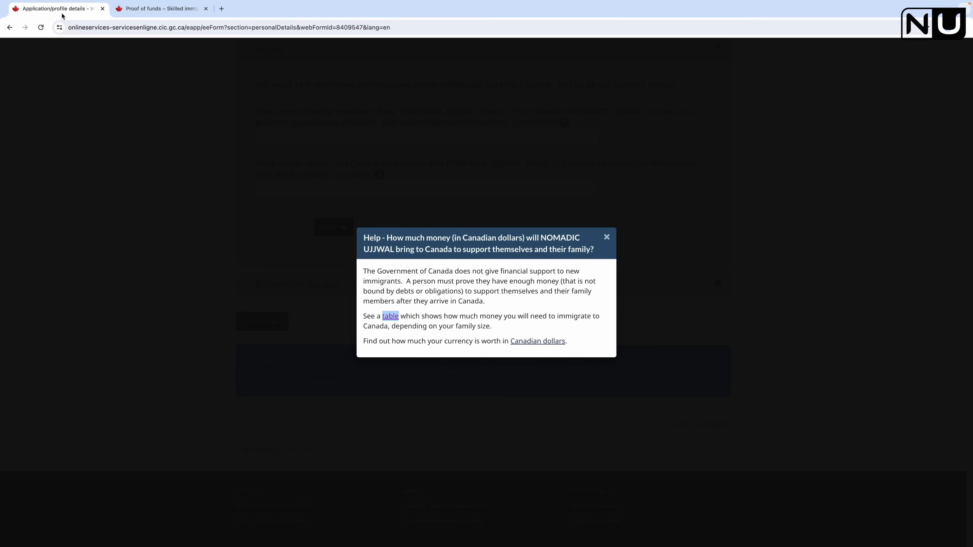
Enter 15000 as the money brought to Canada, checked against the $14,690 minimum.
click(606, 239)
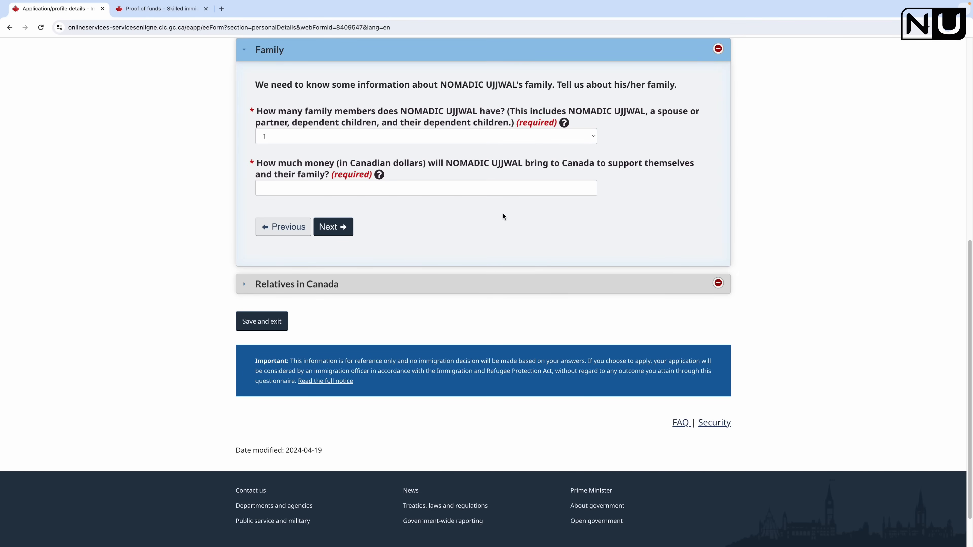
click(356, 188)
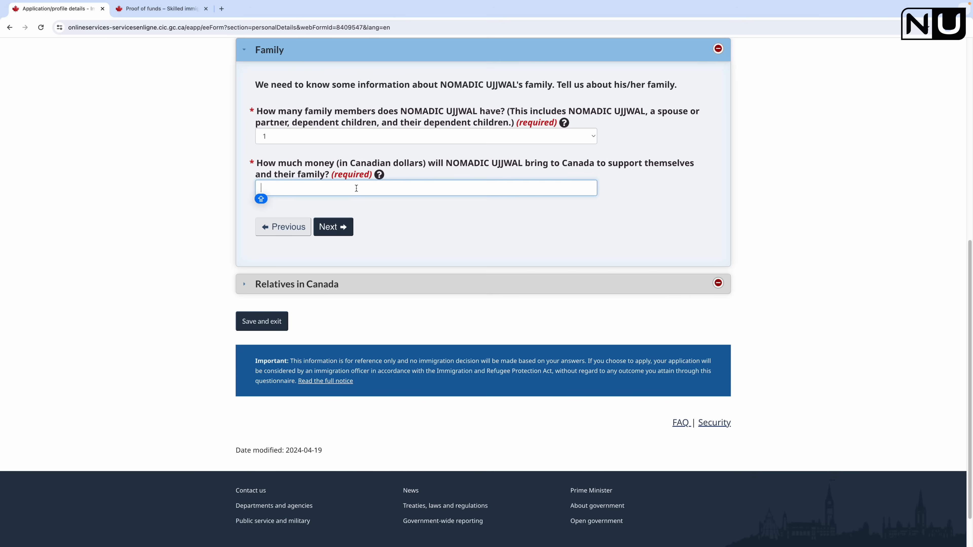
text(15000)
click(162, 10)
drag(651, 215, 686, 217)
click(58, 9)
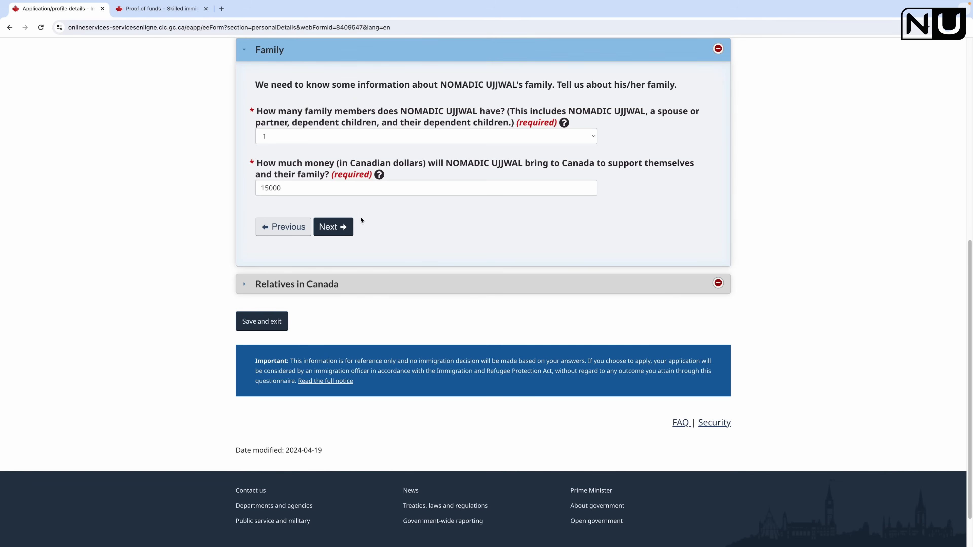
Answer No to relatives in Canada and save the personal details.
click(332, 227)
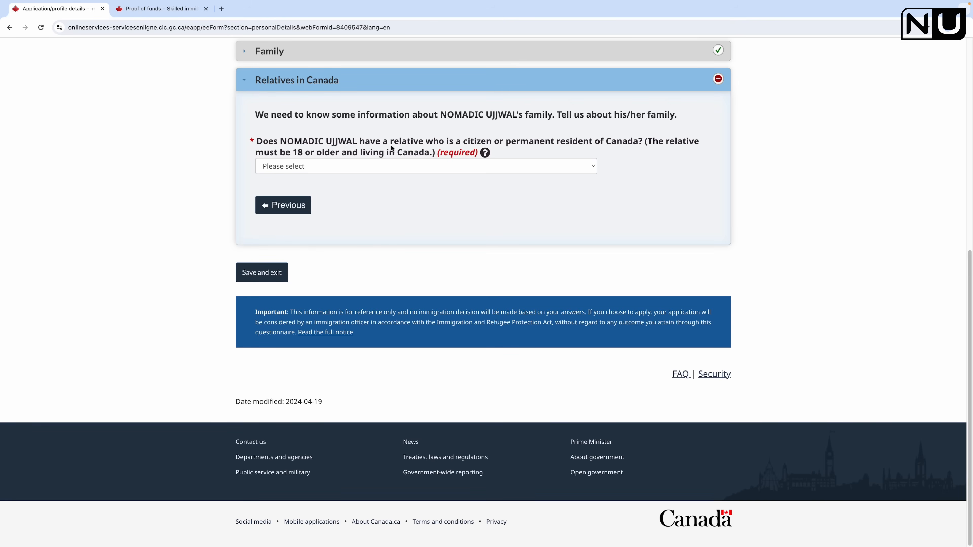
click(524, 172)
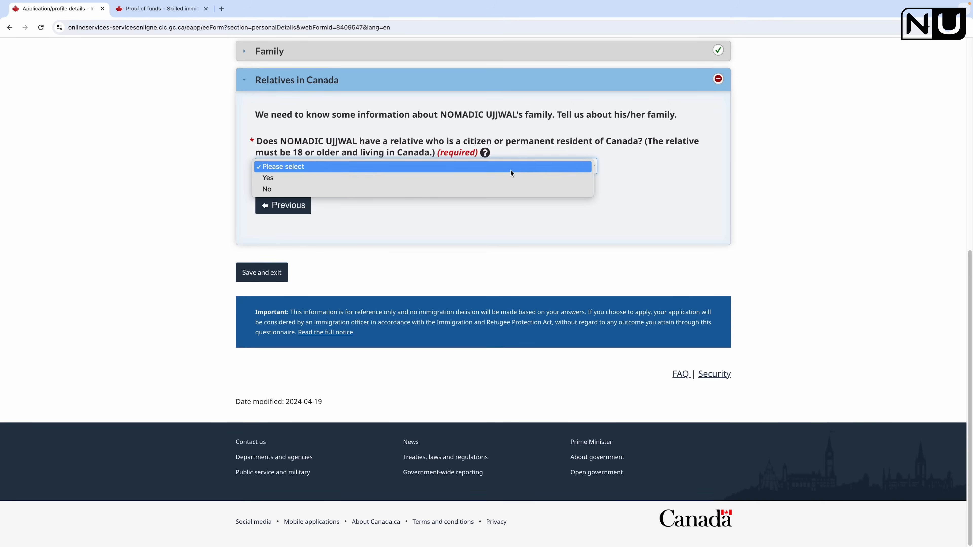
click(393, 190)
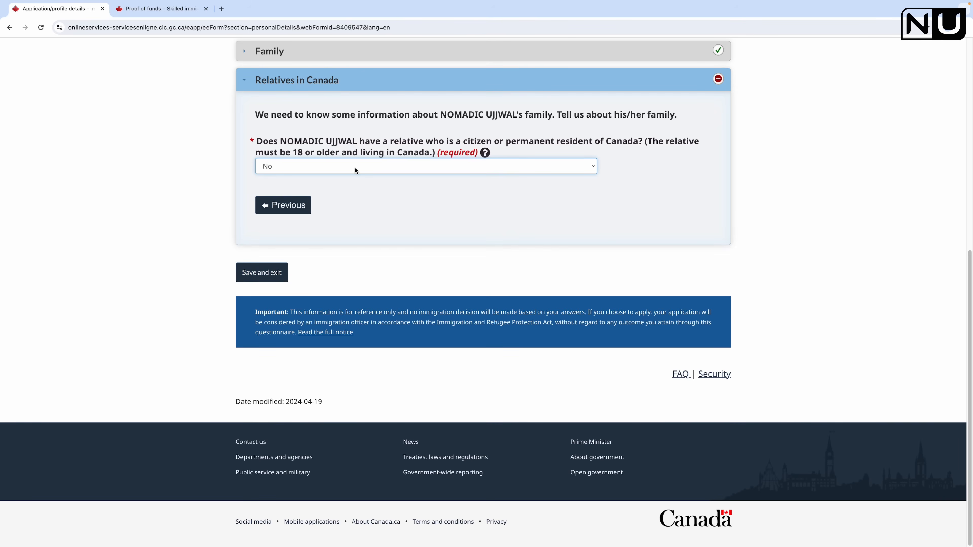
click(280, 276)
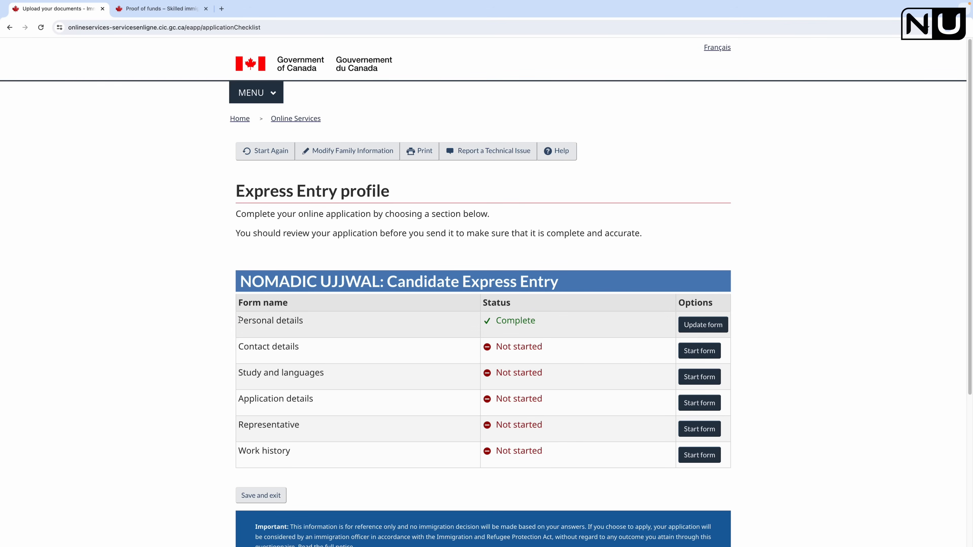
Fill Contact details with English correspondence and the applicant's e-mail address, then save.
drag(240, 320, 390, 327)
drag(494, 321, 559, 328)
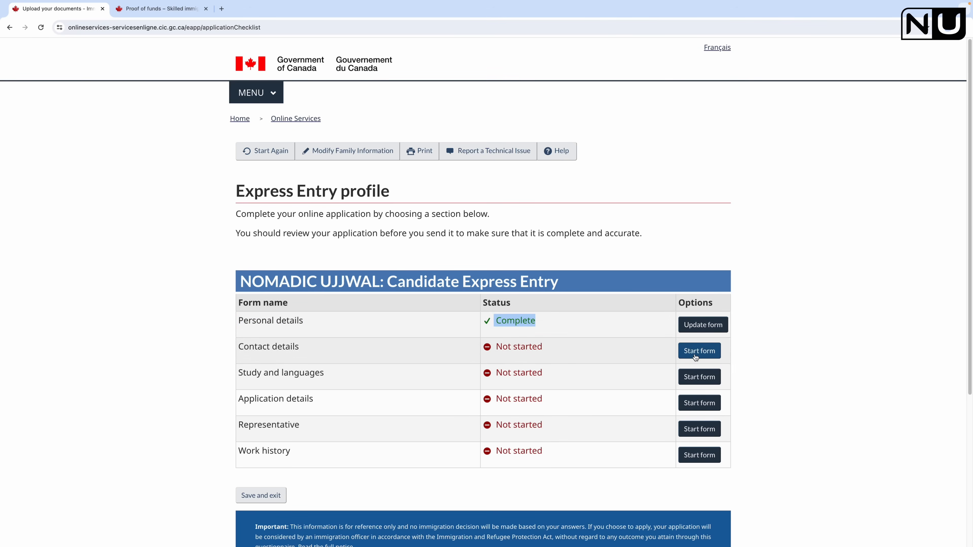
click(708, 355)
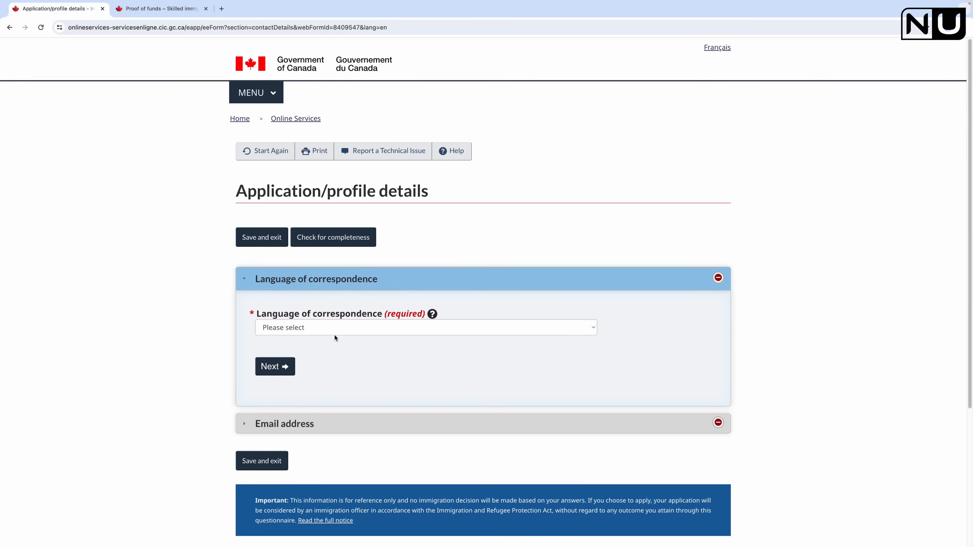
click(362, 326)
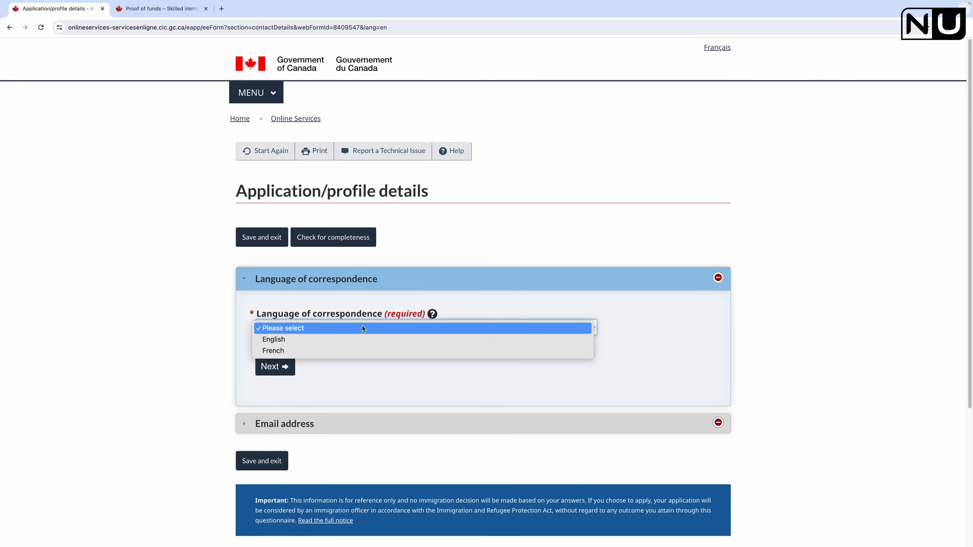
click(333, 338)
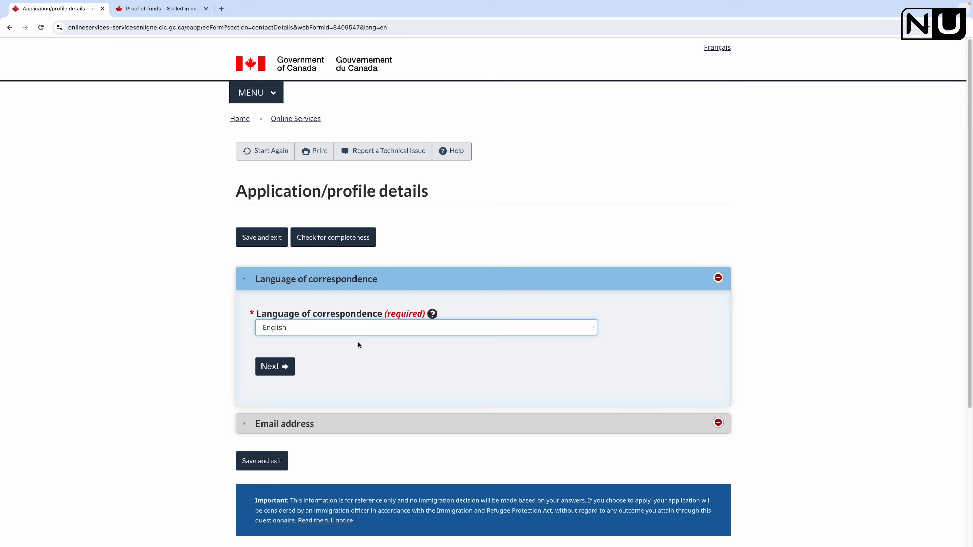
click(275, 367)
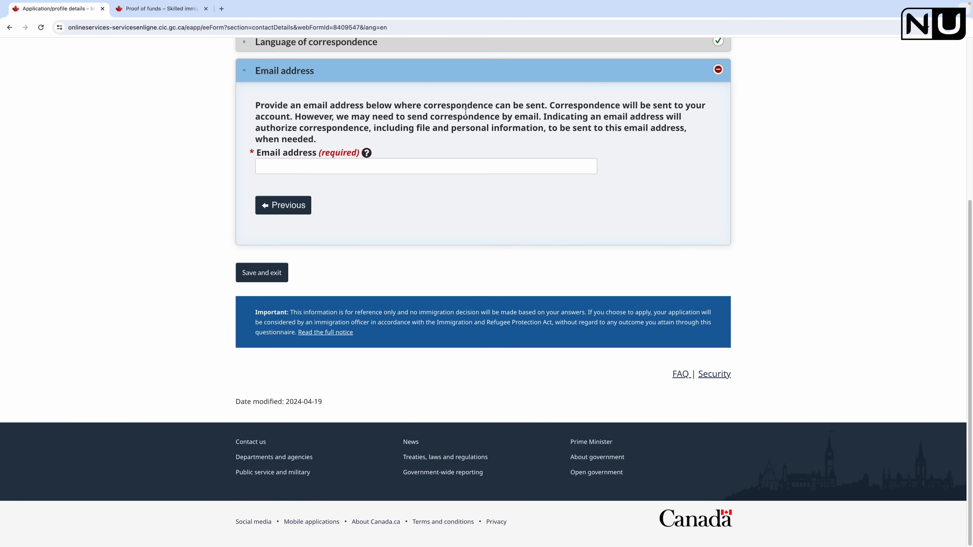
click(398, 164)
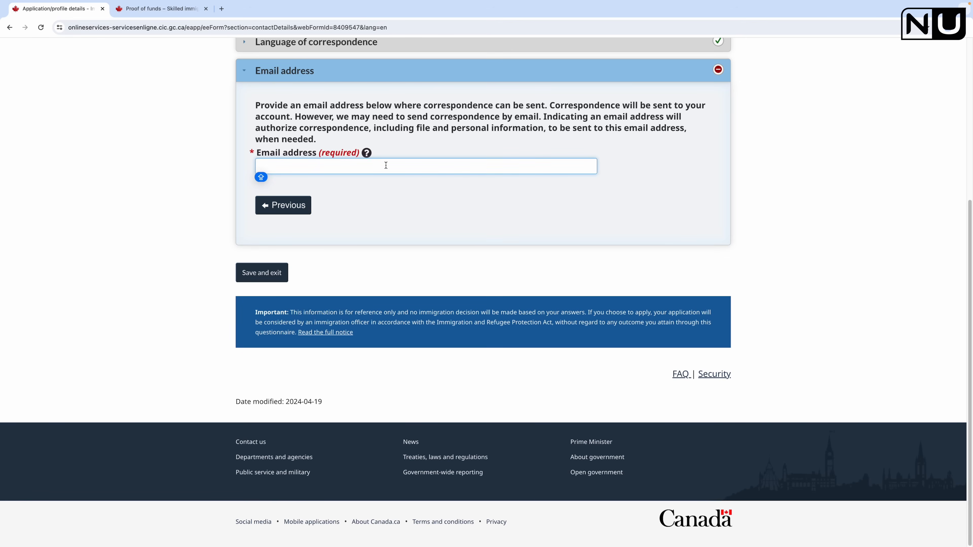
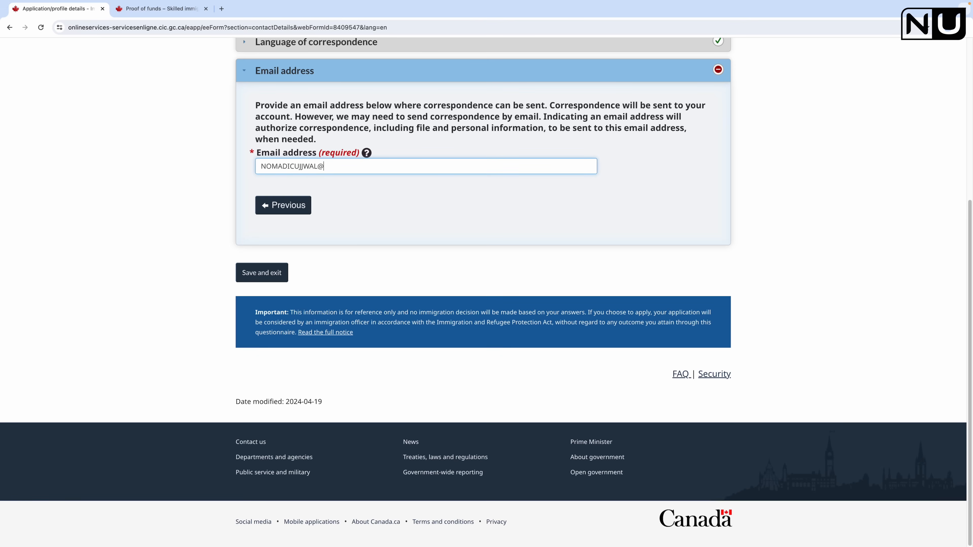
click(284, 276)
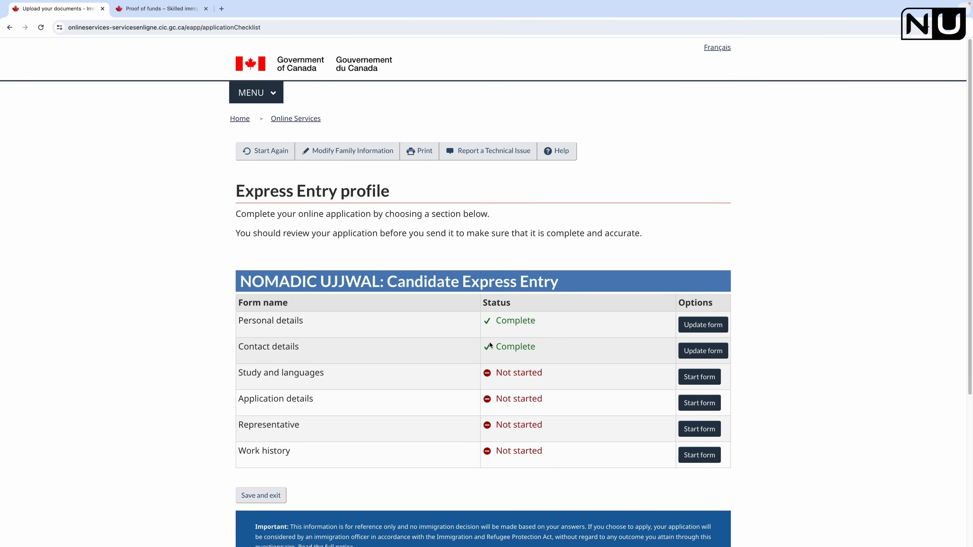
In Study and languages, answer Yes to higher education in Business, Management, Marketing and Related Support Services.
click(700, 377)
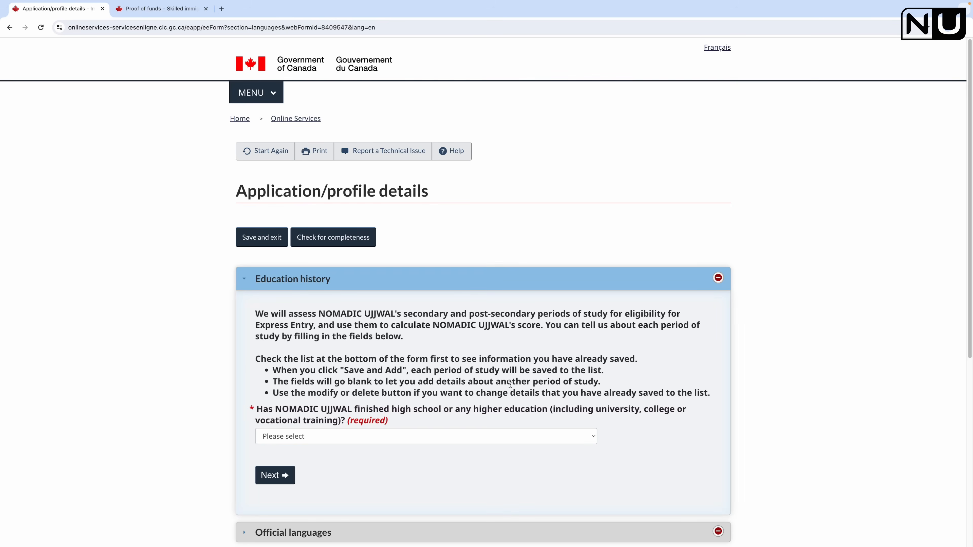
scroll(510, 384, down, 3)
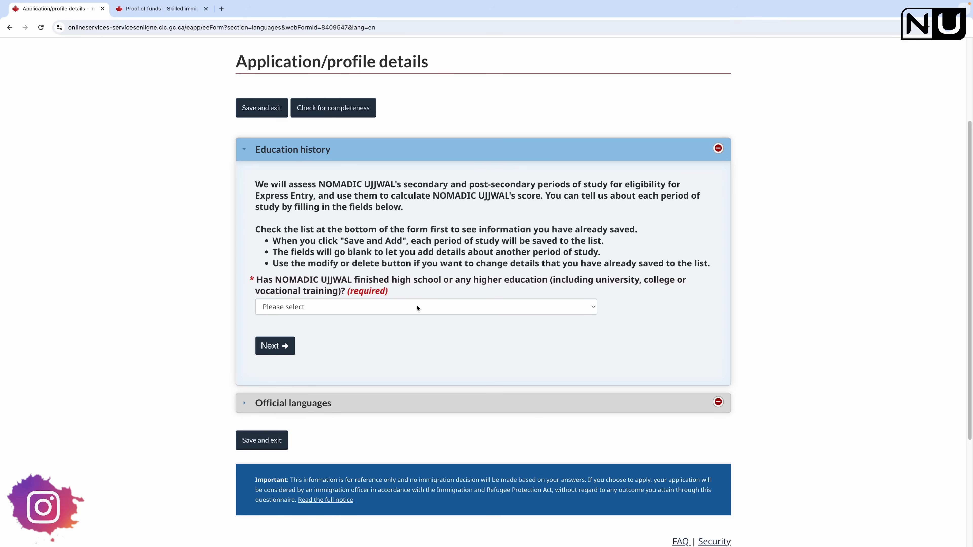
click(339, 310)
click(332, 319)
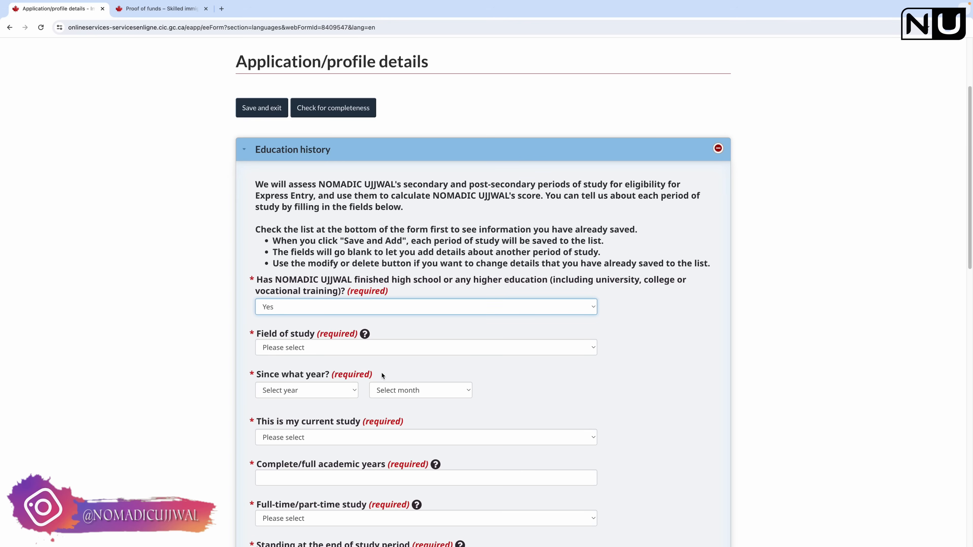
click(333, 348)
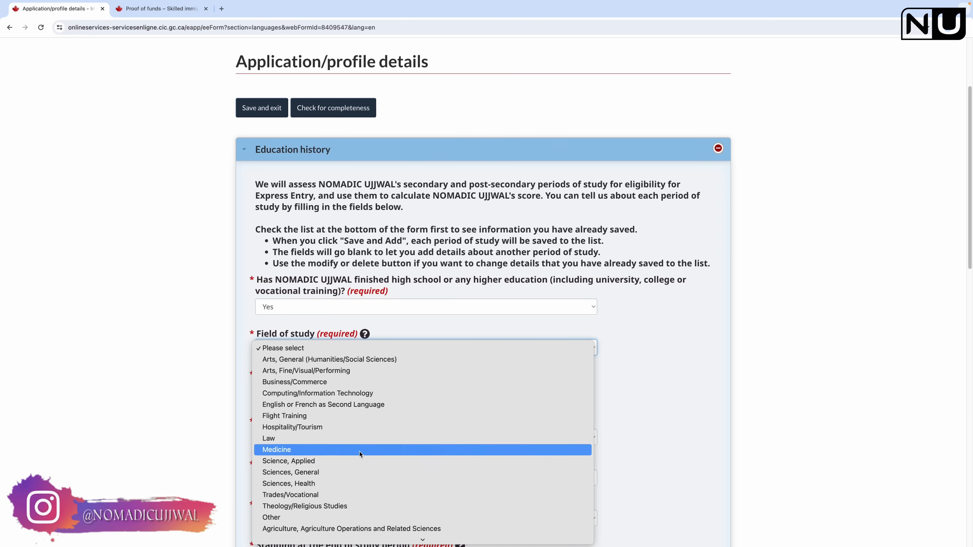
scroll(372, 470, down, 2)
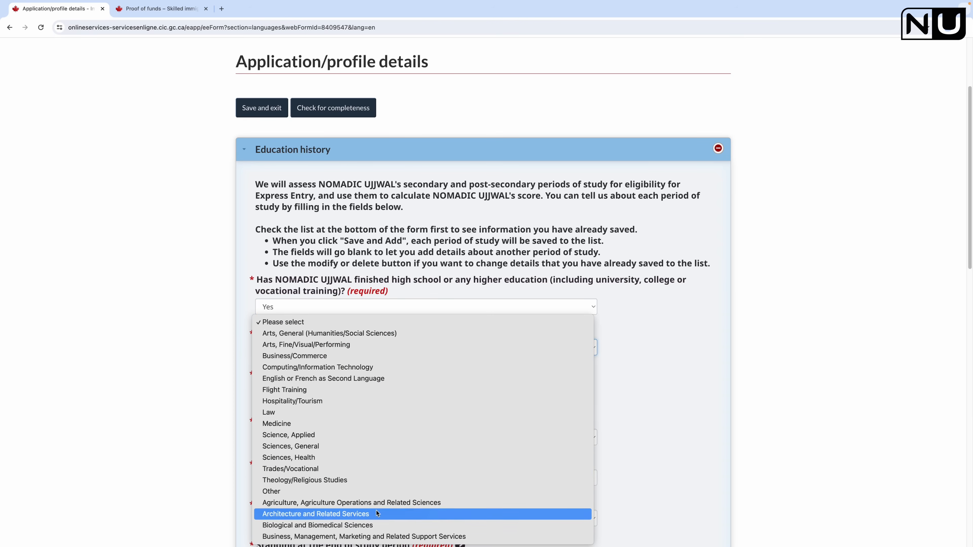
click(385, 537)
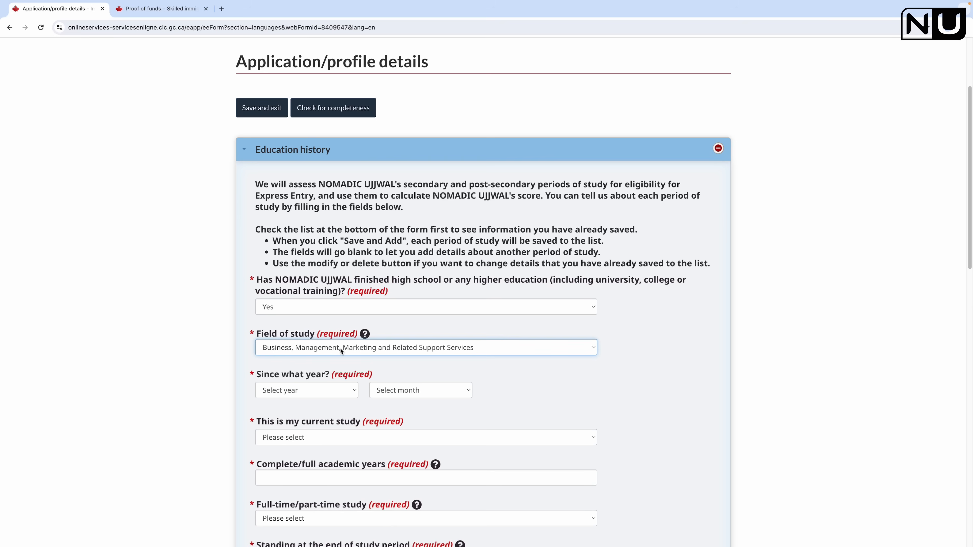
click(415, 348)
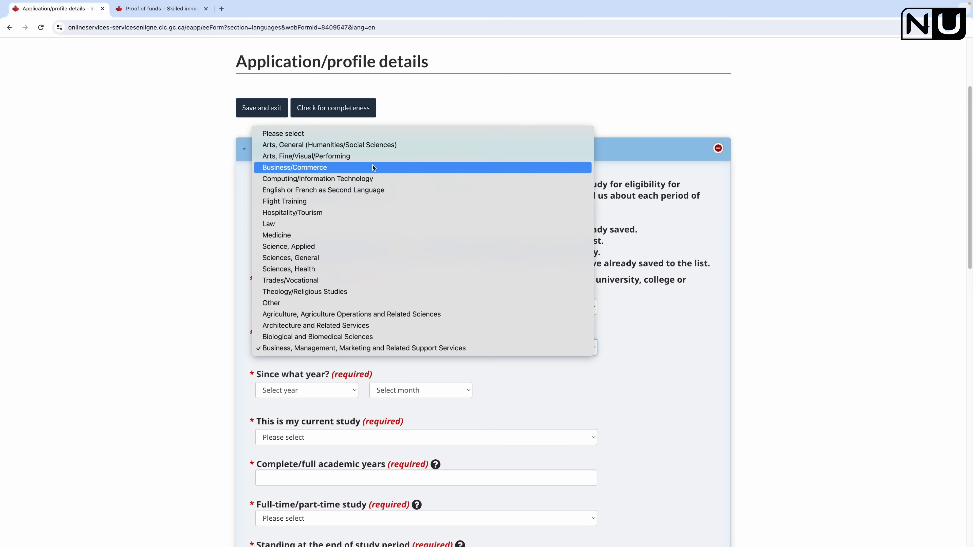
click(353, 349)
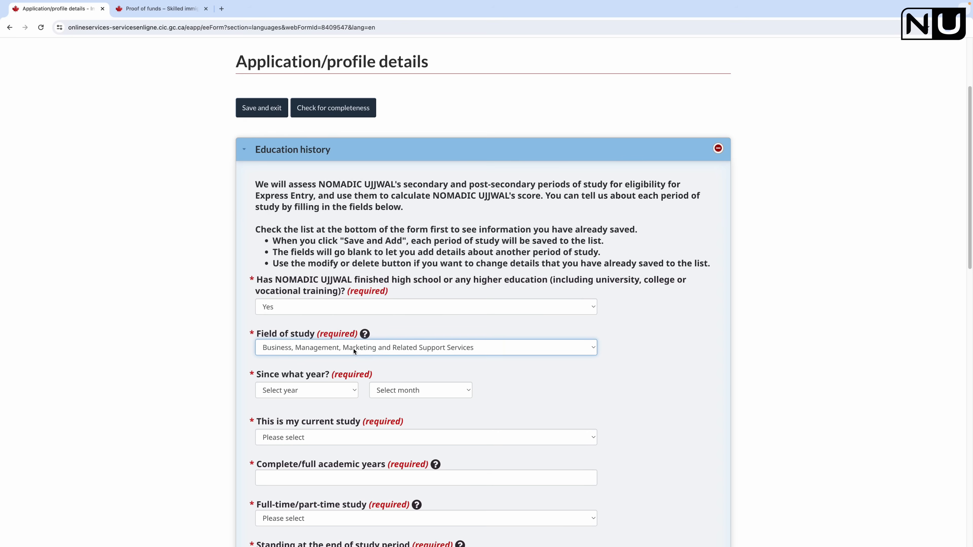
Set the study start date to January 2021.
click(579, 391)
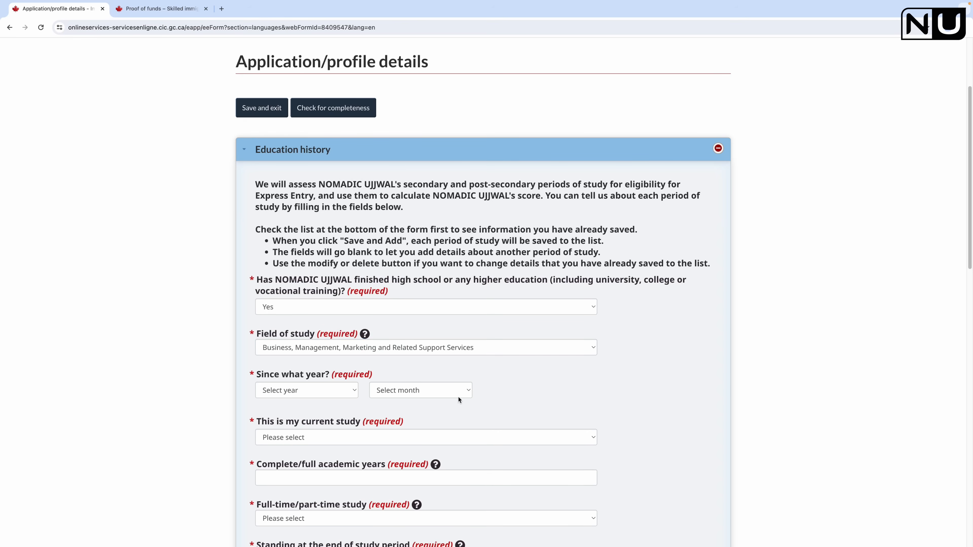
click(309, 389)
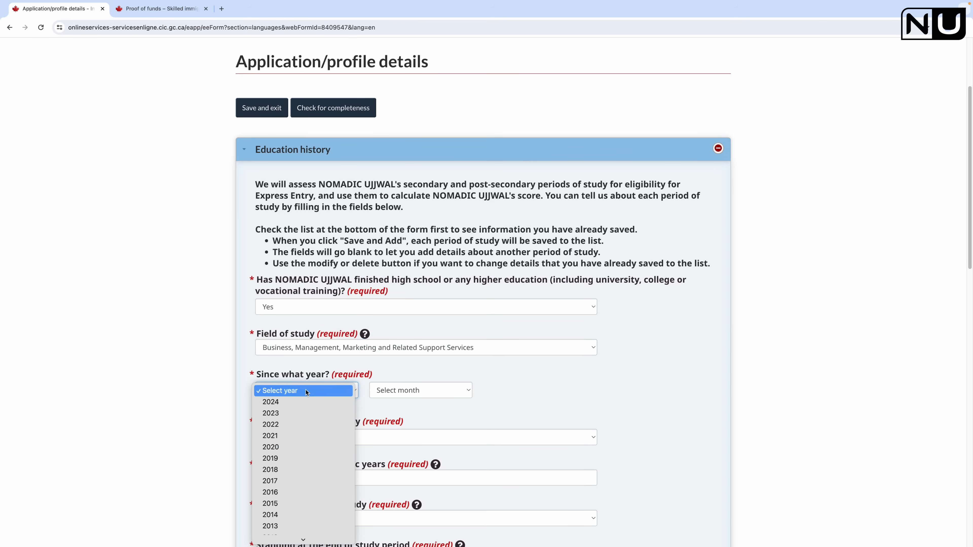
click(295, 436)
click(396, 391)
key(Escape)
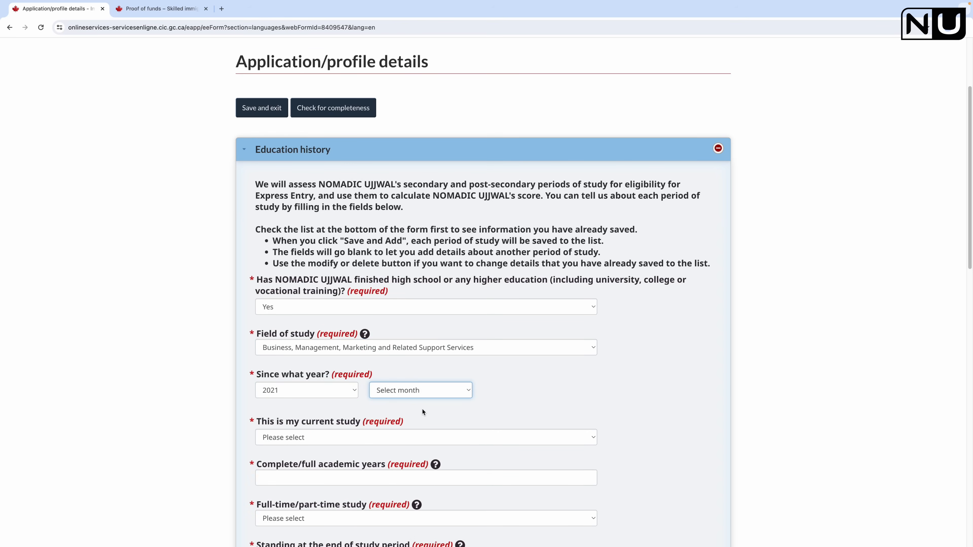
scroll(563, 401, down, 3)
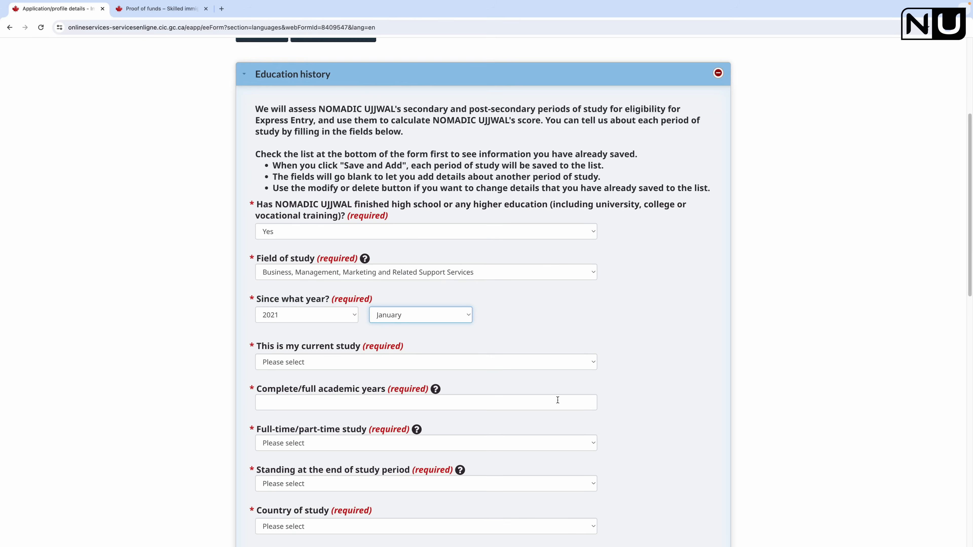
Mark the study as not current, ending April 2022.
click(301, 362)
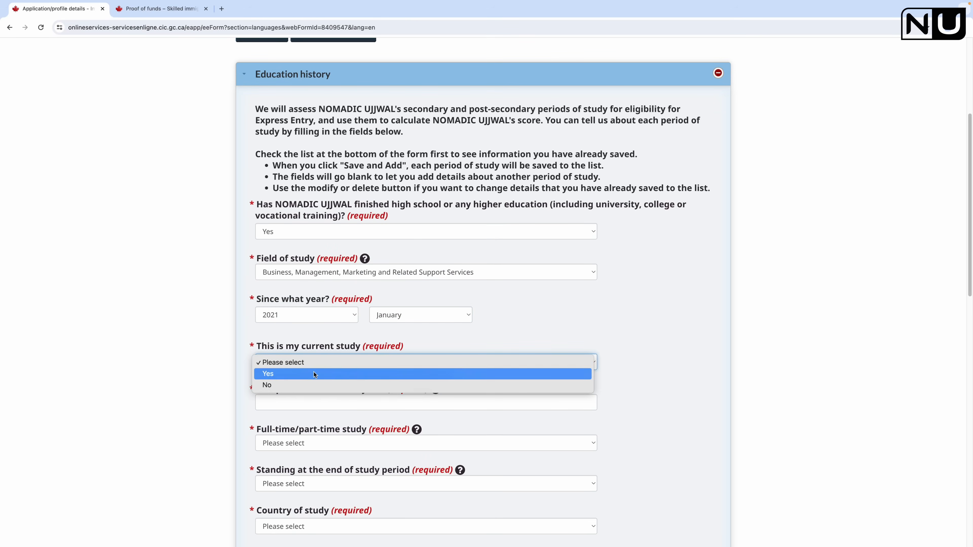
click(309, 386)
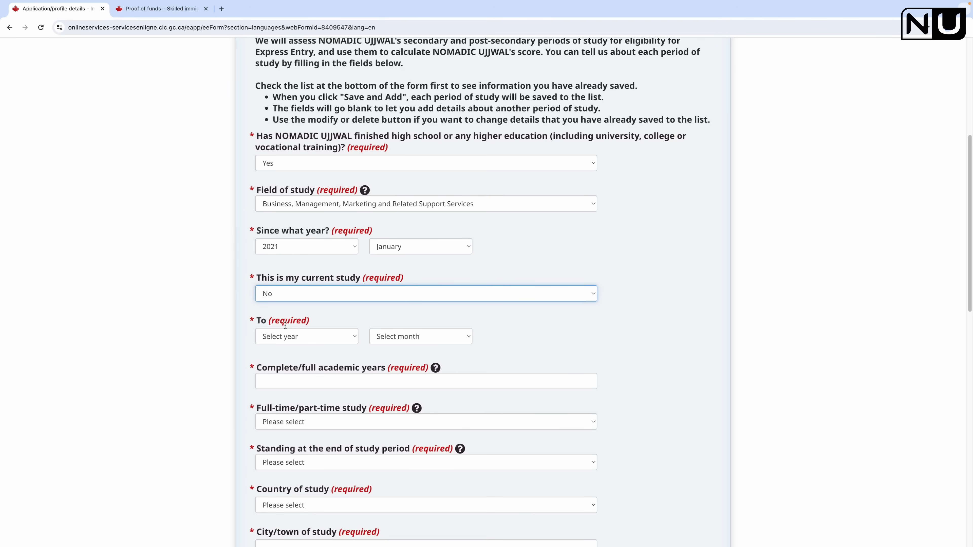
click(330, 338)
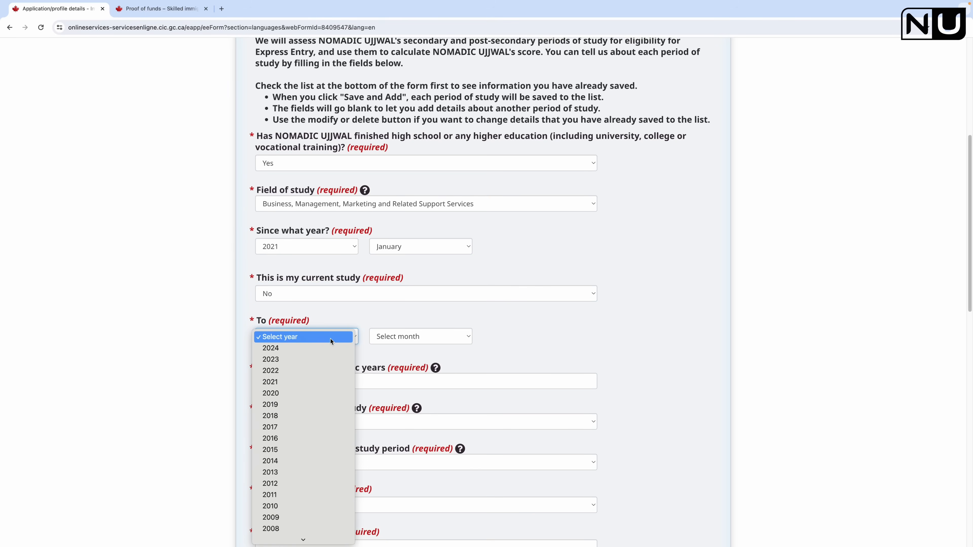
click(319, 369)
click(427, 338)
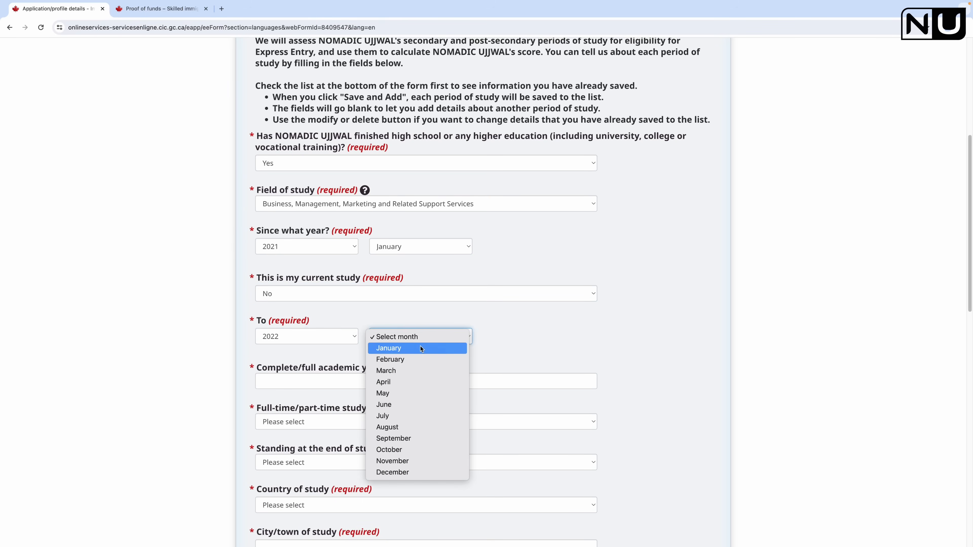
click(415, 383)
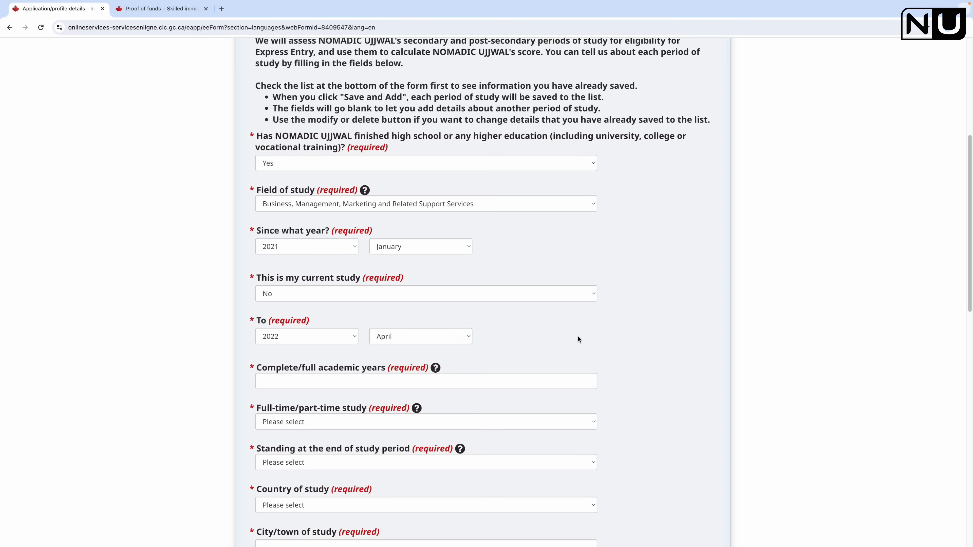
scroll(565, 334, down, 5)
Record 2 full-time academic years with a certificate, diploma or degree awarded.
click(420, 200)
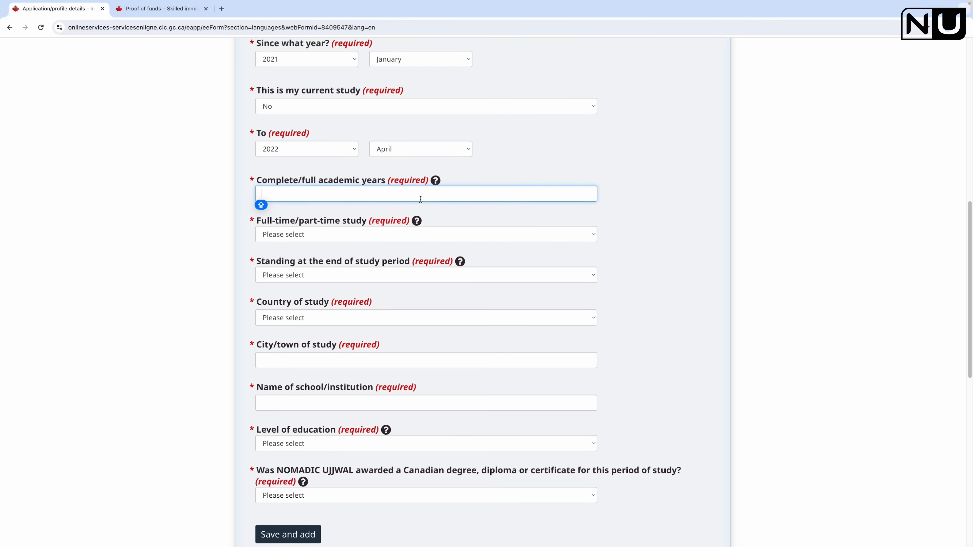
click(436, 180)
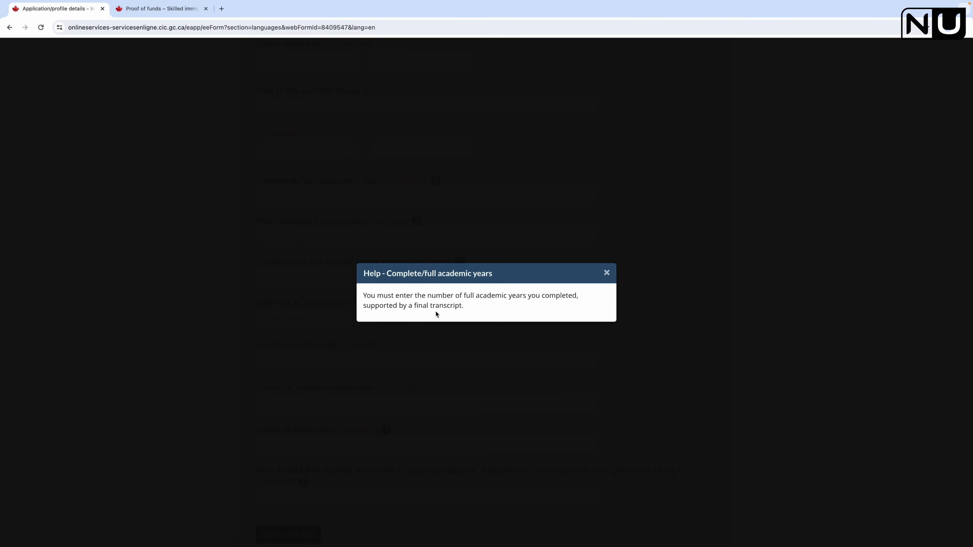
click(606, 272)
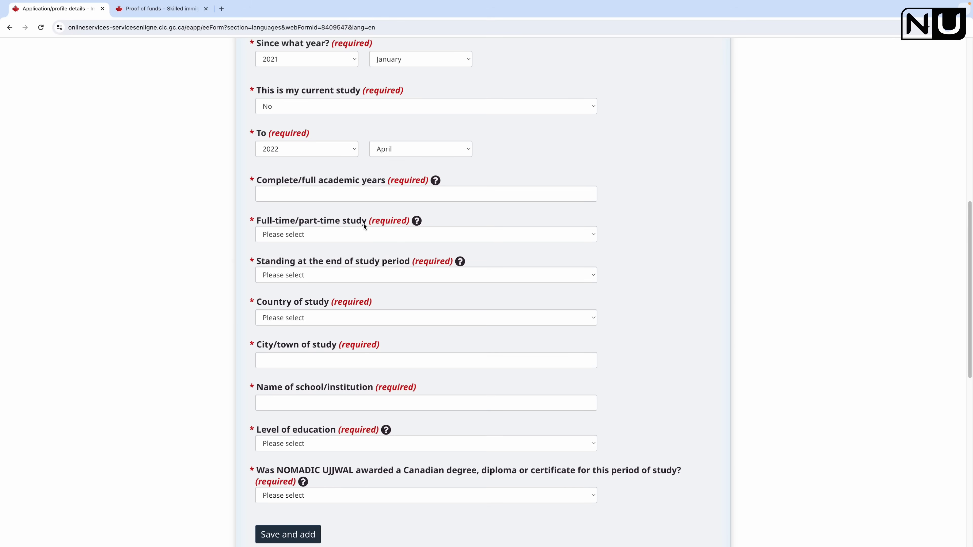
click(345, 195)
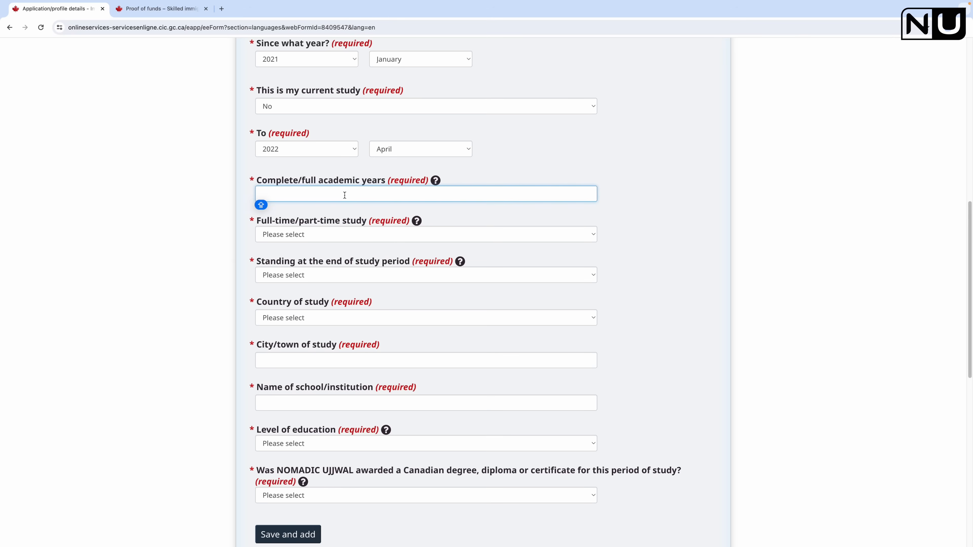
text(2)
click(333, 236)
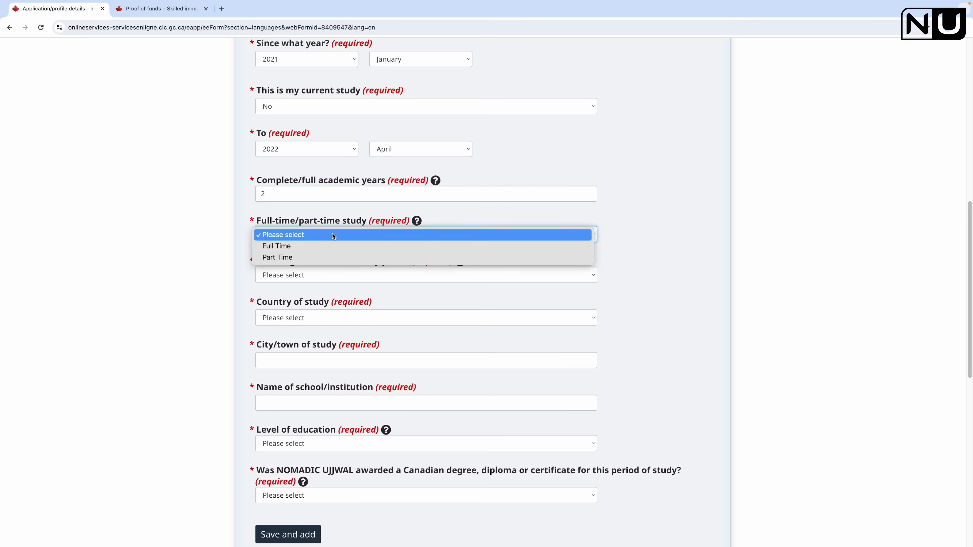
click(328, 248)
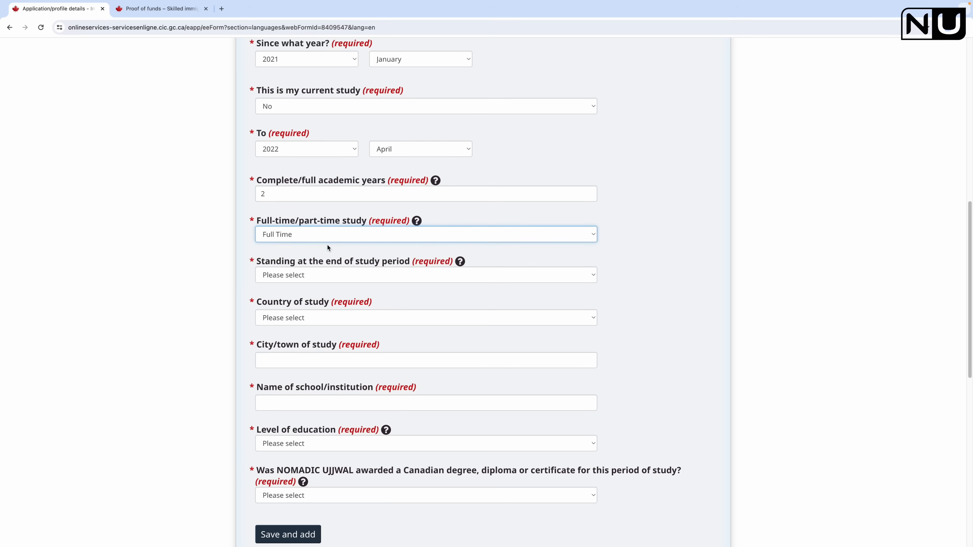
click(330, 275)
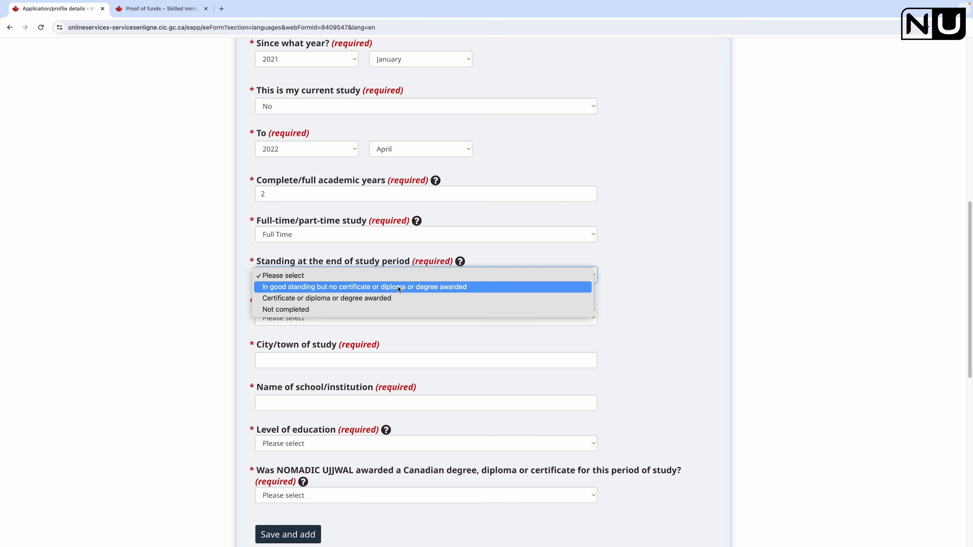
click(307, 298)
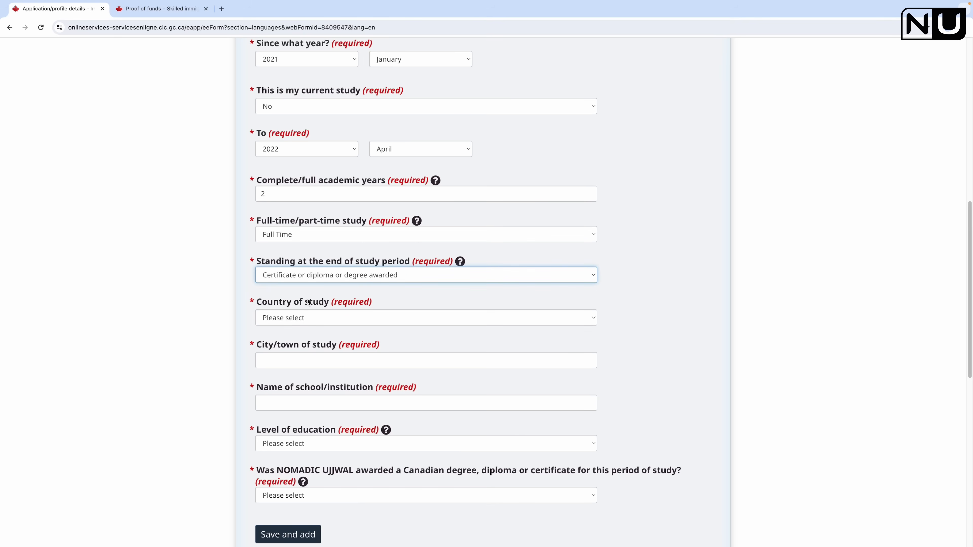
Set the country, province and city of study to Canada, British Columbia, Vancouver.
click(411, 306)
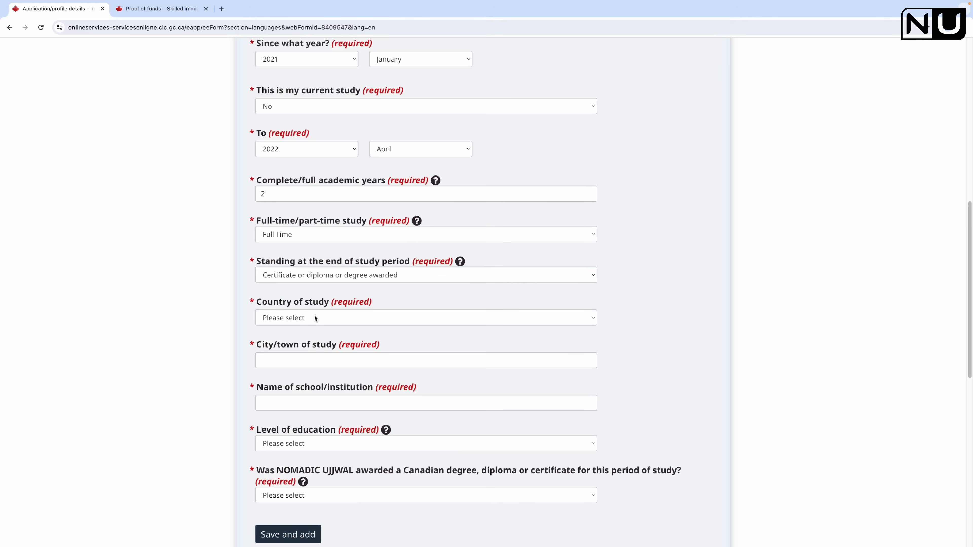
click(315, 317)
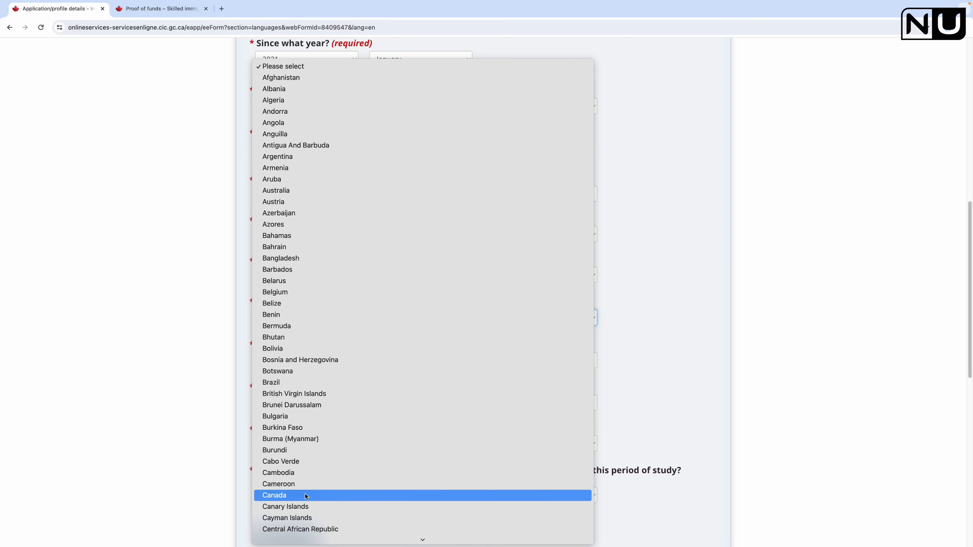
click(306, 496)
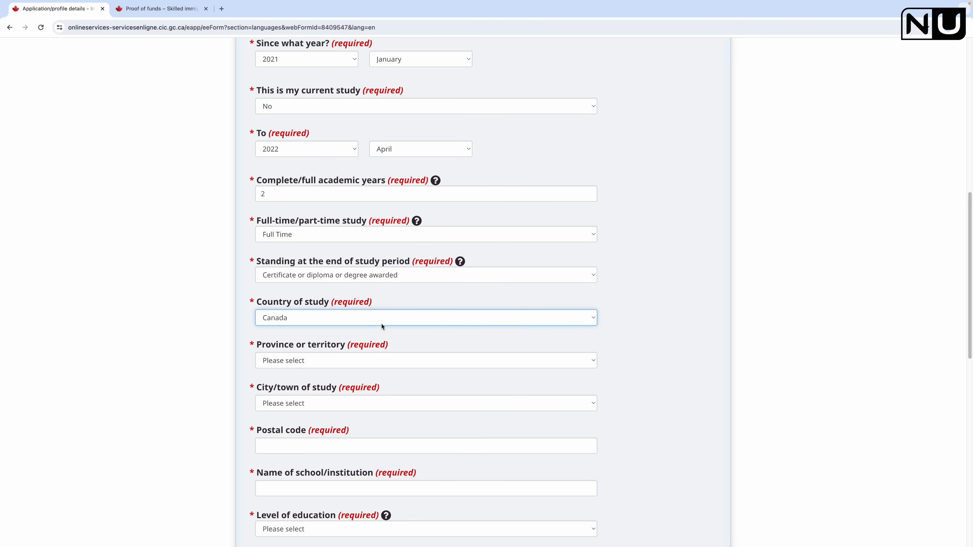
click(360, 357)
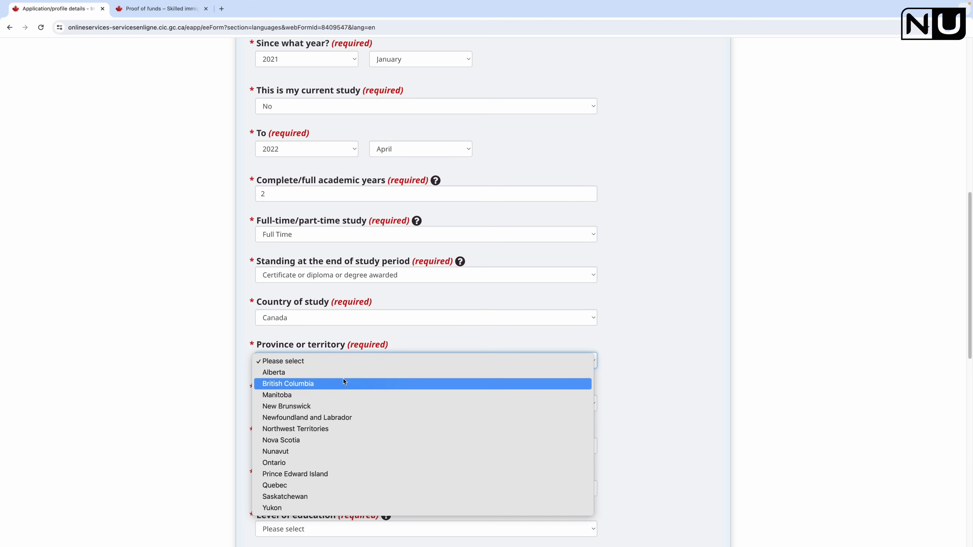
click(343, 378)
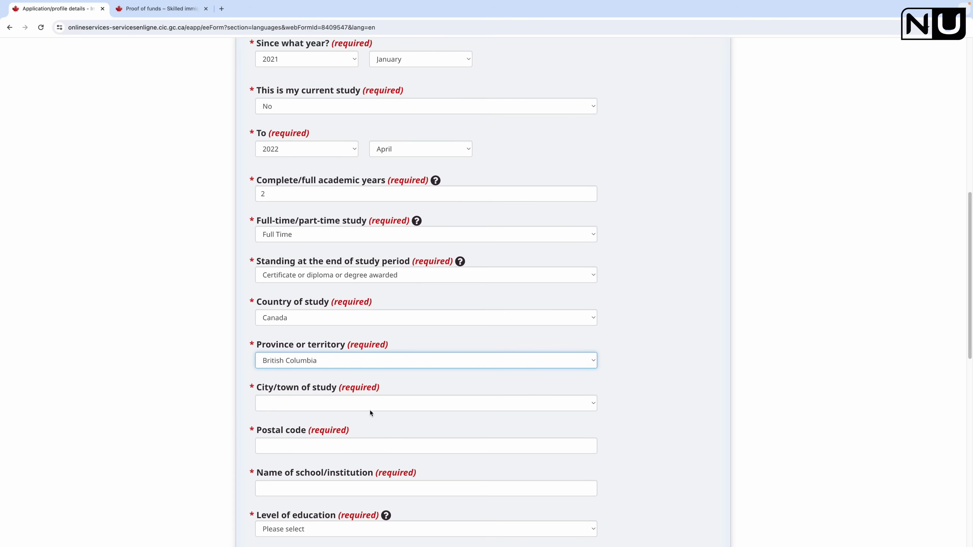
click(348, 407)
key(v)
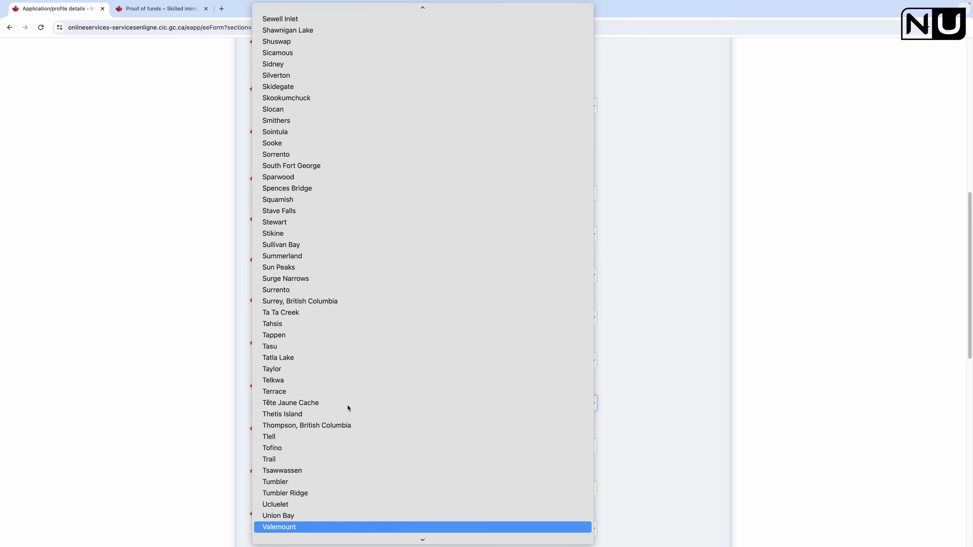
scroll(319, 466, down, 2)
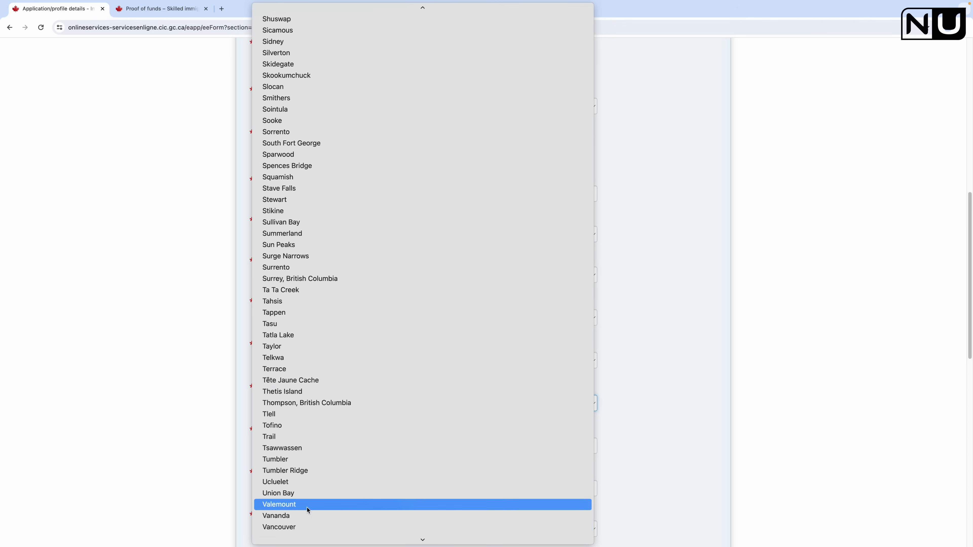
click(299, 528)
scroll(306, 422, down, 2)
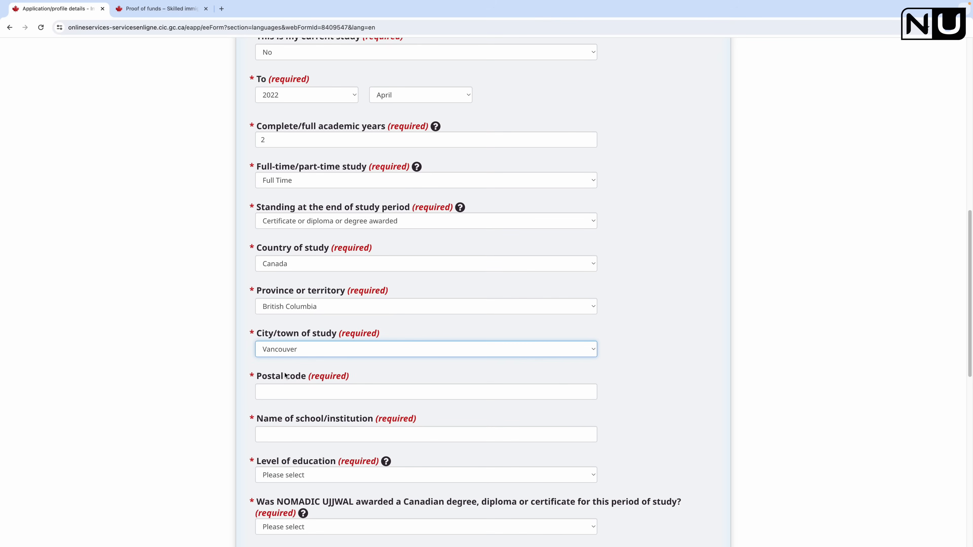
Enter the school's postal code.
click(292, 389)
text(V1)
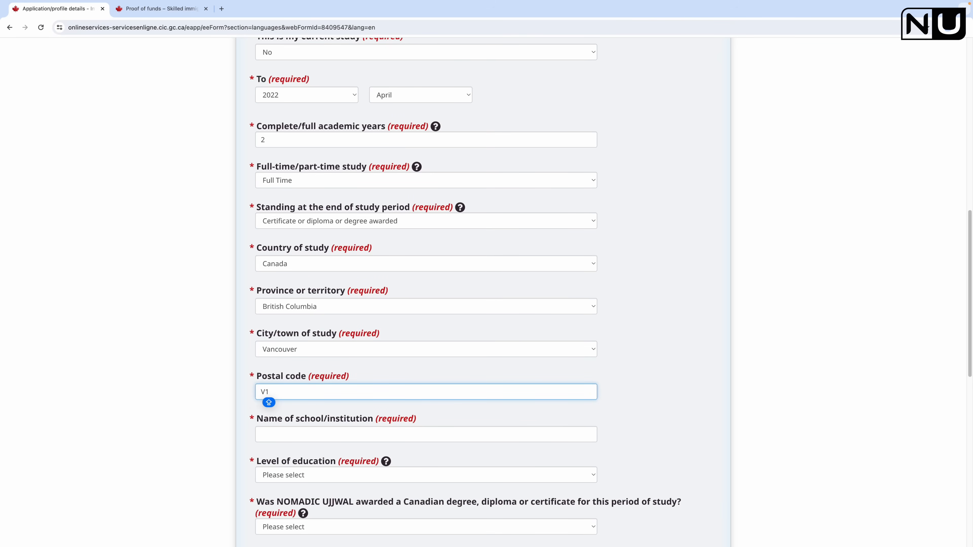
text(M 2E3)
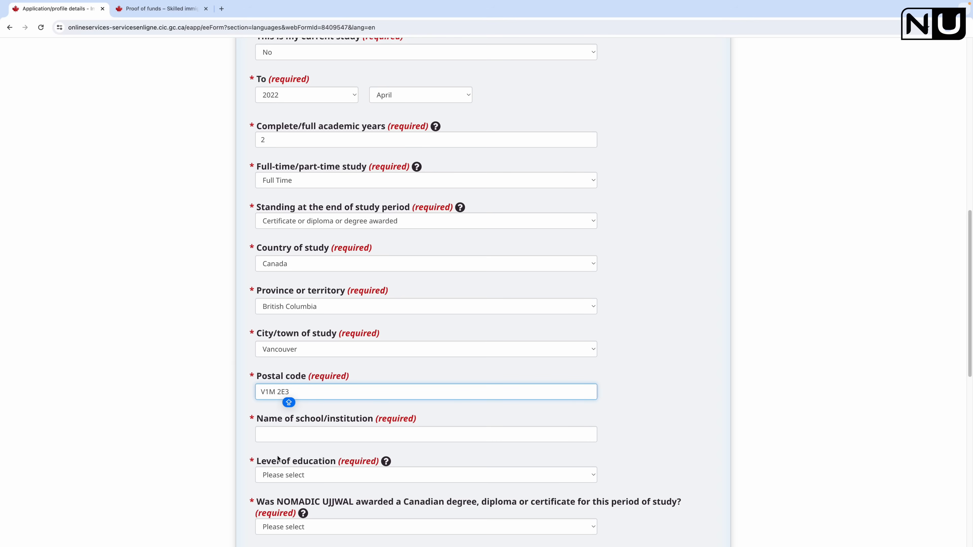
click(330, 435)
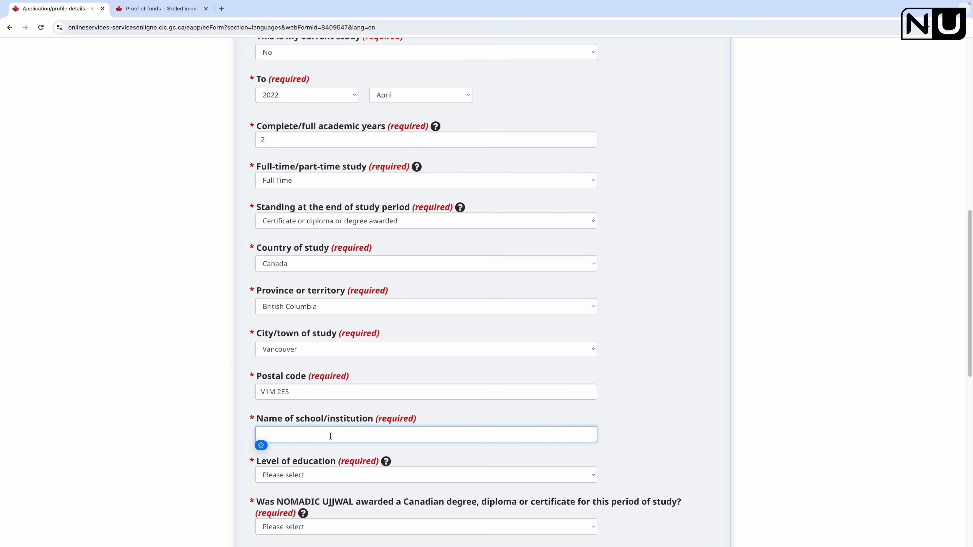
Enter UNIVERSITY CANADA WEST as the school or institution name.
text(UNIVERSITY CANADA)
key(BackSpace)
key(BackSpace)
text(ADA WEST)
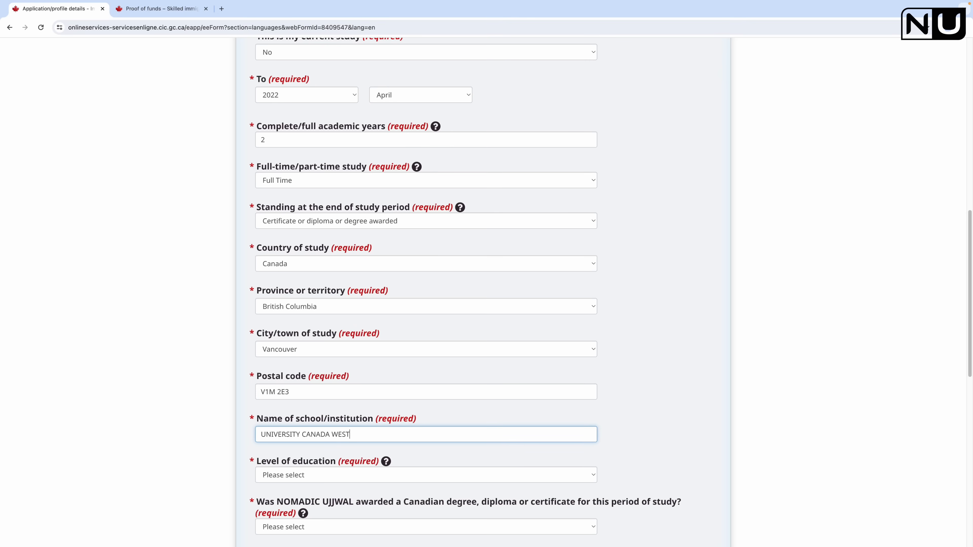
scroll(288, 400, down, 2)
Choose Master's degree as the level of education and answer Yes to a Canadian degree awarded.
click(288, 402)
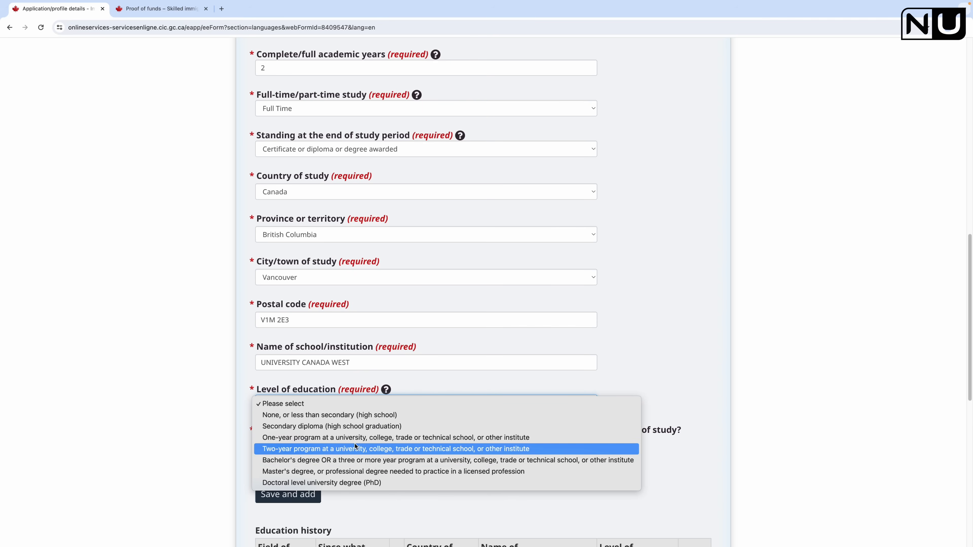
click(288, 472)
scroll(394, 433, down, 2)
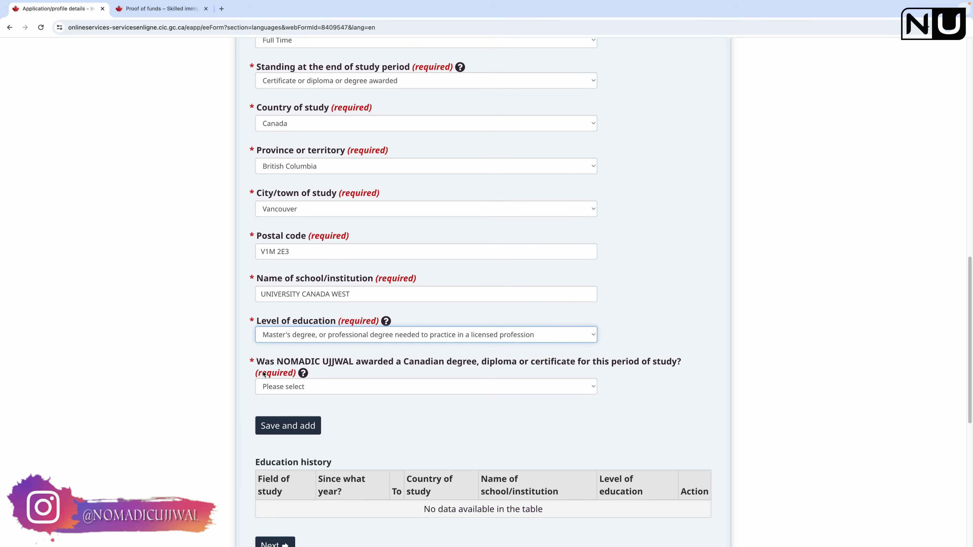
click(417, 387)
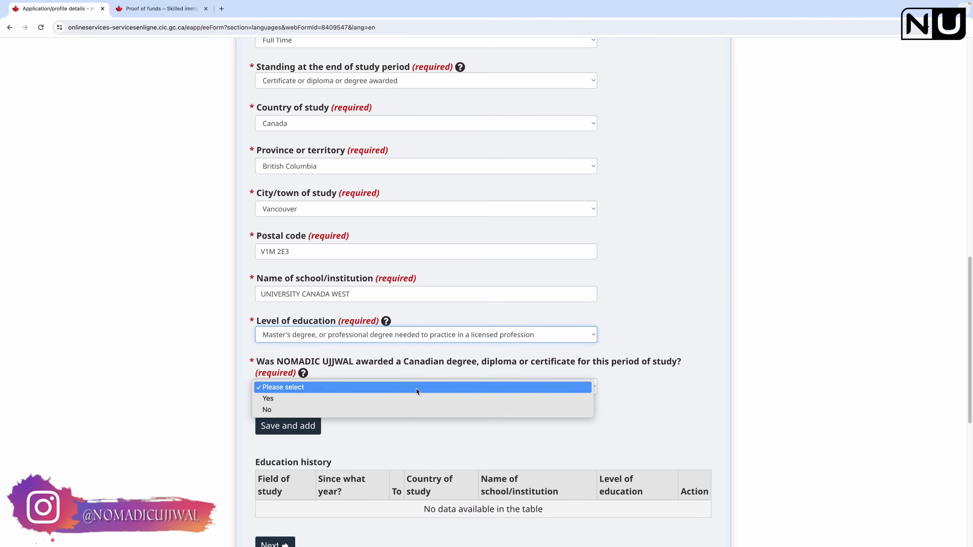
click(365, 401)
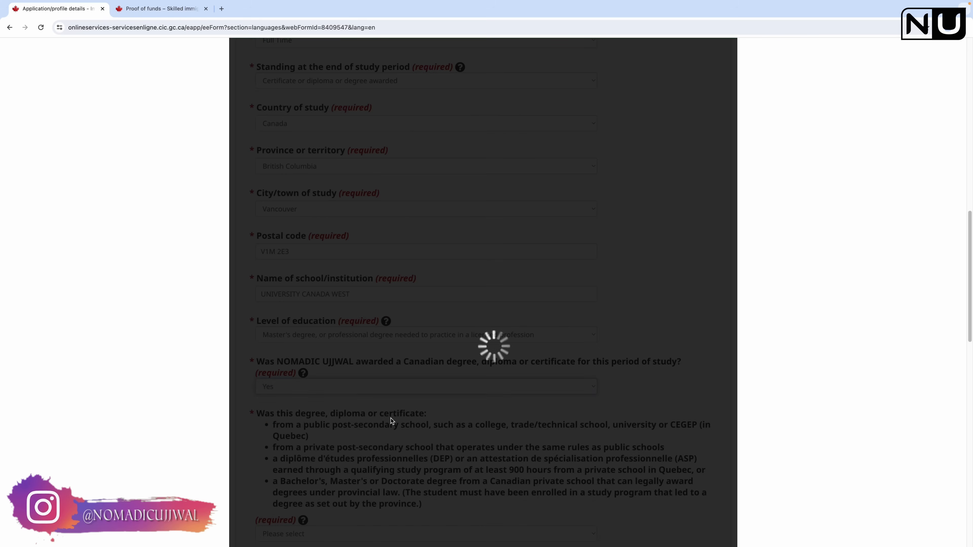
Answer Yes that the degree came from a qualifying type of institution.
scroll(427, 424, down, 5)
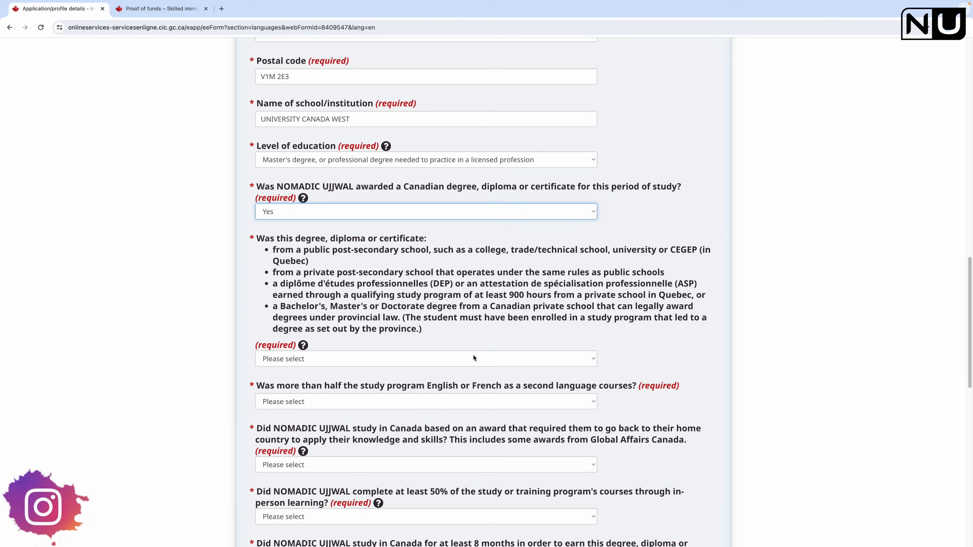
scroll(474, 357, down, 1)
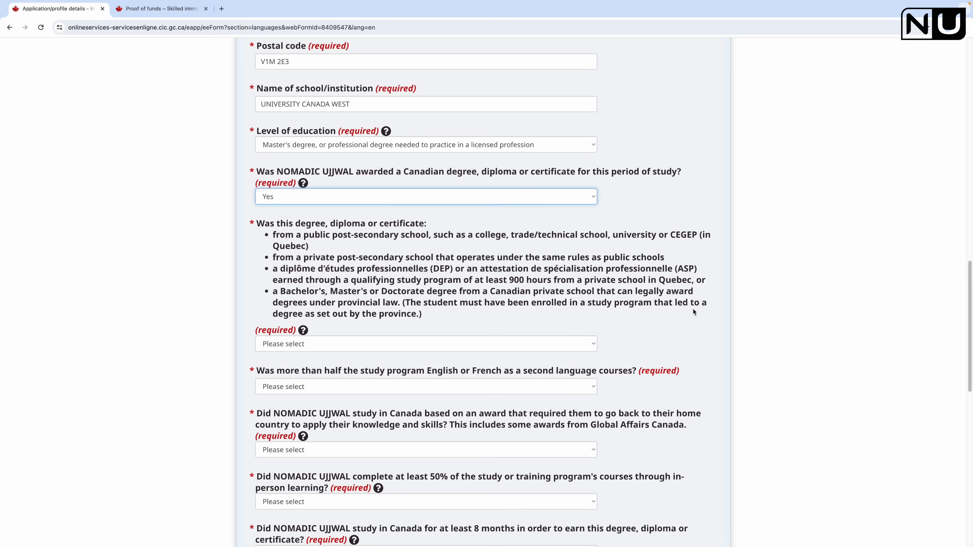
click(378, 344)
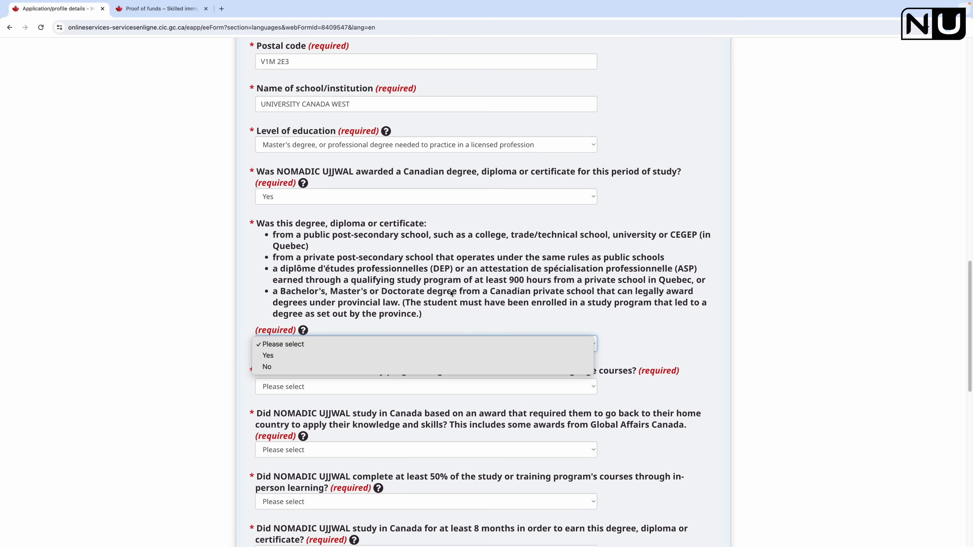
click(339, 350)
click(346, 345)
click(332, 355)
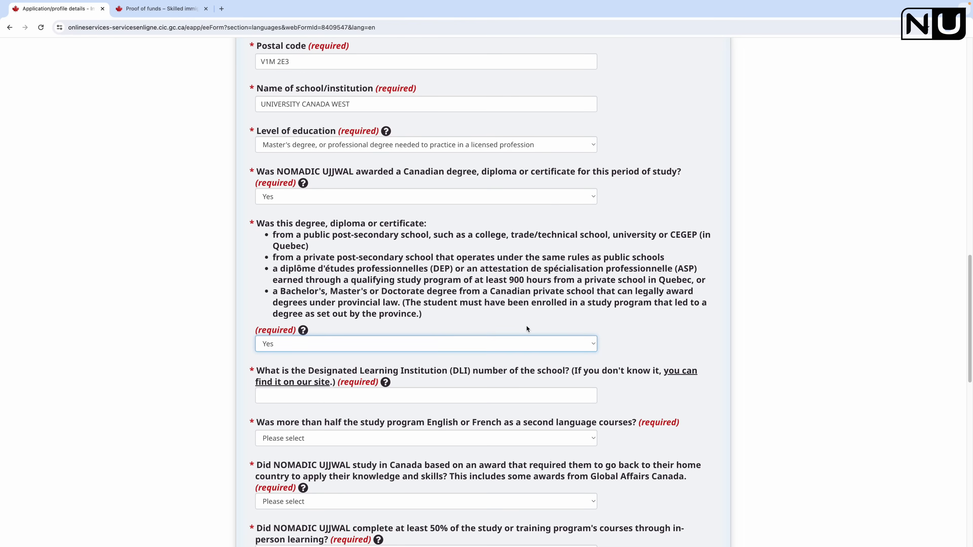
click(527, 326)
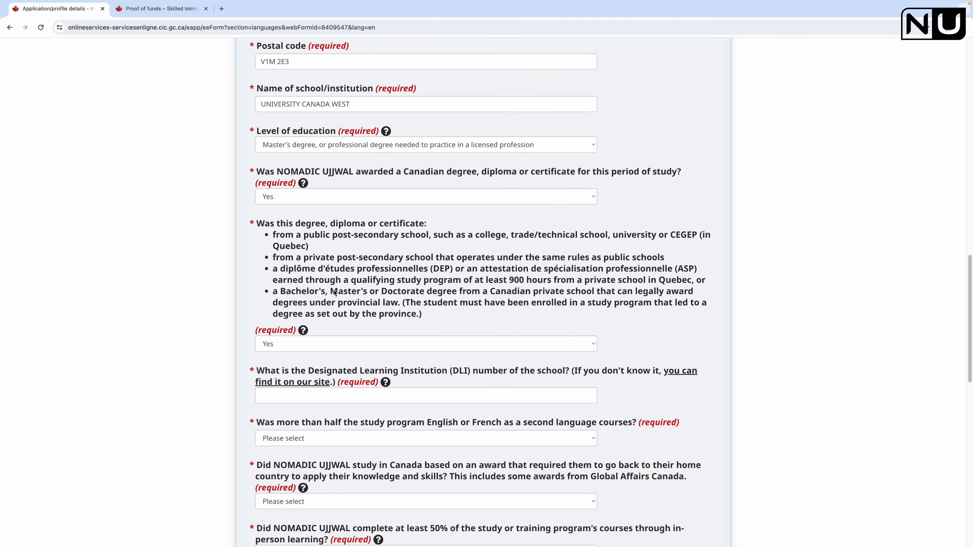
Highlight the Master's and private school wording in the last eligibility bullet to review it.
drag(330, 292, 367, 293)
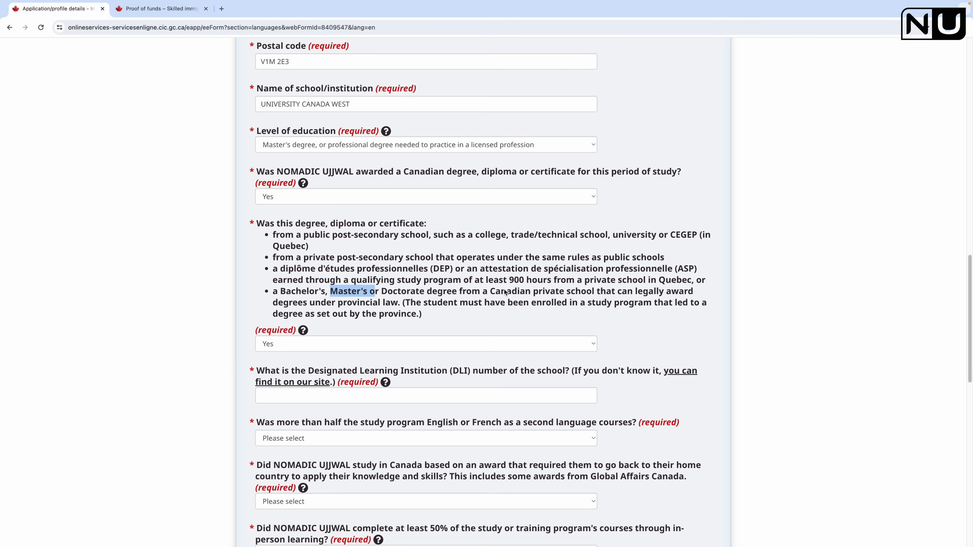
drag(506, 292, 399, 303)
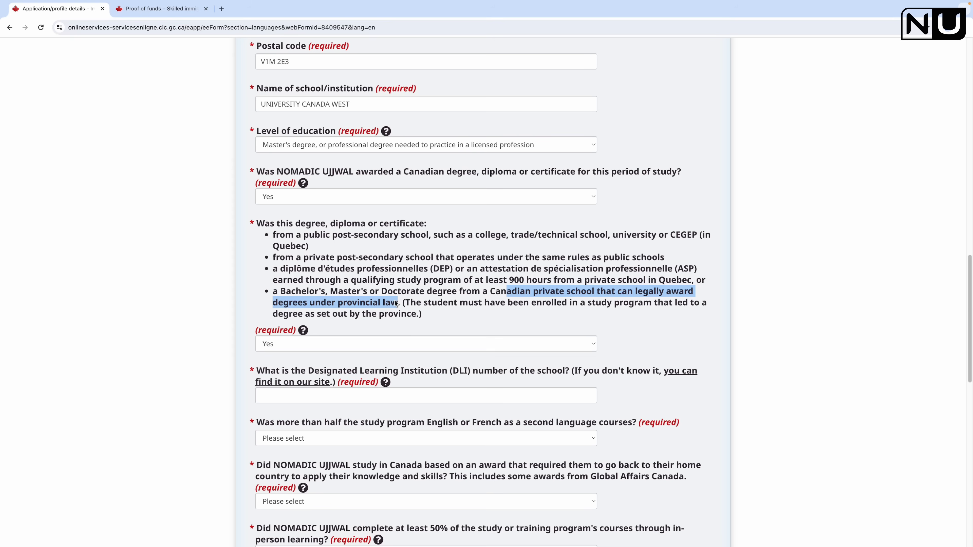
click(465, 327)
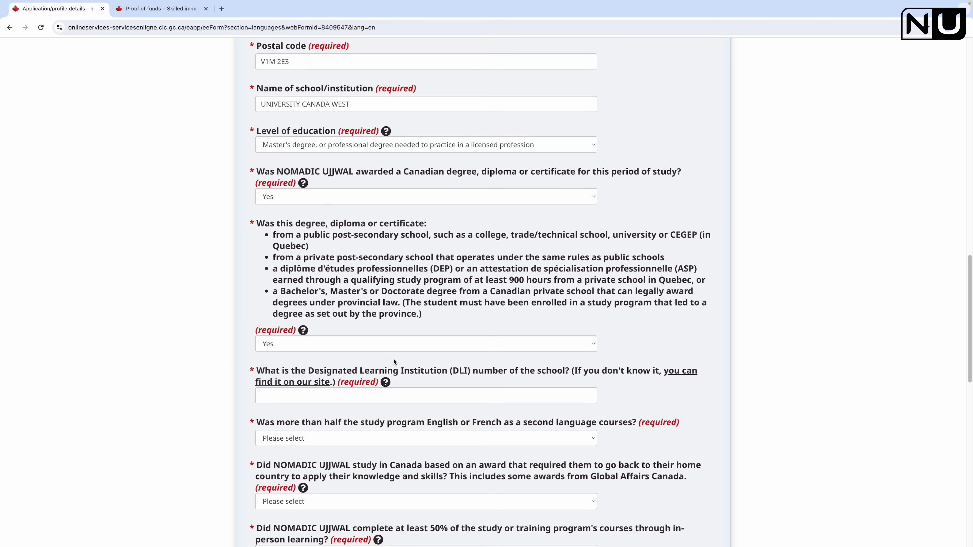
scroll(394, 362, down, 2)
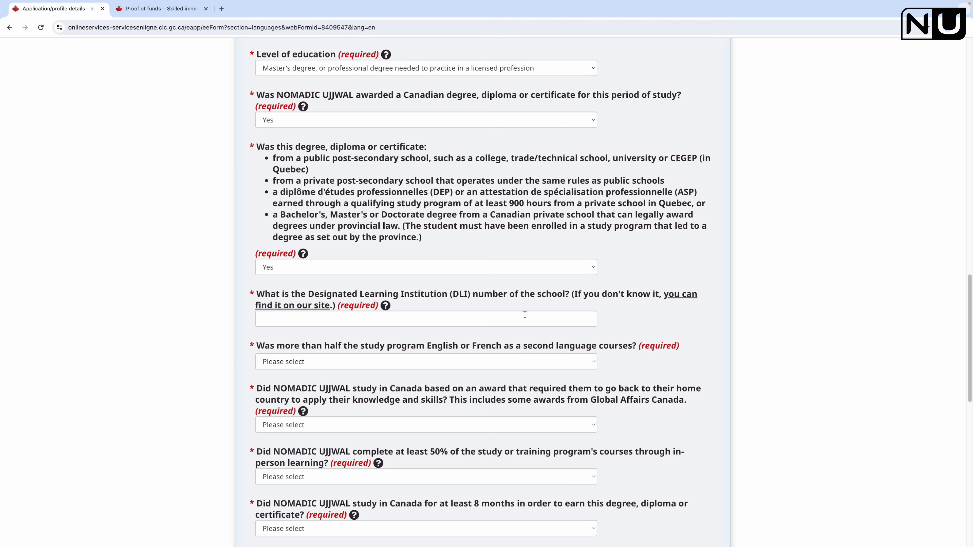
Open the Designated learning institutions list in a new tab and look over it.
right_click(294, 311)
click(307, 313)
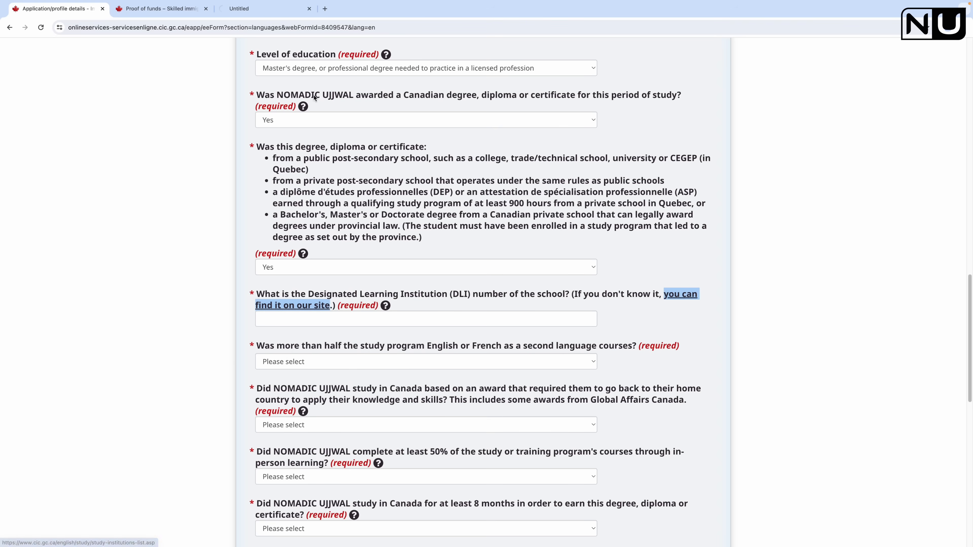
key(ctrl+Tab)
scroll(428, 322, down, 4)
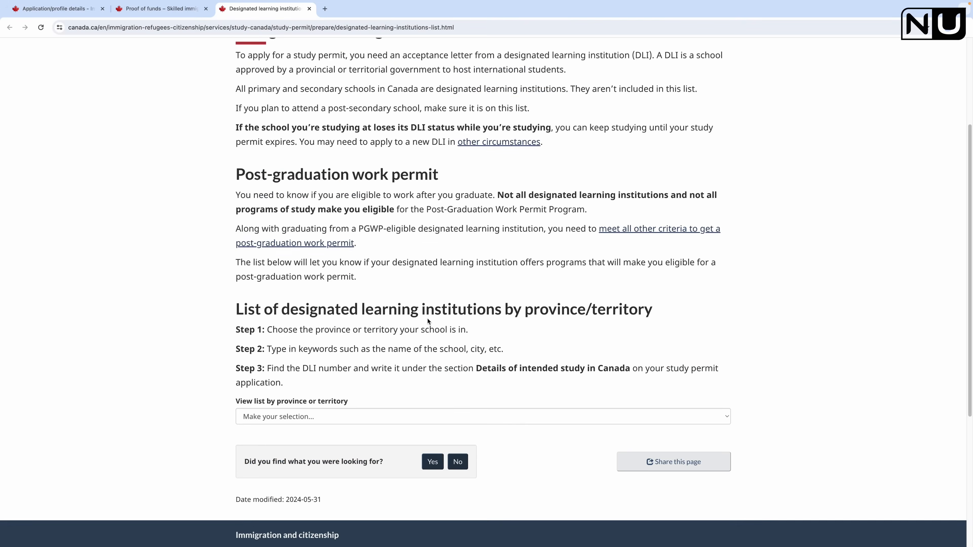
scroll(430, 321, down, 2)
scroll(429, 322, up, 5)
scroll(429, 321, down, 6)
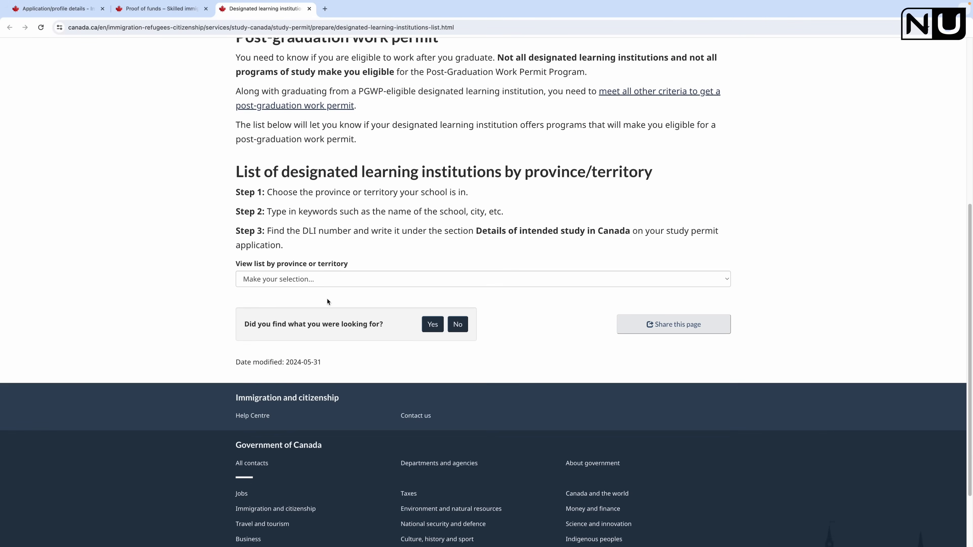
click(331, 280)
click(71, 5)
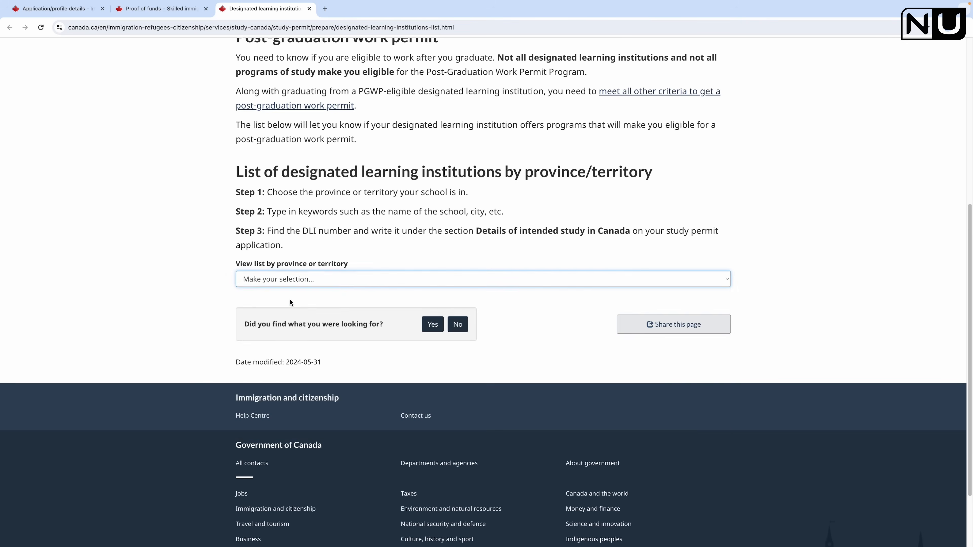
click(54, 11)
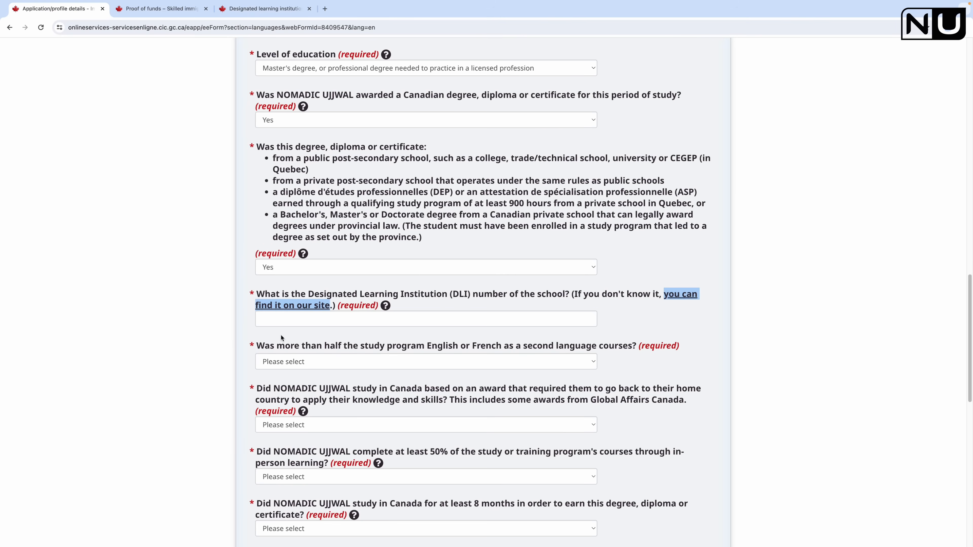
click(284, 323)
click(256, 10)
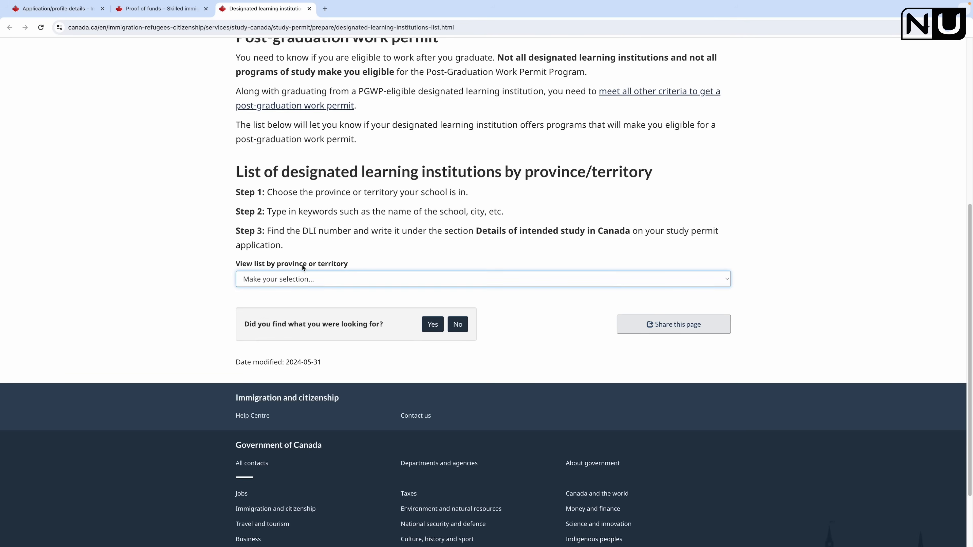
click(312, 277)
click(291, 301)
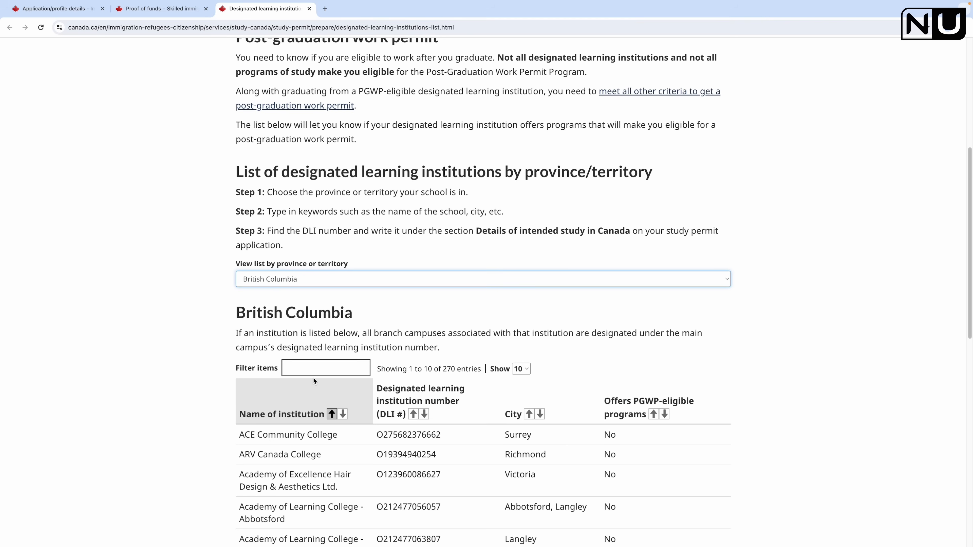
click(314, 371)
text(UNI)
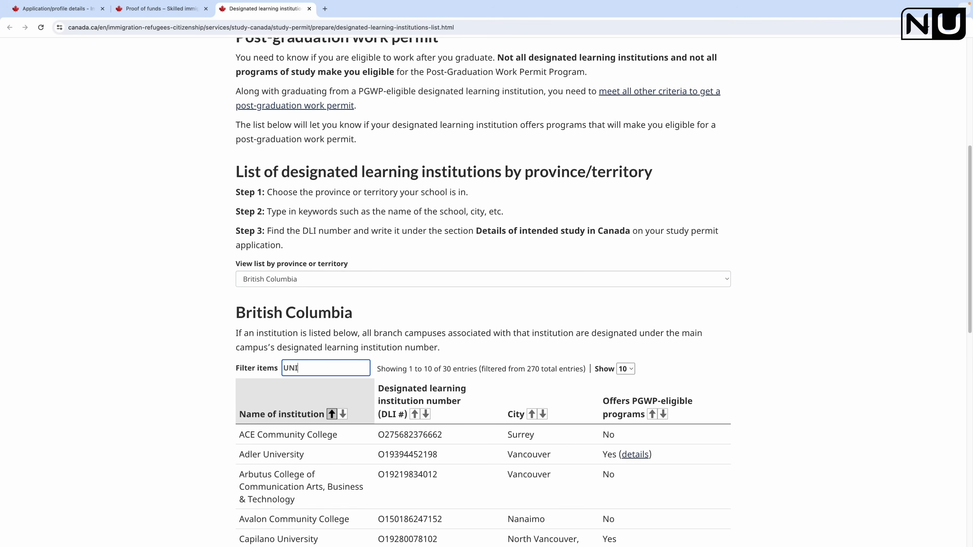
text(VERSITY CANA)
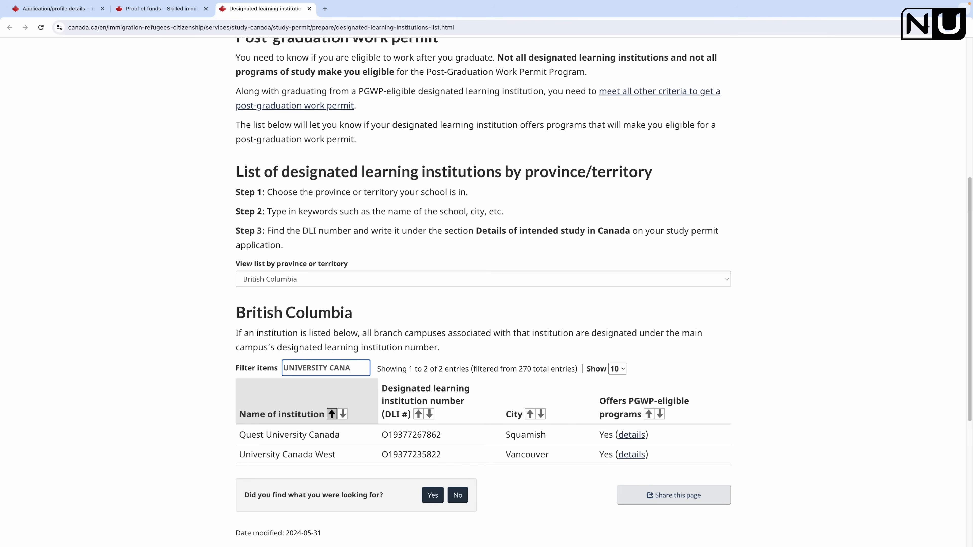
text(DA)
drag(382, 455, 441, 453)
key(ctrl+c)
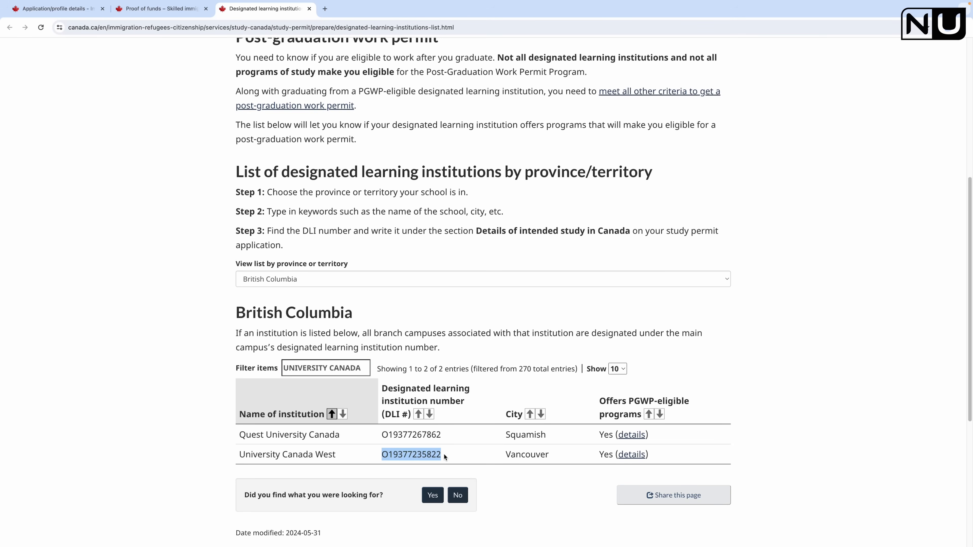
click(58, 8)
click(296, 322)
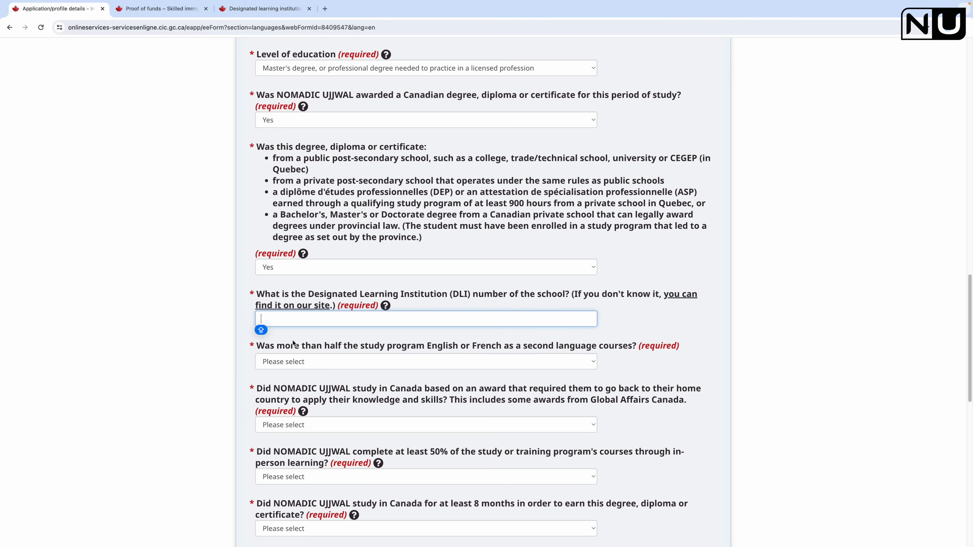
key(ctrl+v)
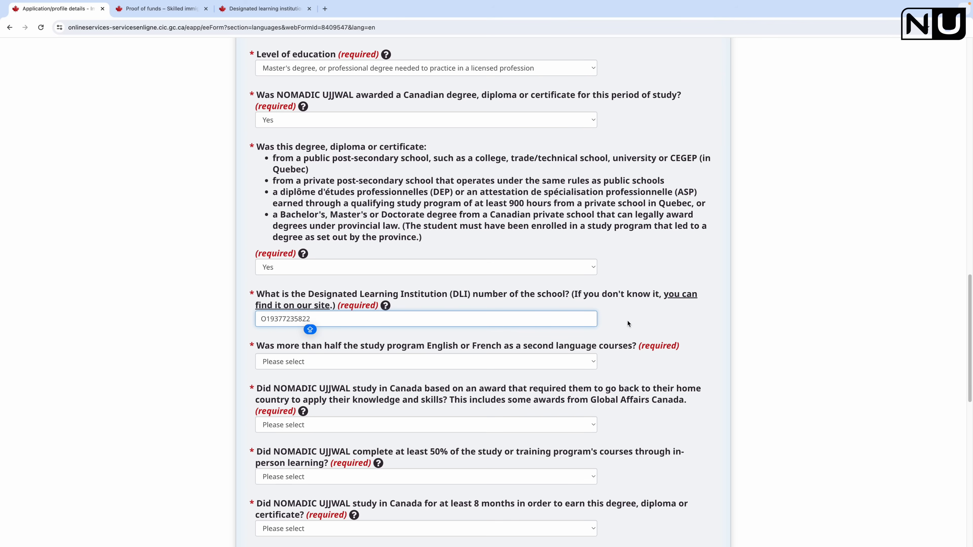
click(629, 325)
scroll(602, 330, down, 2)
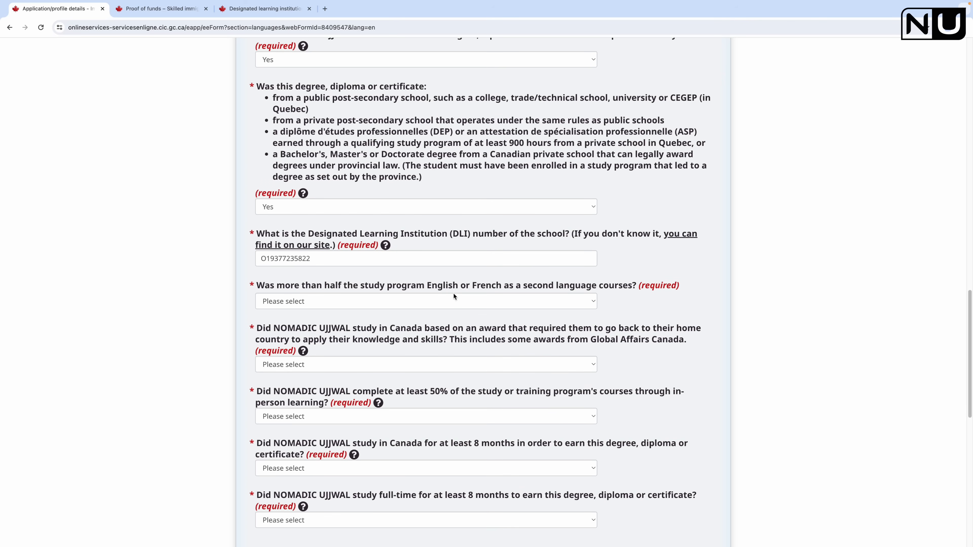
Answer No to the second-language (ESL/FSL) courses question.
click(591, 305)
click(330, 325)
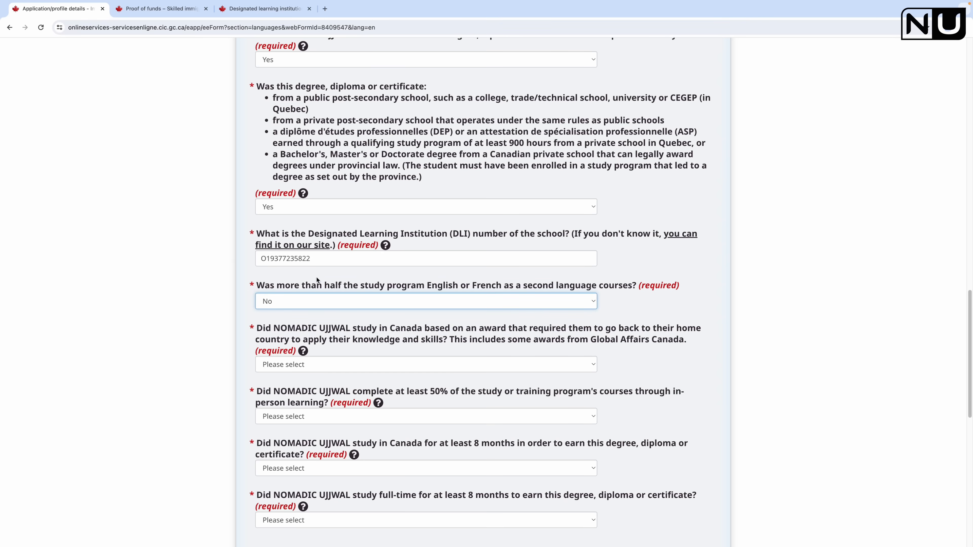
click(322, 308)
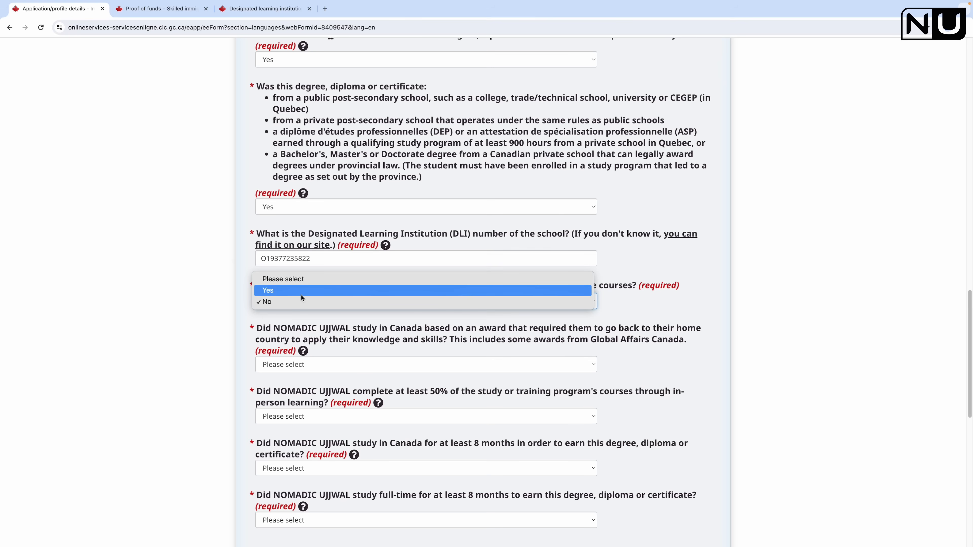
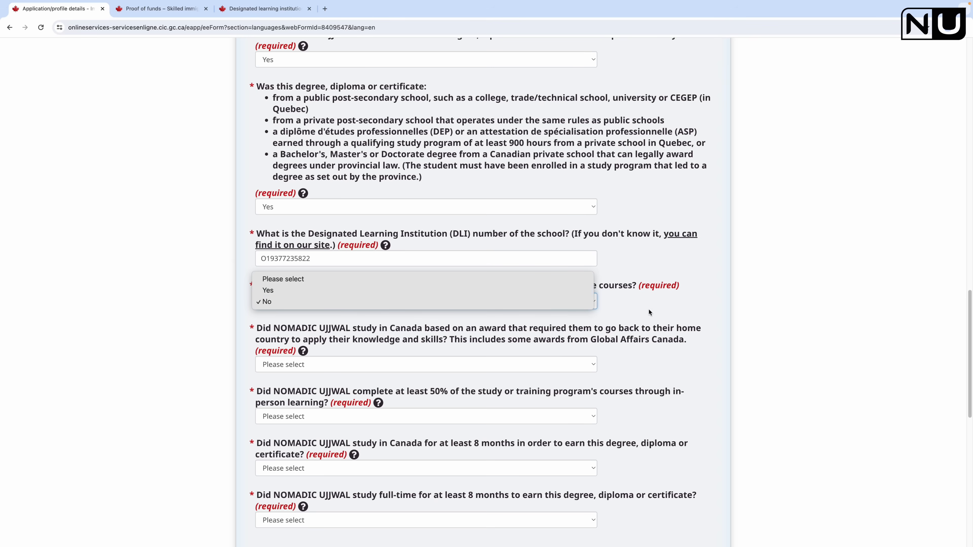
Keep No for second-language courses and answer No to the award-based study question.
click(640, 308)
drag(260, 286, 321, 289)
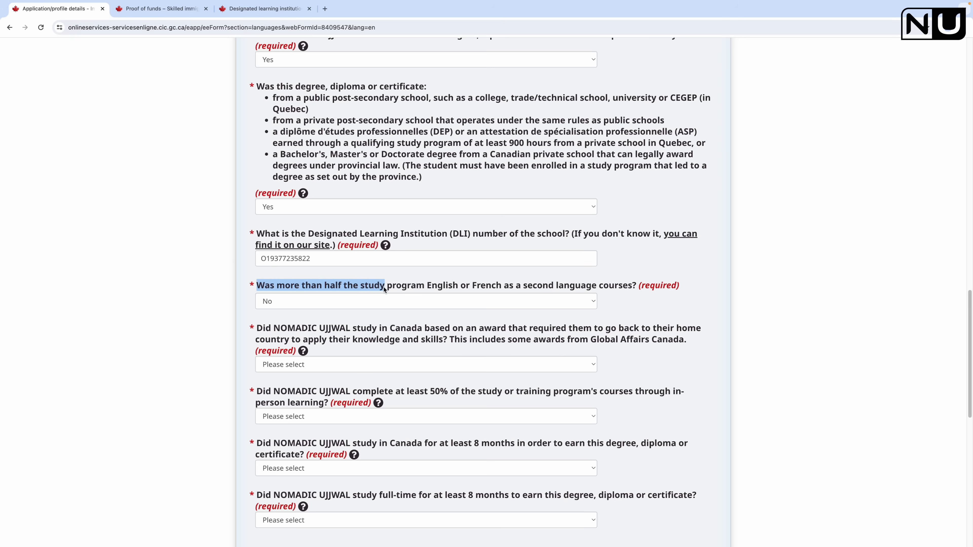
drag(384, 289, 627, 287)
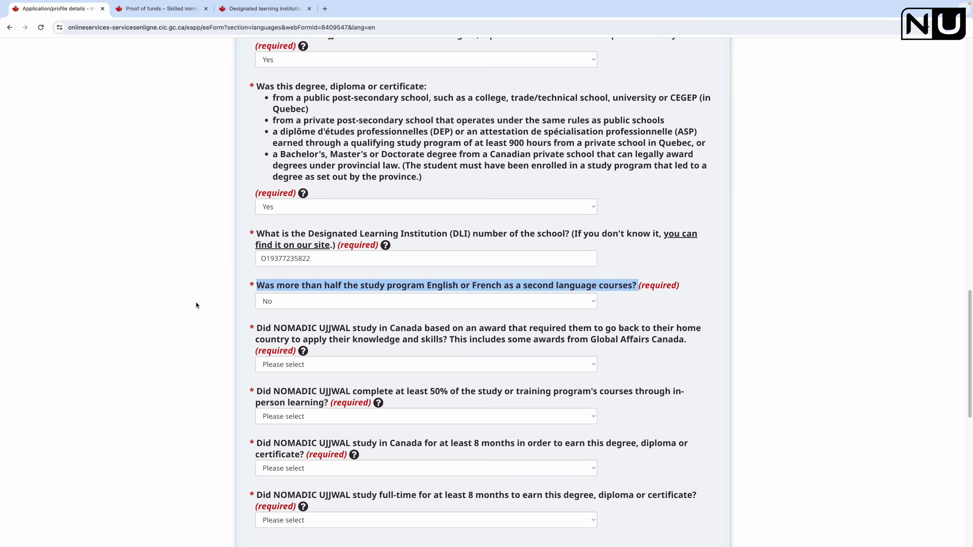
click(303, 313)
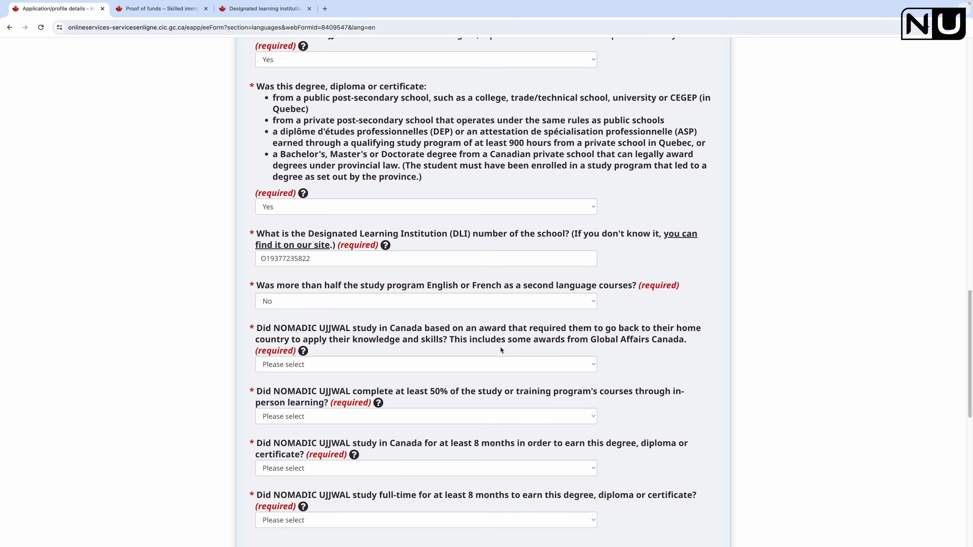
click(348, 365)
click(381, 386)
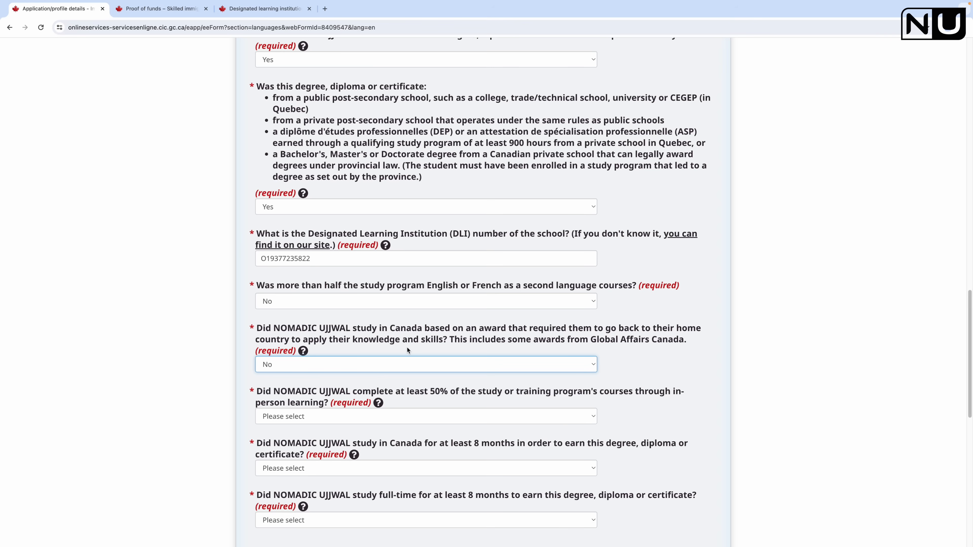
Answer Yes to in-person, 8-month and full-time study, then save the University Canada West period.
scroll(407, 348, down, 1)
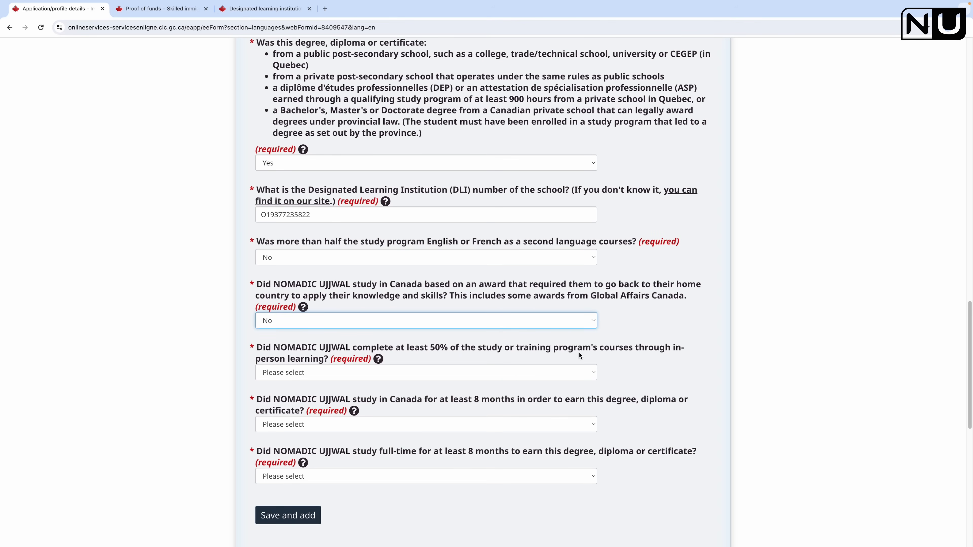
click(283, 373)
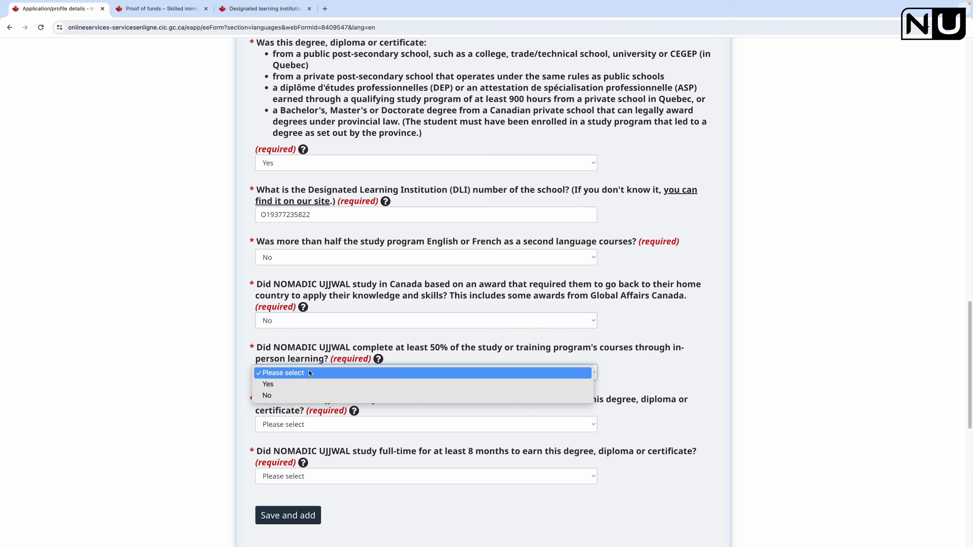
click(299, 381)
scroll(325, 381, down, 1)
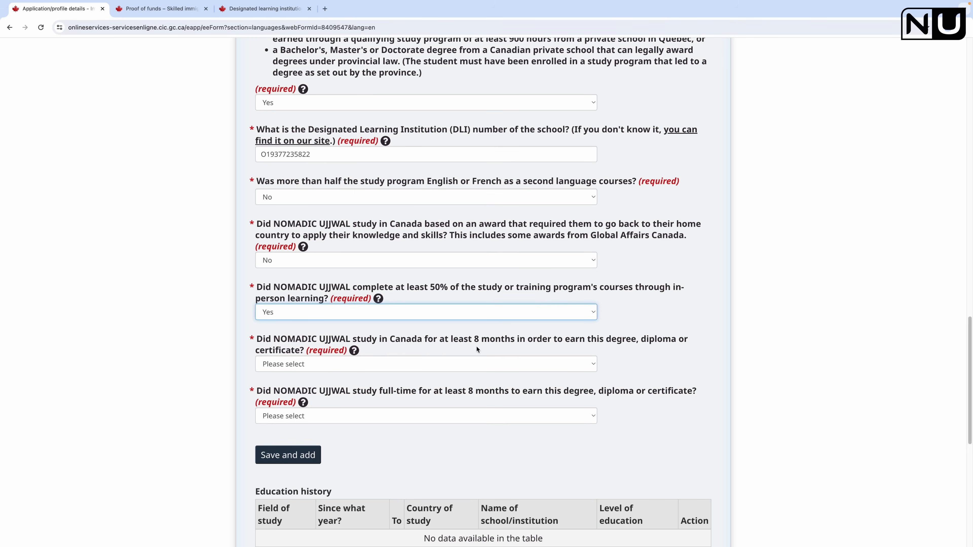
click(471, 365)
click(416, 381)
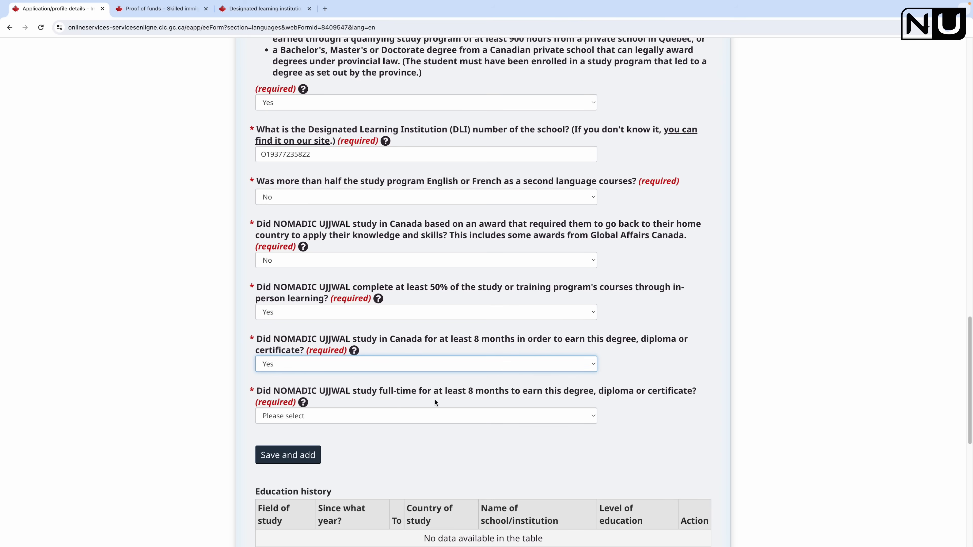
click(483, 412)
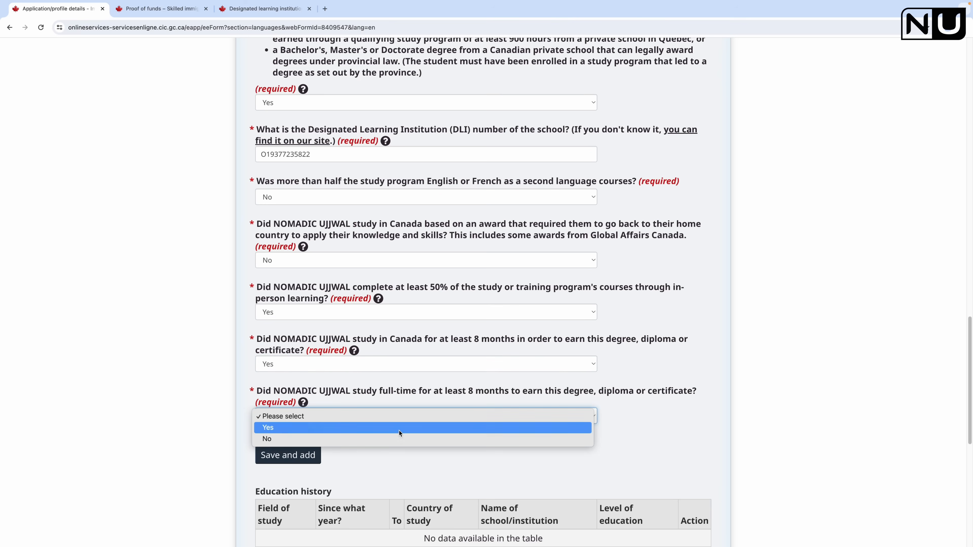
click(397, 429)
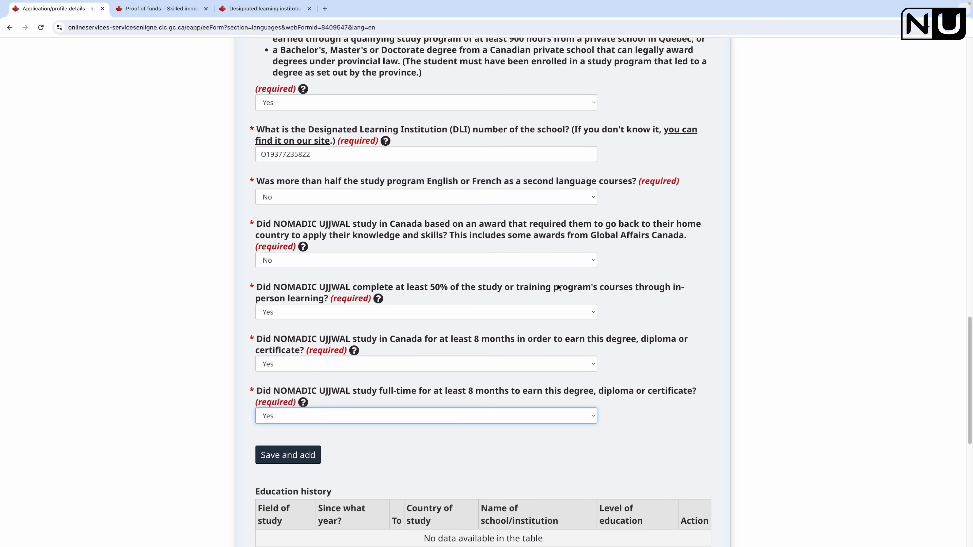
drag(263, 184, 637, 185)
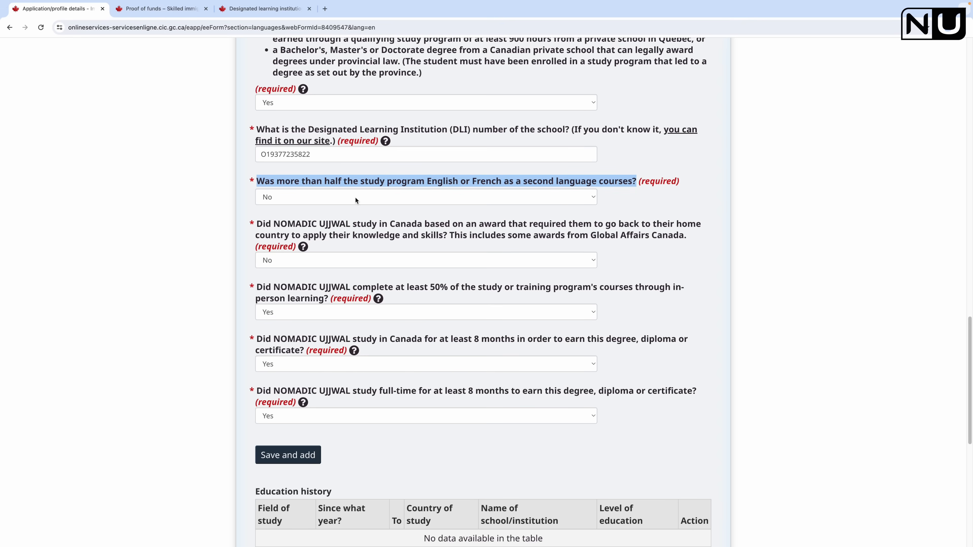
click(304, 462)
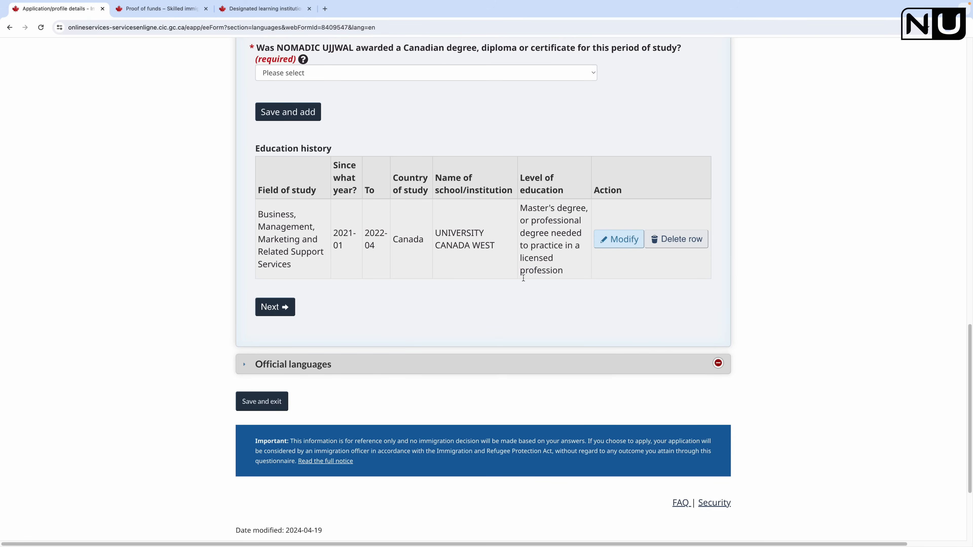
Scroll back up past the new University Canada West row to the blank study form.
scroll(414, 225, up, 2)
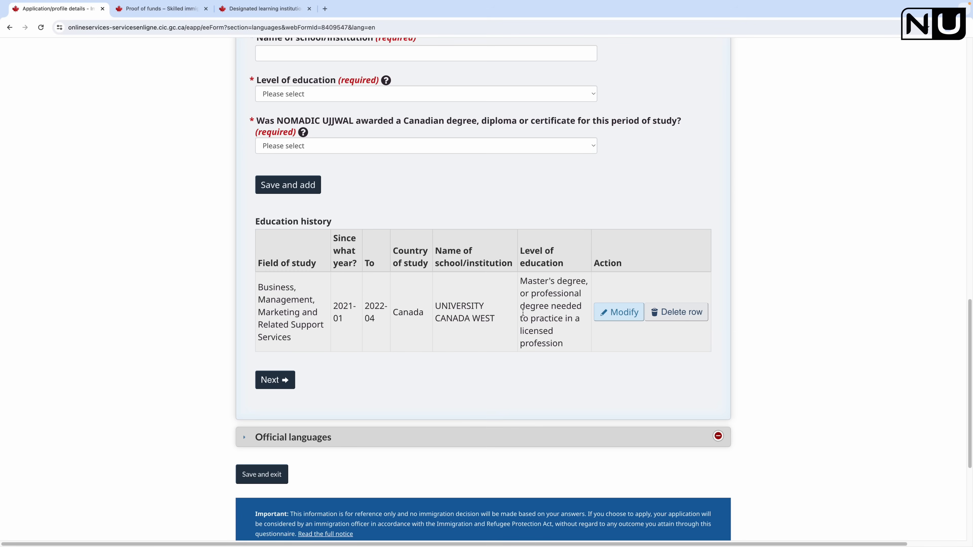
scroll(425, 199, up, 10)
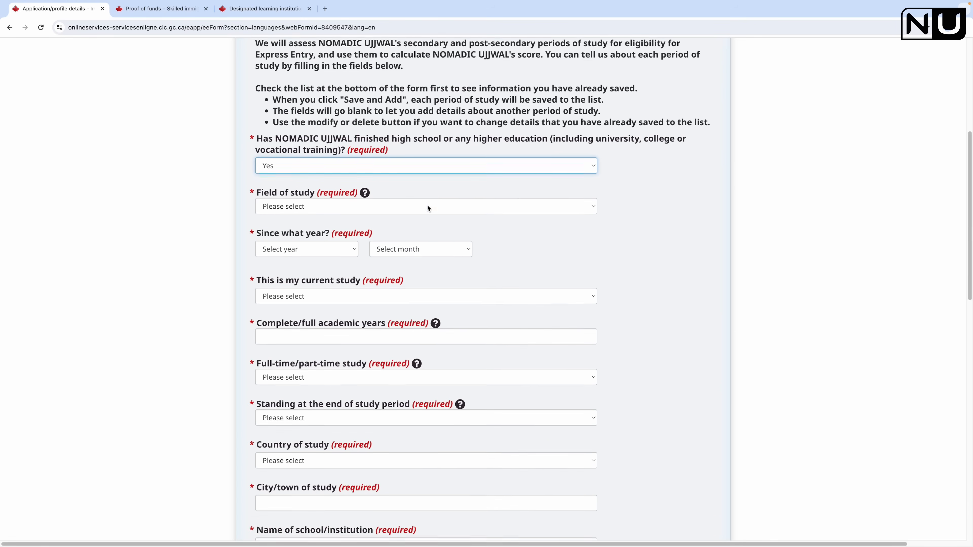
Set field of study to Computing/Information Technology, starting May 2011, not current study.
click(298, 227)
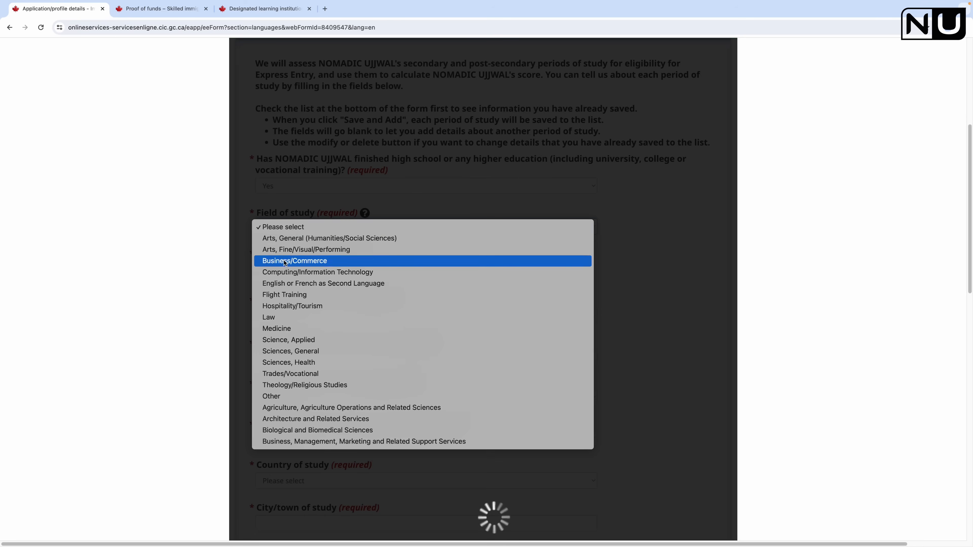
click(321, 273)
click(309, 274)
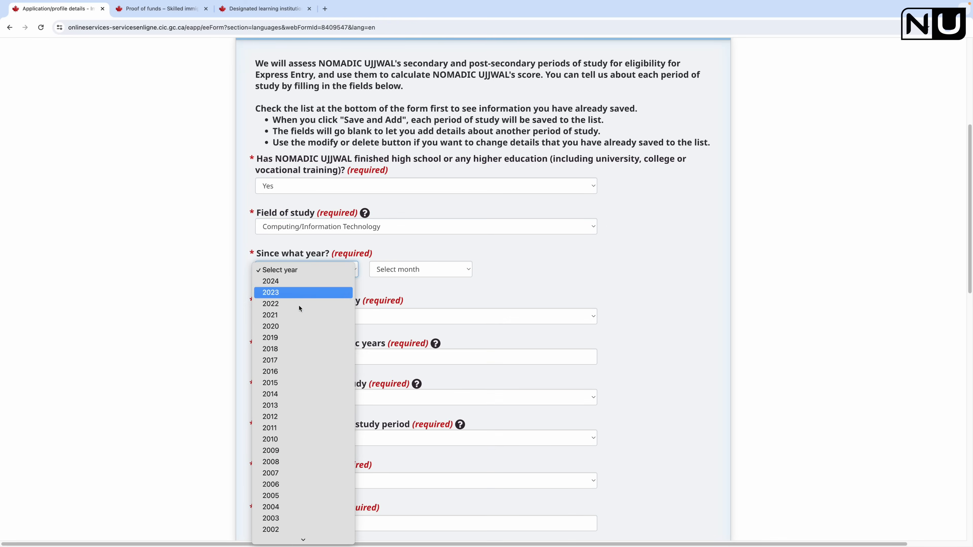
click(287, 428)
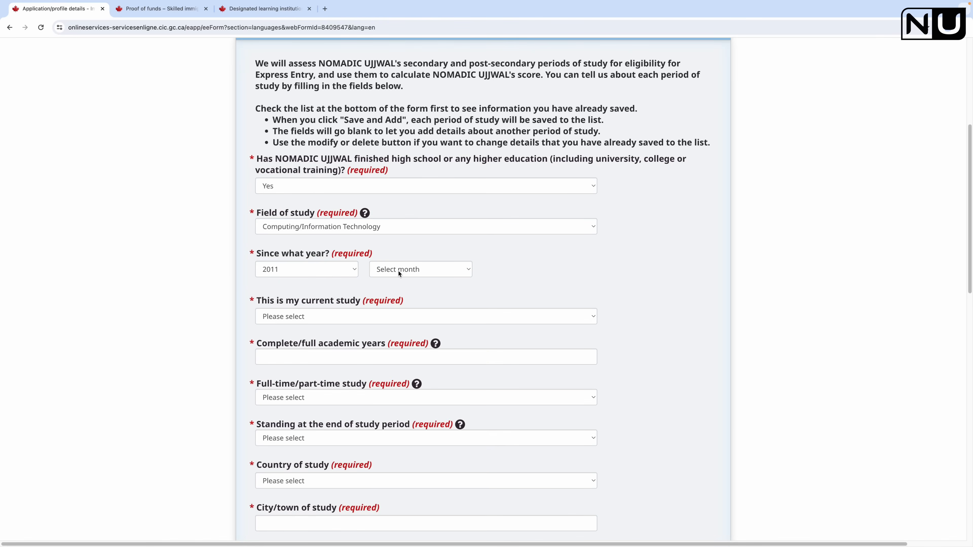
click(399, 270)
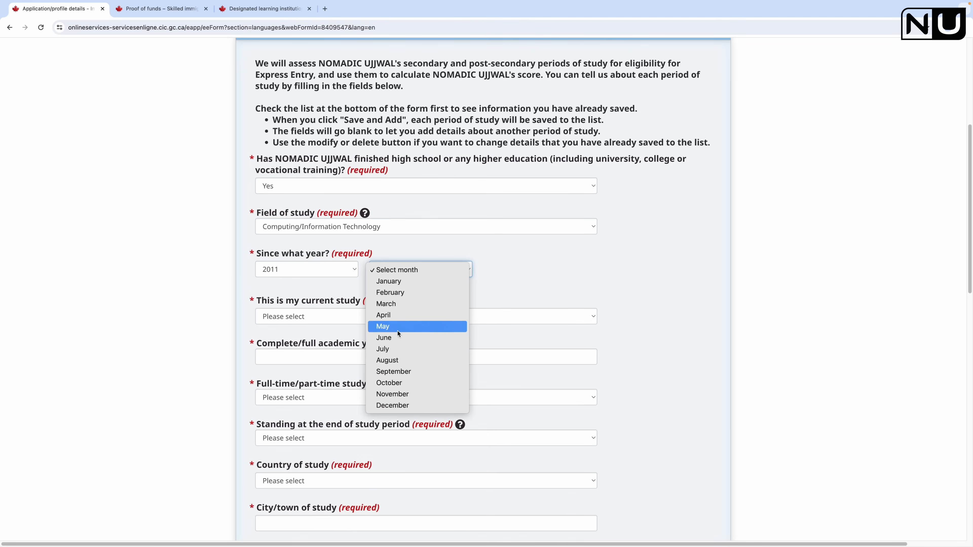
click(329, 316)
click(314, 338)
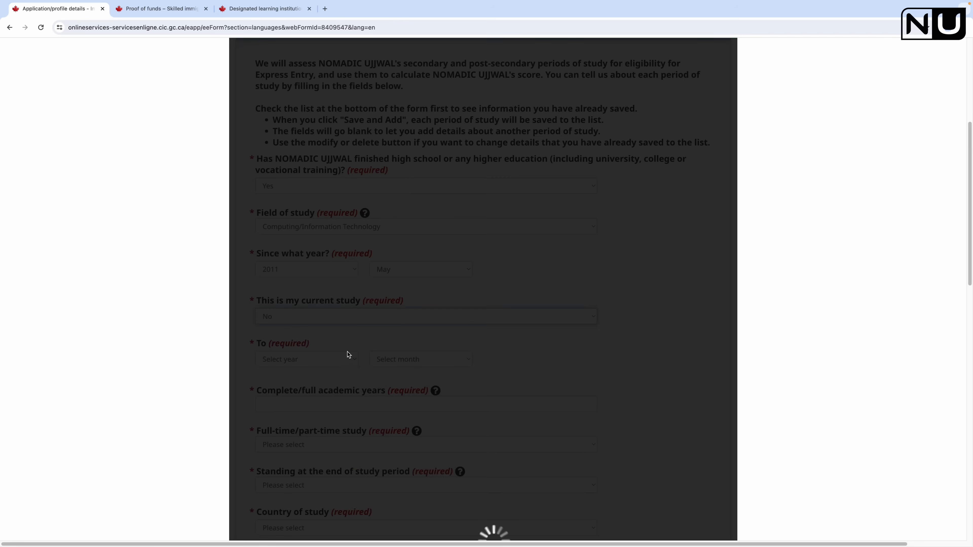
click(321, 359)
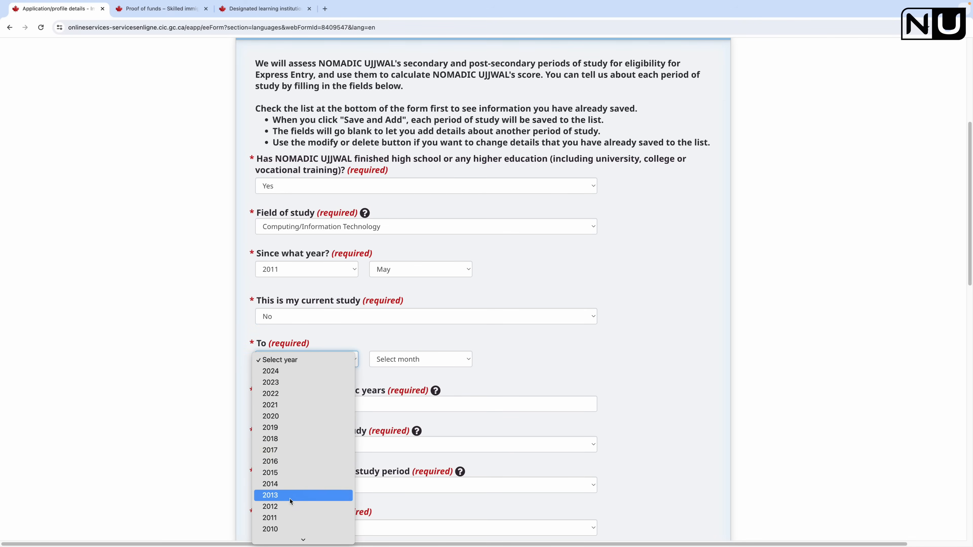
Set the end date to May 2014, 3 academic years, studied Full Time.
scroll(290, 499, down, 2)
click(279, 462)
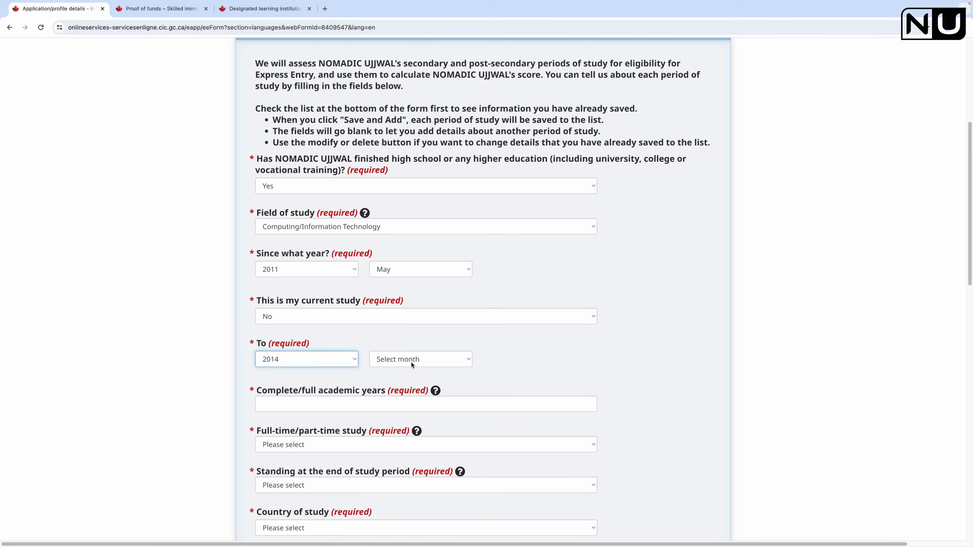
click(411, 363)
click(336, 397)
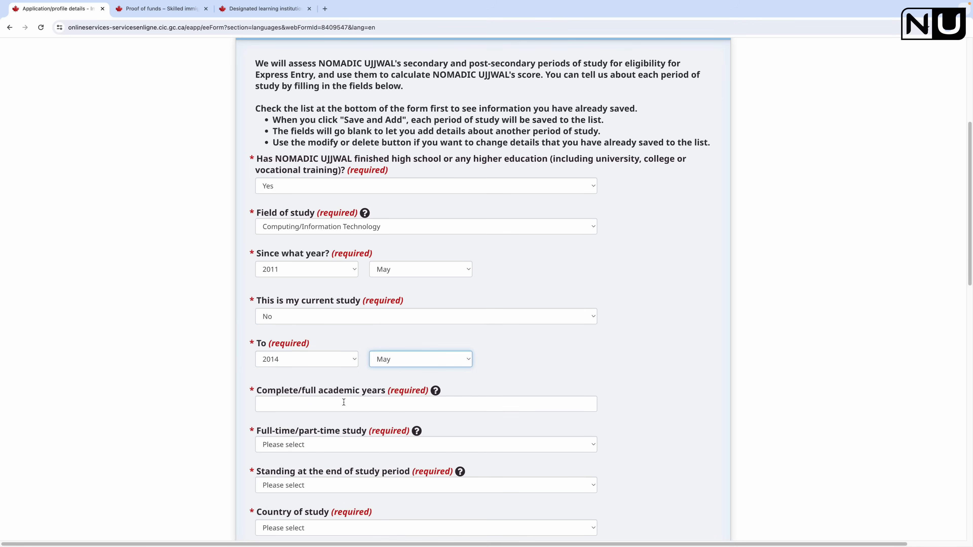
click(345, 401)
text(3)
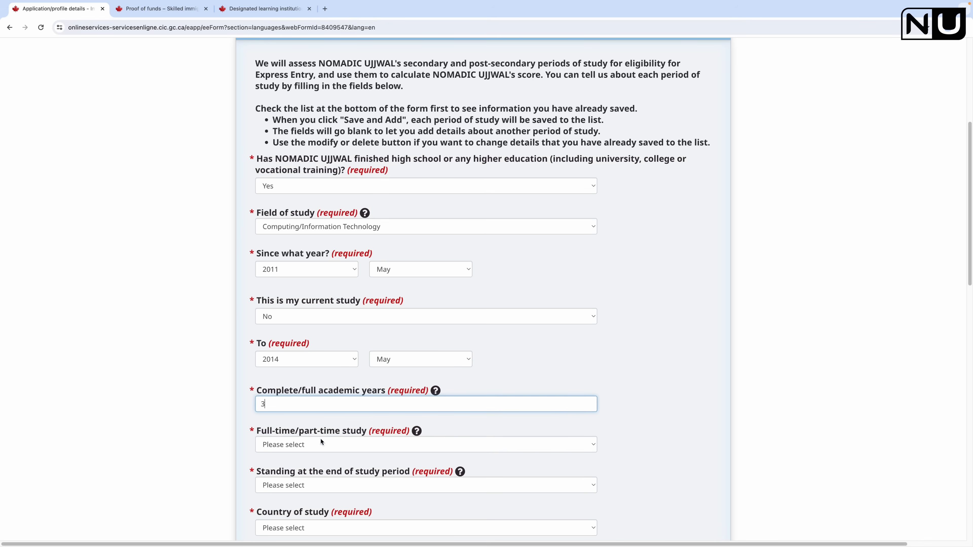
click(331, 445)
click(321, 454)
Record that a certificate, diploma or degree was awarded, studied in India.
scroll(321, 452, down, 3)
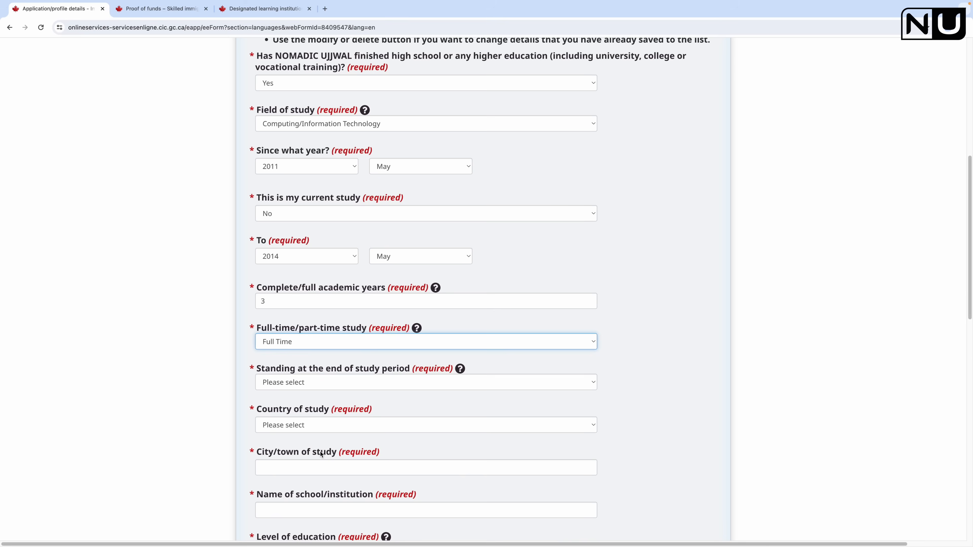
click(338, 382)
click(319, 405)
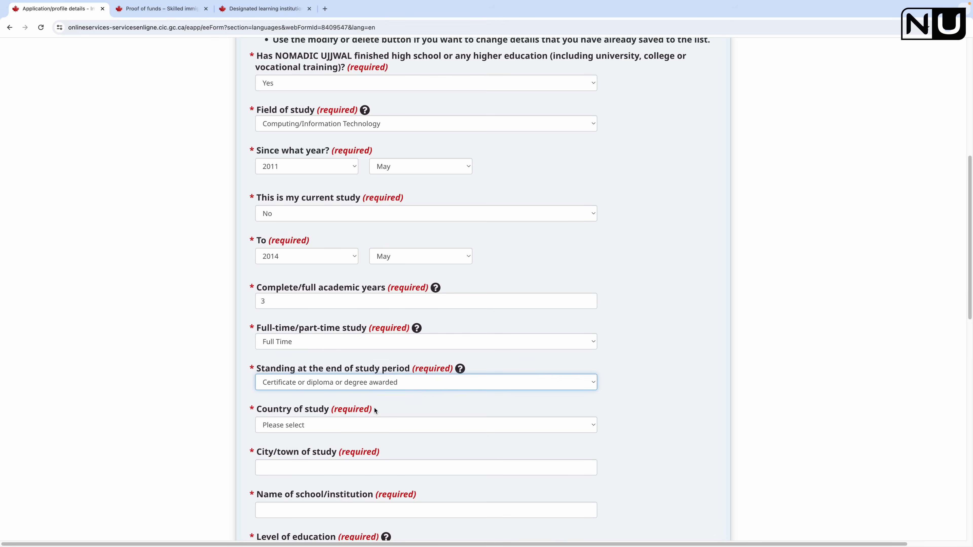
scroll(379, 411, down, 3)
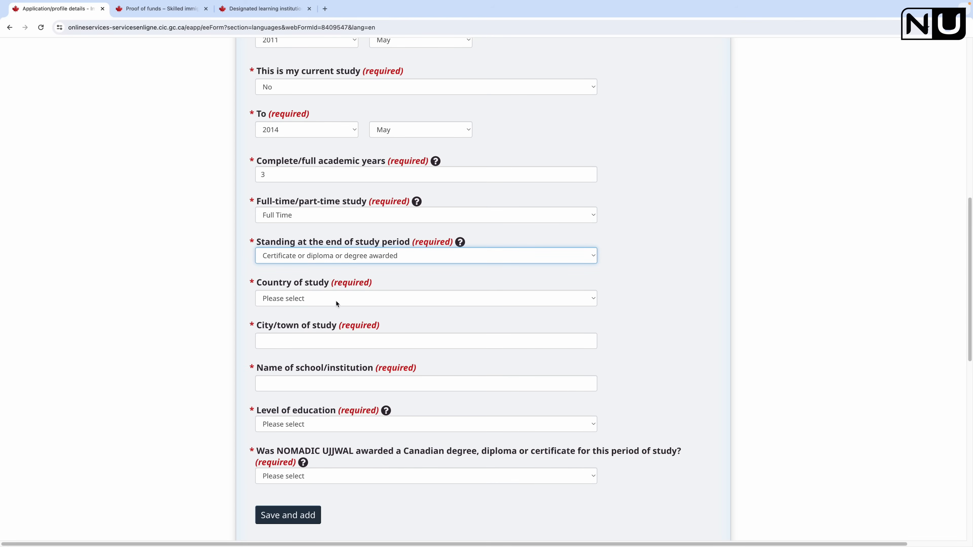
click(336, 301)
scroll(349, 298, down, 10)
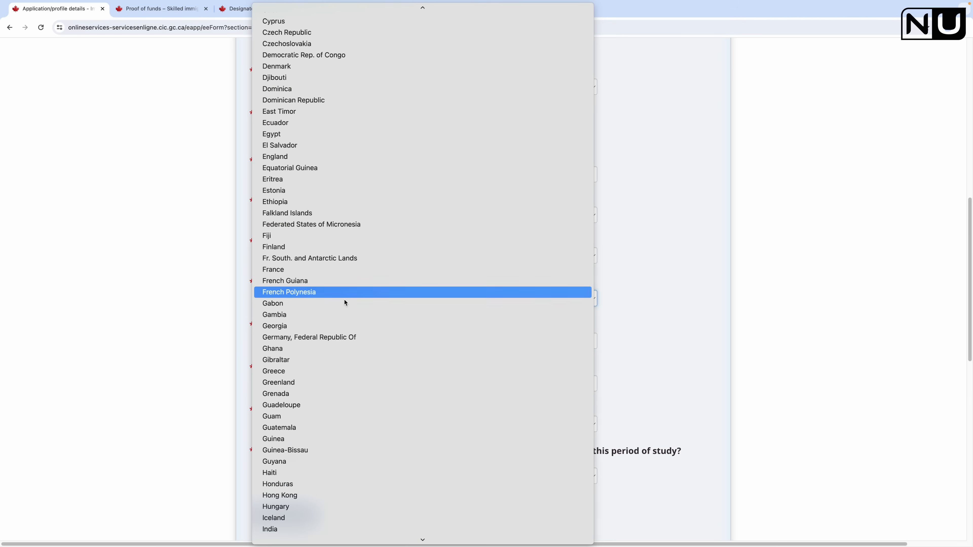
click(278, 529)
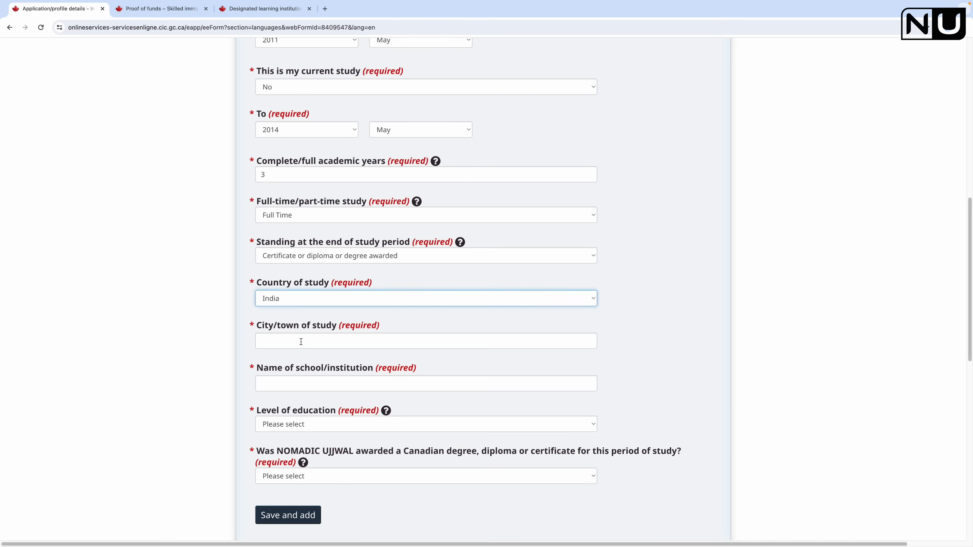
Enter city PUNE, school SSR COLLEGE, and Bachelor's degree as the education level.
click(301, 342)
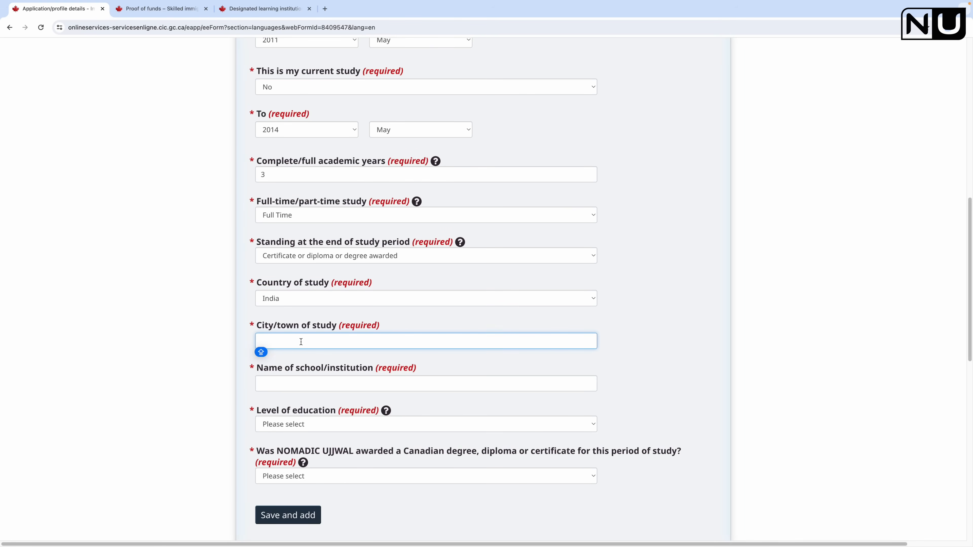
text(DELH)
key(BackSpace)
key(BackSpace)
key(BackSpace)
key(BackSpace)
text(PUNE)
click(322, 386)
text(SS)
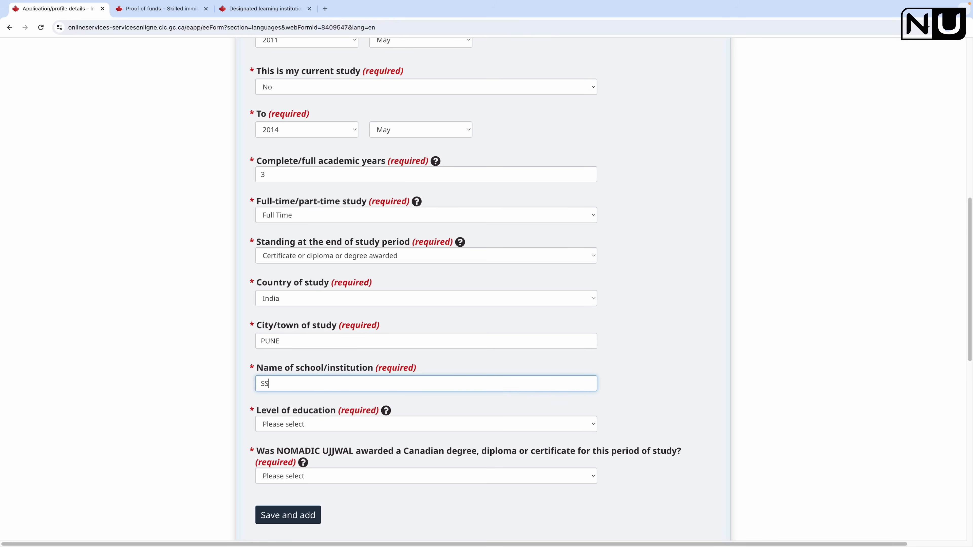
text(R COLLEGE)
click(309, 424)
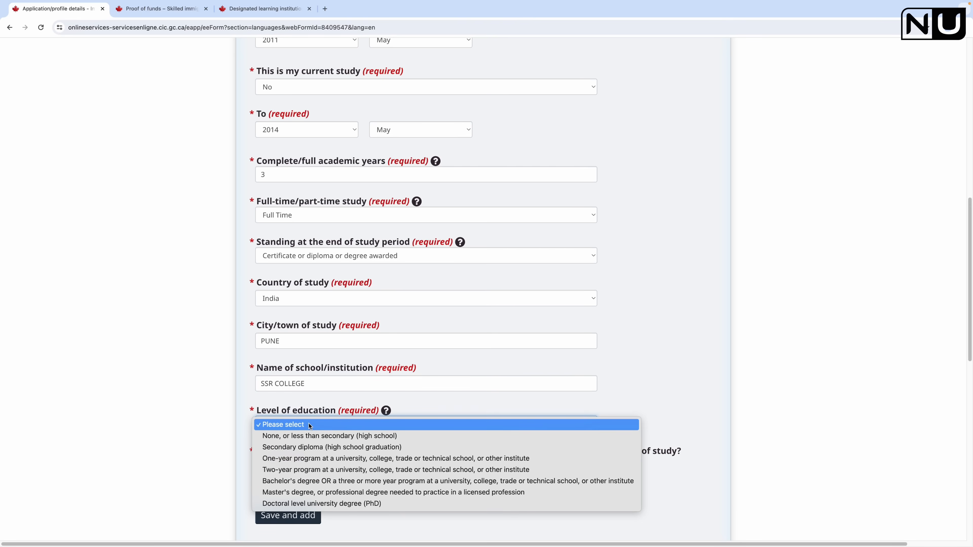
click(301, 481)
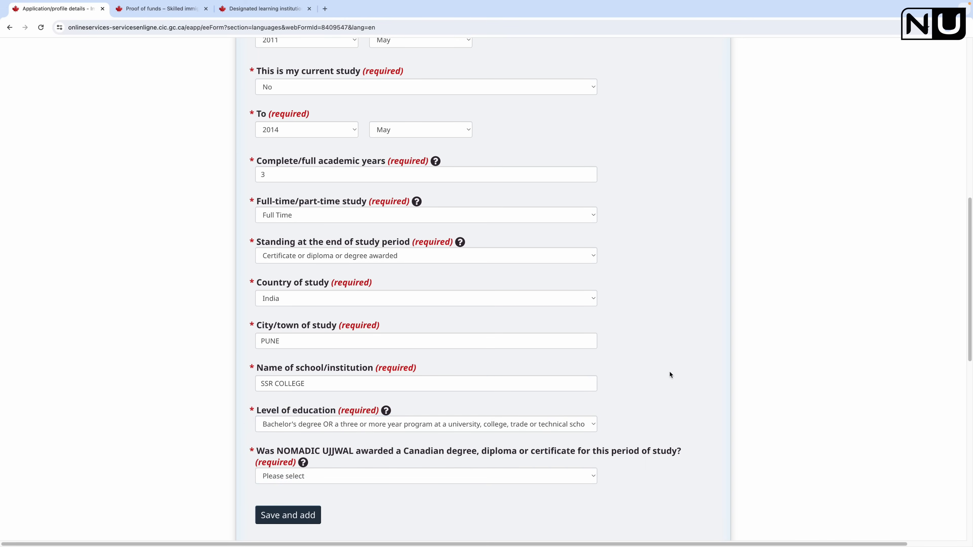
scroll(664, 379, down, 3)
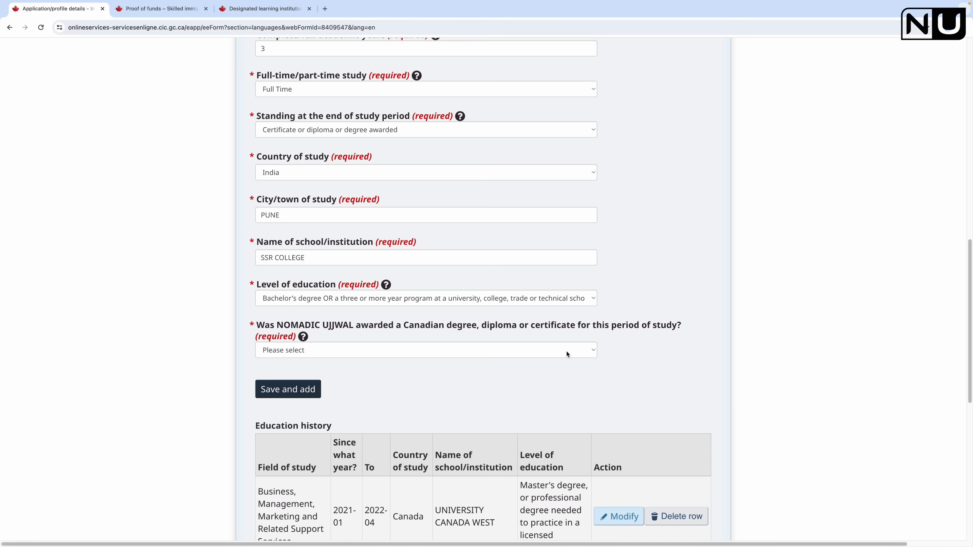
Answer No to the Canadian-degree question for the SSR COLLEGE period.
click(490, 353)
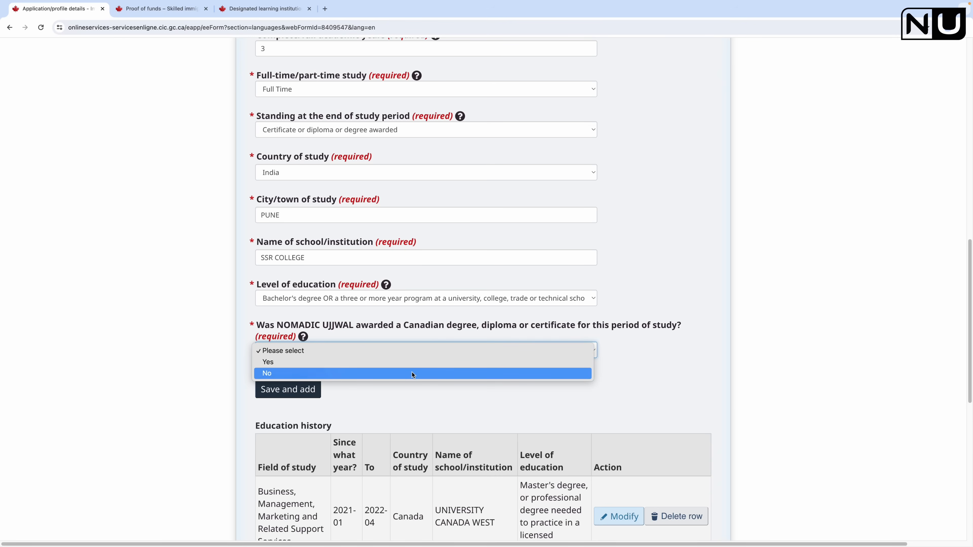
click(413, 372)
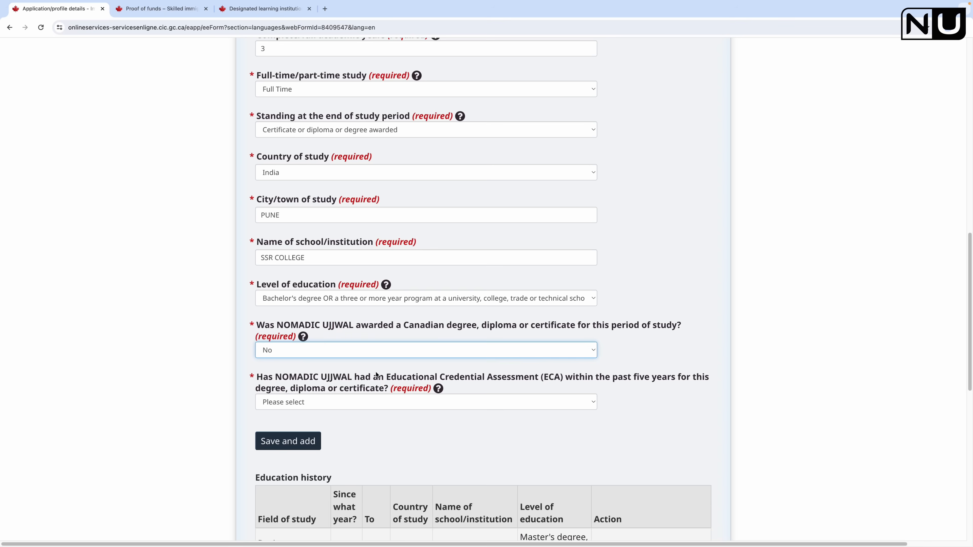
drag(390, 380, 541, 379)
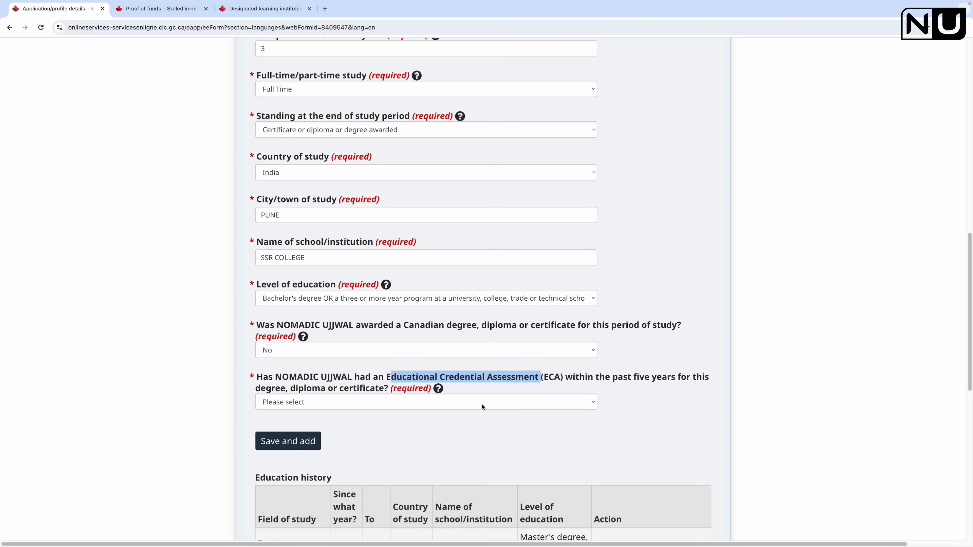
click(382, 436)
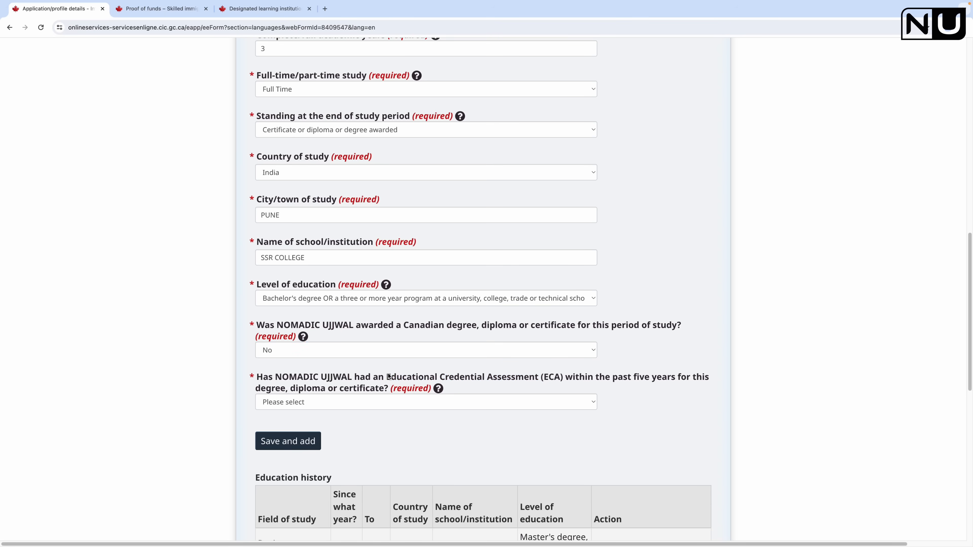
drag(389, 379, 459, 378)
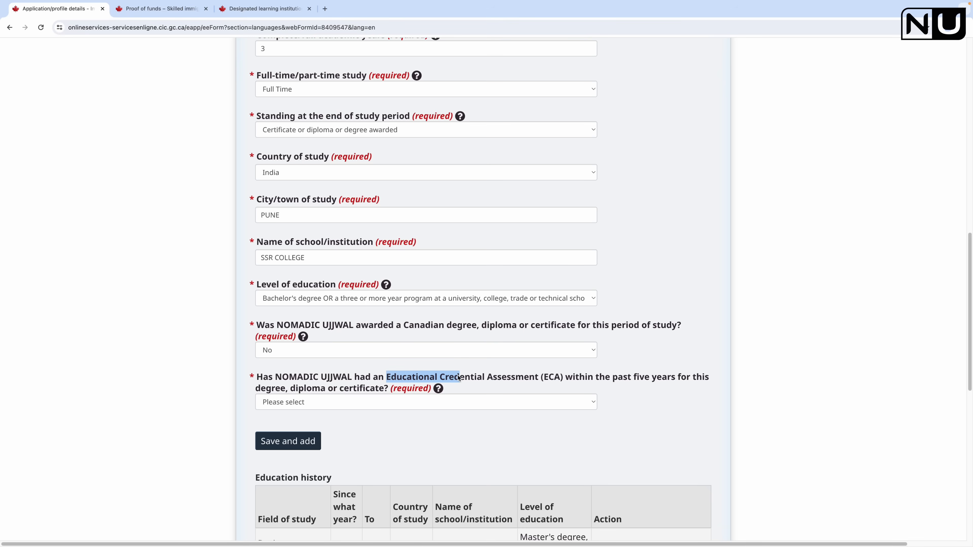
Answer No to the ECA question after briefly trying Yes, and save the study period.
click(462, 385)
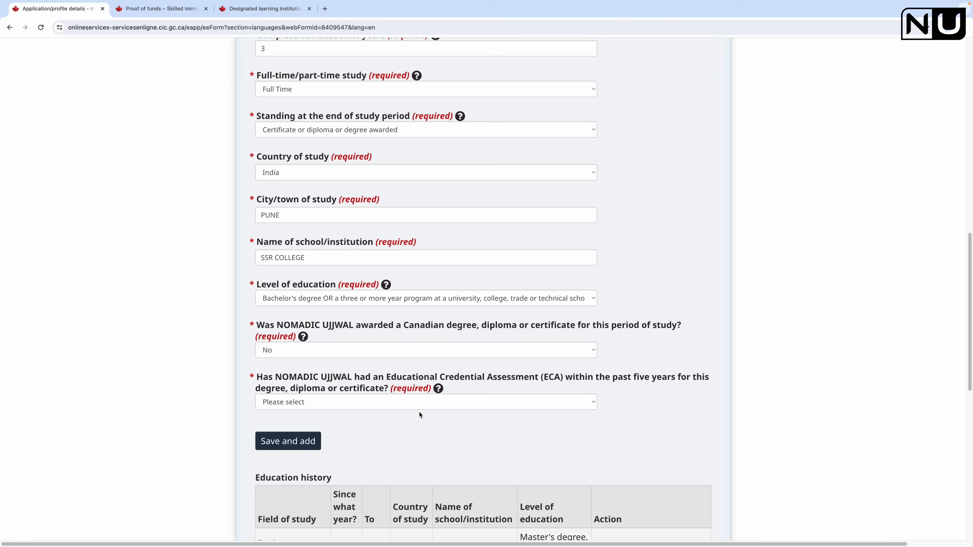
click(393, 399)
click(355, 422)
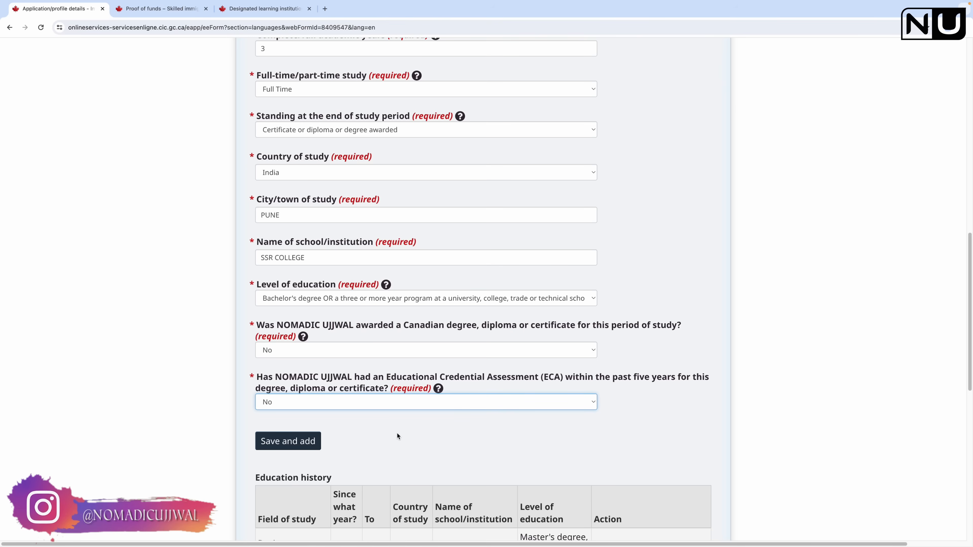
click(384, 404)
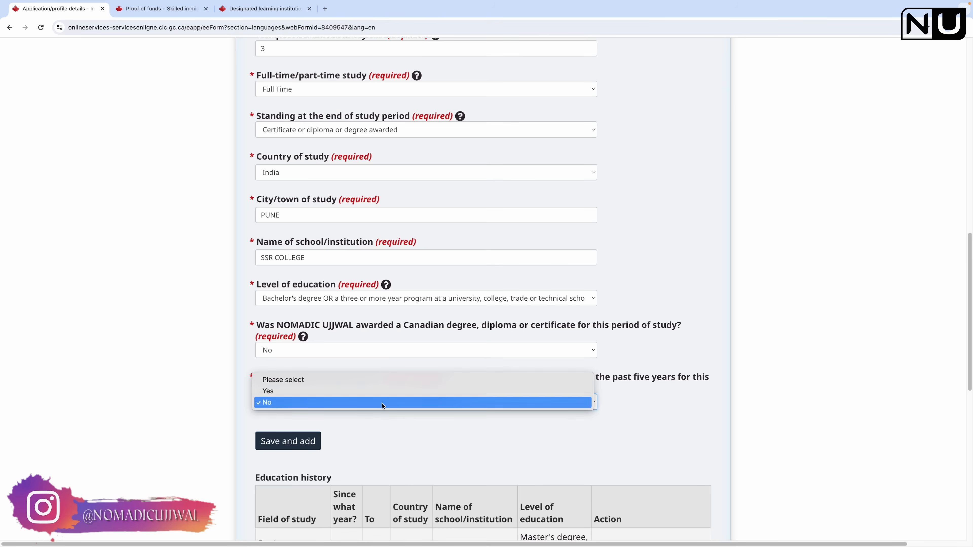
click(332, 392)
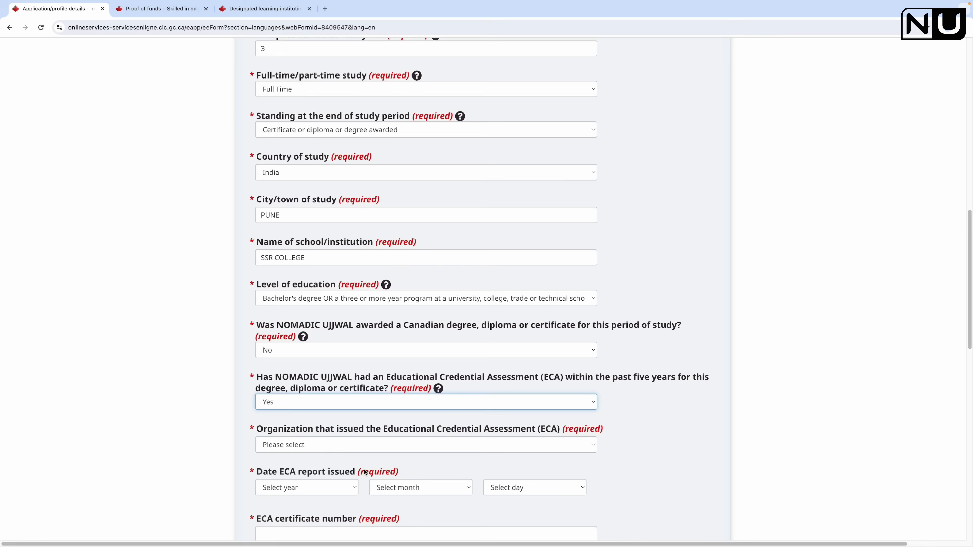
scroll(410, 455, down, 5)
click(321, 201)
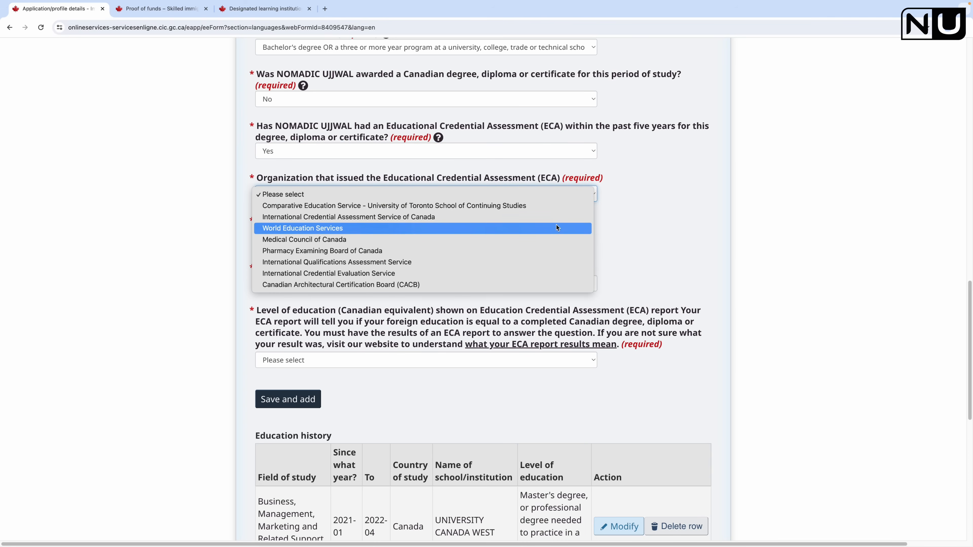
click(623, 233)
click(484, 151)
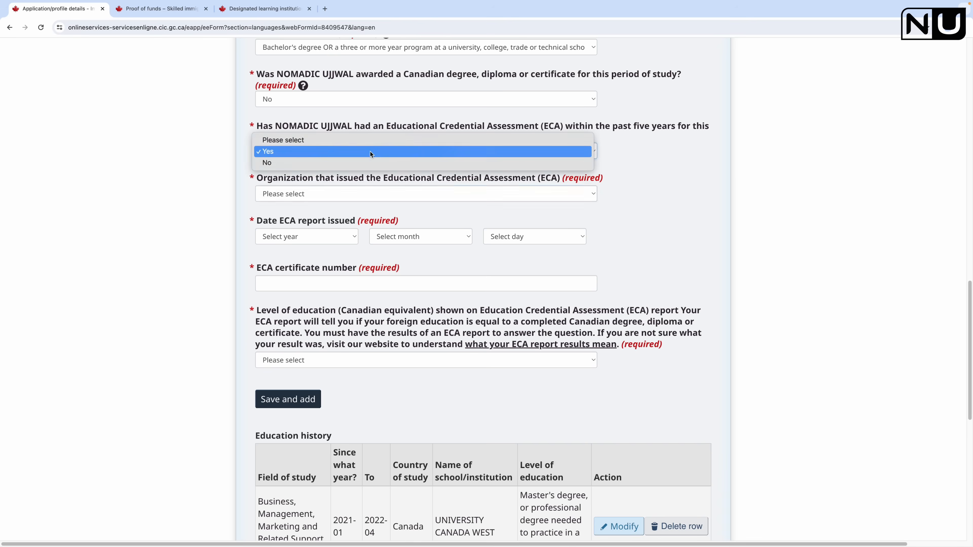
click(316, 162)
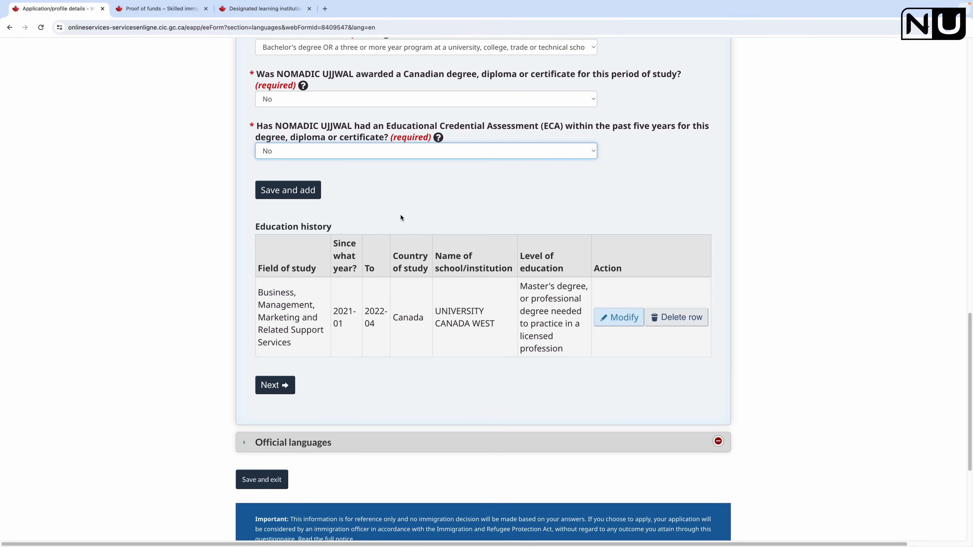
click(279, 195)
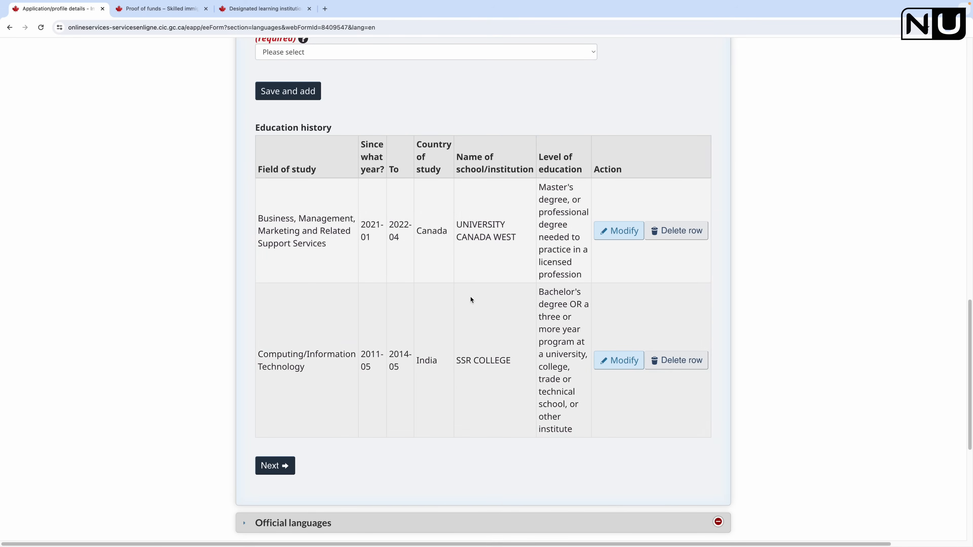
Review the saved SSR COLLEGE entry in education history, then continue to Official languages.
scroll(482, 287, up, 15)
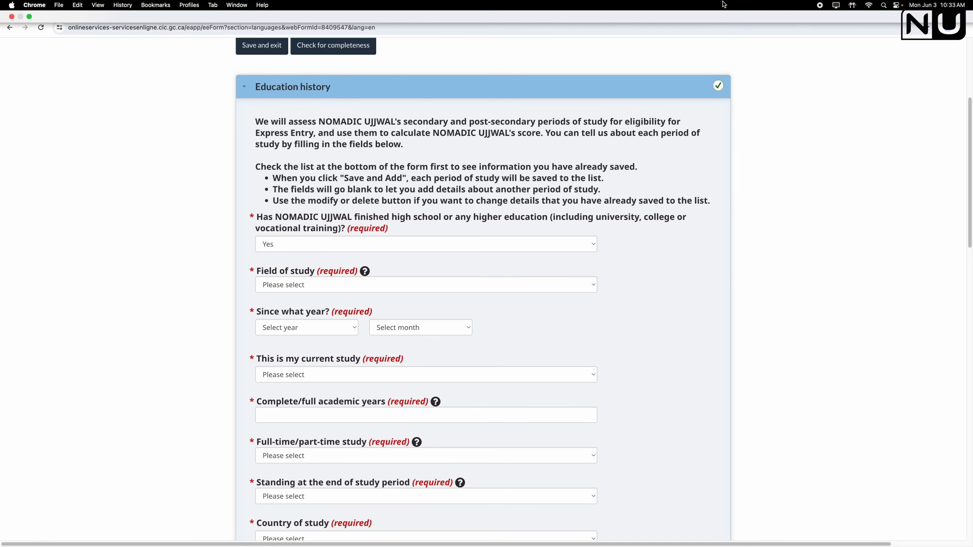
scroll(351, 361, up, 5)
scroll(355, 363, down, 11)
scroll(355, 364, down, 10)
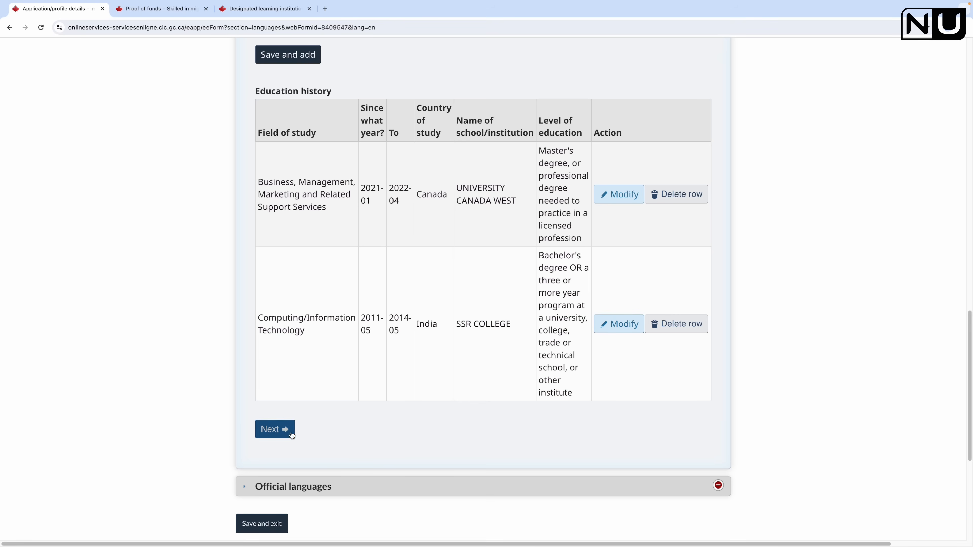
click(281, 432)
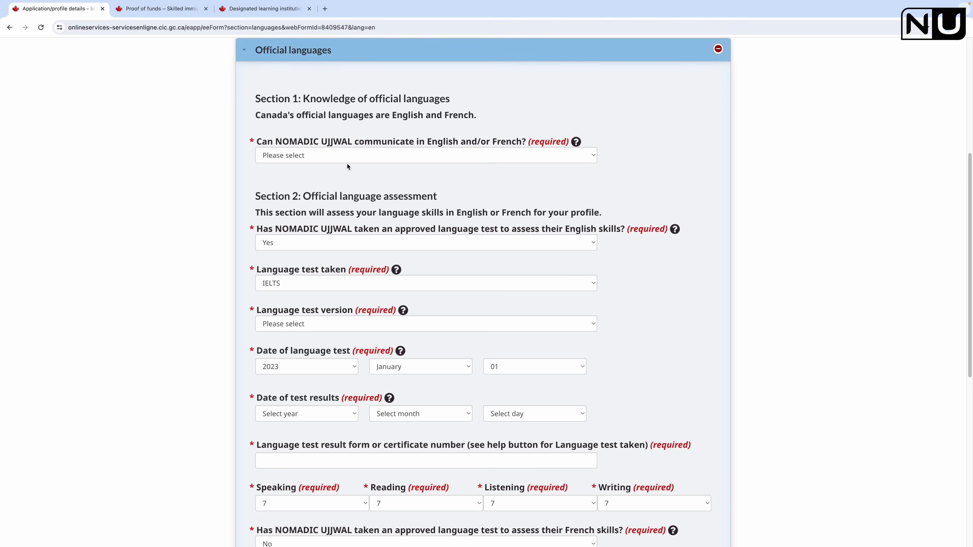
Choose English as the communication language and IELTS General Training as the test version.
click(379, 154)
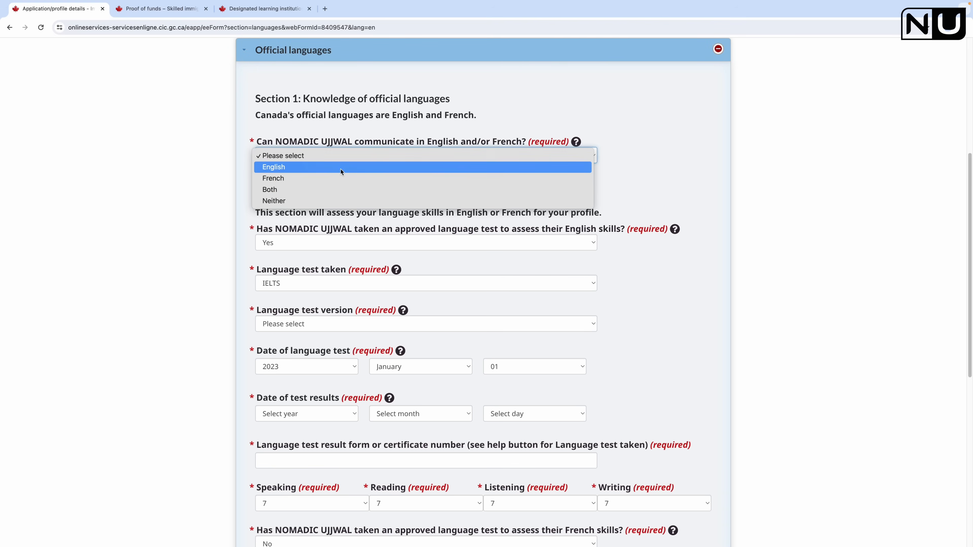
click(340, 170)
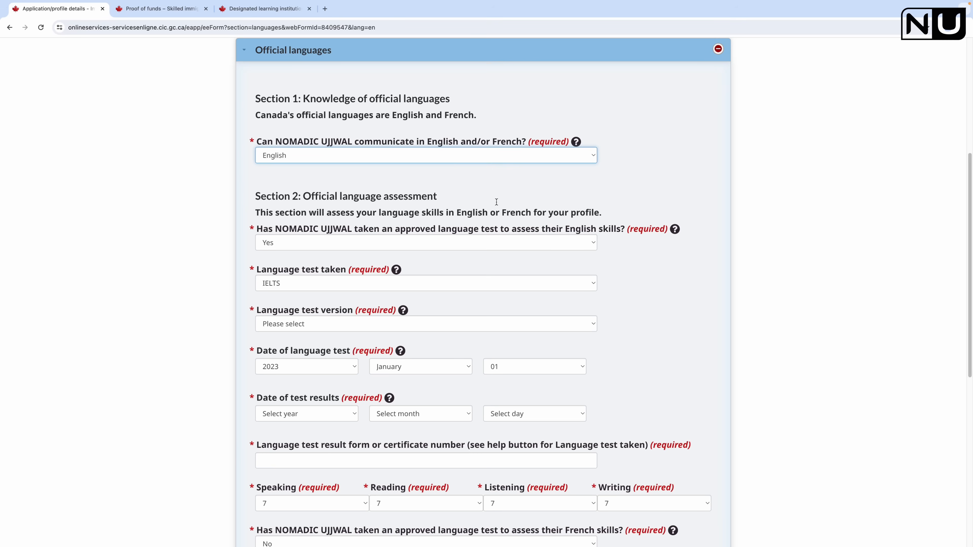
scroll(435, 322, down, 3)
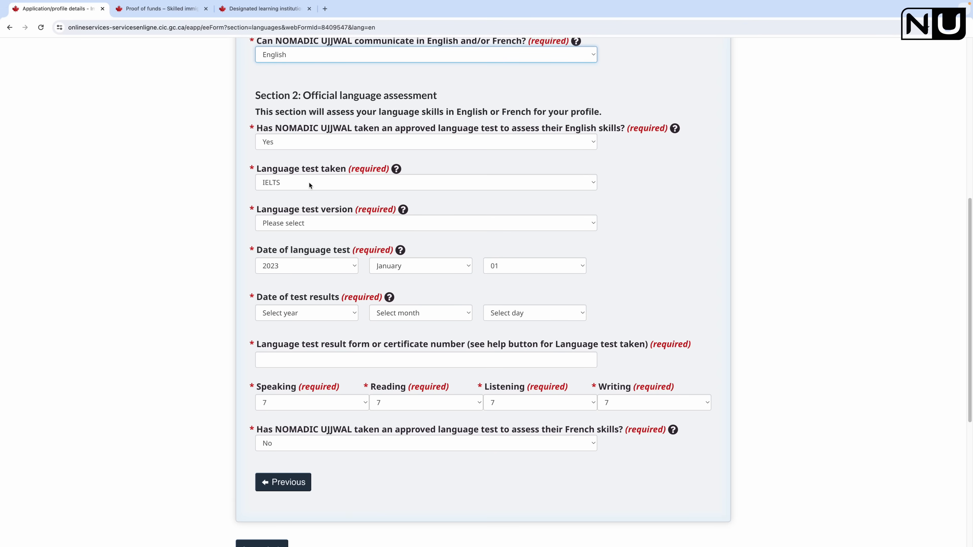
click(343, 224)
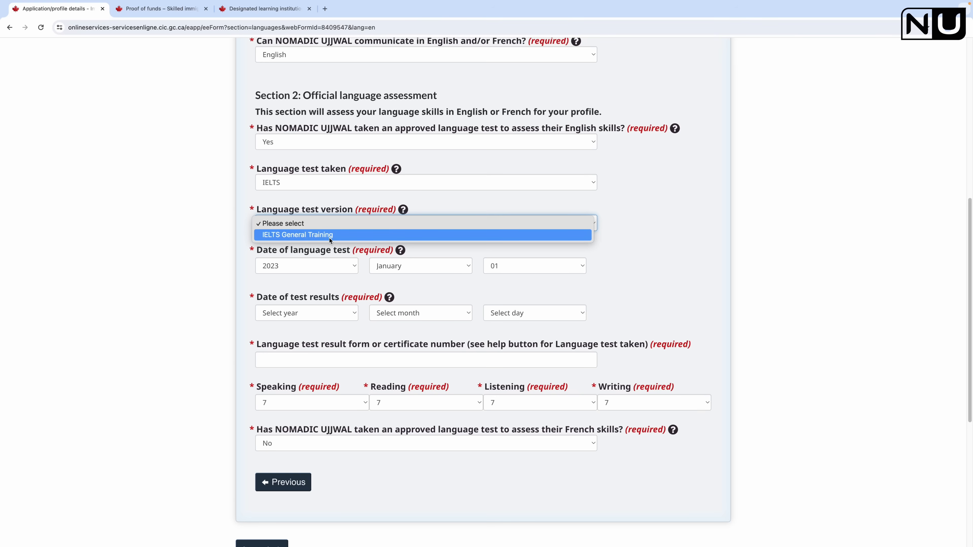
click(330, 237)
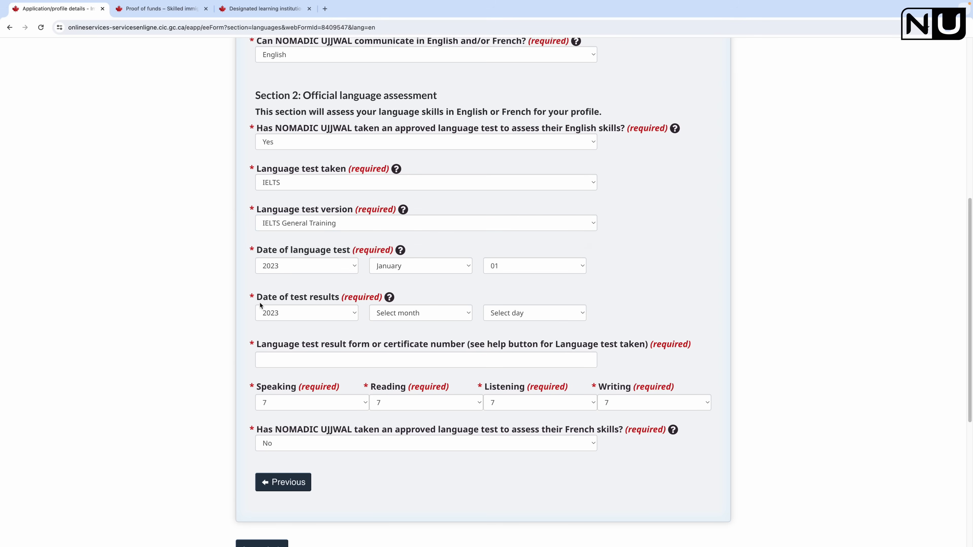
drag(259, 300, 344, 297)
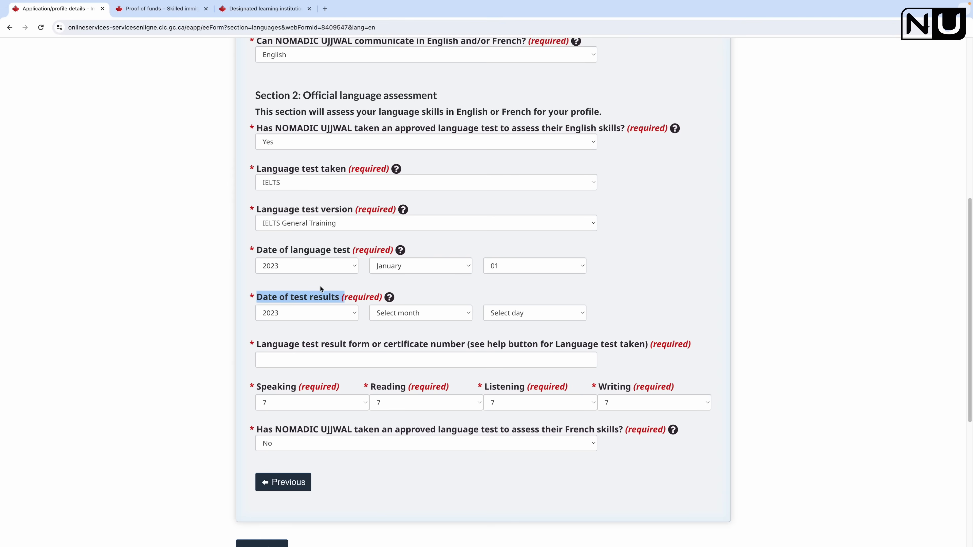
click(349, 283)
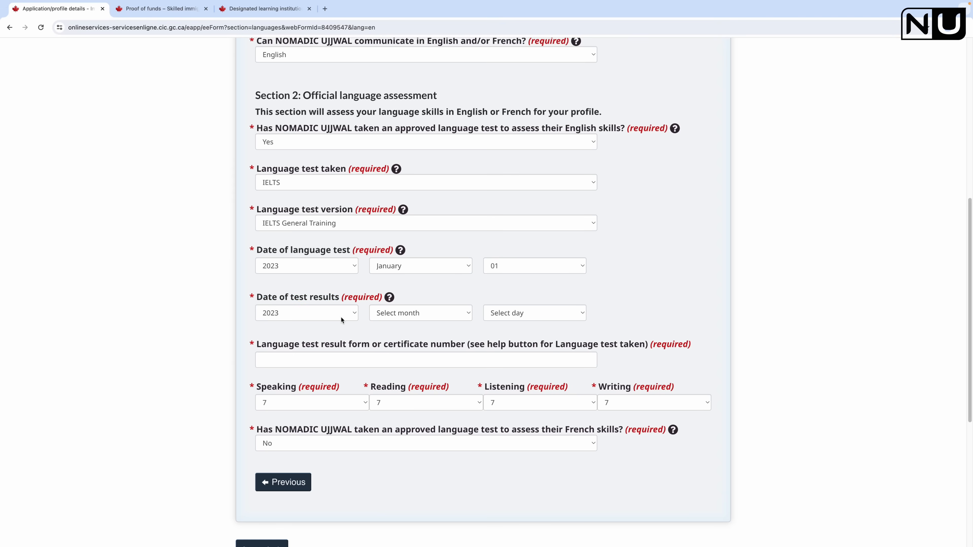
Set the IELTS results date to January 06, 2023 and fill in the certificate number.
click(406, 315)
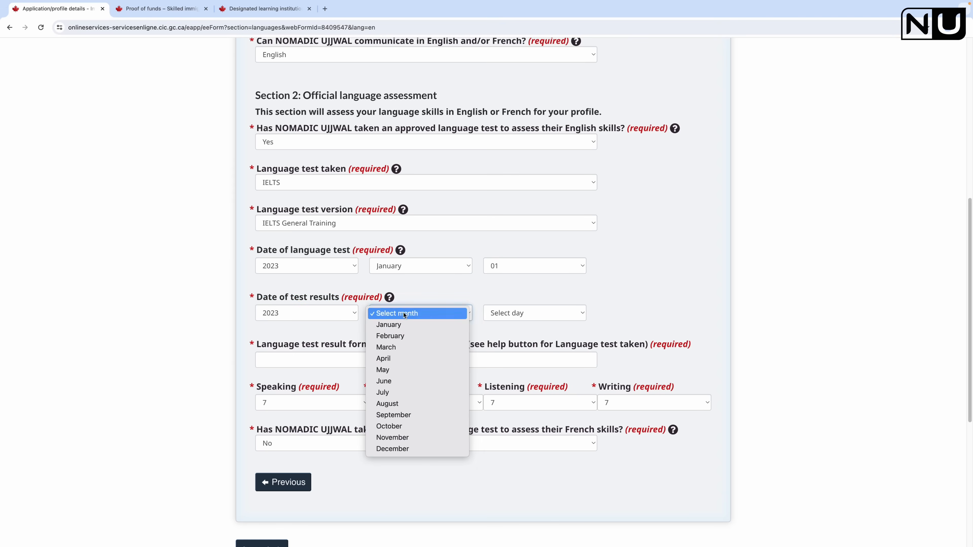
click(450, 328)
click(536, 313)
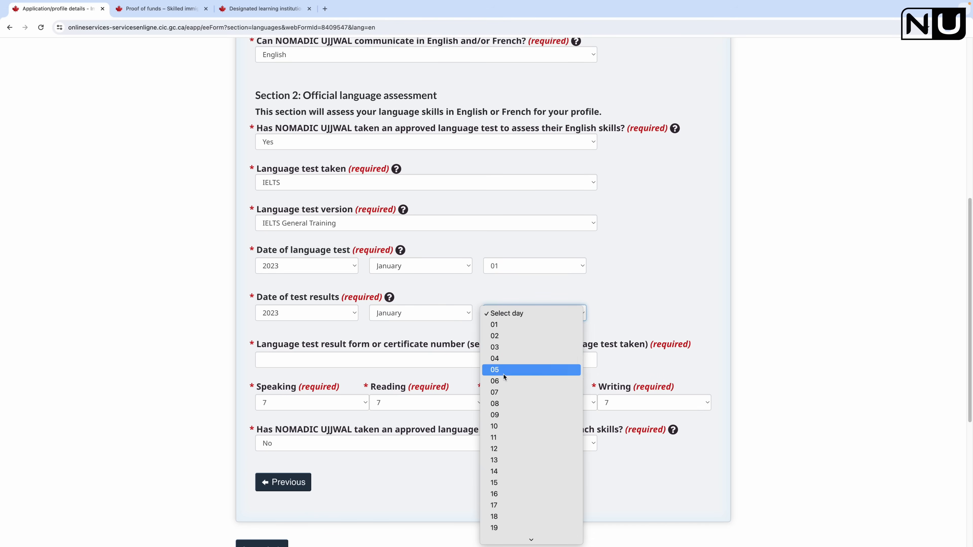
click(533, 384)
click(579, 293)
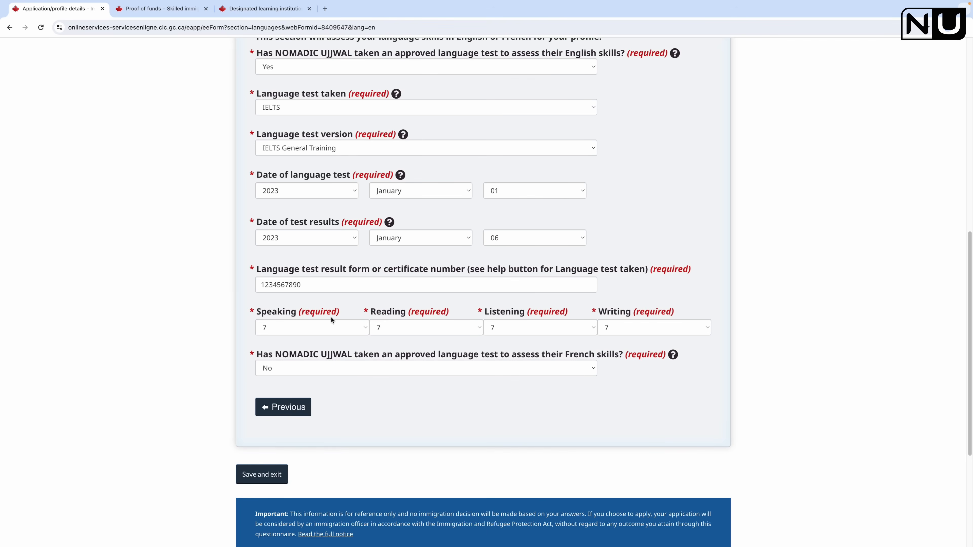
Keep the Speaking and Reading scores at 7.
click(365, 329)
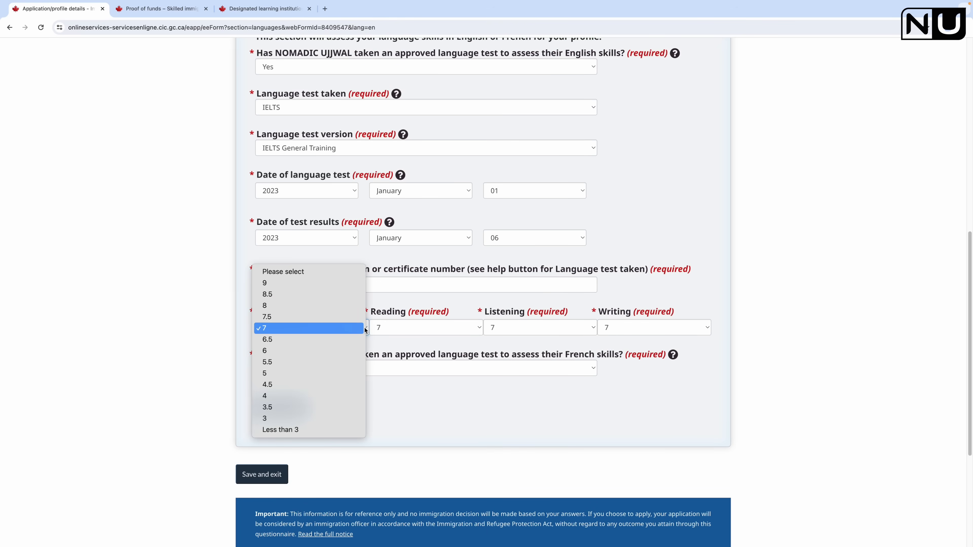
click(365, 329)
click(452, 330)
click(453, 333)
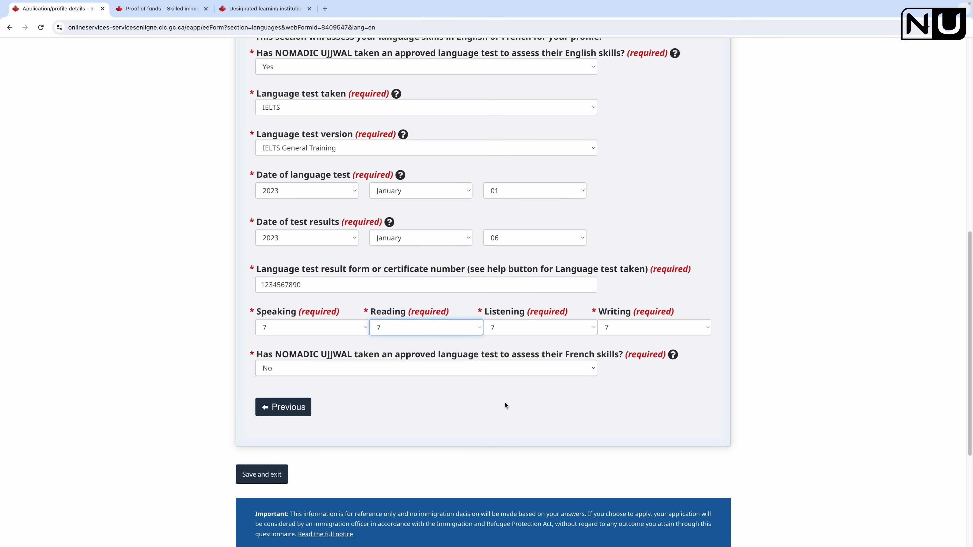
Save the language details, start the Application details form, and tick All Provinces and Territories.
click(281, 474)
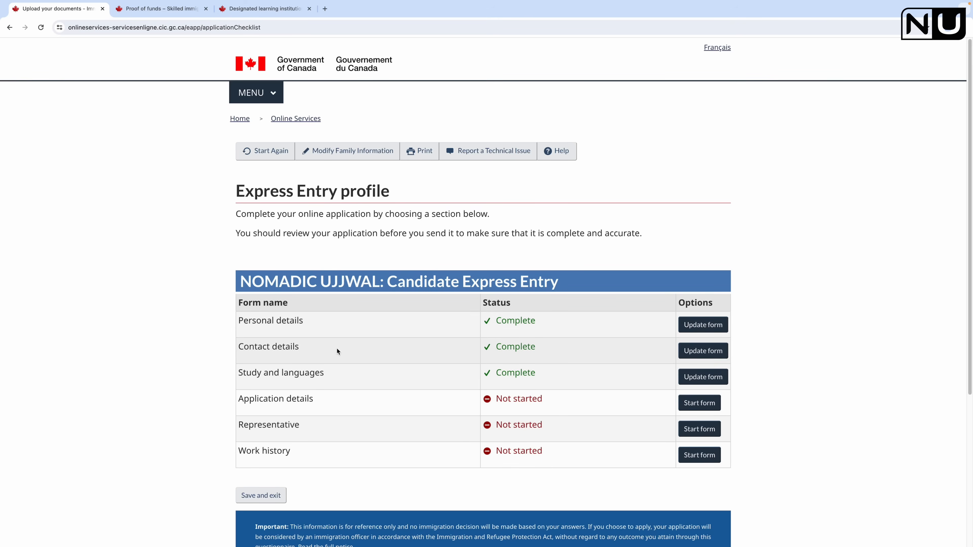
scroll(444, 350, down, 4)
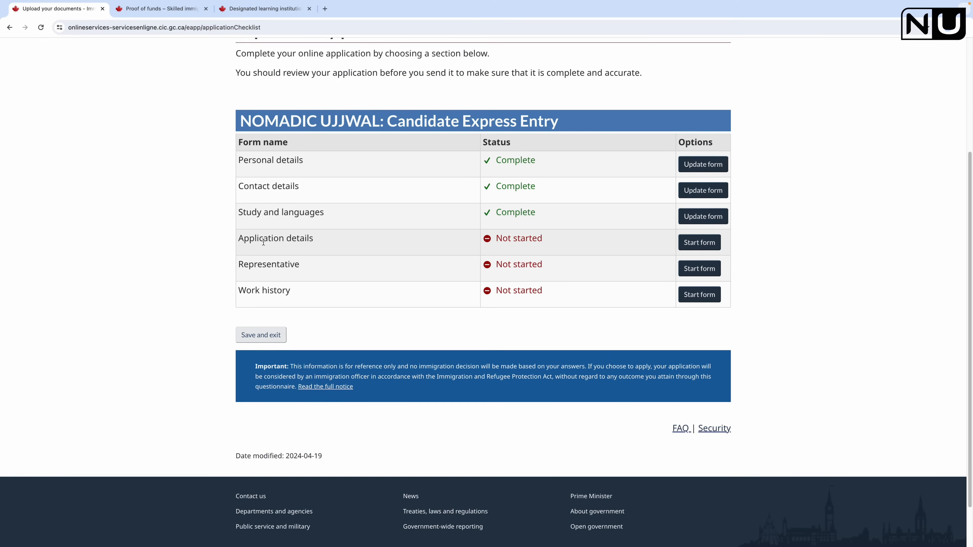
click(699, 242)
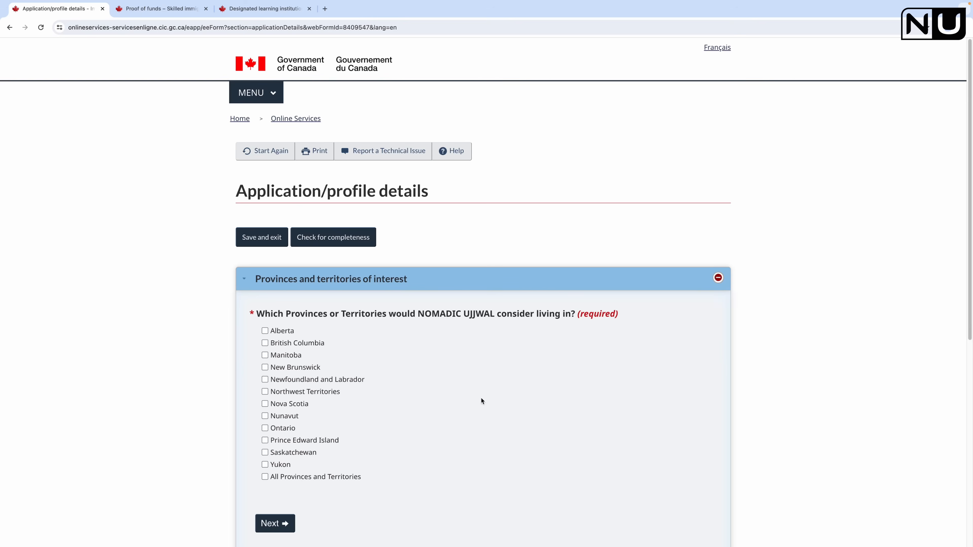
scroll(540, 369, down, 2)
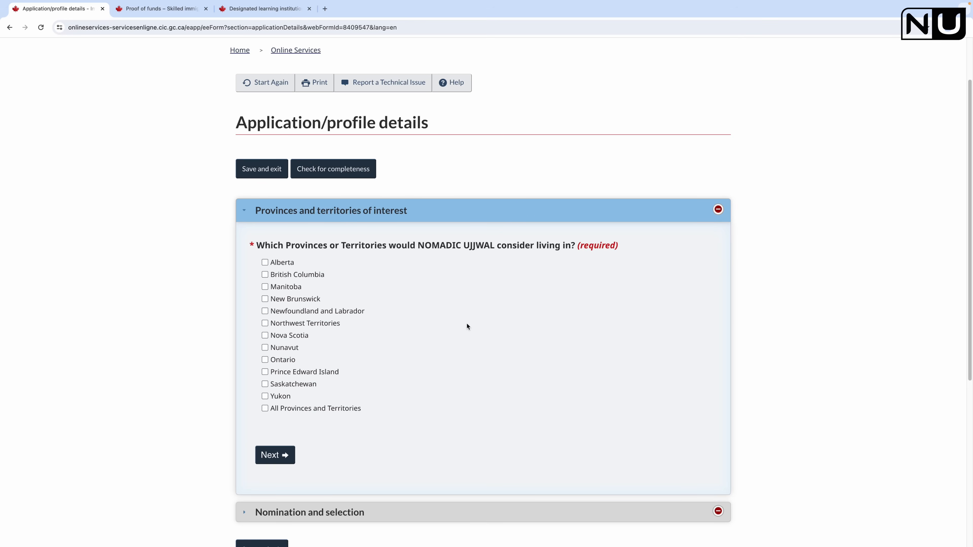
drag(256, 245, 574, 249)
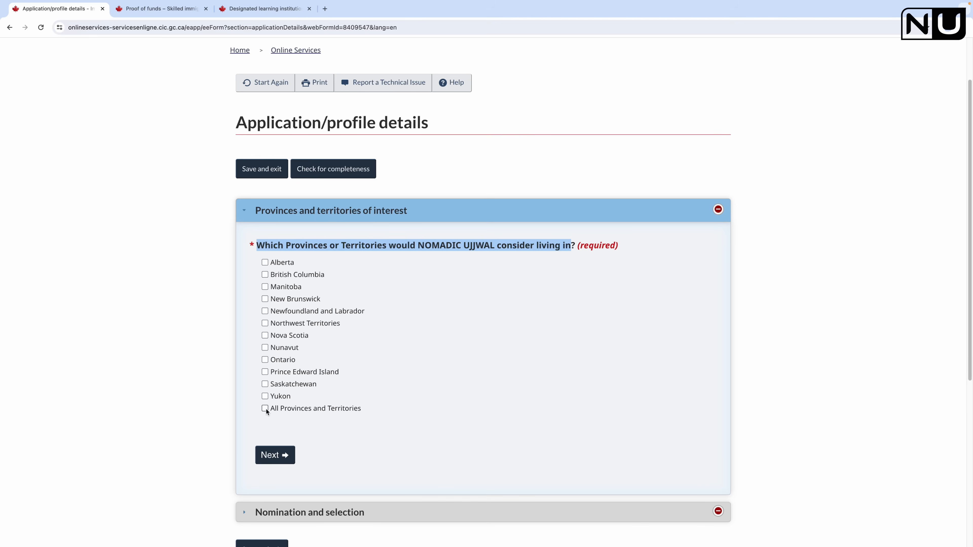
click(265, 409)
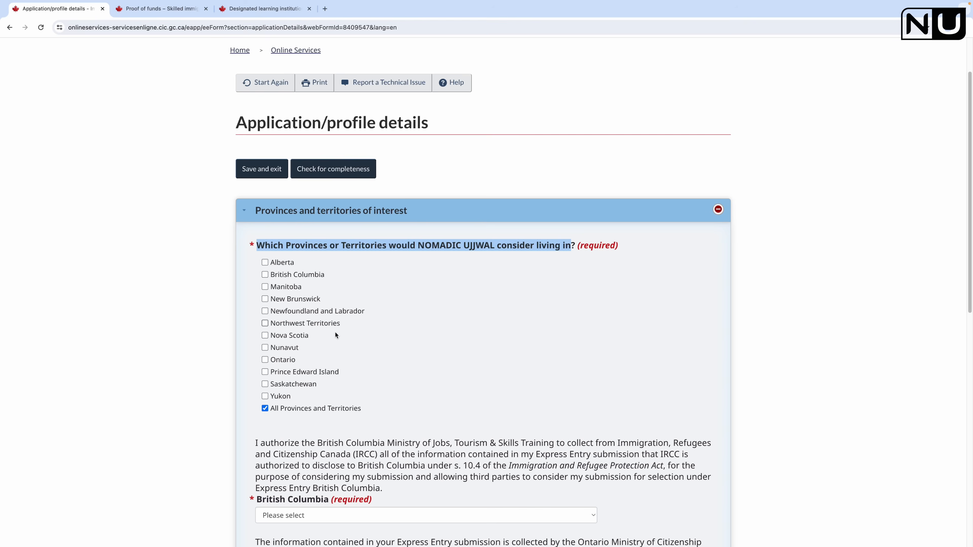
Authorize British Columbia and Ontario information sharing with Yes, then continue to nomination and selection.
scroll(442, 390, down, 2)
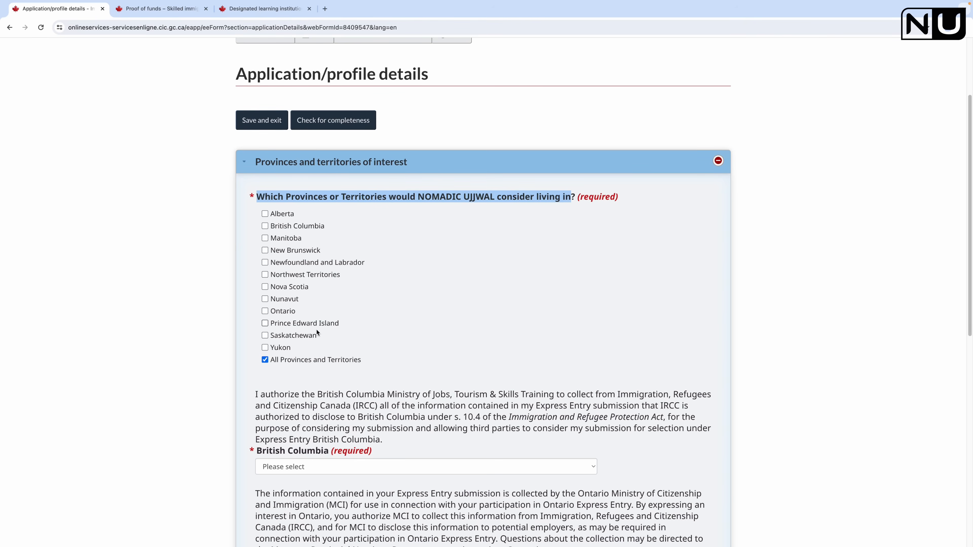
scroll(497, 383, down, 4)
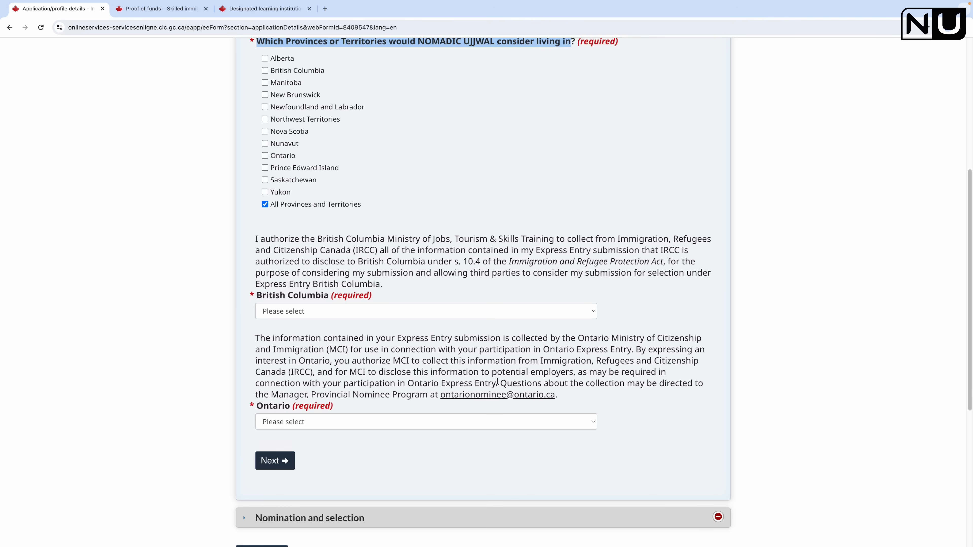
scroll(354, 234, up, 1)
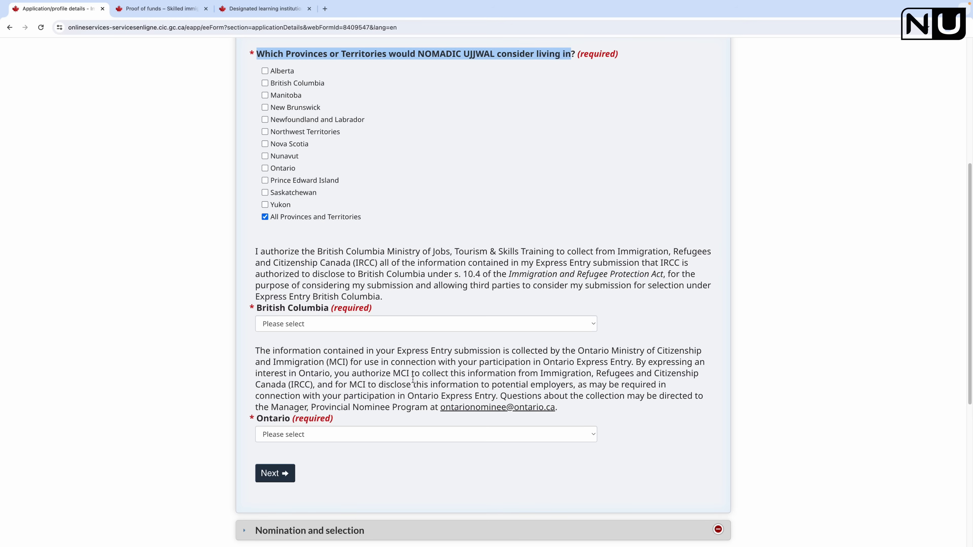
scroll(413, 379, down, 1)
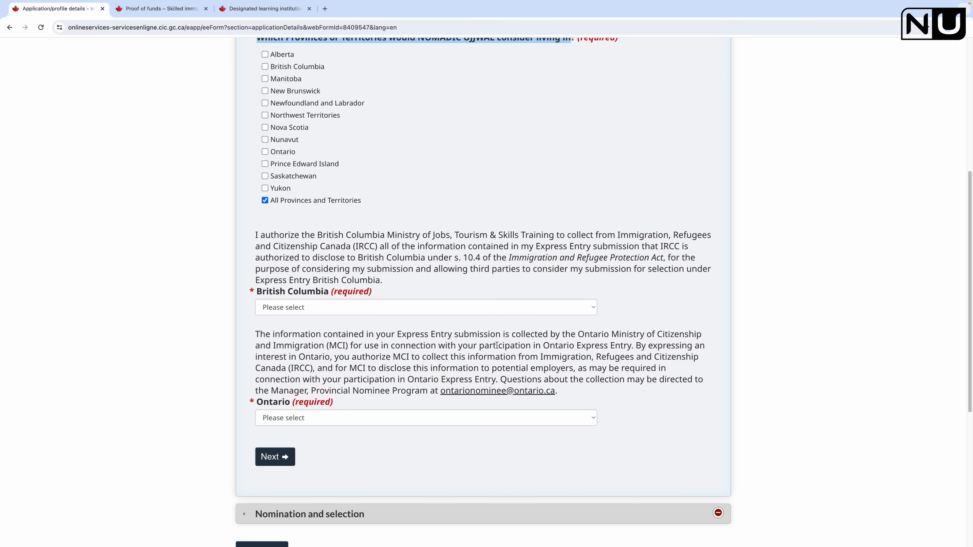
click(362, 308)
click(339, 318)
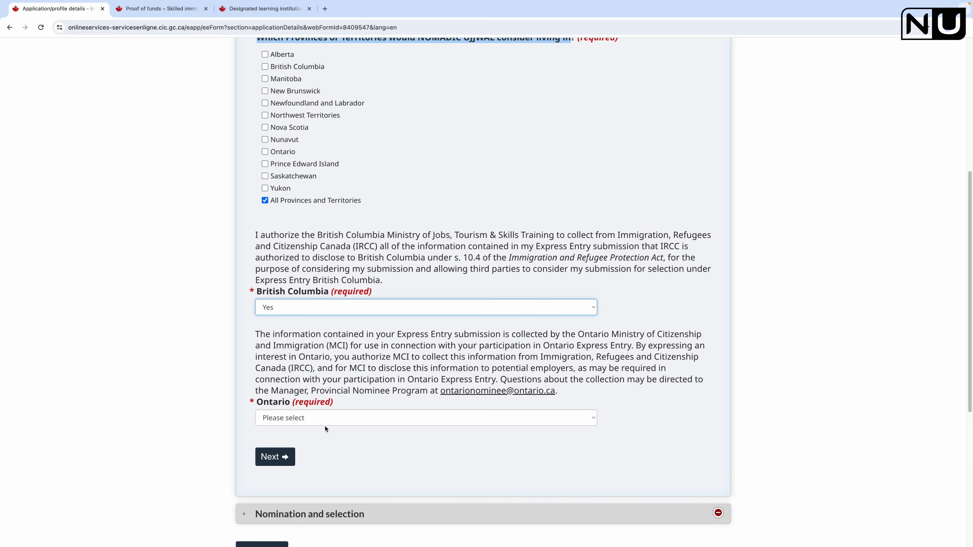
click(325, 424)
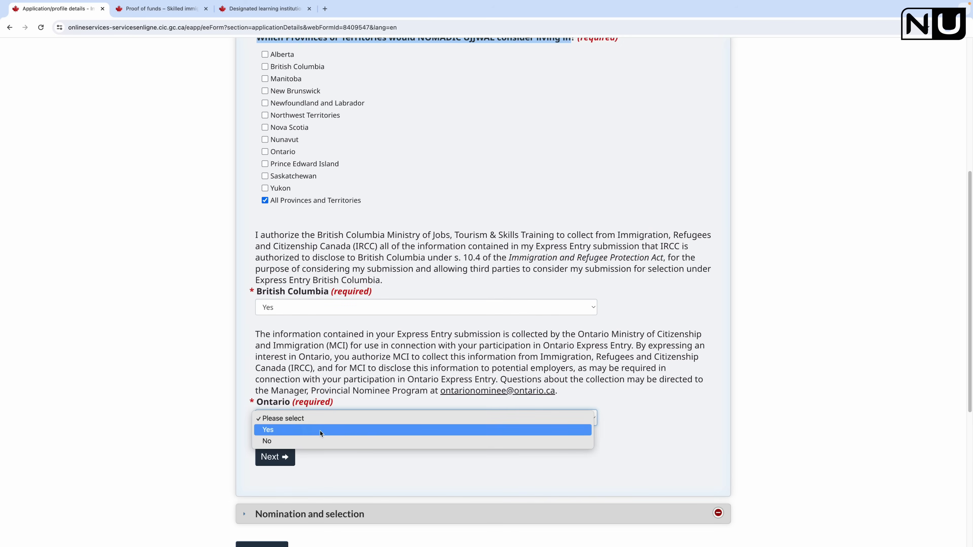
click(321, 430)
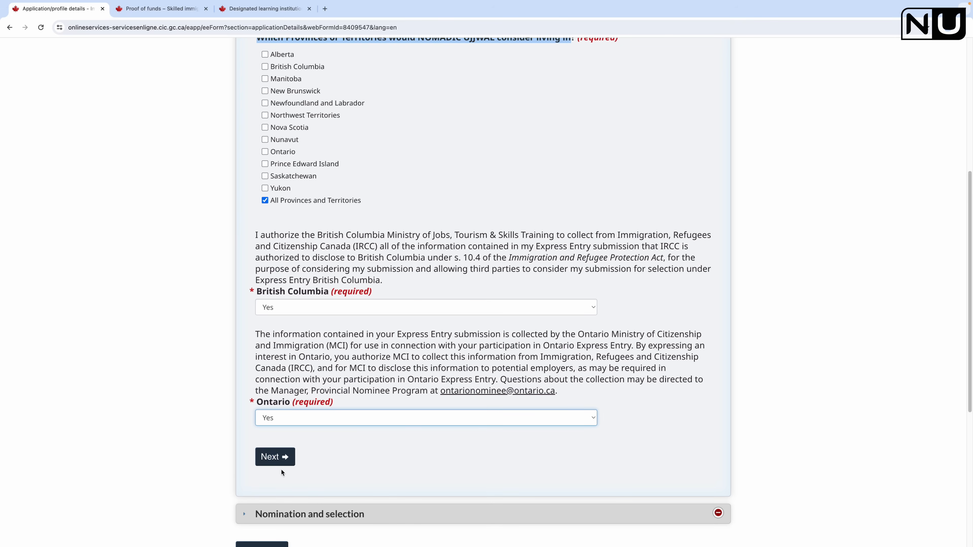
click(280, 459)
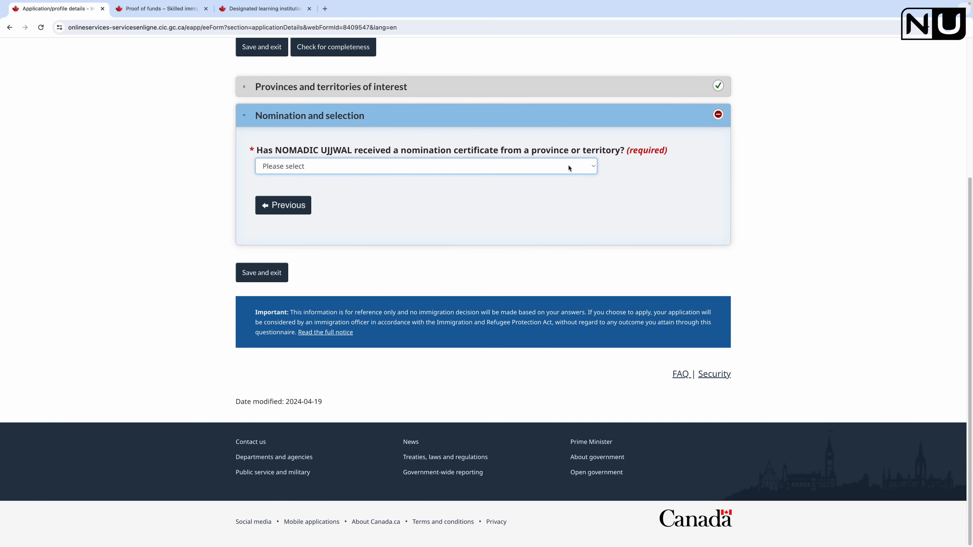
Answer No to holding a provincial nomination certificate and save the Application details.
click(577, 167)
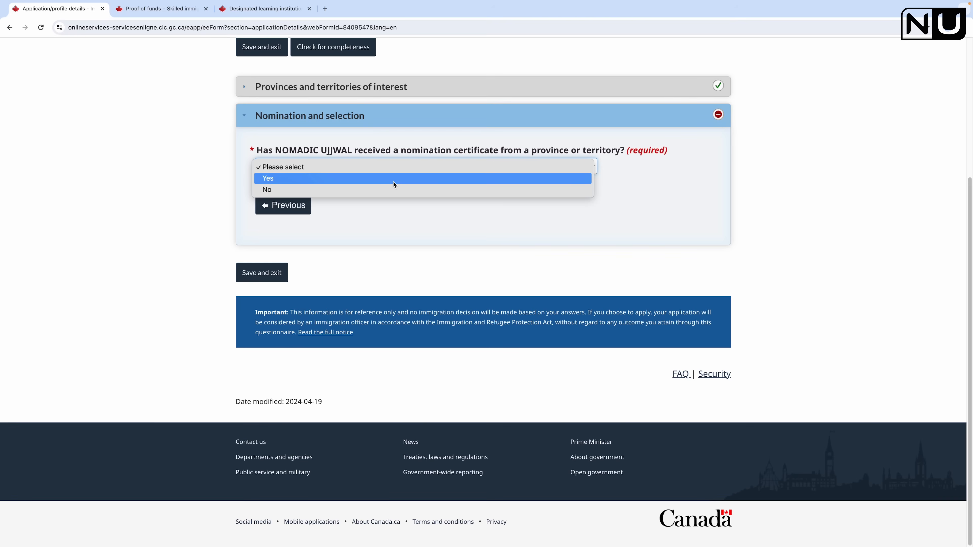
click(394, 189)
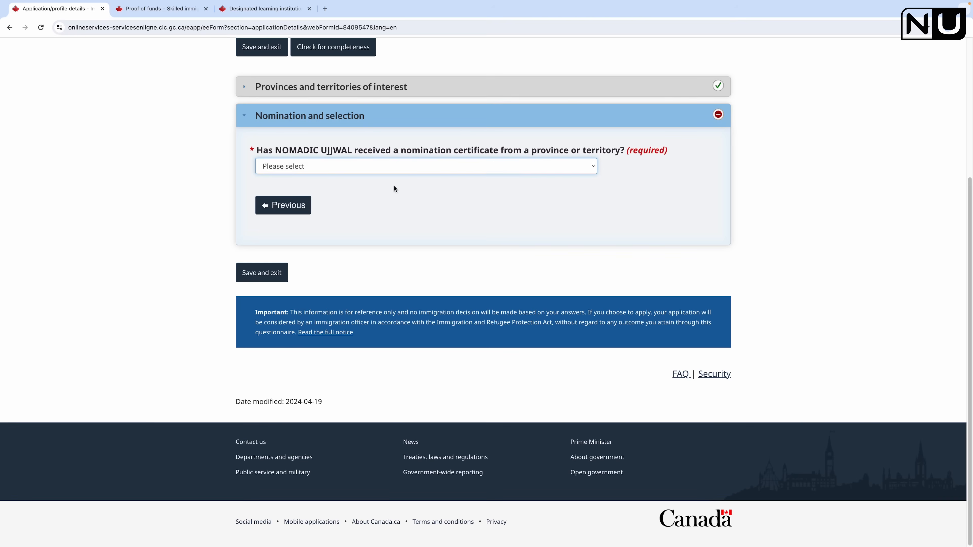
click(262, 285)
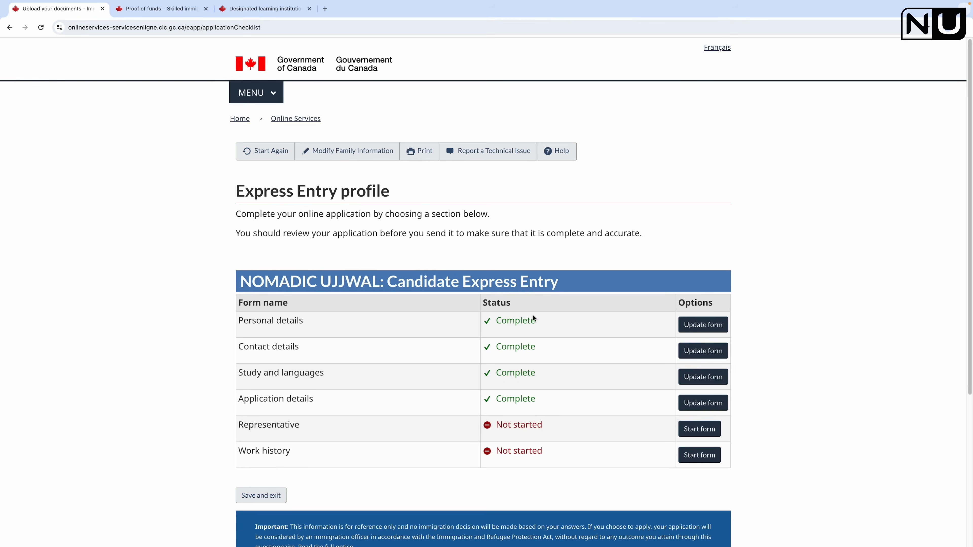
scroll(533, 315, down, 4)
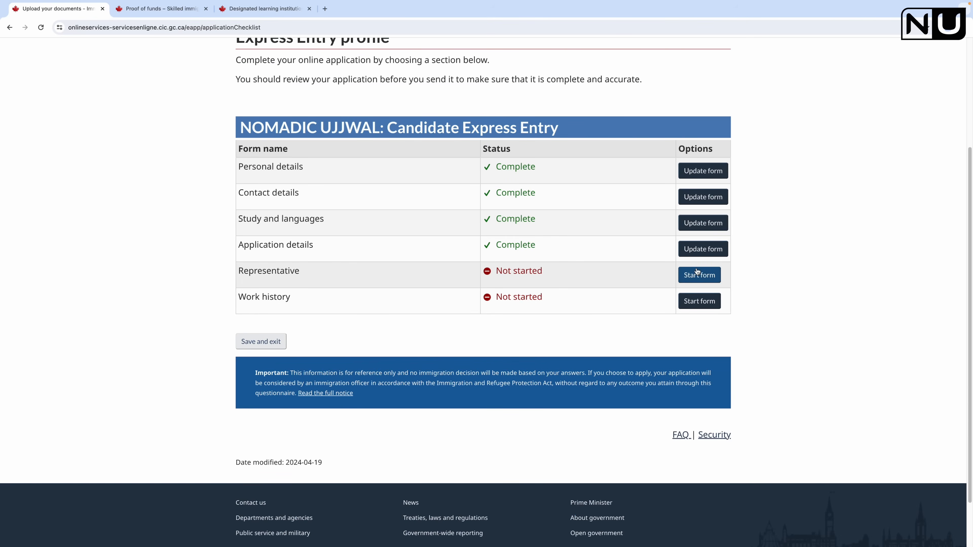
Answer No to having an appointed representative and save the Representative form.
click(697, 273)
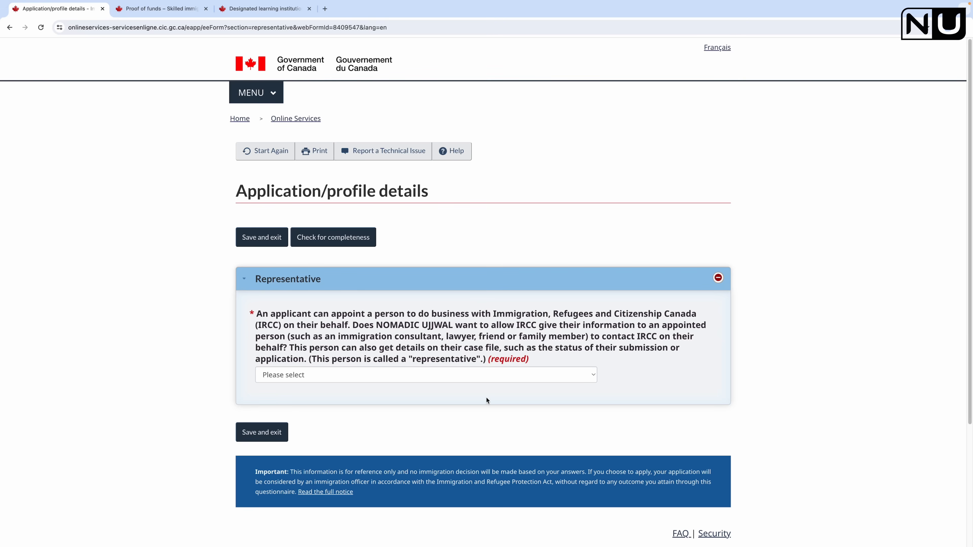
click(456, 379)
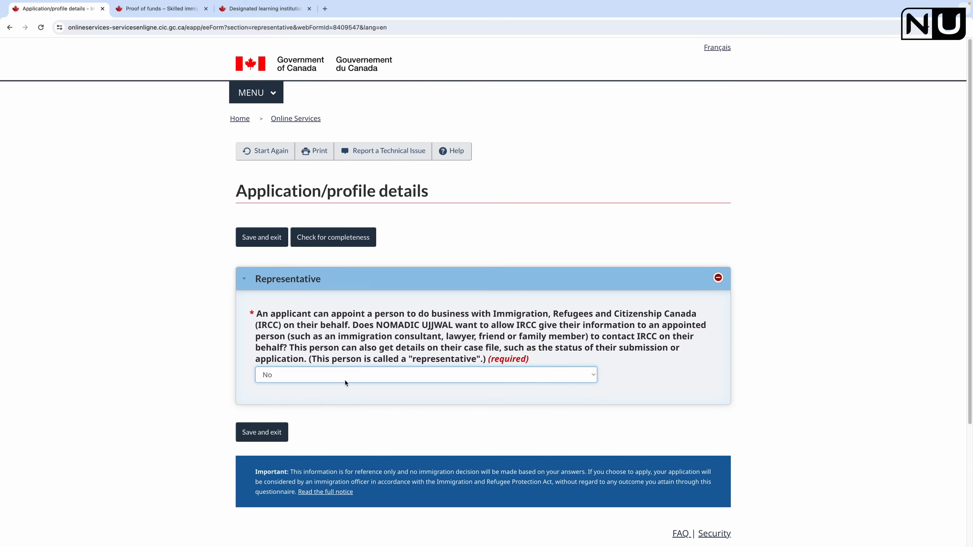
click(345, 381)
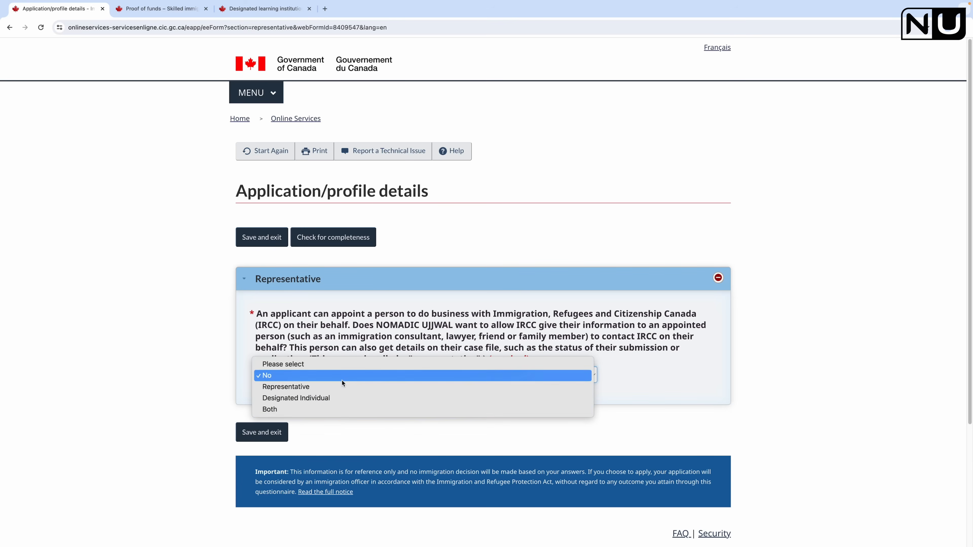
click(692, 386)
click(276, 432)
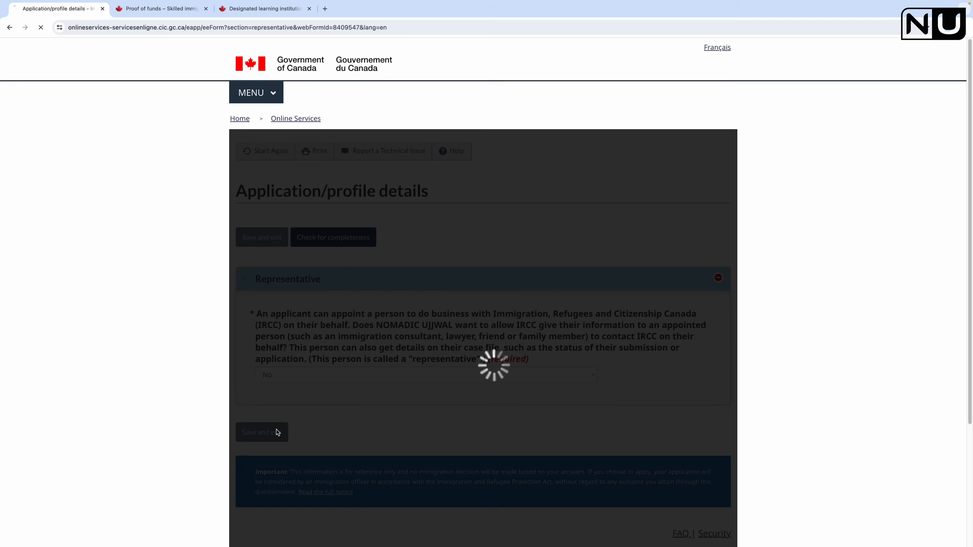
scroll(456, 415, down, 2)
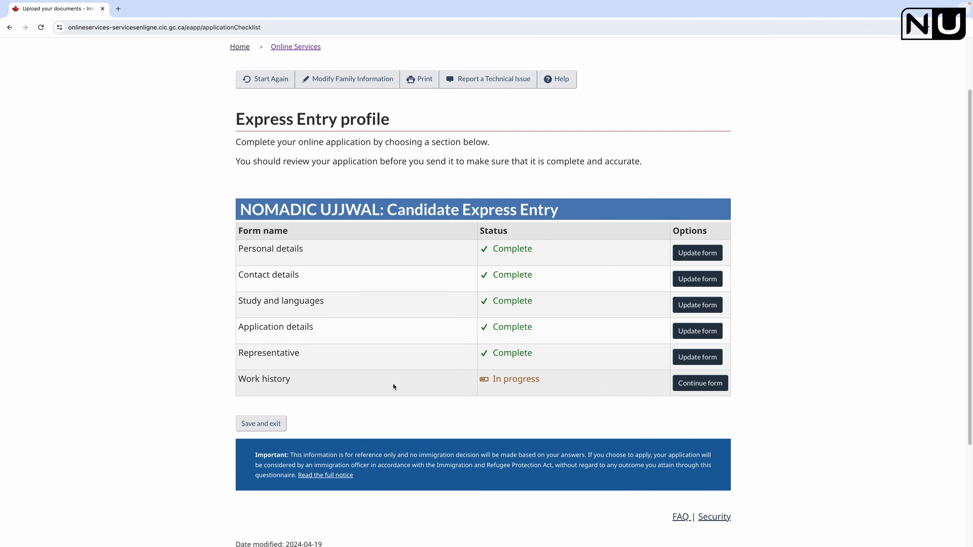
Resume the Work history form at the primary occupation NOC code question.
click(704, 388)
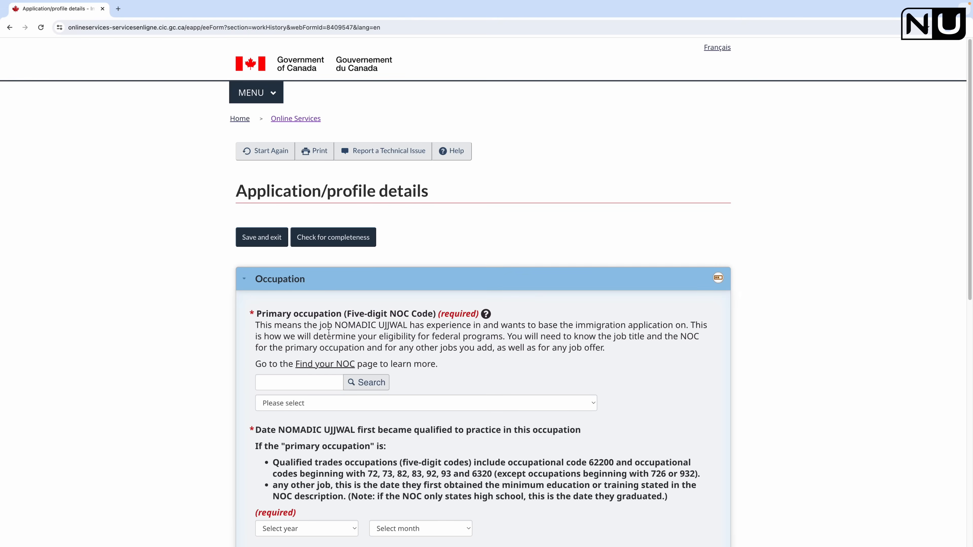
scroll(330, 333, down, 3)
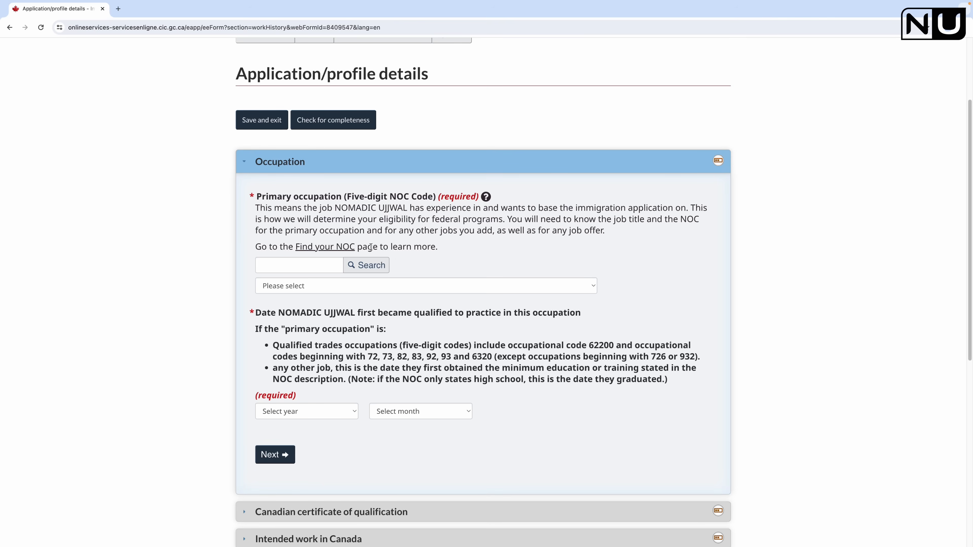
right_click(316, 249)
Open Find your NOC in a new tab and reach the NOC 2021 job-title search.
click(329, 254)
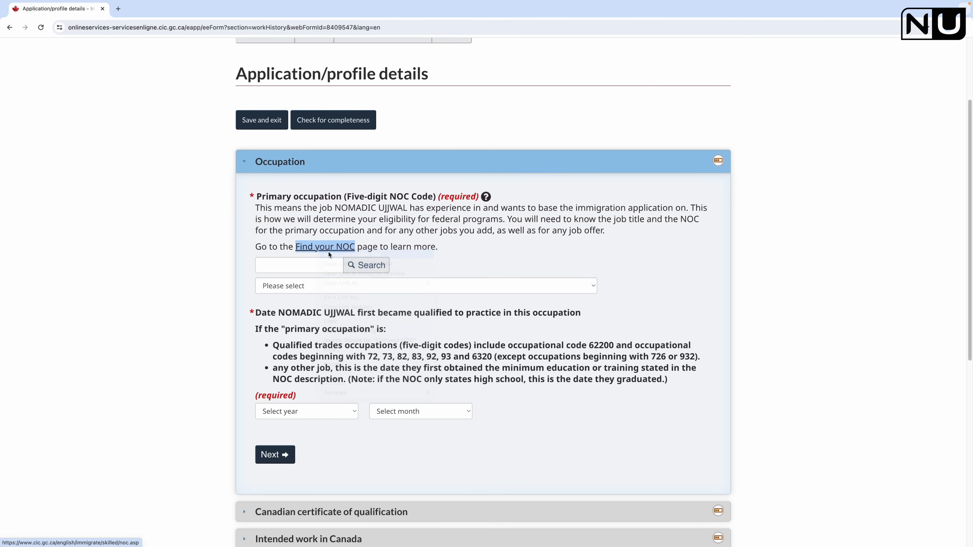
key(ctrl+Tab)
scroll(463, 226, down, 10)
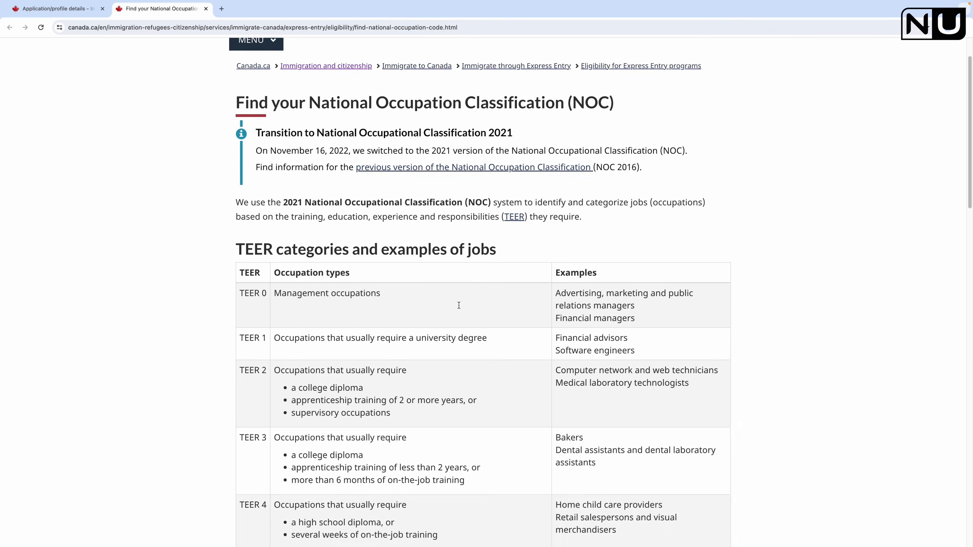
click(459, 307)
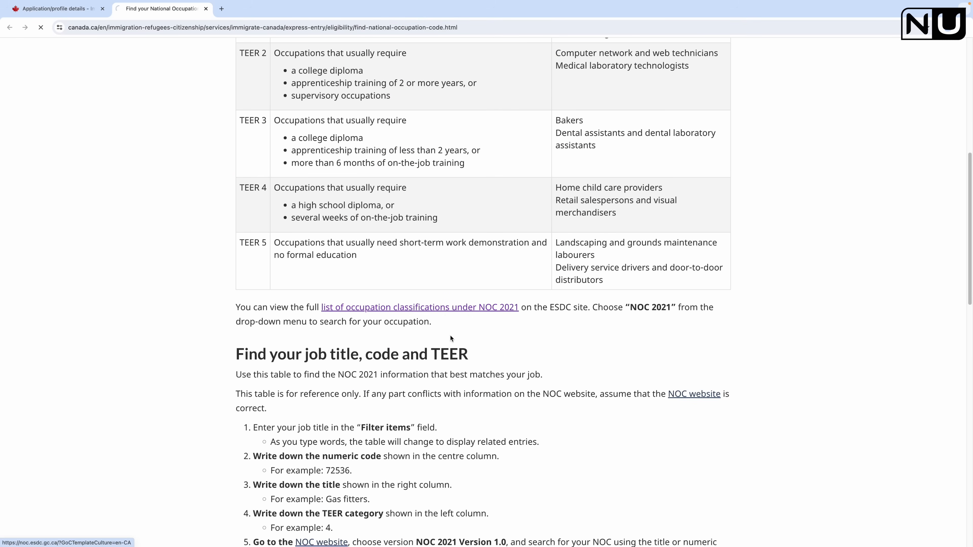
scroll(468, 261, down, 9)
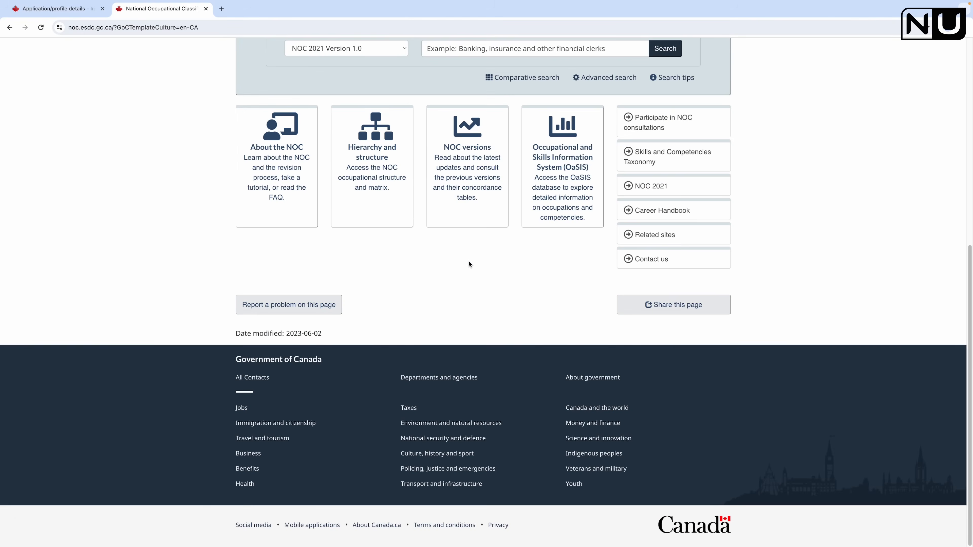
scroll(468, 259, up, 9)
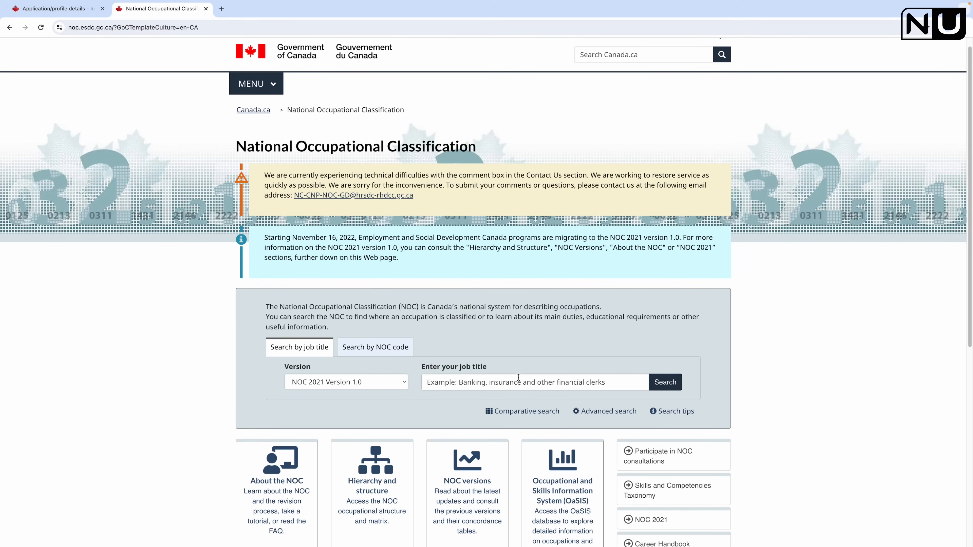
click(488, 386)
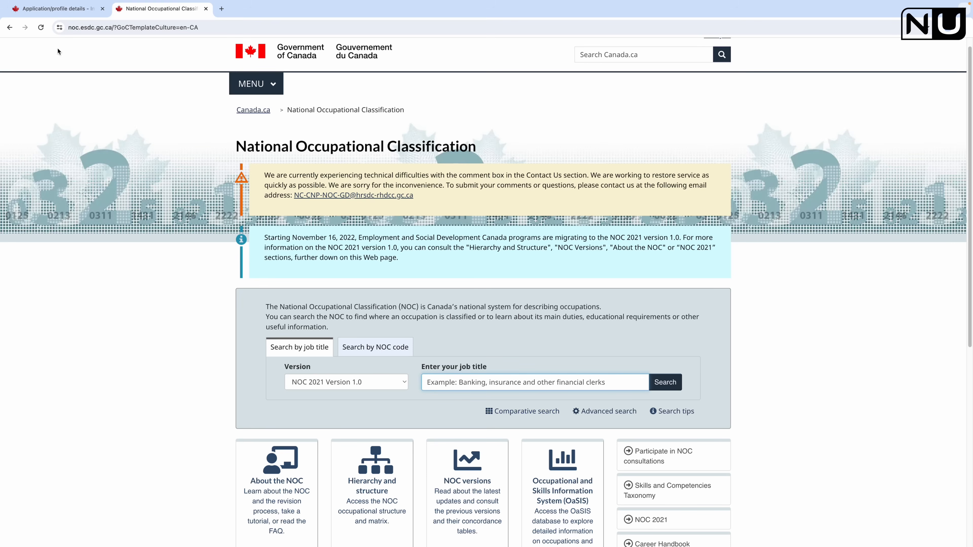
click(44, 9)
Select 33103 – Pharmacy technical assistants and pharmacy assistants as the primary occupation.
click(316, 286)
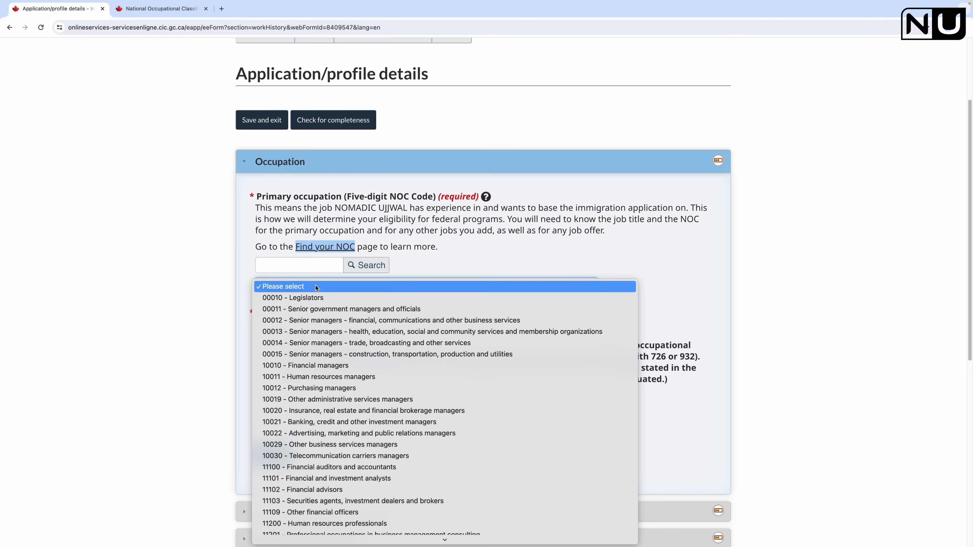
text(33100 - Dental assistants and dental)
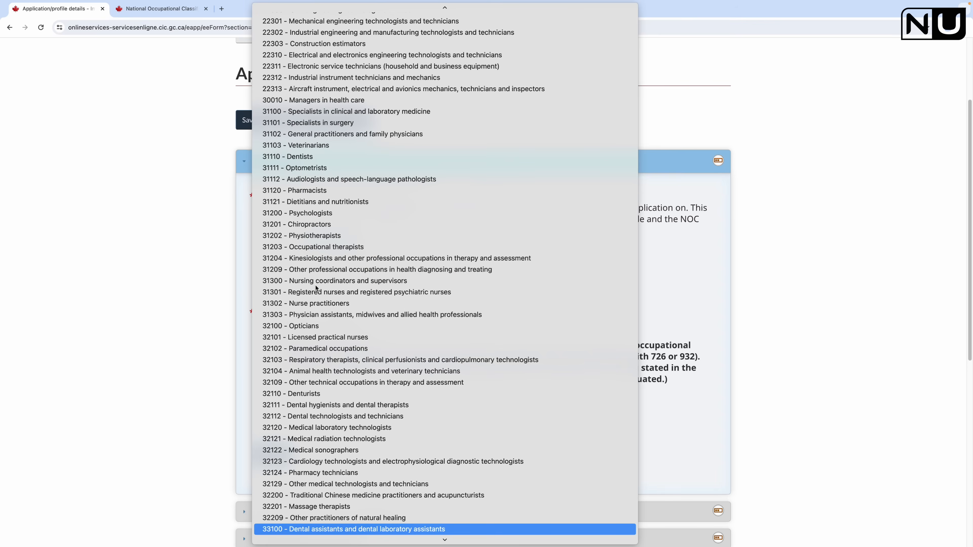
text(11100 - Financial auditors and accountants)
key(Return)
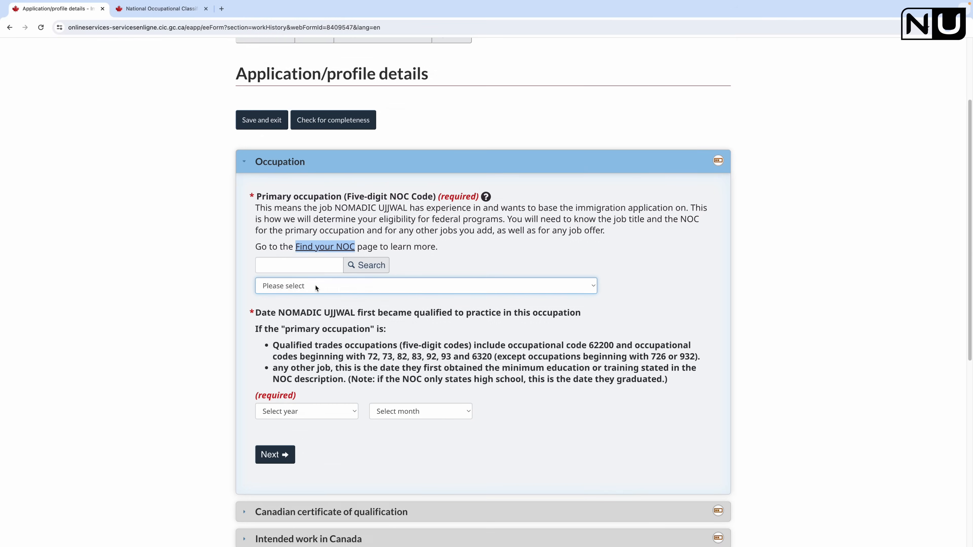
click(349, 288)
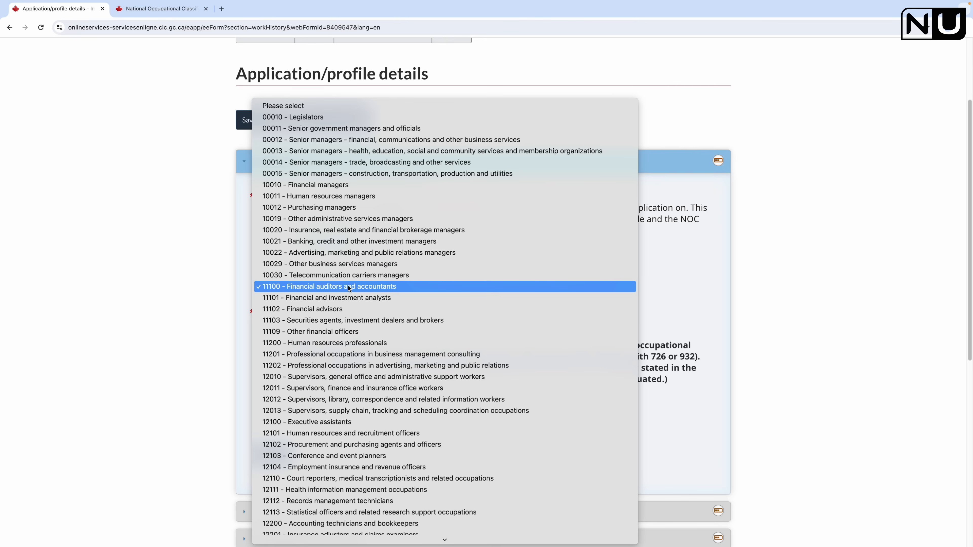
text(33100)
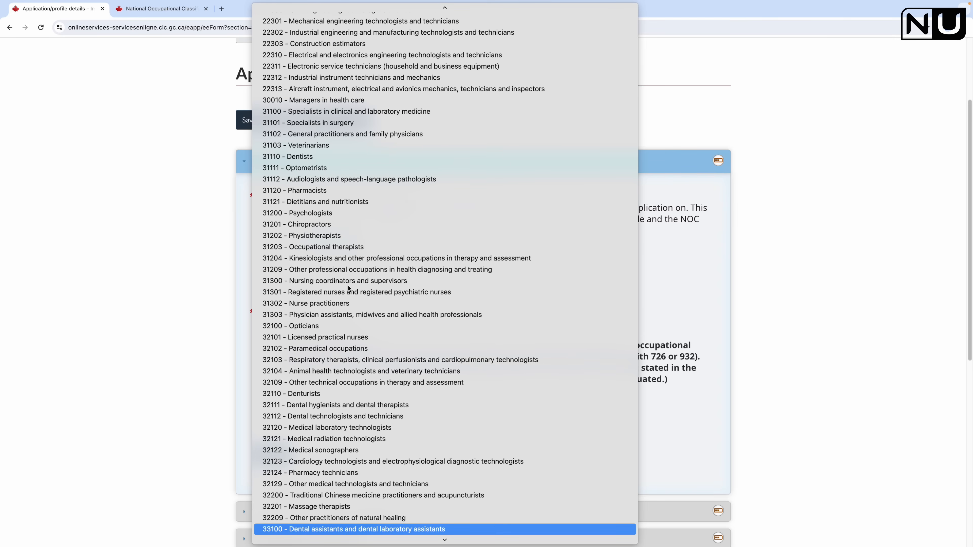
key(Down)
key(Down)
key(Down)
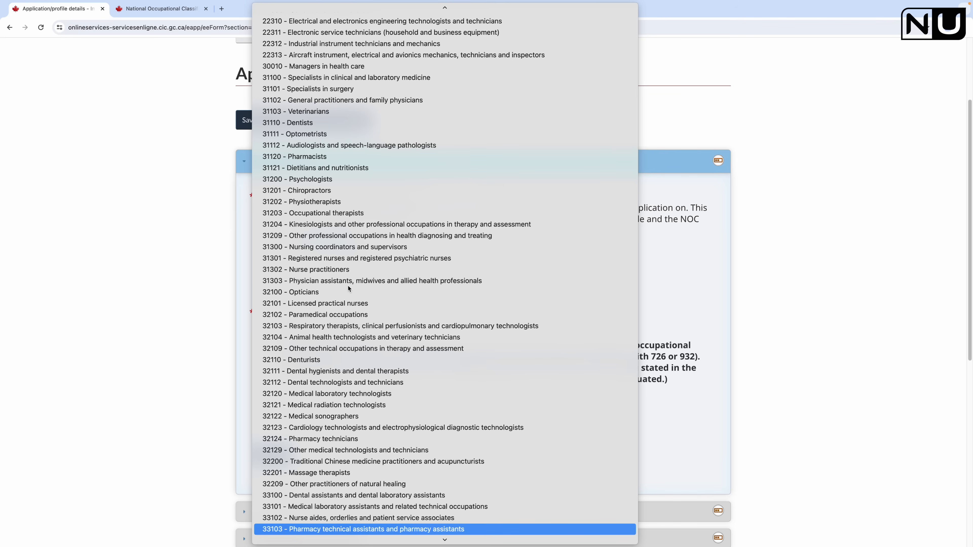
click(314, 531)
click(579, 407)
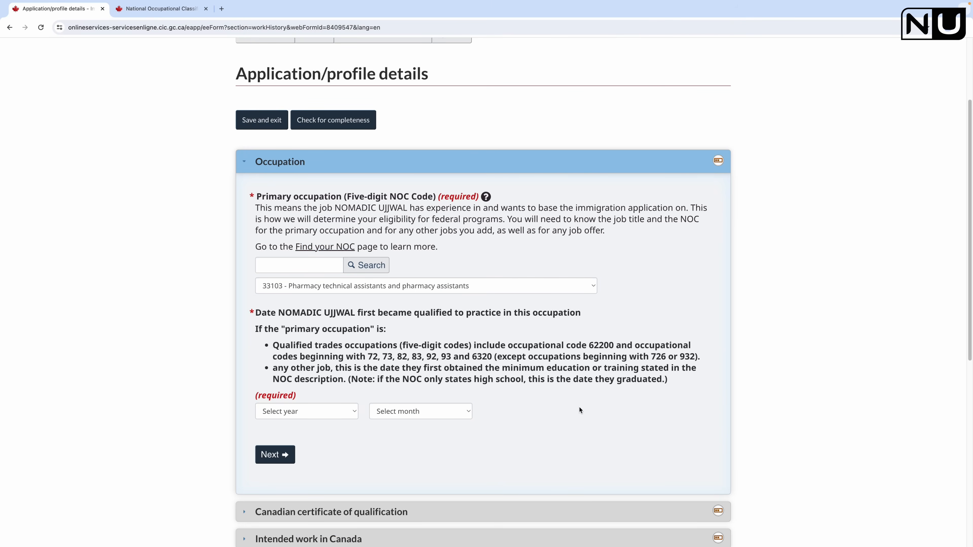
scroll(291, 265, down, 1)
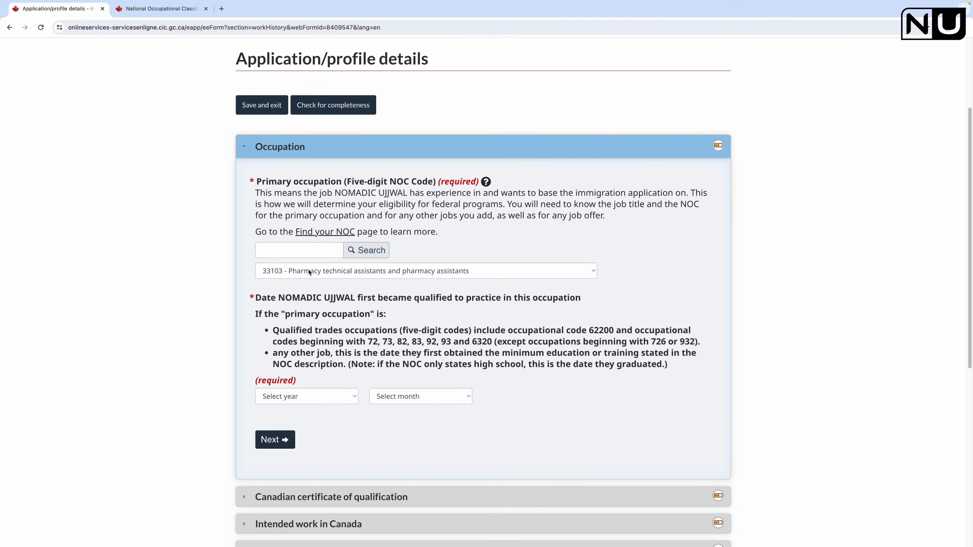
click(310, 252)
Search the NOC site by code 33103 to open its unit group profile.
click(148, 10)
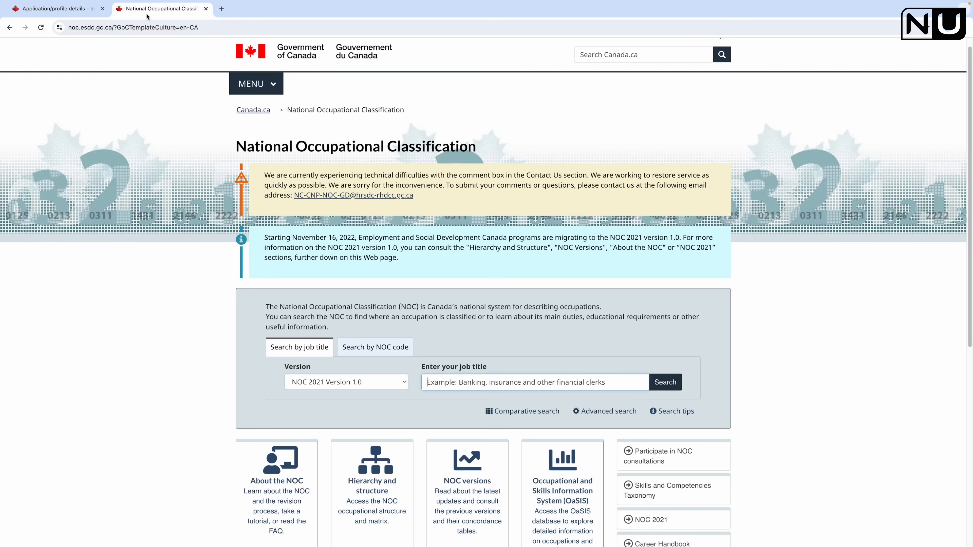
click(374, 347)
click(498, 382)
text(331)
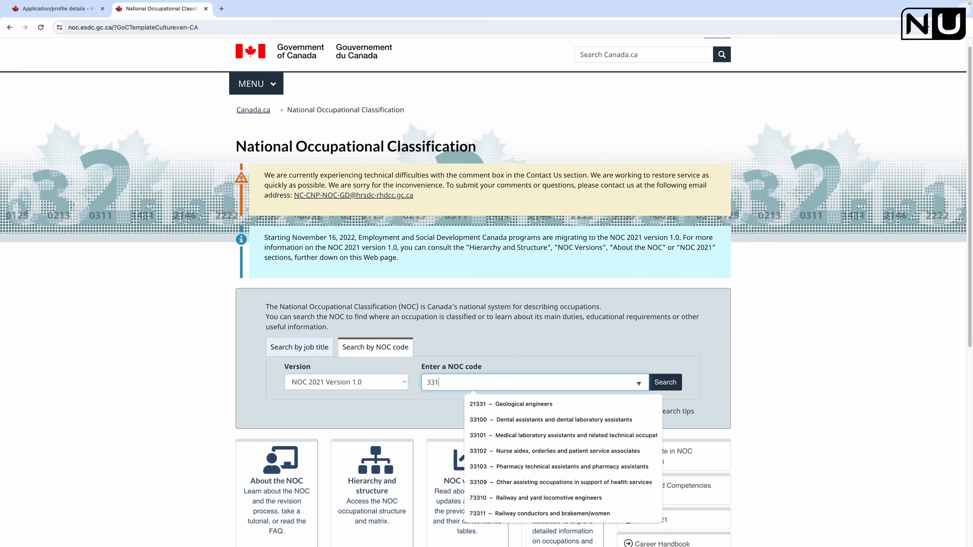
text(03)
click(556, 404)
click(662, 387)
Highlight the education and secondary school requirements for pharmacy technical assistants and assistants.
scroll(558, 364, down, 7)
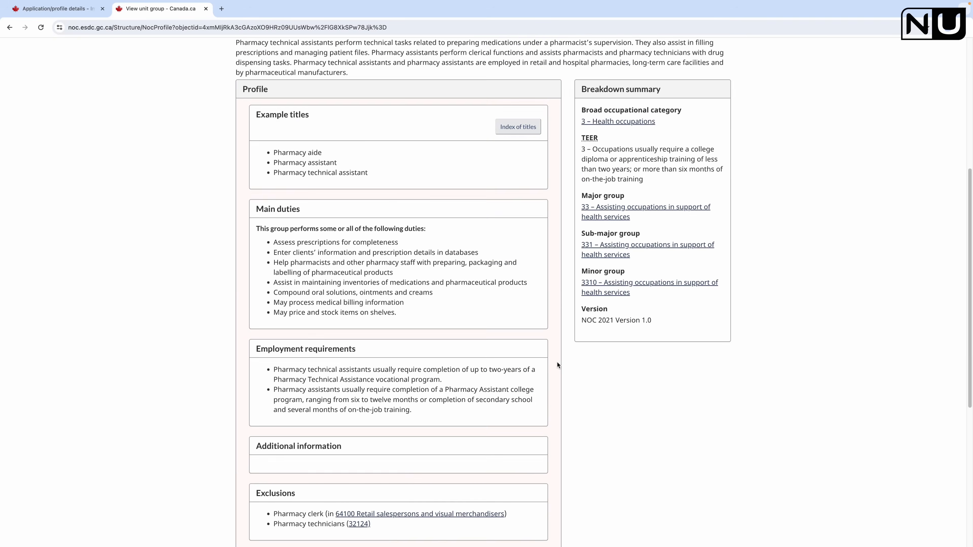
scroll(557, 365, down, 2)
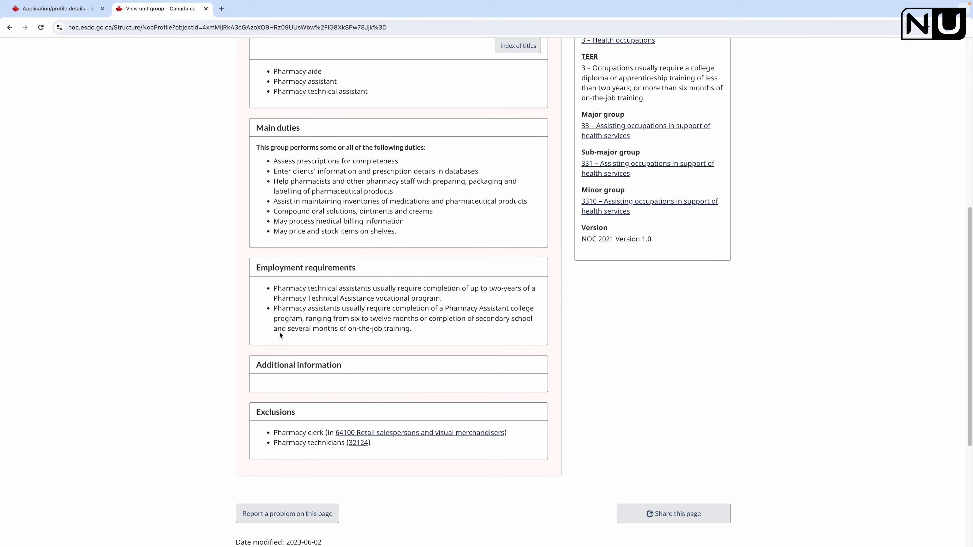
drag(272, 288, 439, 299)
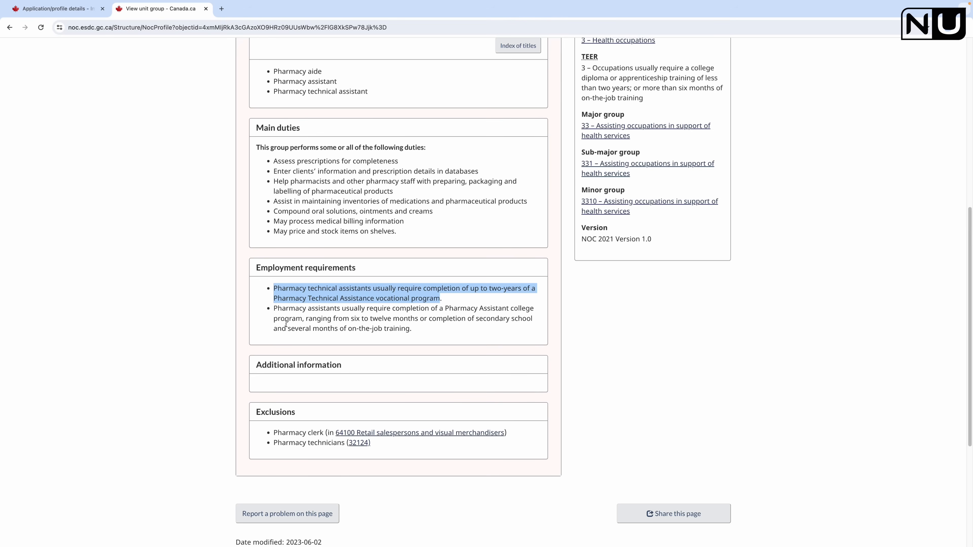
drag(275, 309, 461, 330)
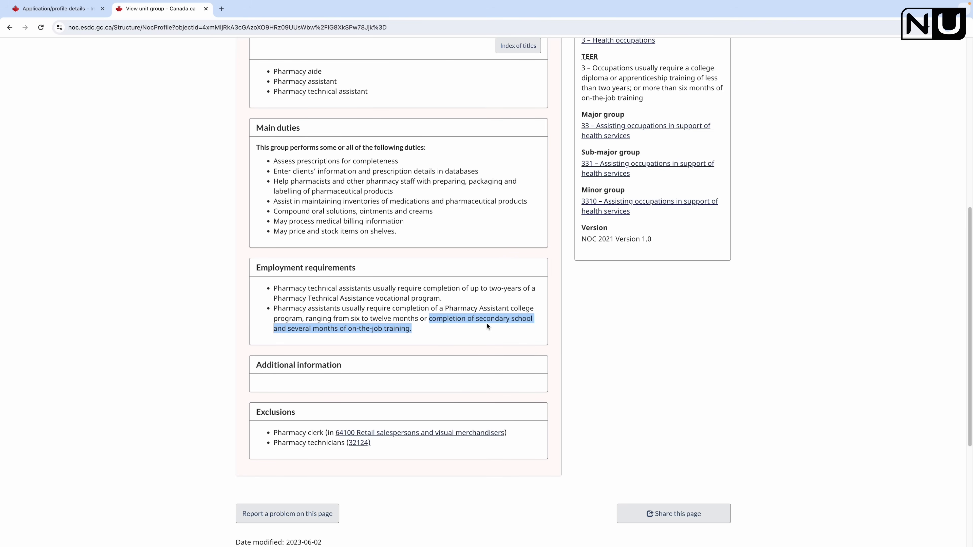
Set the qualification date to May 2012 and proceed to the next section.
click(64, 12)
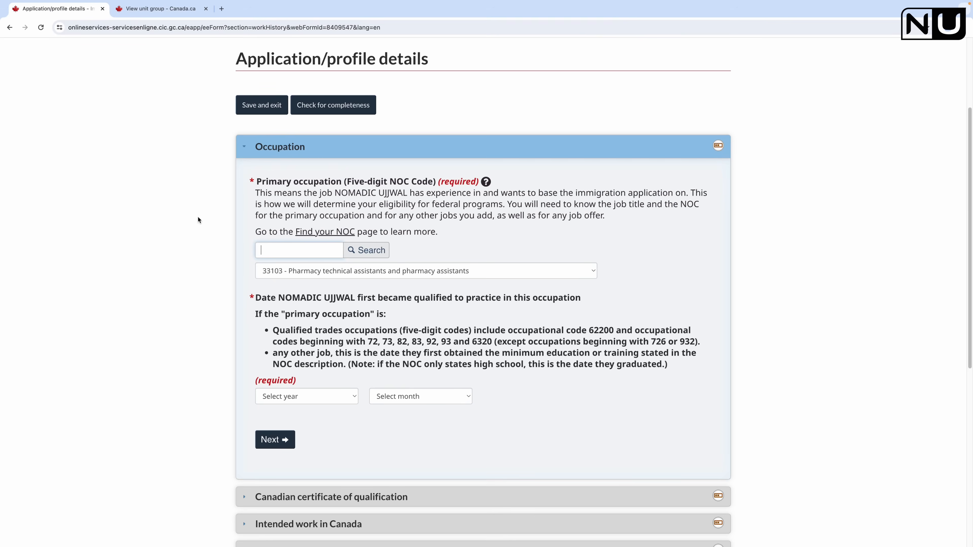
scroll(475, 416, down, 2)
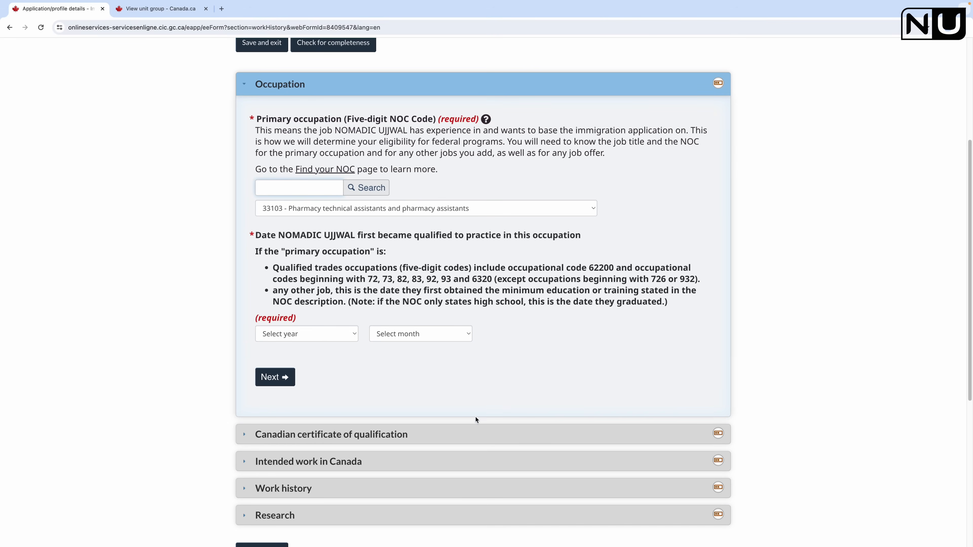
click(318, 333)
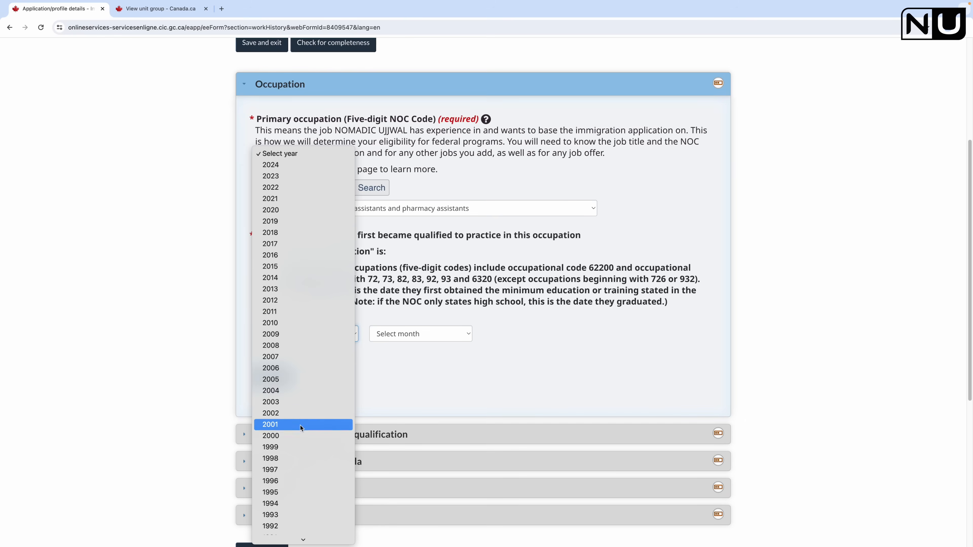
click(284, 300)
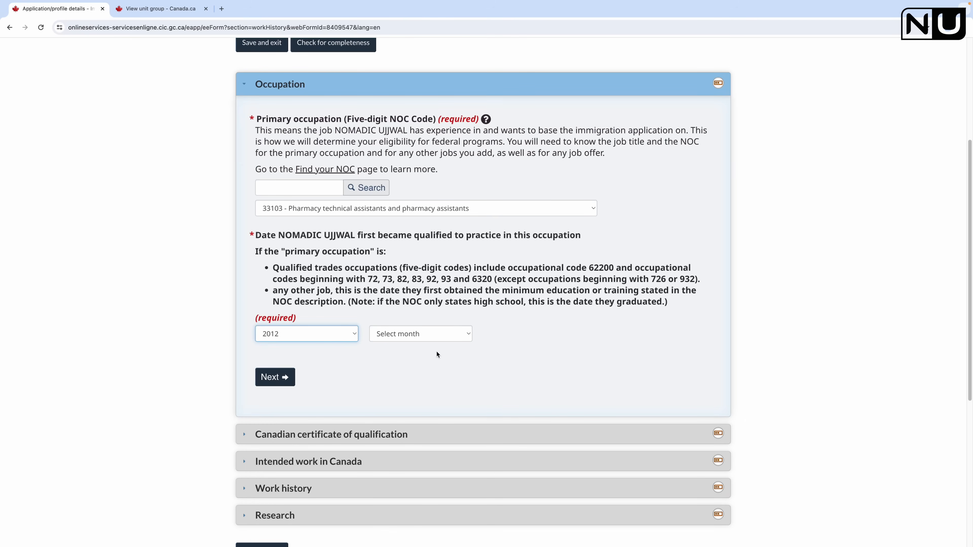
click(436, 333)
click(395, 390)
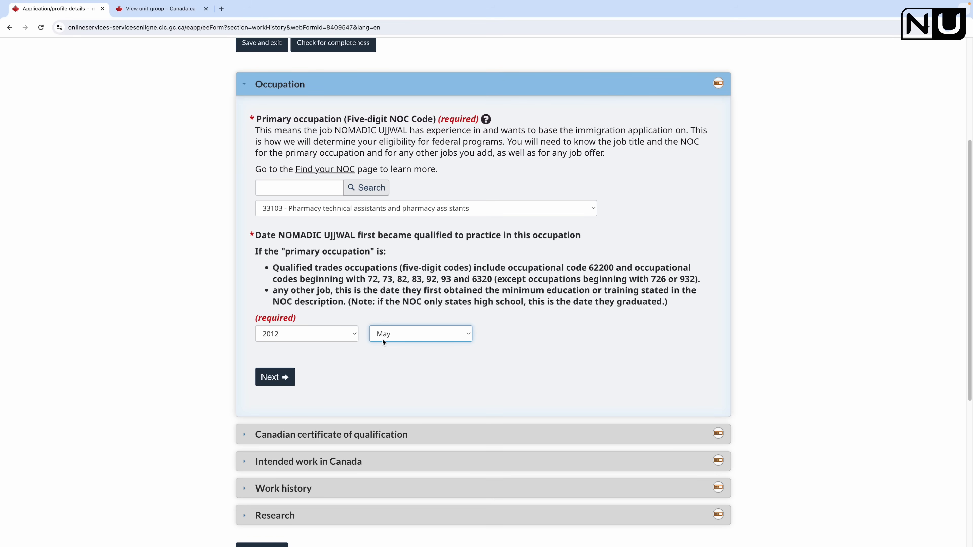
click(283, 383)
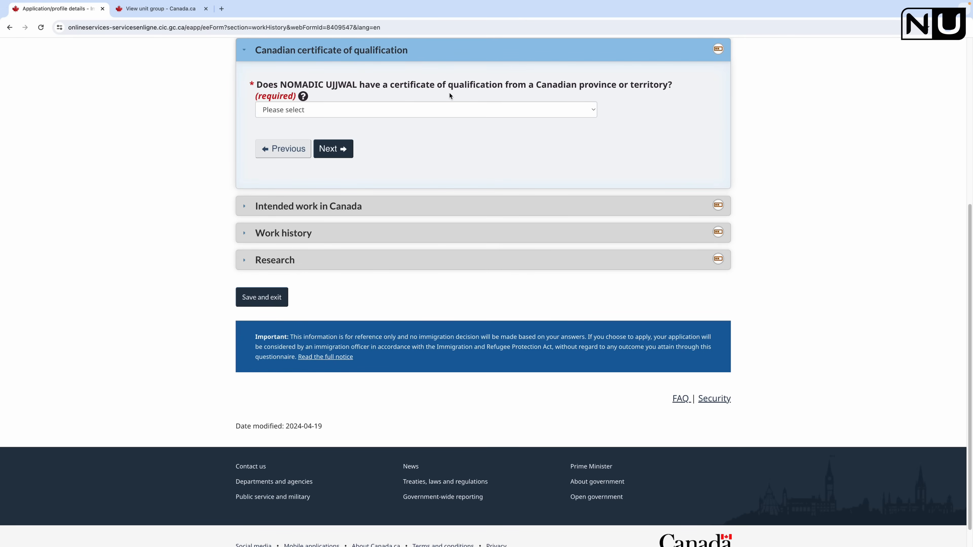
Answer No to holding a Canadian certificate of qualification and continue.
click(583, 109)
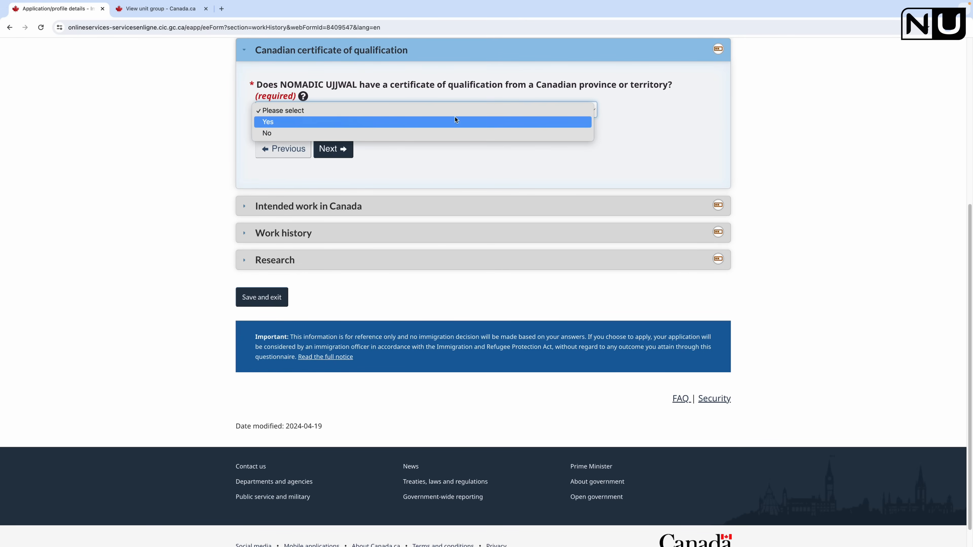
click(375, 130)
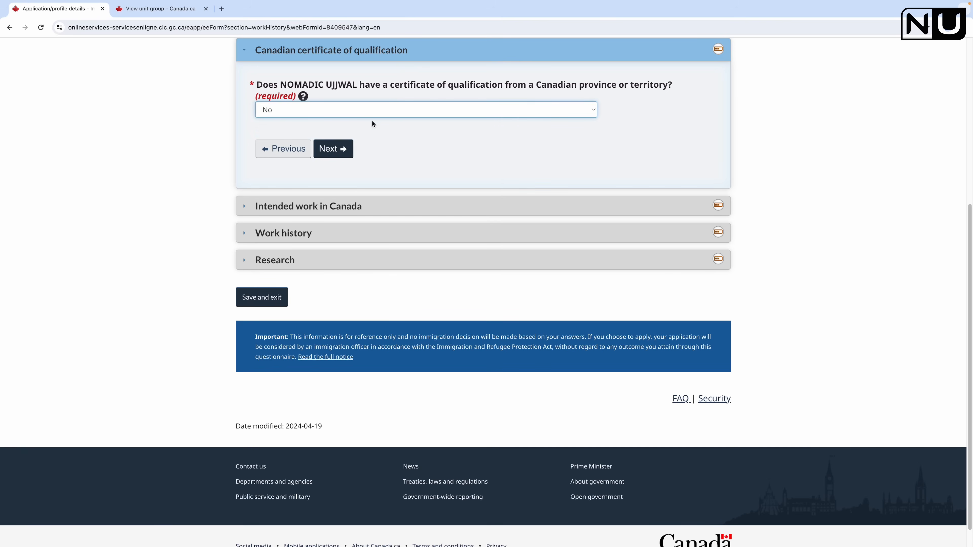
click(335, 148)
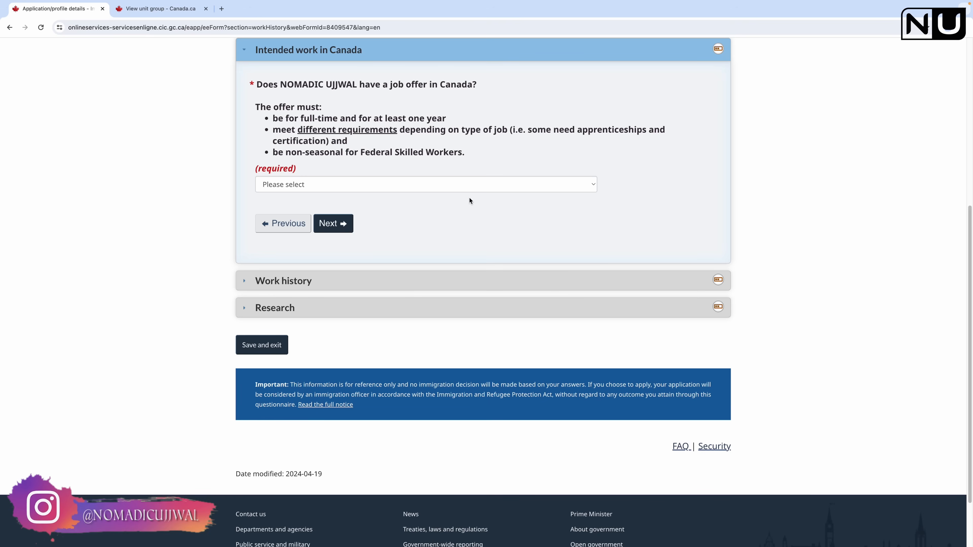
Answer Yes to having a job offer, full-time one-year work, and non-seasonal work.
click(387, 189)
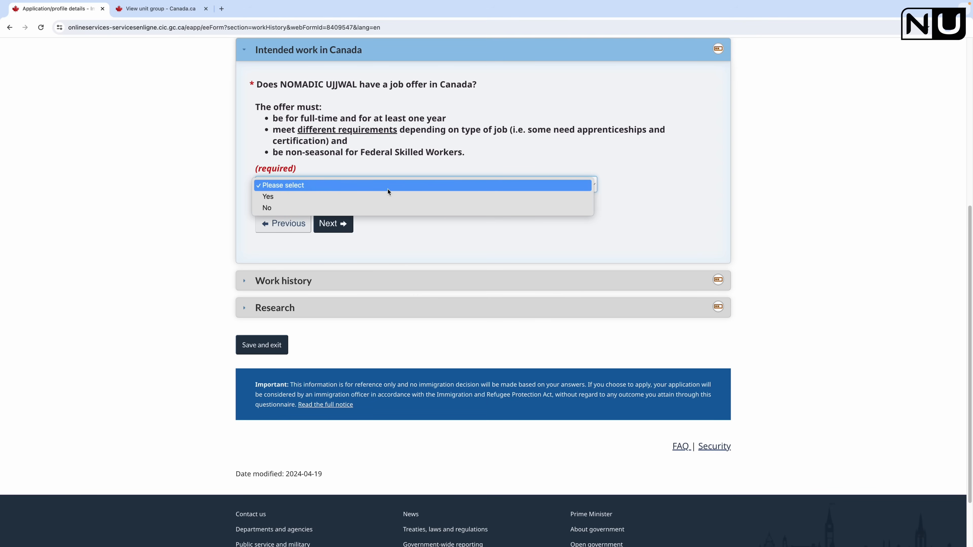
click(383, 196)
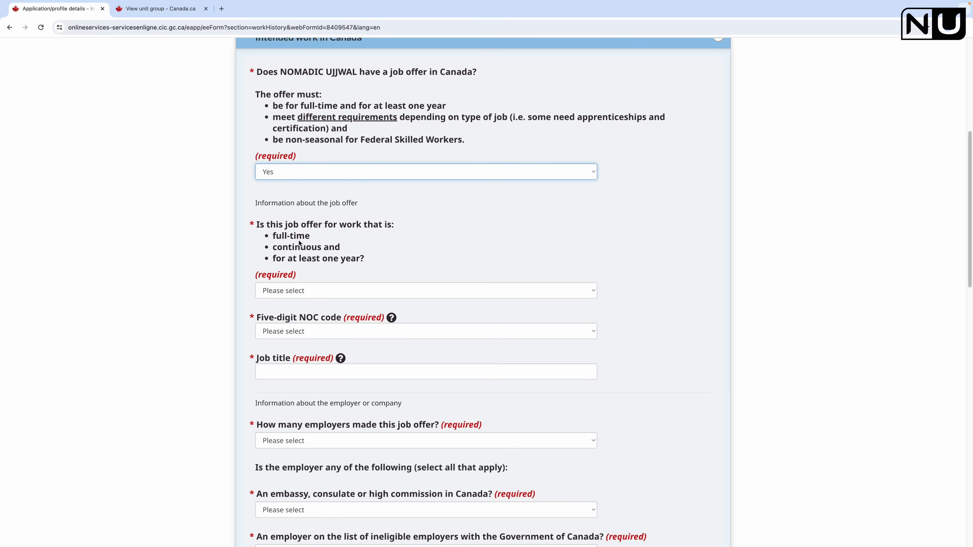
click(319, 291)
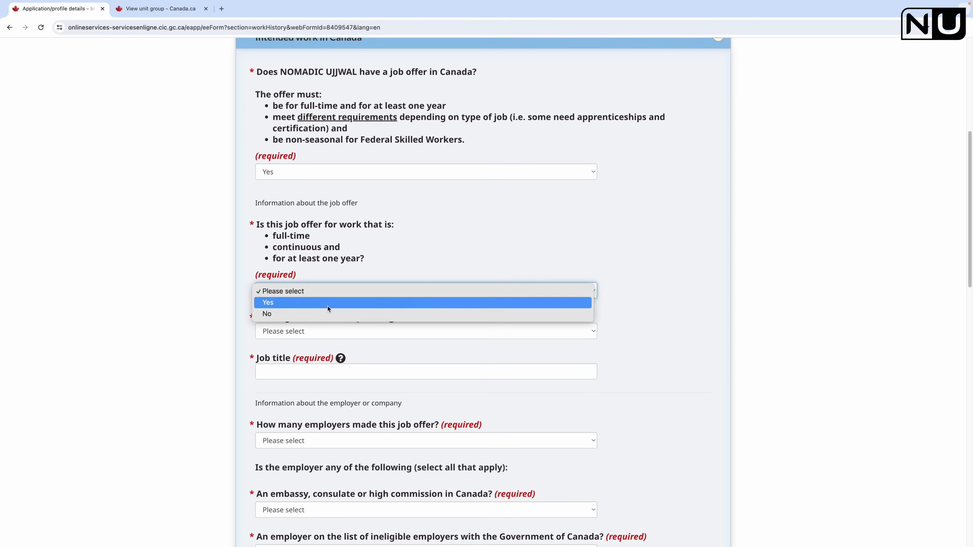
click(328, 305)
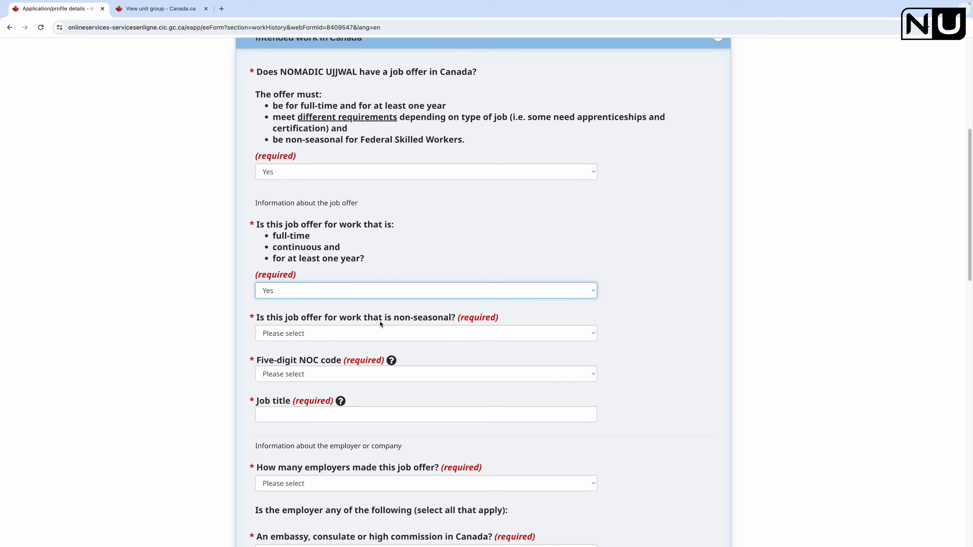
click(371, 335)
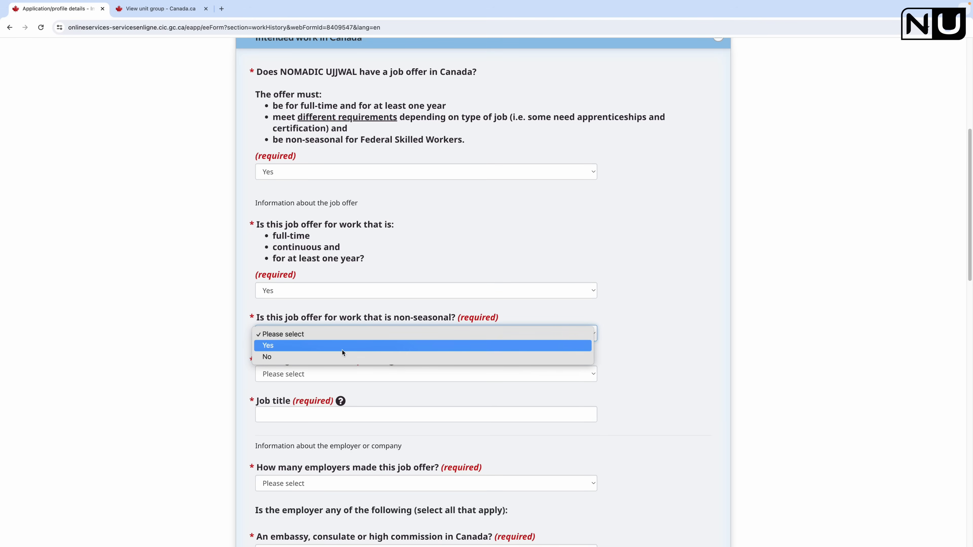
click(343, 350)
scroll(515, 368, down, 2)
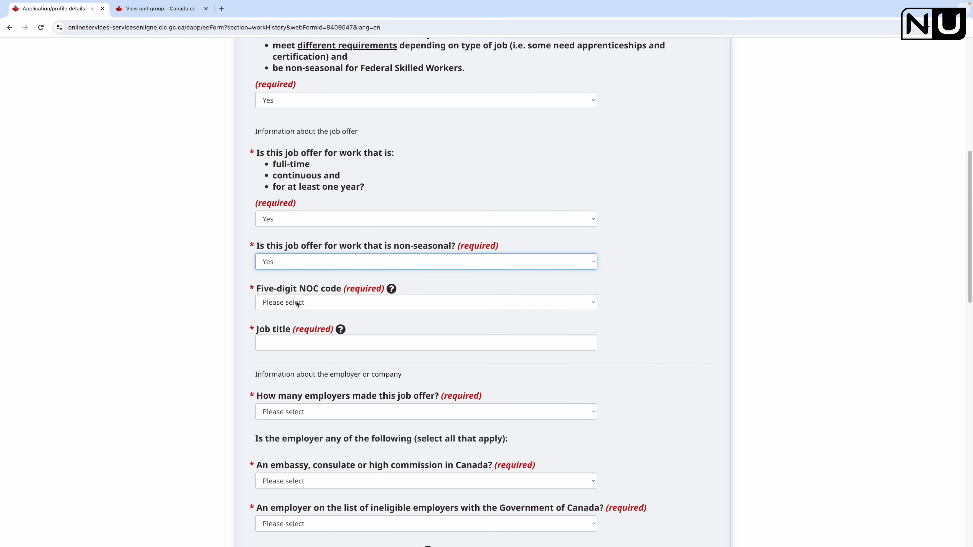
Set the job offer NOC to 33103 with job title 'Pharmacy Asisitant'.
click(302, 303)
text(33)
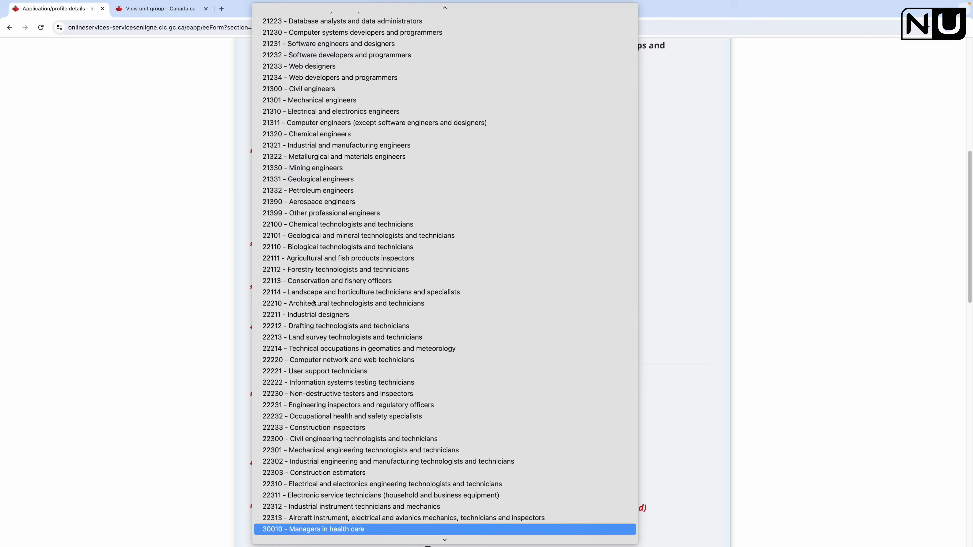
text(11)
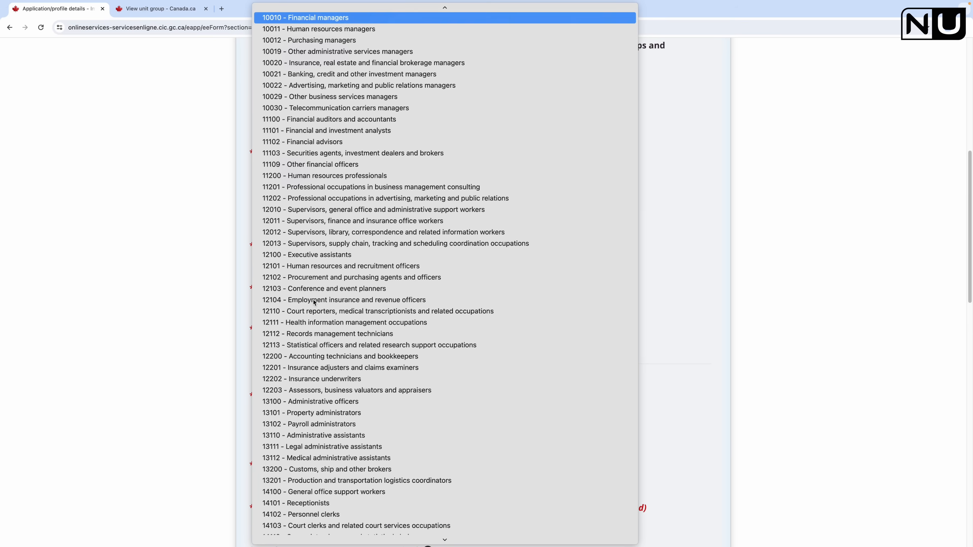
text(33)
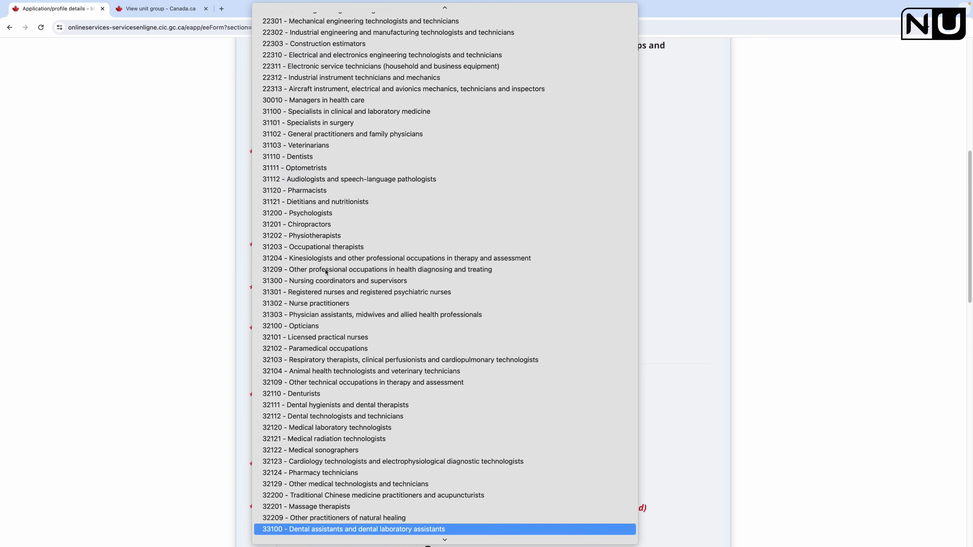
scroll(315, 508, down, 1)
scroll(308, 531, down, 1)
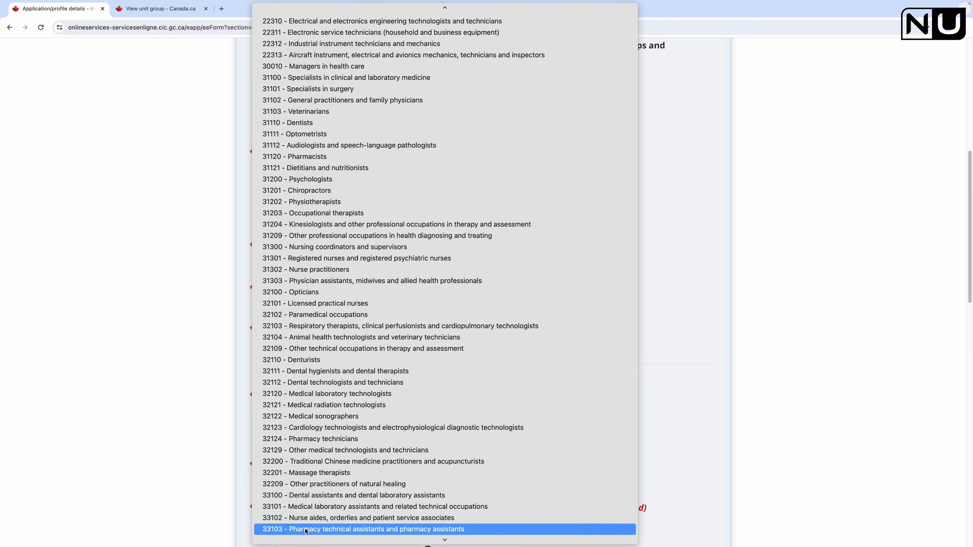
click(308, 529)
click(321, 343)
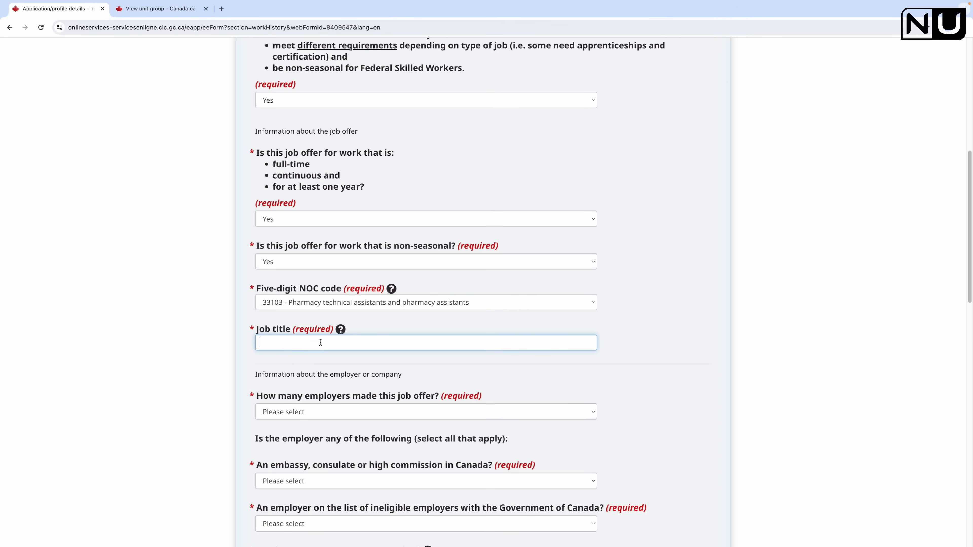
text(Pharmacy Asisitant)
scroll(325, 365, down, 2)
scroll(326, 368, down, 3)
Set one employer and answer No to the embassy and ineligible employer questions.
click(362, 254)
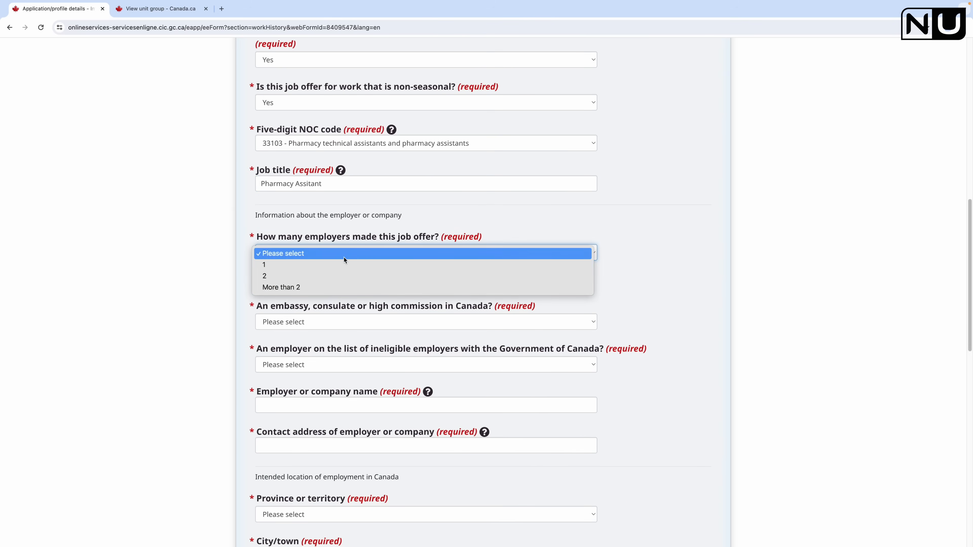
click(329, 269)
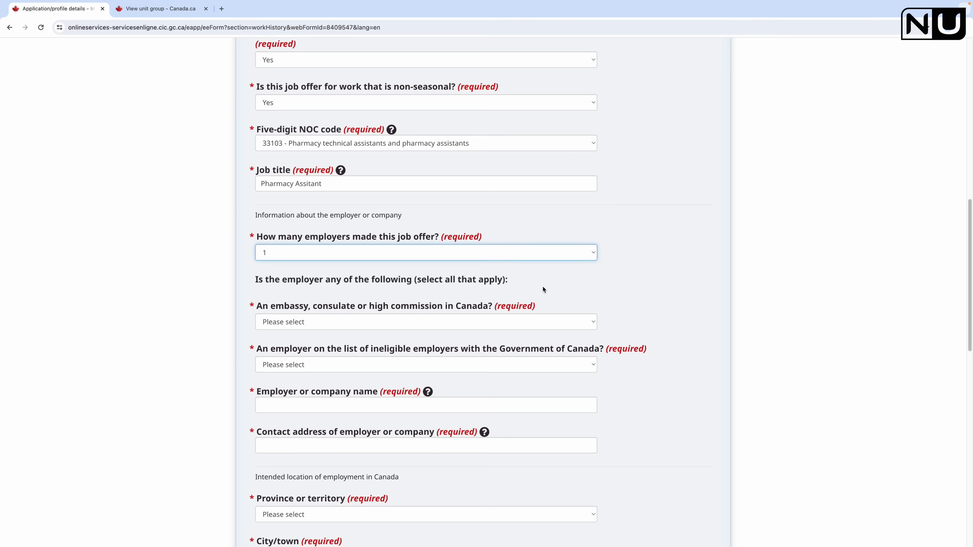
click(393, 322)
click(334, 341)
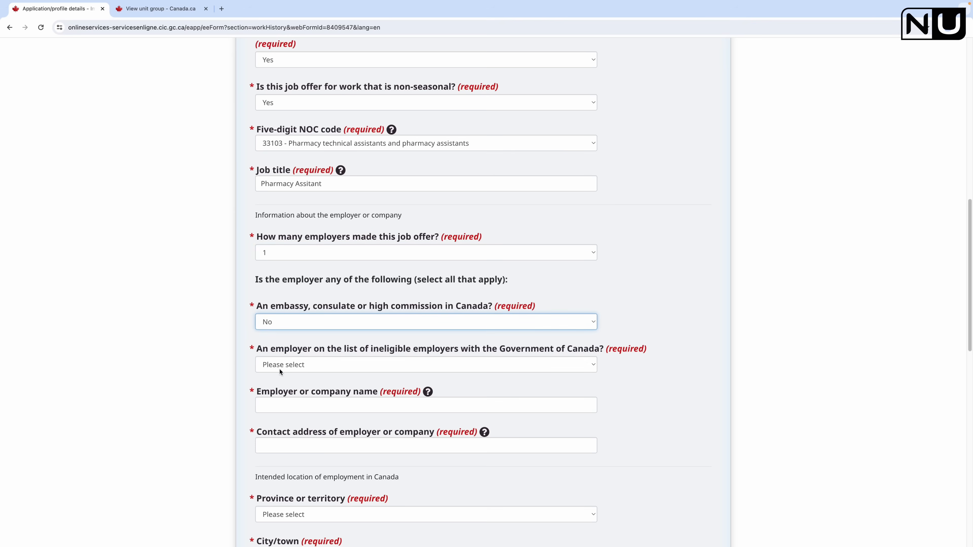
click(380, 366)
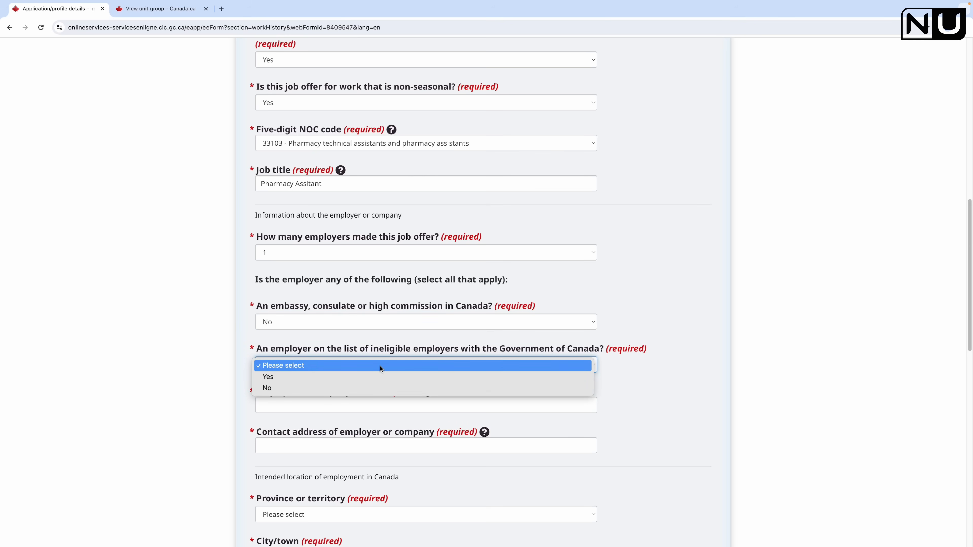
click(353, 390)
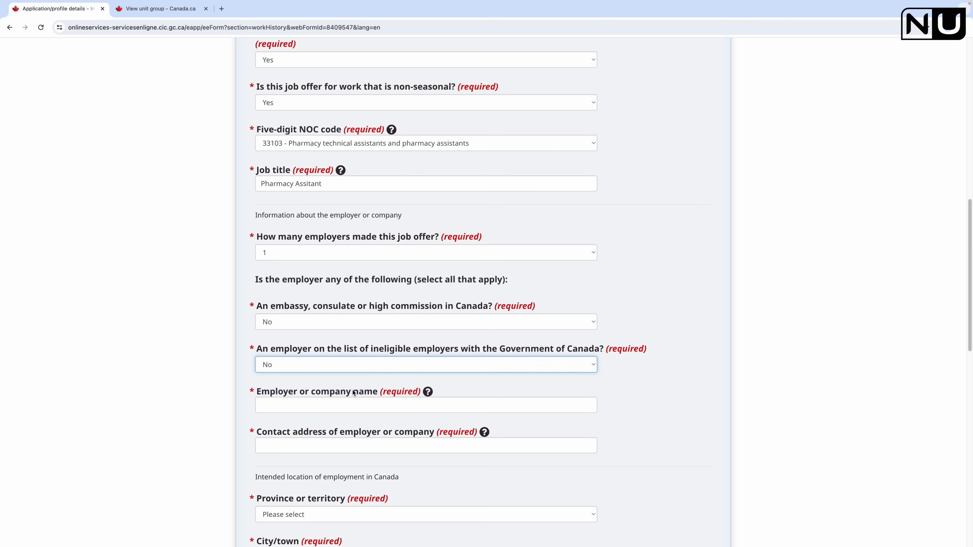
scroll(290, 320, down, 2)
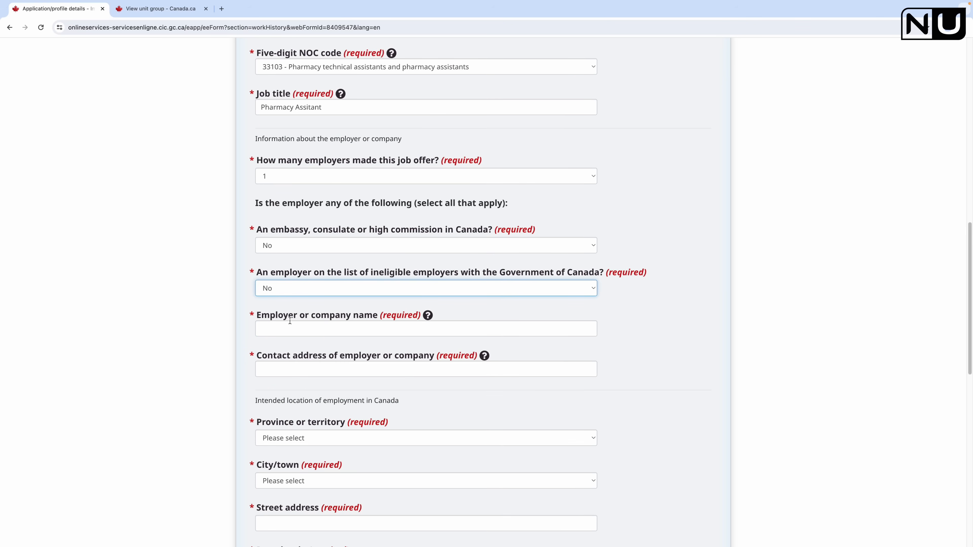
Enter employer name XYZ and the employer's contact address.
click(351, 329)
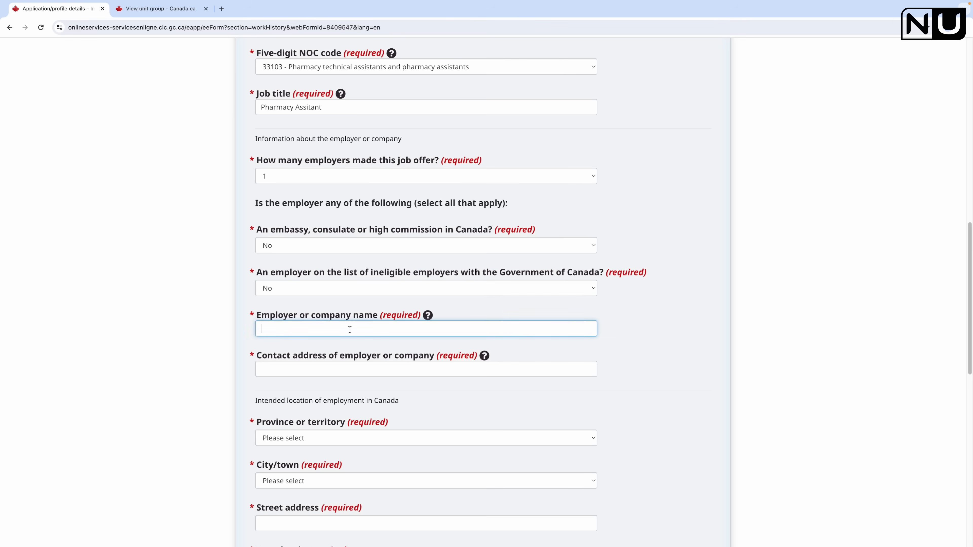
text(XYZ)
click(328, 367)
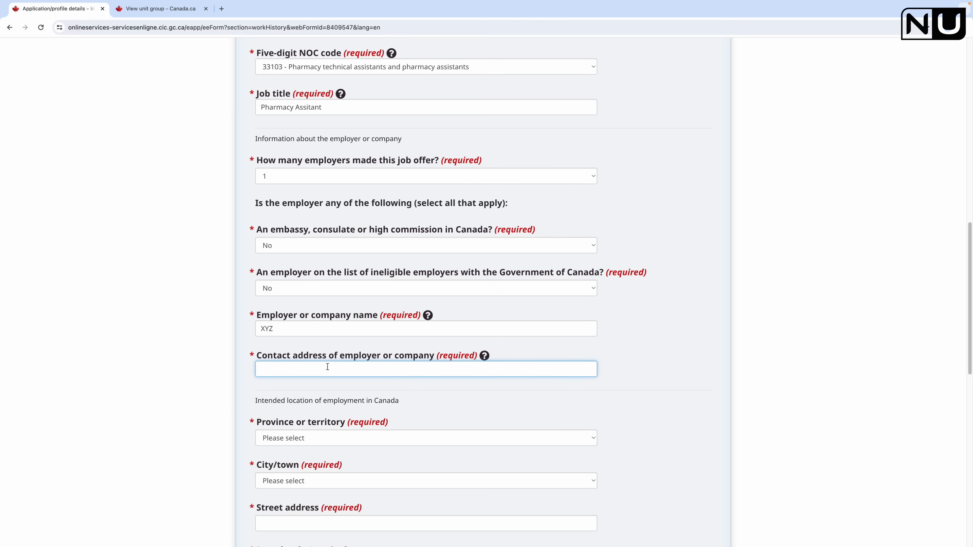
text(Polson rd, Vancouver)
scroll(281, 356, down, 4)
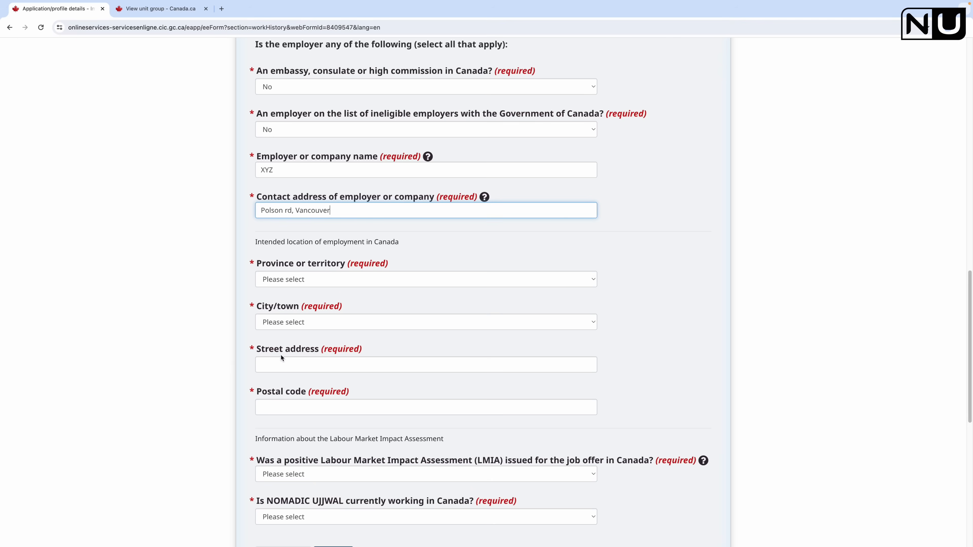
Set the work location province to British Columbia and city to Vancouver.
click(323, 285)
click(308, 304)
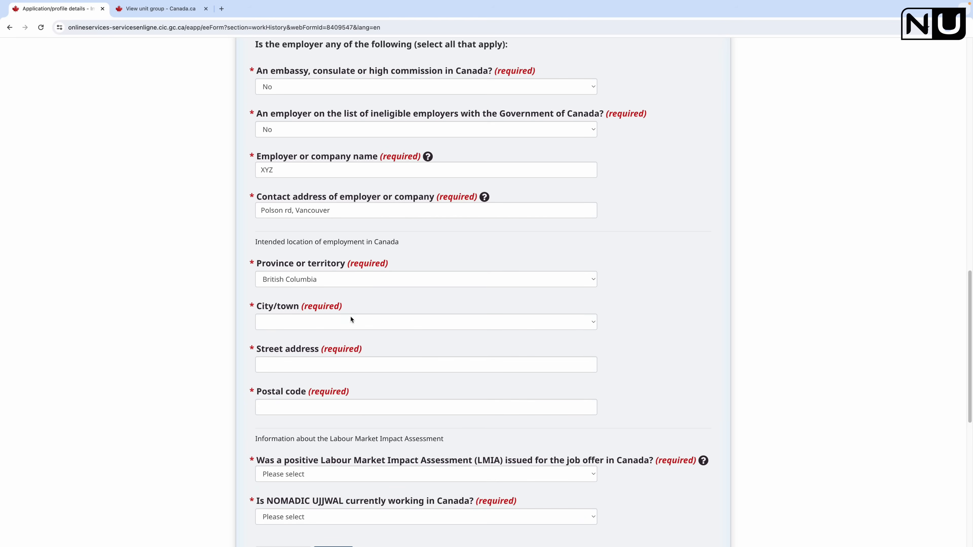
click(350, 321)
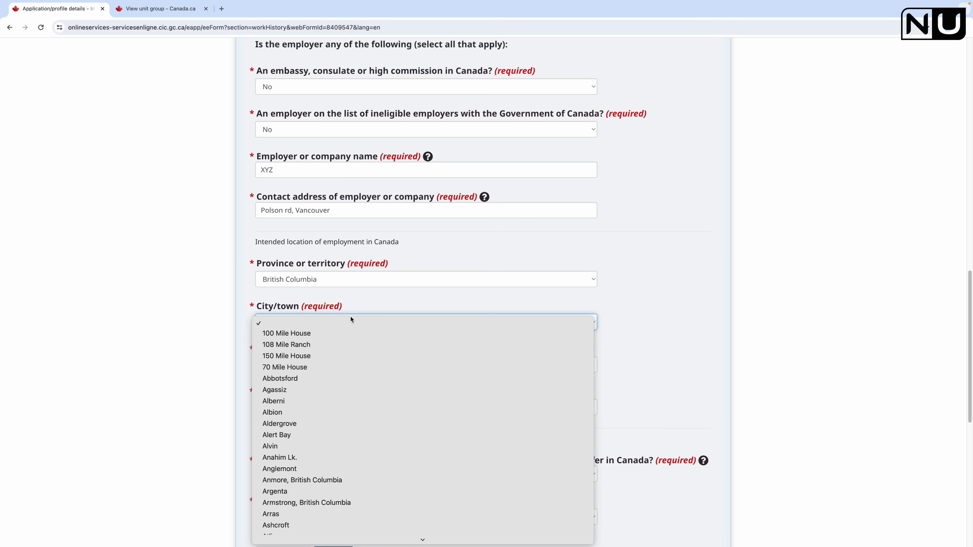
text(ve)
key(Home)
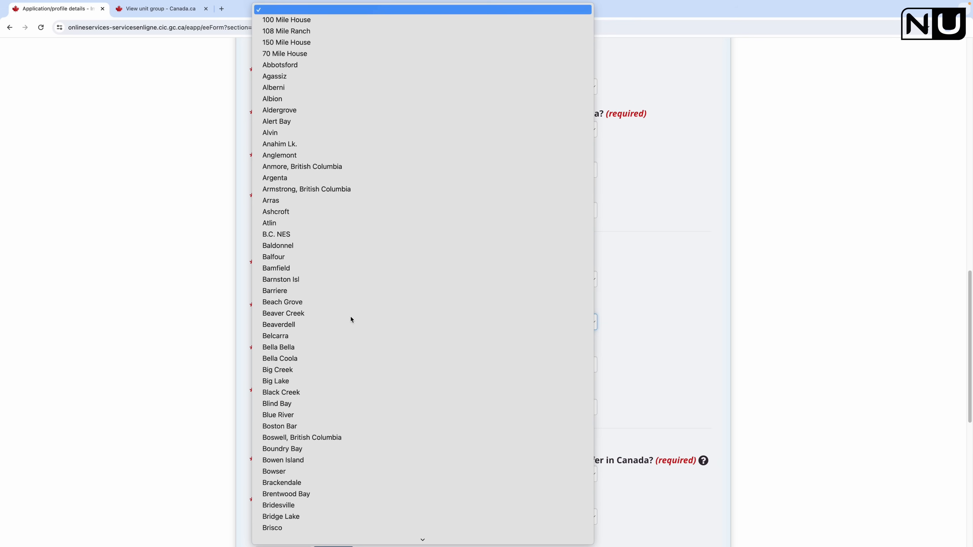
key(v)
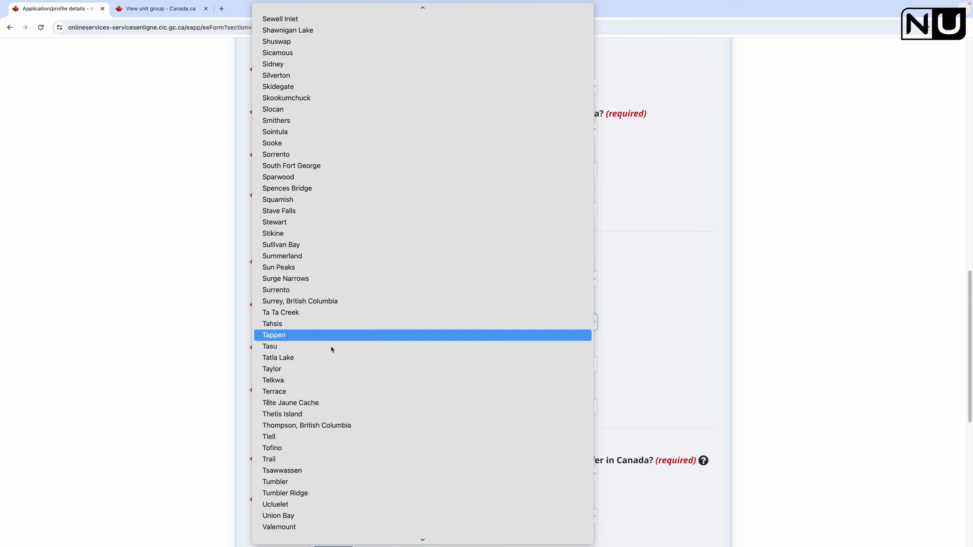
scroll(326, 437, down, 2)
click(295, 528)
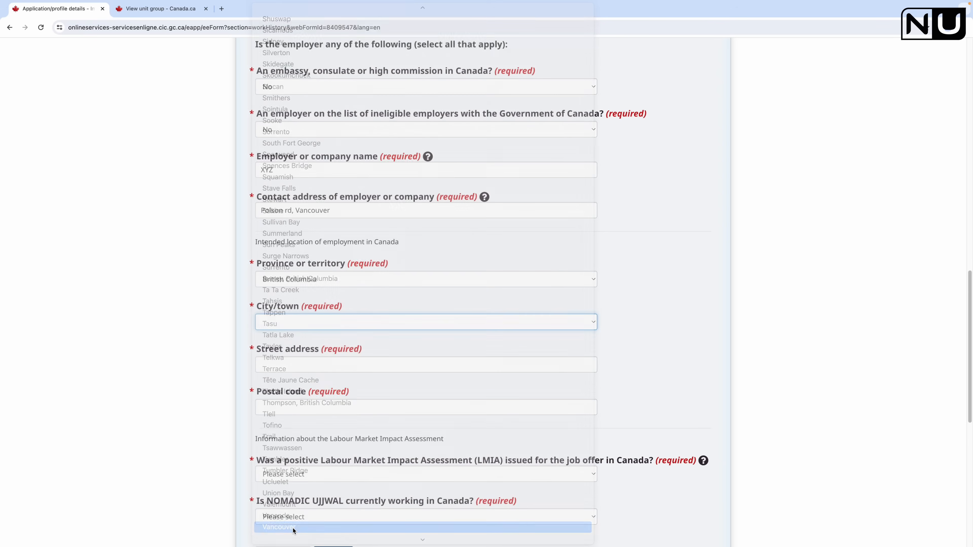
Enter the employer's street address and postal code.
click(315, 364)
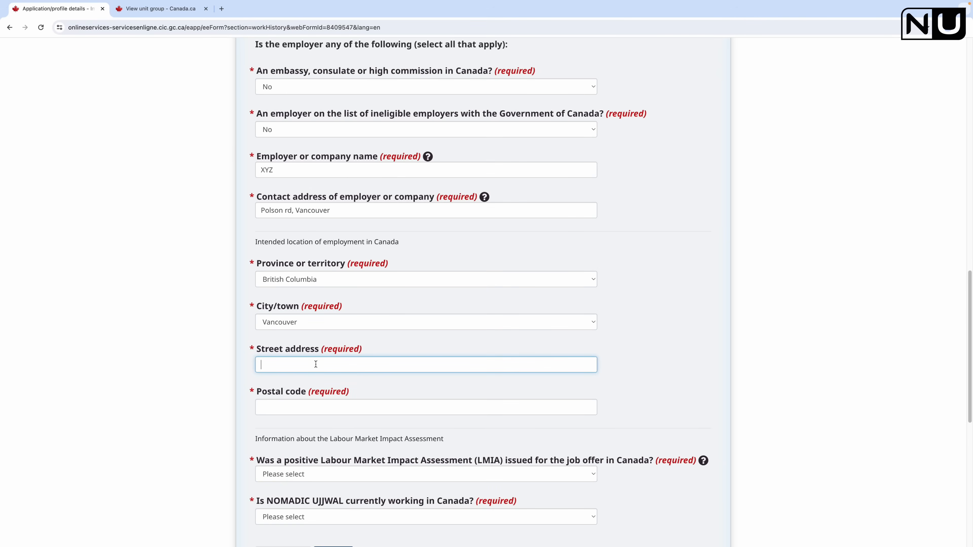
text(polson)
text(rs, vancoiuve)
key(BackSpace)
key(BackSpace)
text(uver)
click(371, 409)
text(v1)
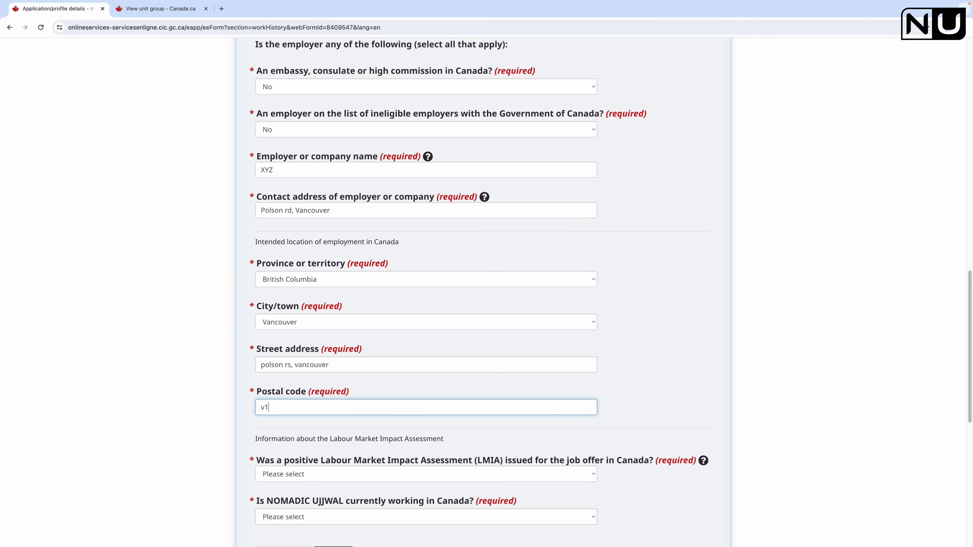
text(m 4r3)
scroll(386, 431, down, 5)
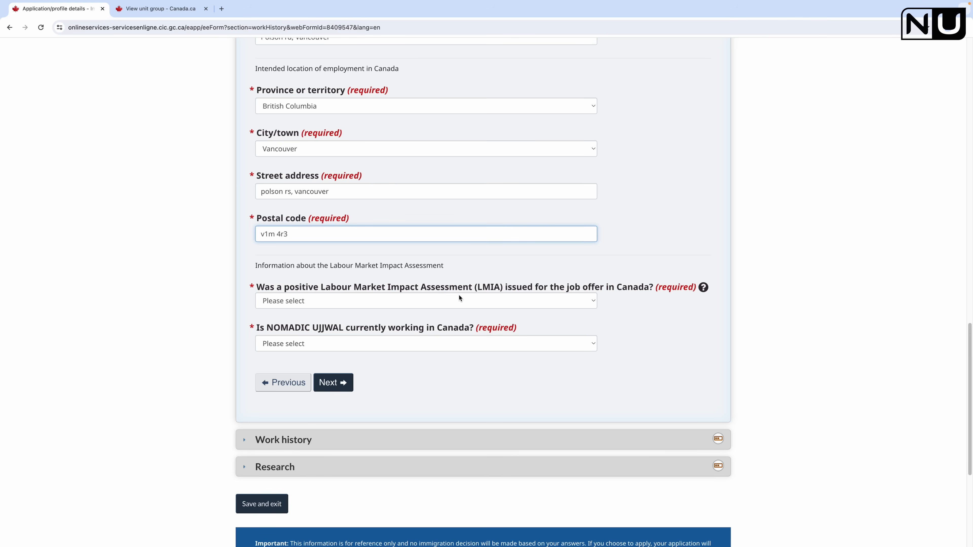
Answer No to LMIA, Yes to currently working in Canada and holding a valid permit.
click(519, 300)
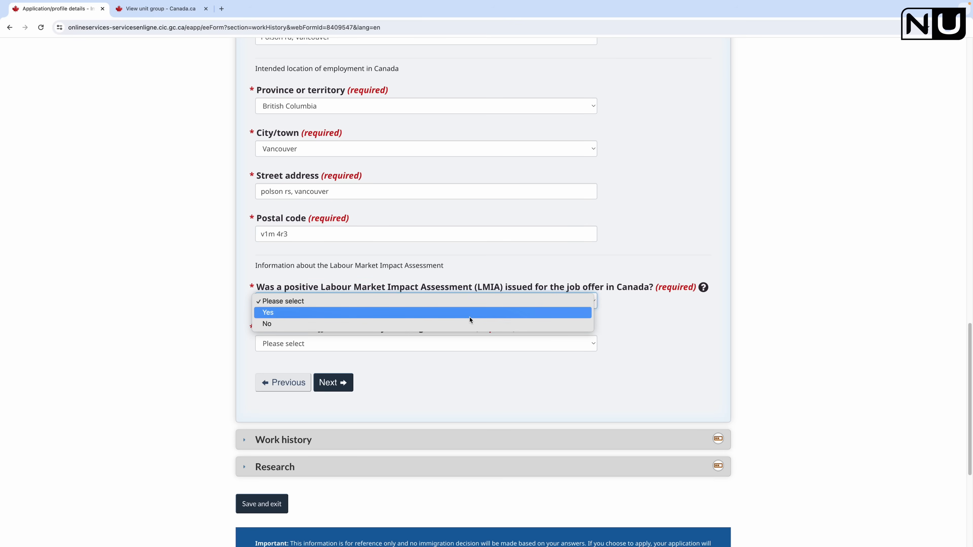
click(415, 326)
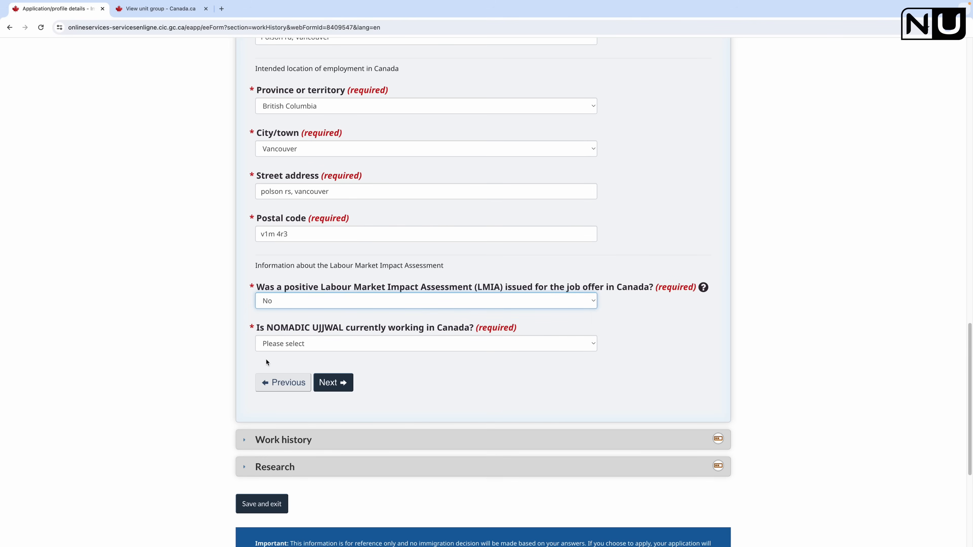
click(441, 344)
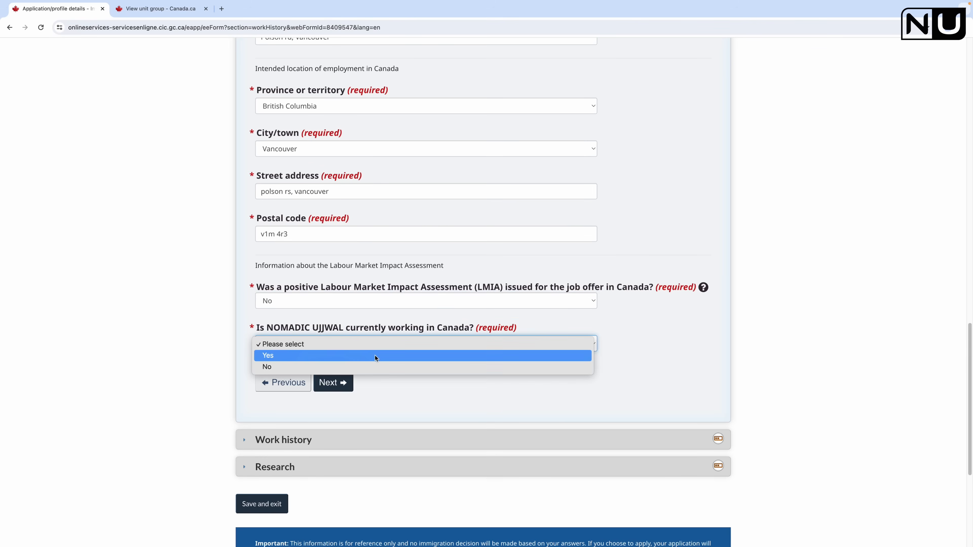
click(370, 357)
click(334, 383)
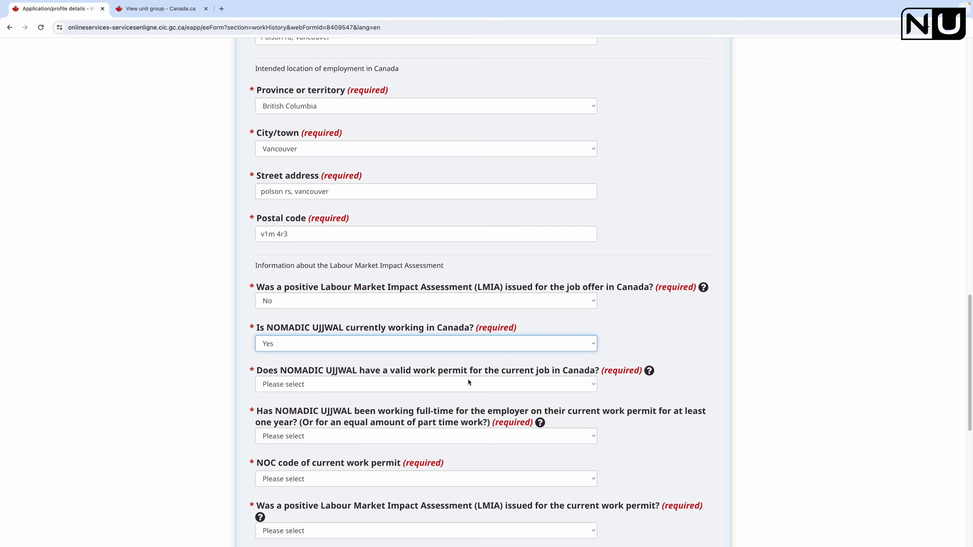
click(514, 381)
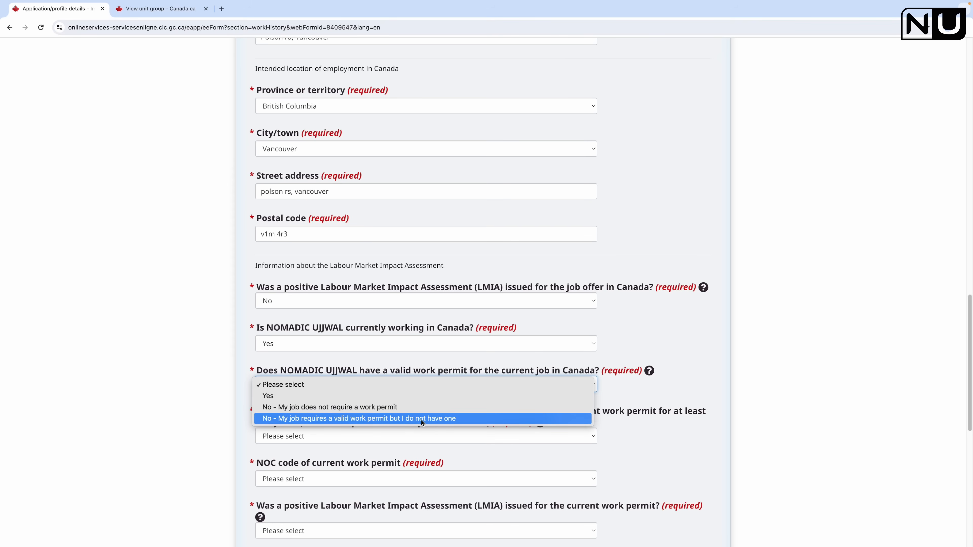
click(298, 396)
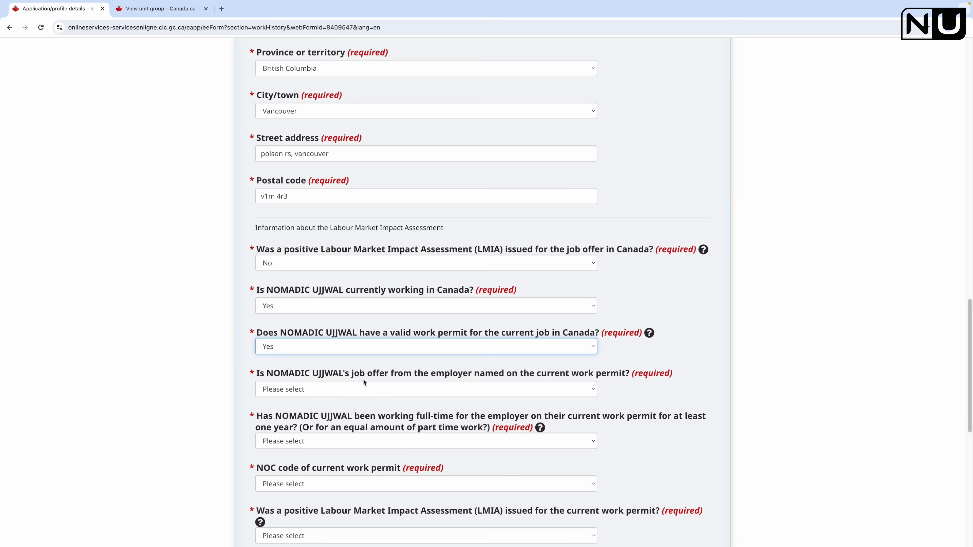
Answer No to offer from the permit employer and to one year full-time work.
scroll(319, 365, down, 1)
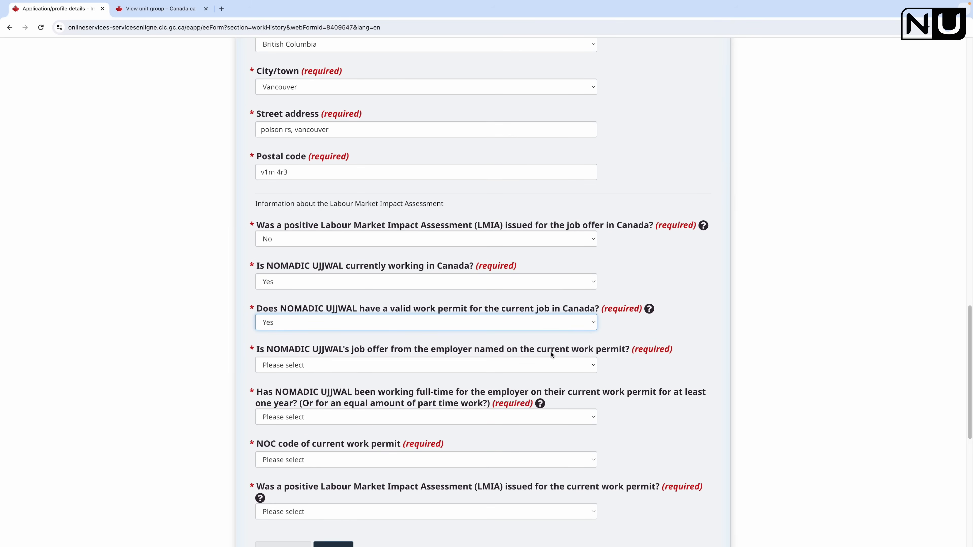
click(558, 362)
click(390, 389)
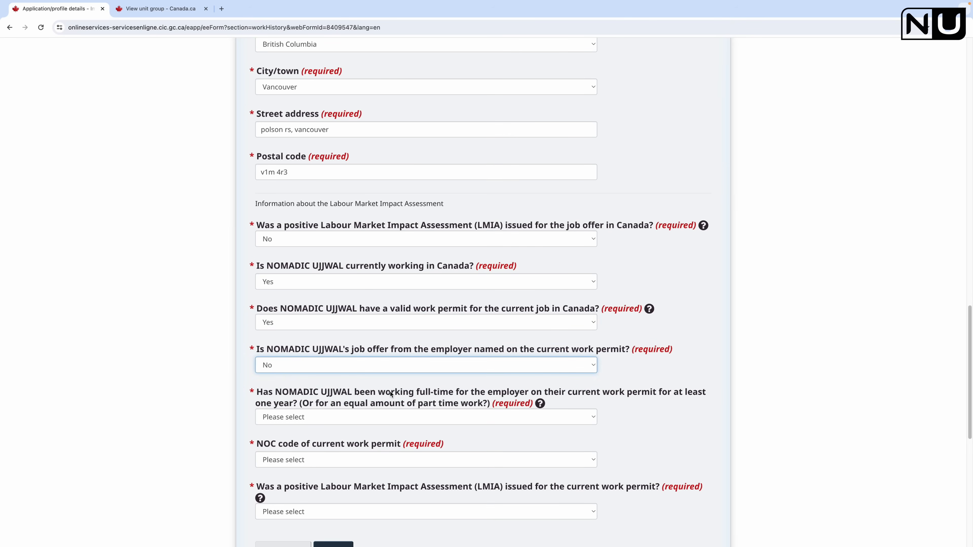
scroll(391, 391, down, 5)
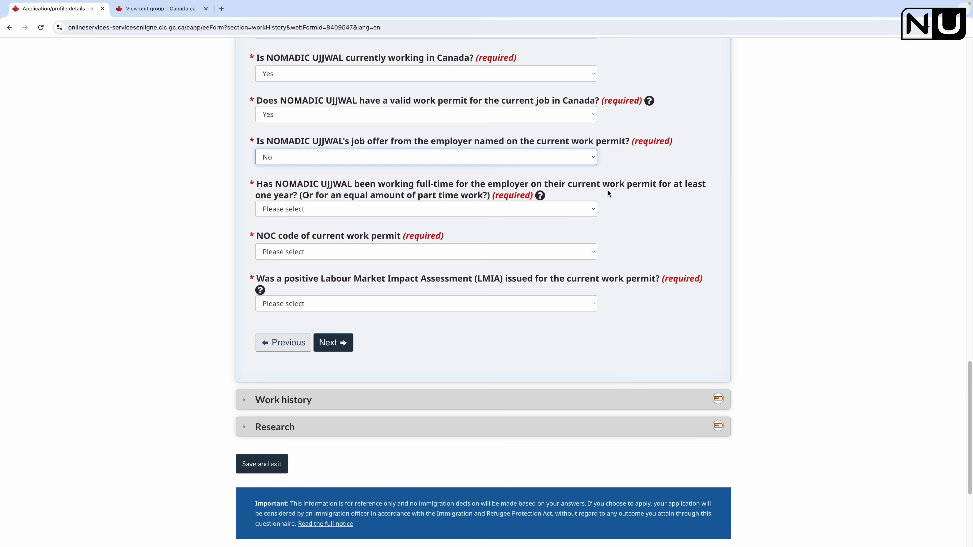
click(302, 213)
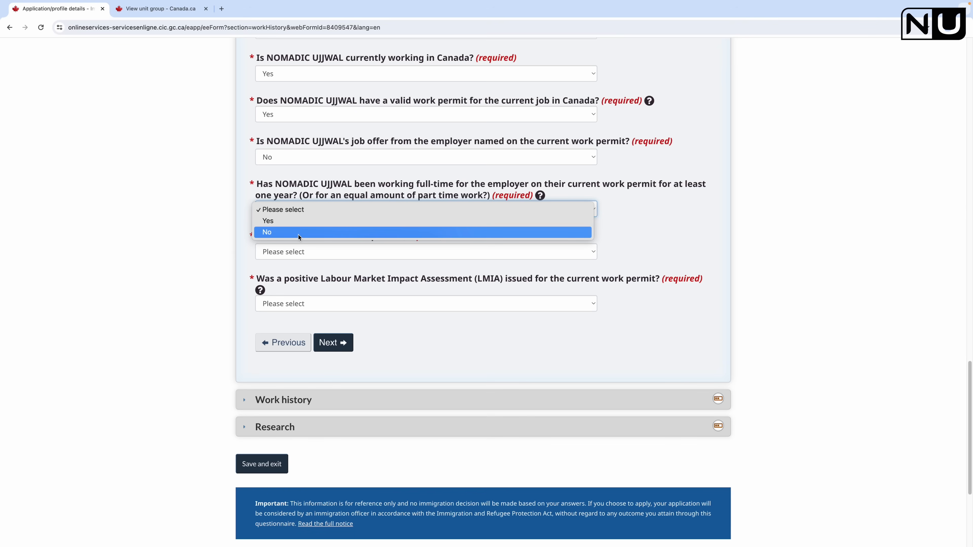
click(298, 234)
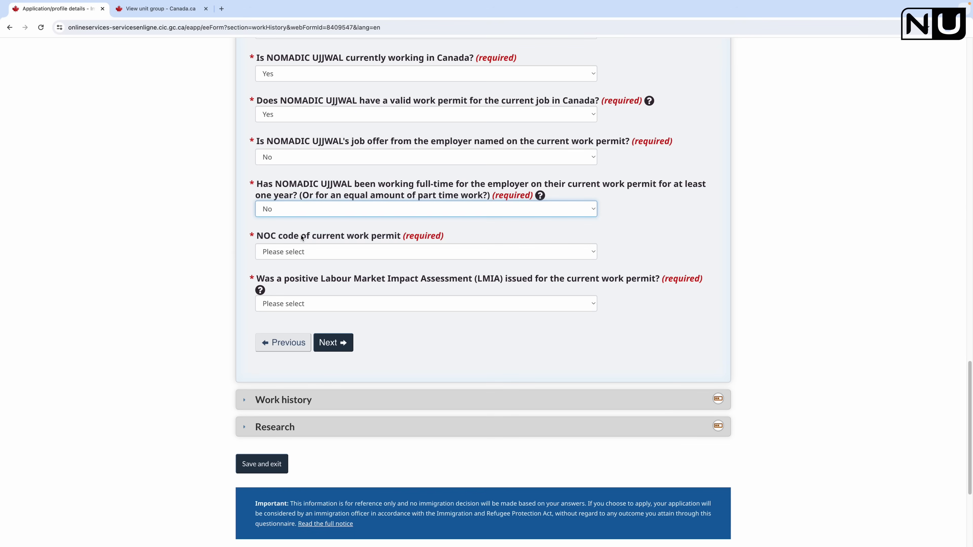
Set the current work permit's NOC code to Open and its LMIA answer to No, then go to Work history.
click(318, 253)
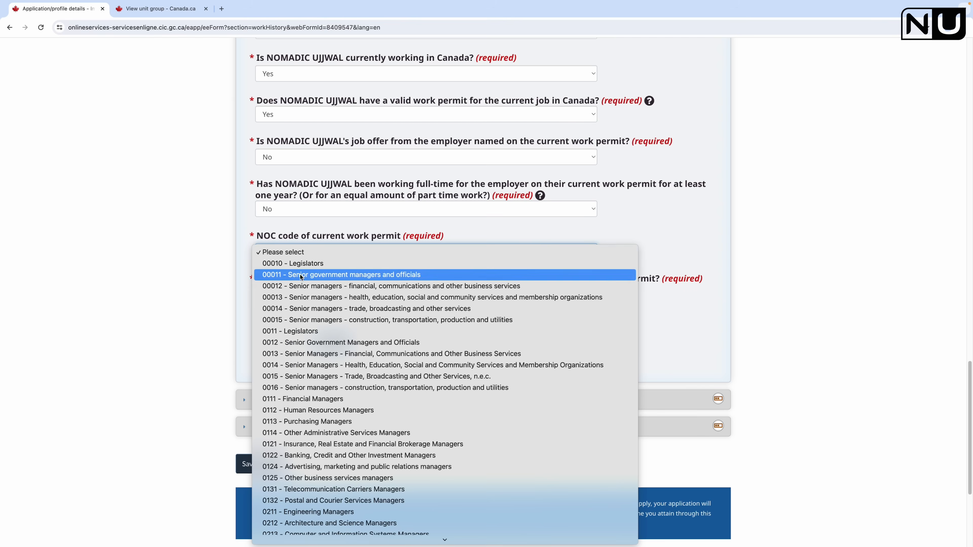
scroll(430, 351, down, 20)
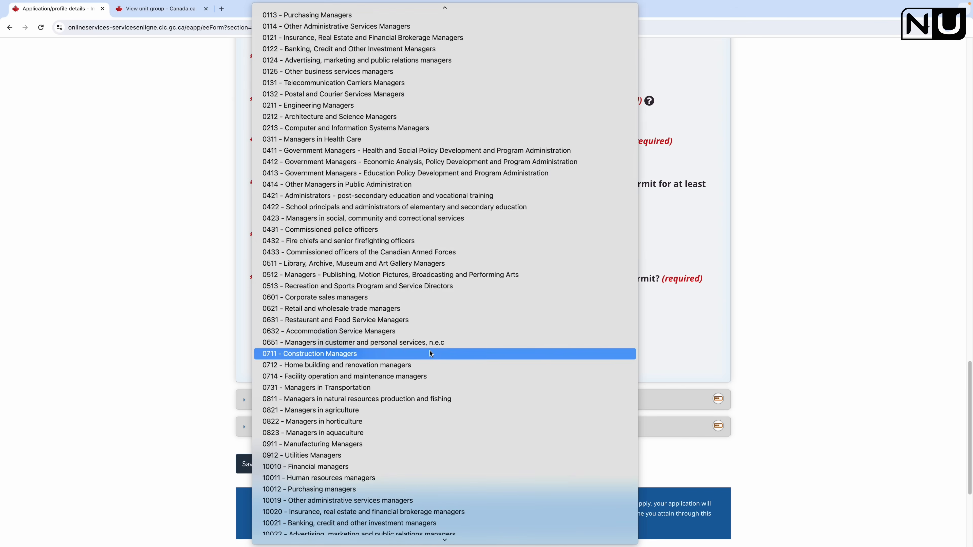
scroll(429, 350, down, 20)
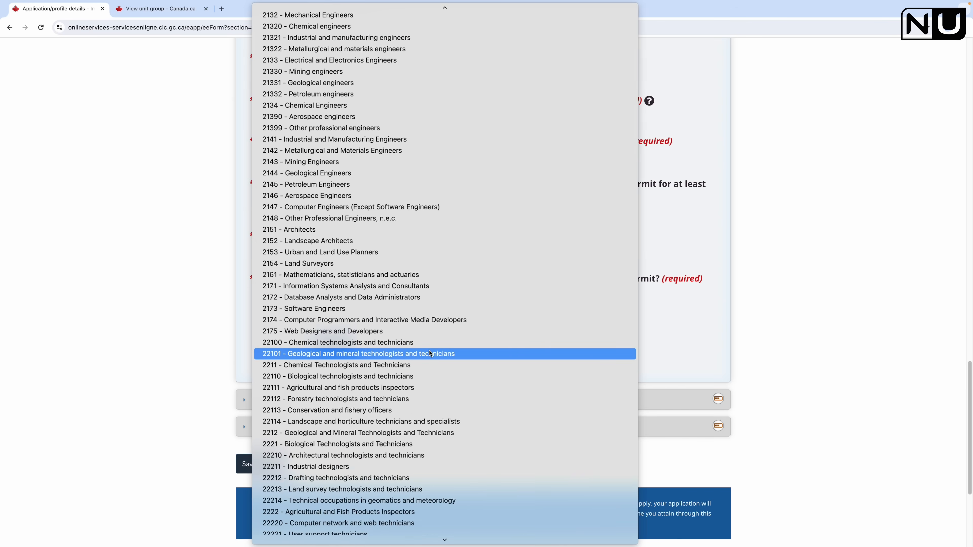
scroll(448, 447, down, 20)
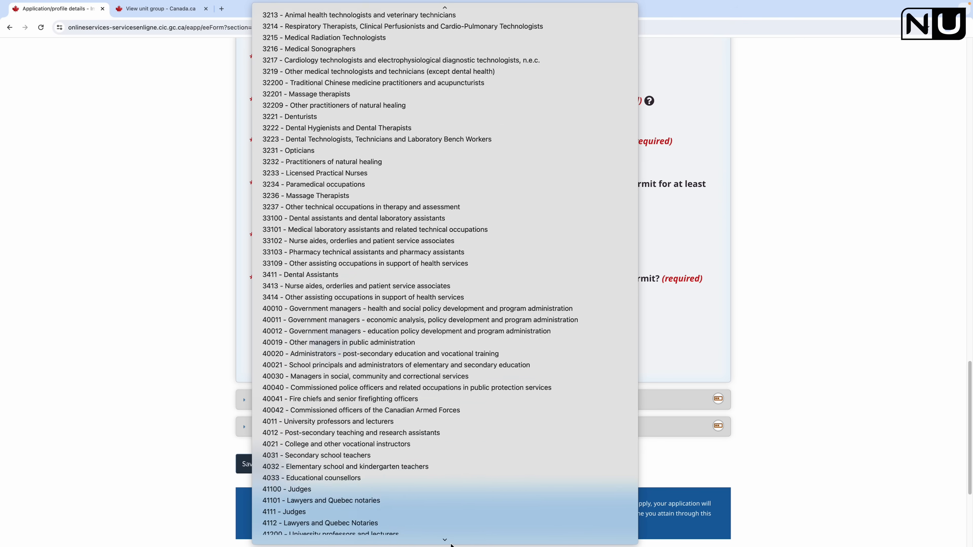
scroll(450, 449, down, 20)
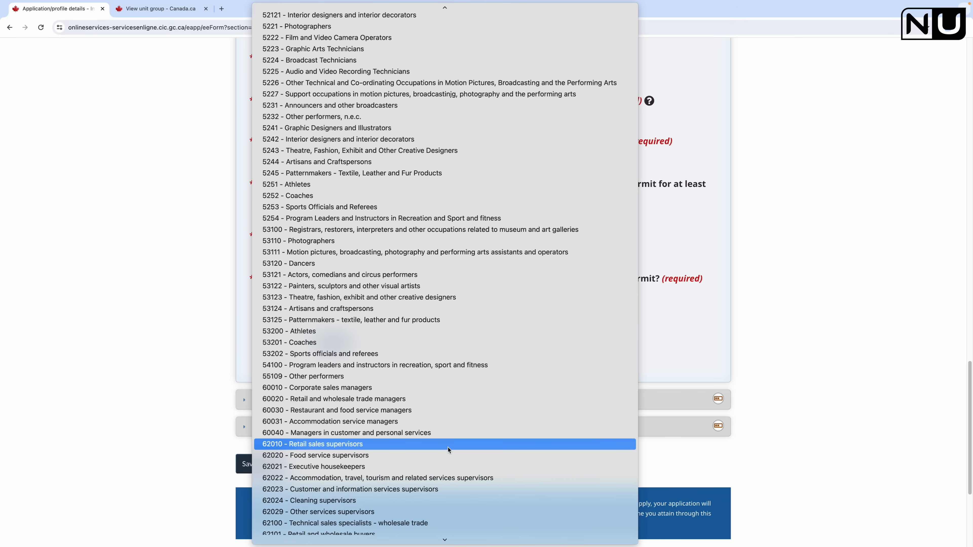
scroll(446, 447, down, 20)
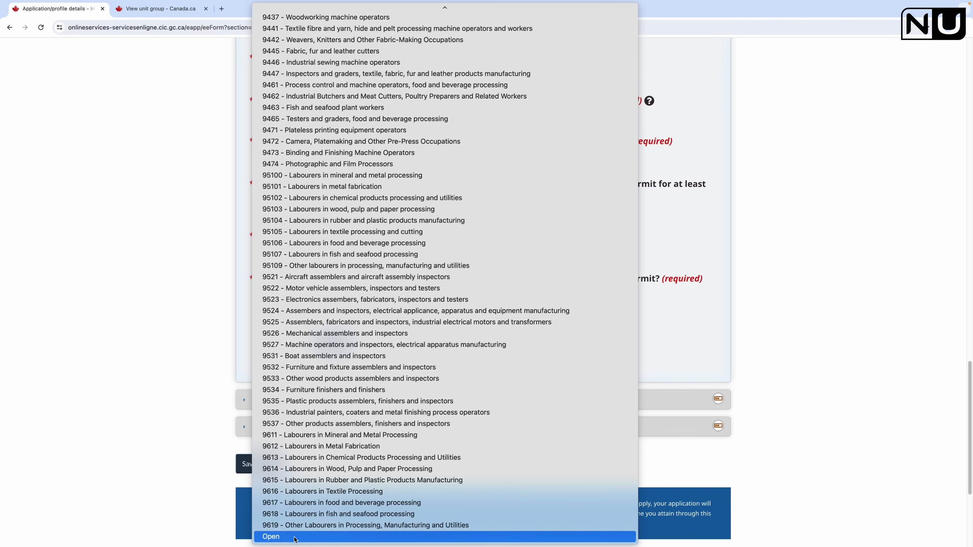
click(276, 537)
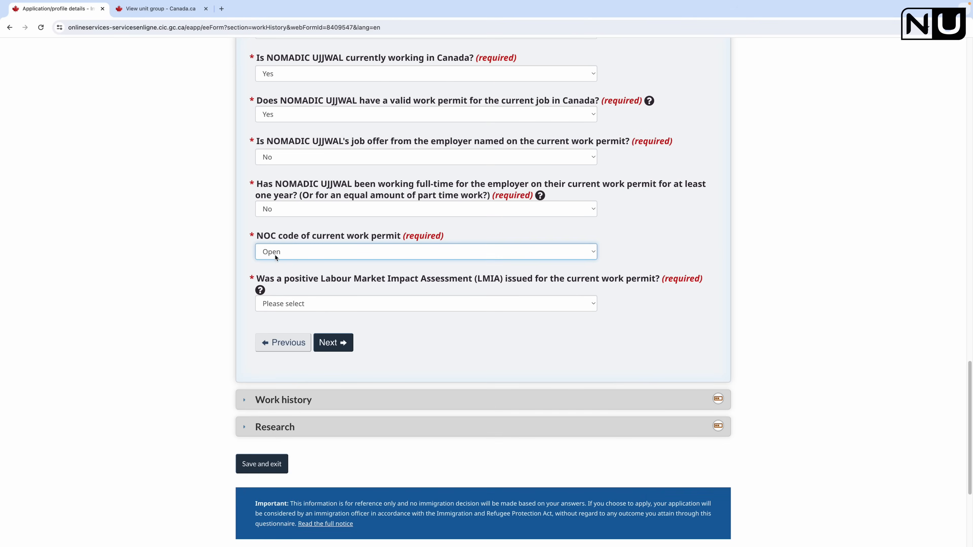
click(405, 330)
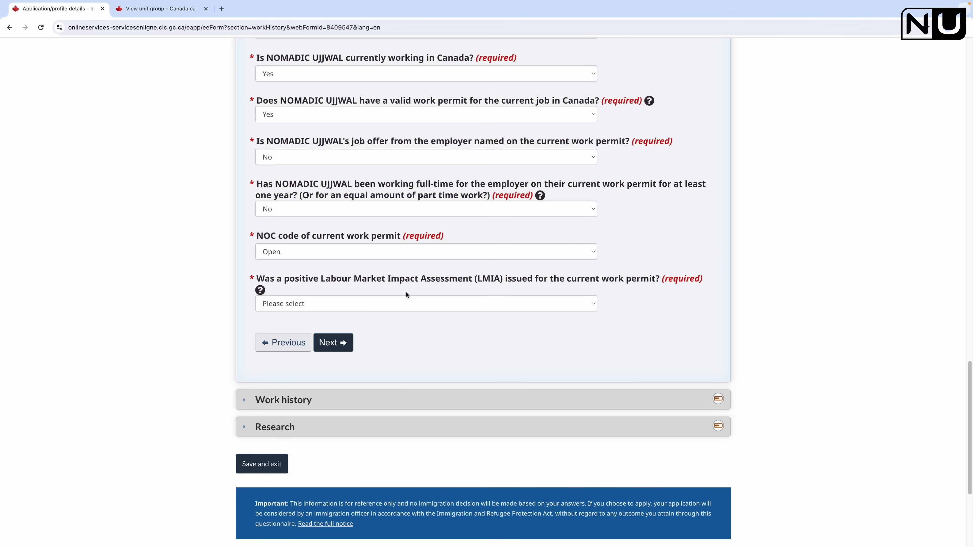
click(446, 309)
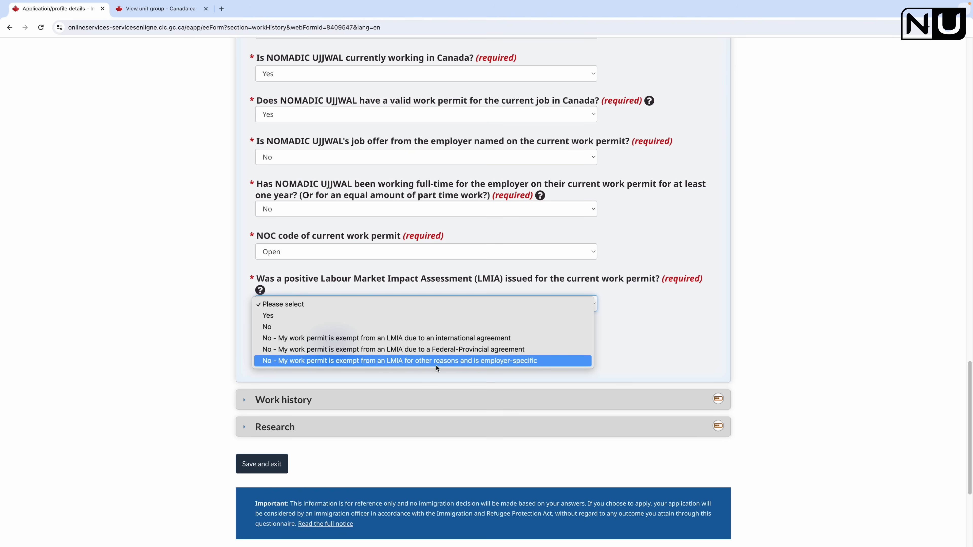
click(306, 326)
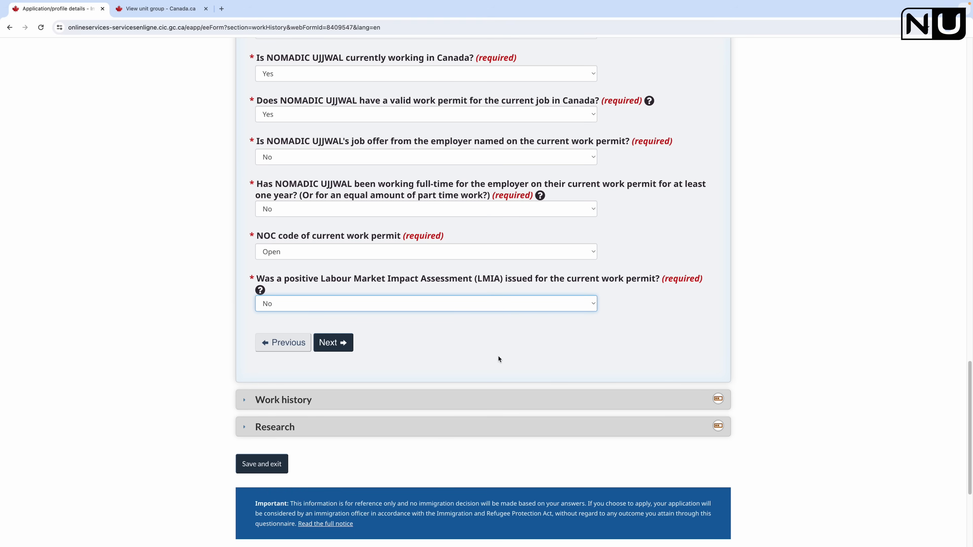
click(345, 342)
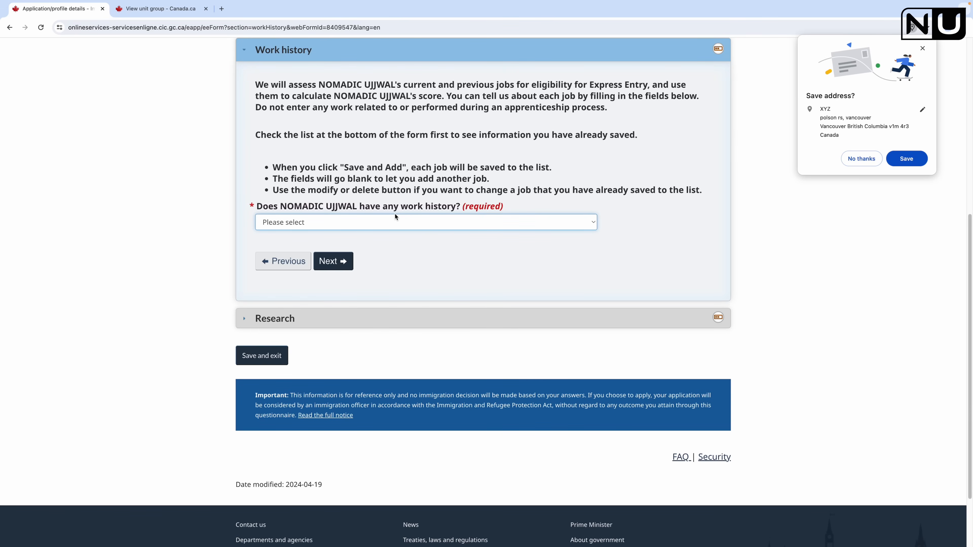
Answer Yes to having work history, dismissing the browser's save-address prompt.
click(429, 218)
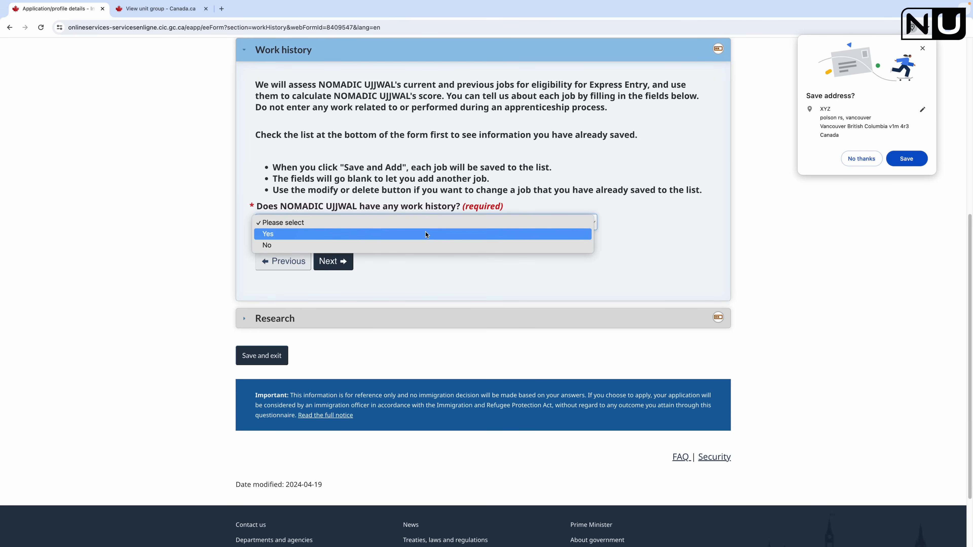
click(864, 164)
click(862, 159)
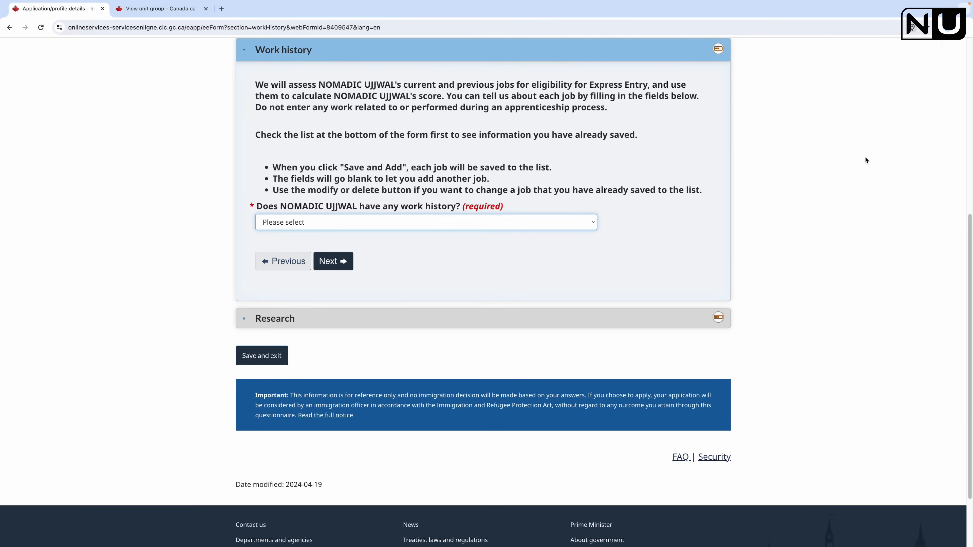
click(321, 227)
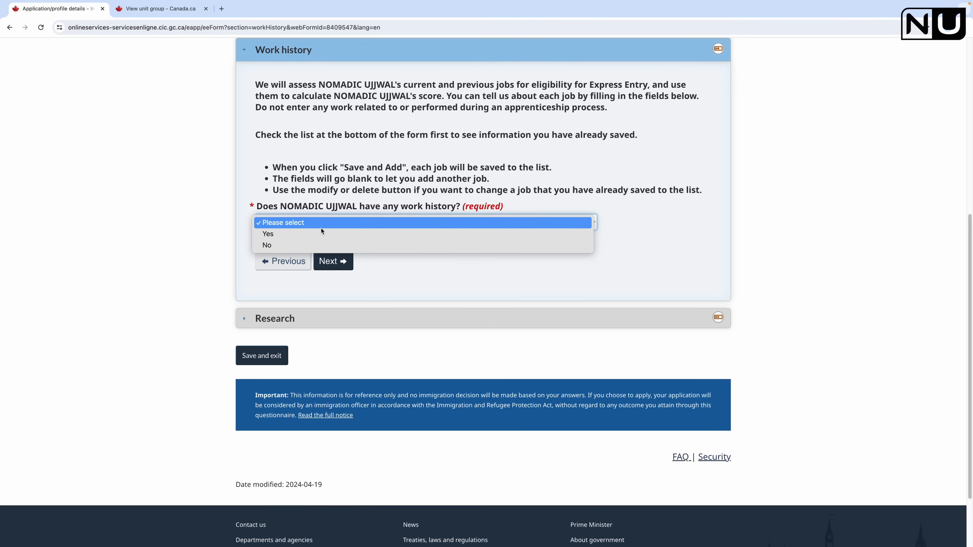
click(313, 235)
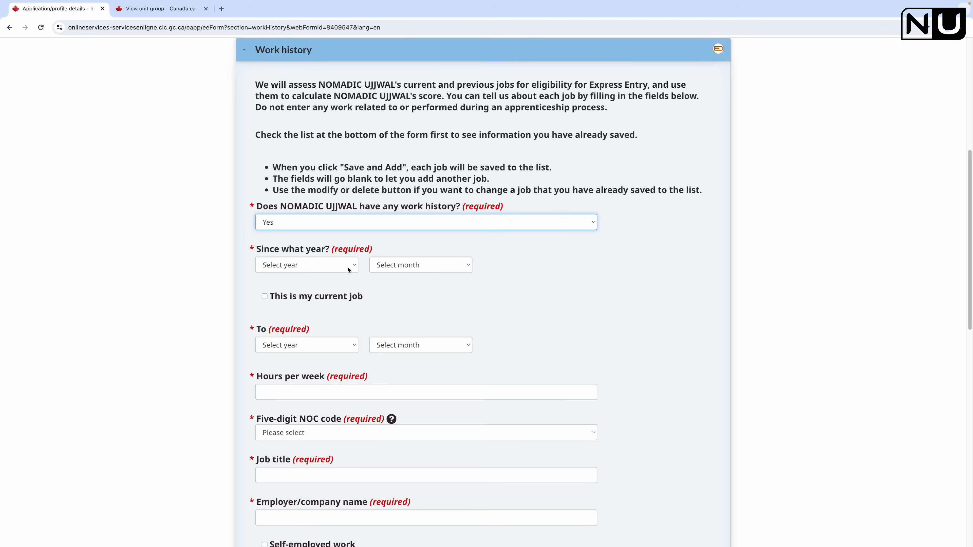
Set the job's start date to January 2023 and mark it as the current job.
click(348, 267)
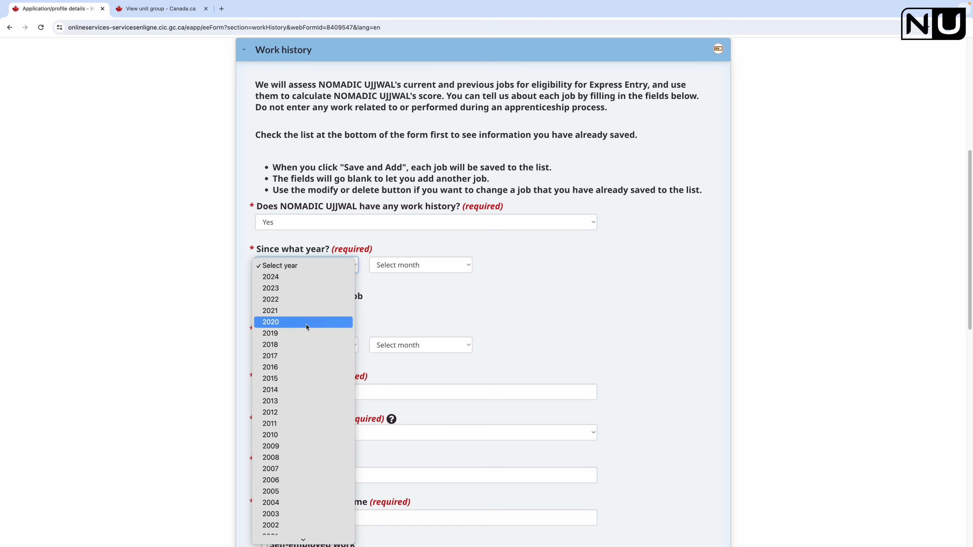
click(272, 293)
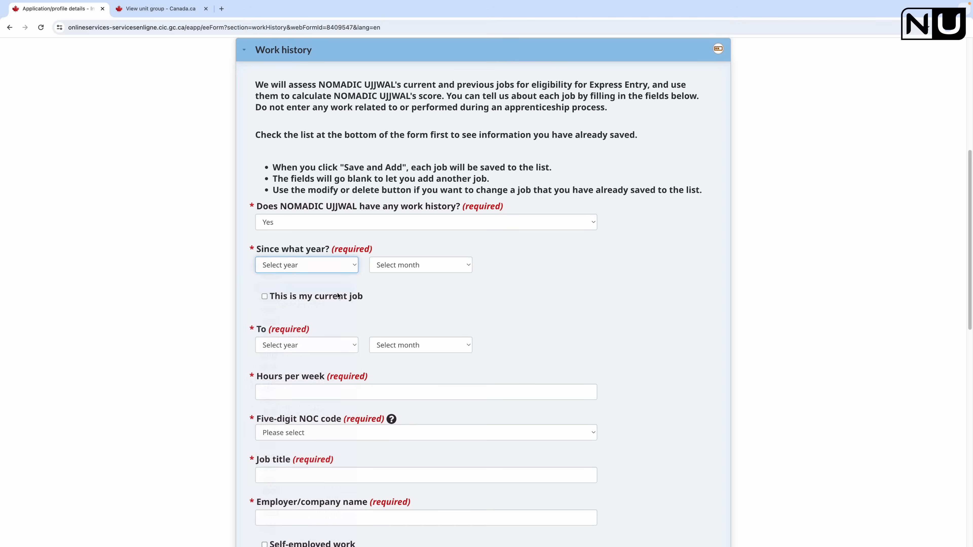
click(434, 265)
click(418, 280)
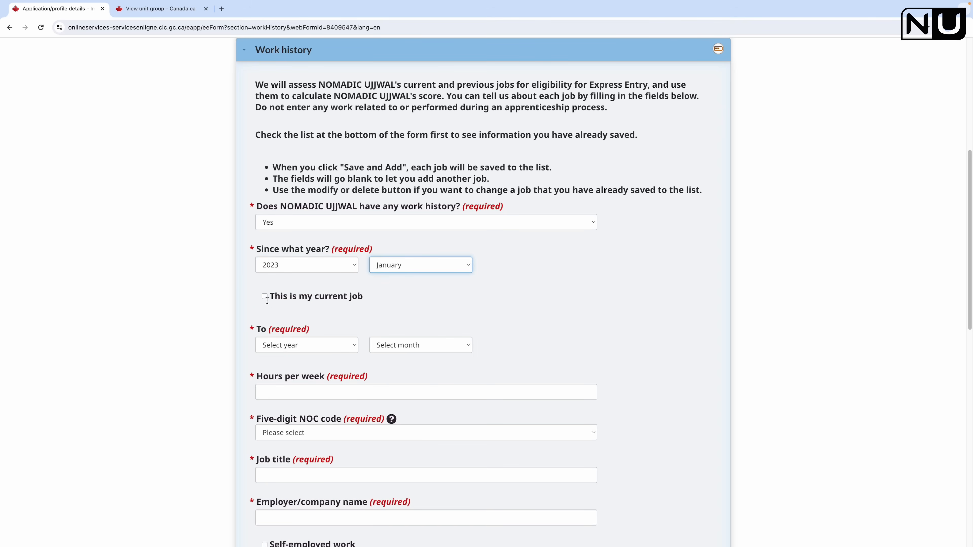
click(266, 298)
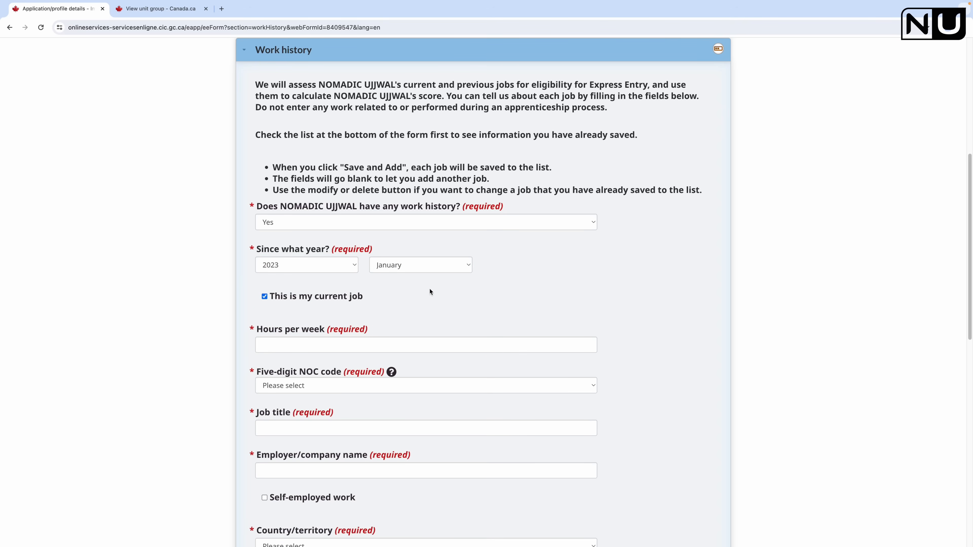
scroll(446, 321, down, 4)
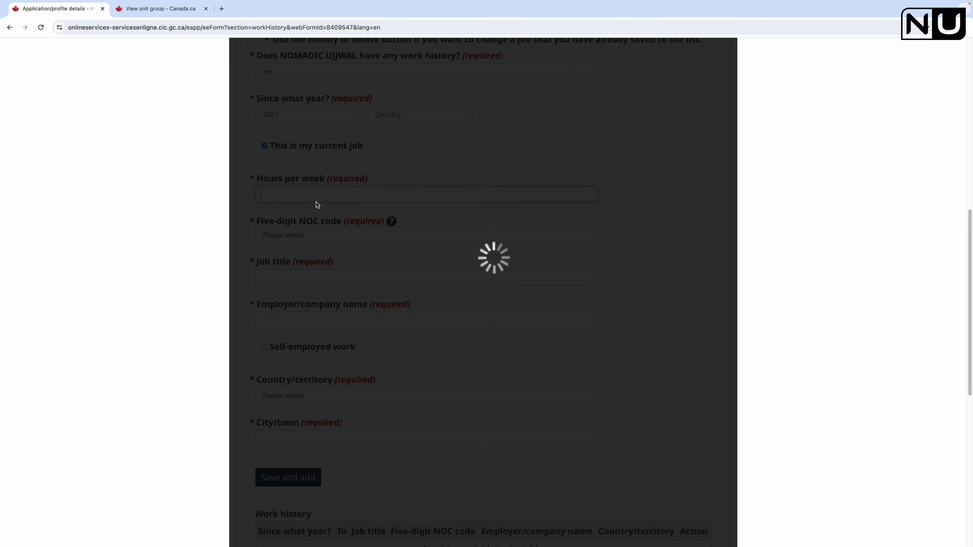
Enter 40 hours per week, NOC 33103, job title 'Pharmacy assistant' and employer XYZ.
text(40)
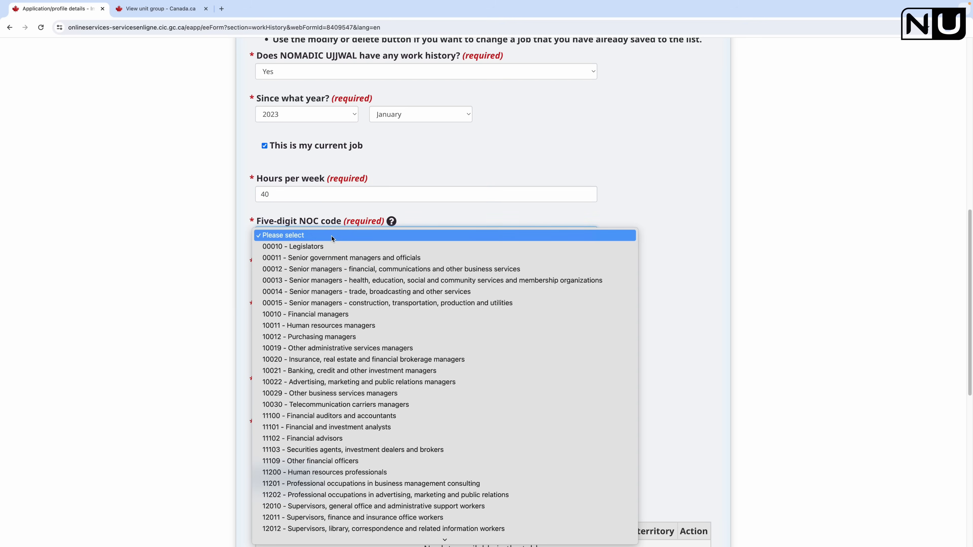
scroll(332, 287, down, 15)
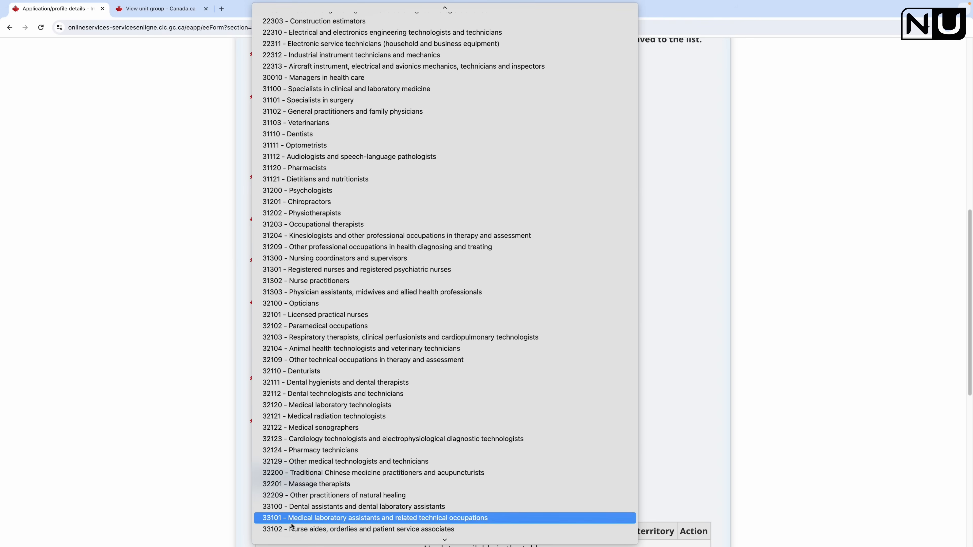
click(292, 520)
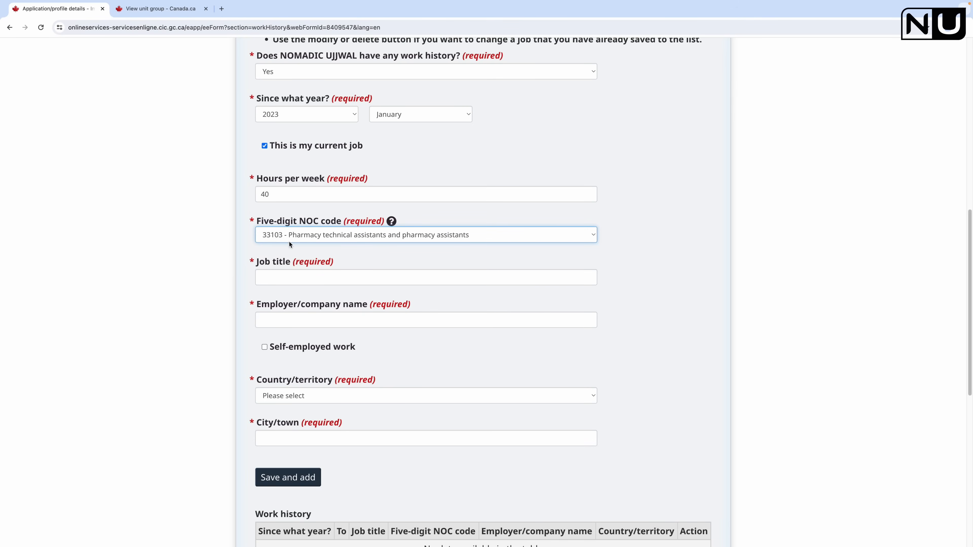
click(302, 277)
text(P)
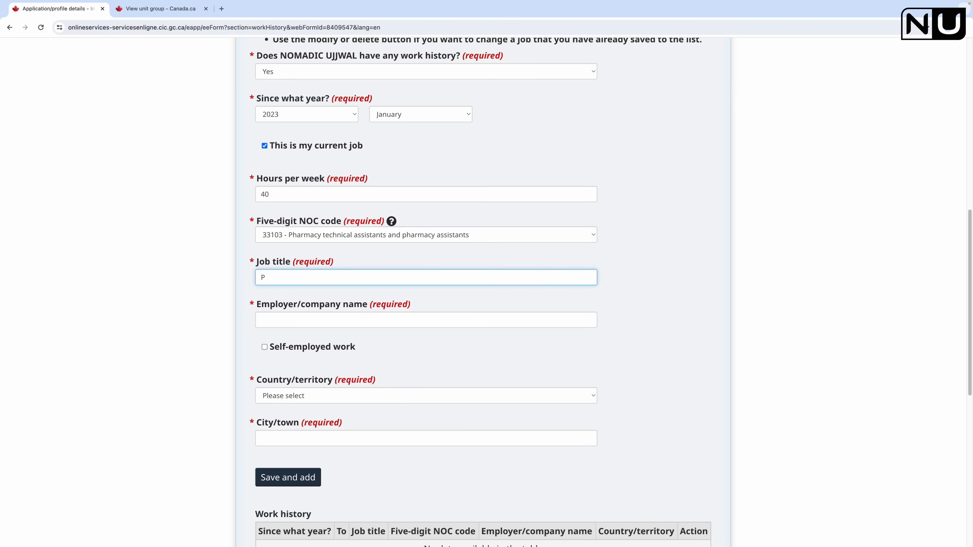
text(harmacy assistant)
click(317, 319)
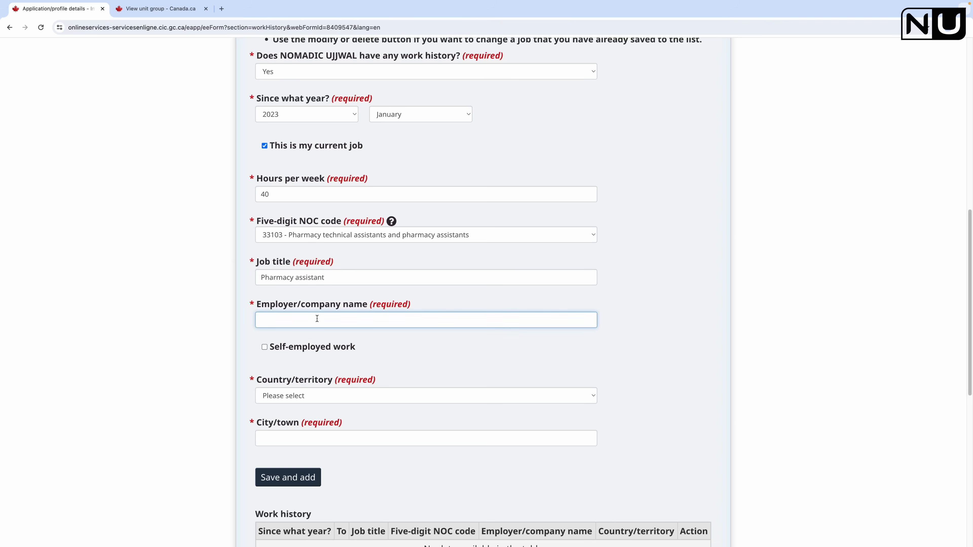
text(XYZ)
Set the job's country to Canada.
click(319, 400)
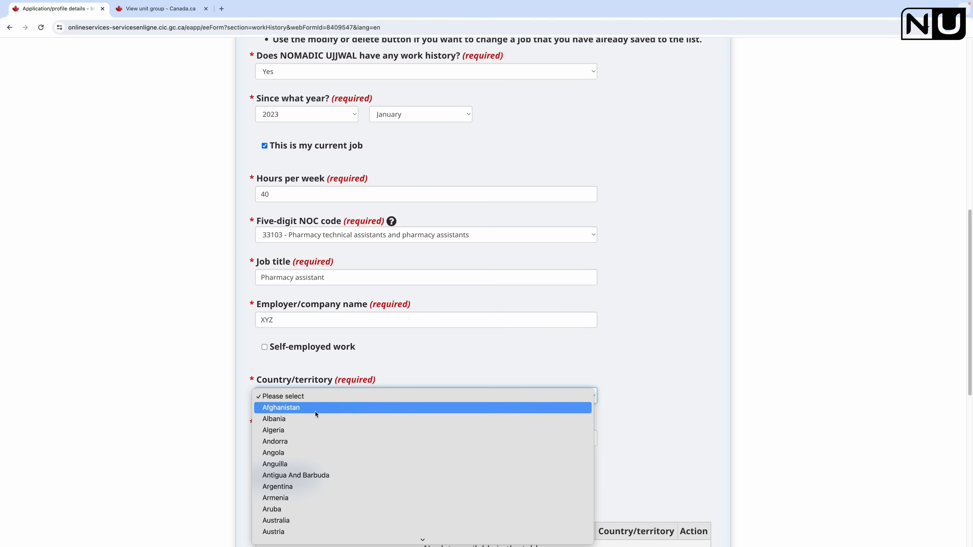
key(Down)
key(Down)
key(Down)
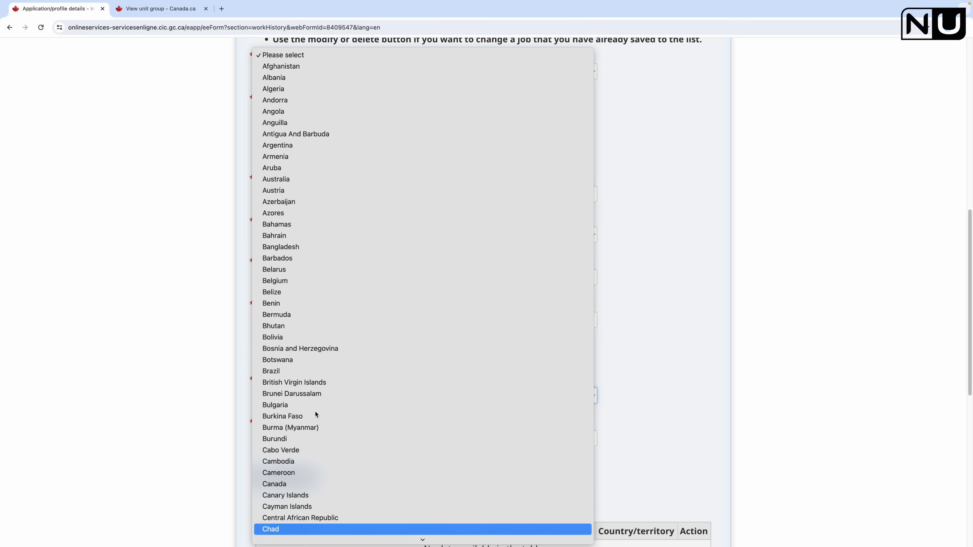
key(Up)
key(Up)
key(Up)
key(Up)
key(Up)
key(Up)
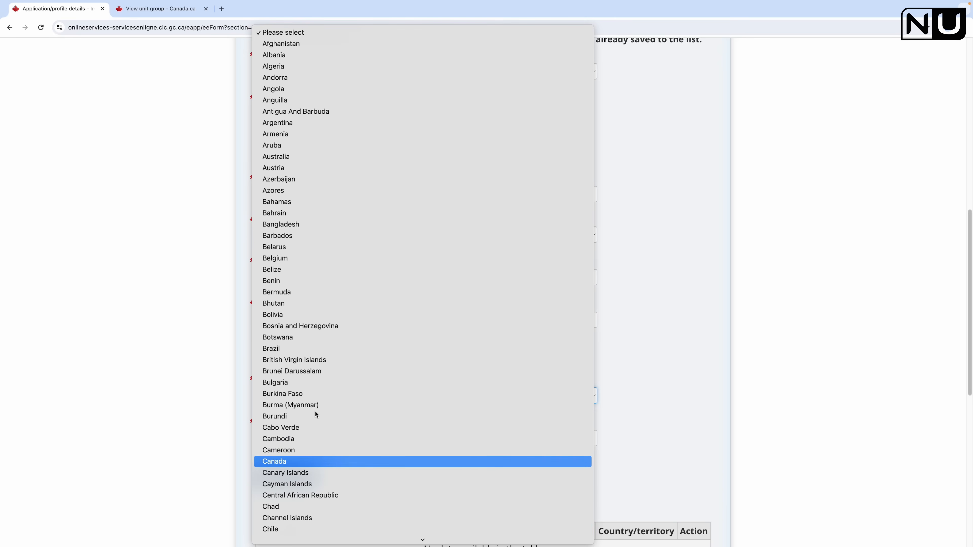
key(Return)
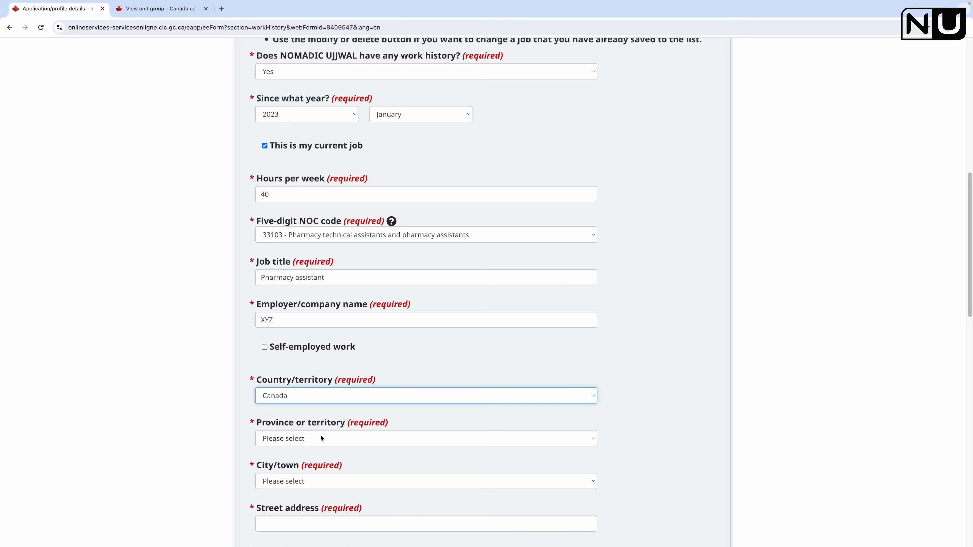
Set the job's province to British Columbia and its city to Vancouver.
click(319, 439)
click(320, 458)
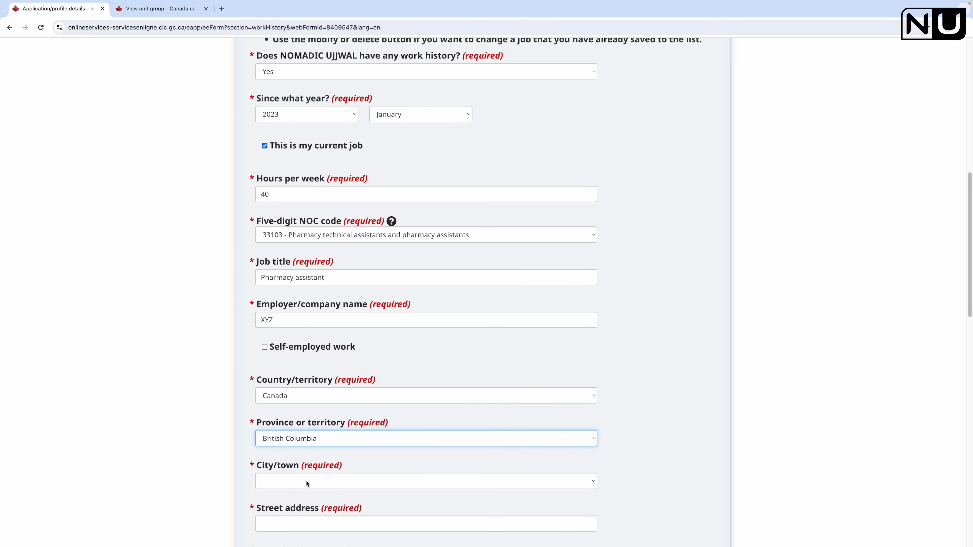
scroll(328, 391, down, 2)
click(313, 405)
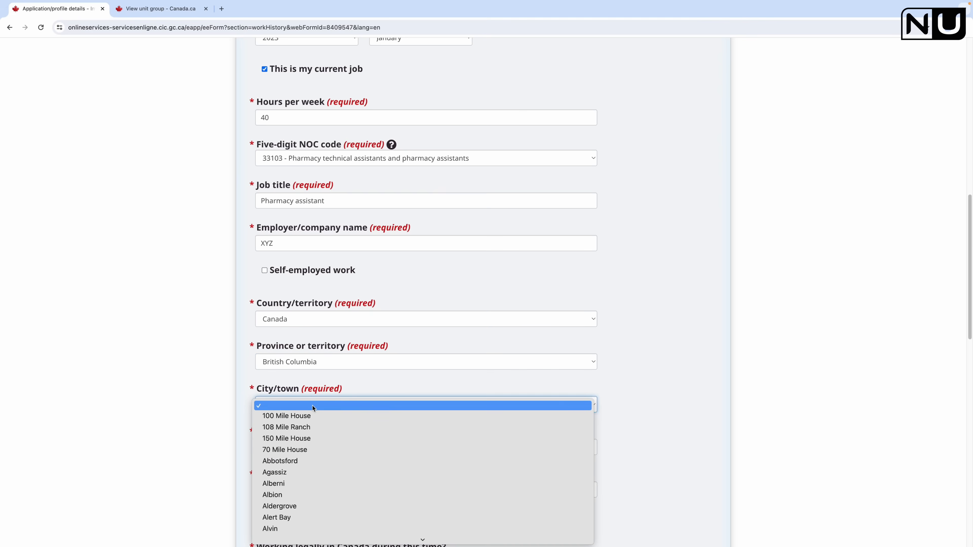
key(v)
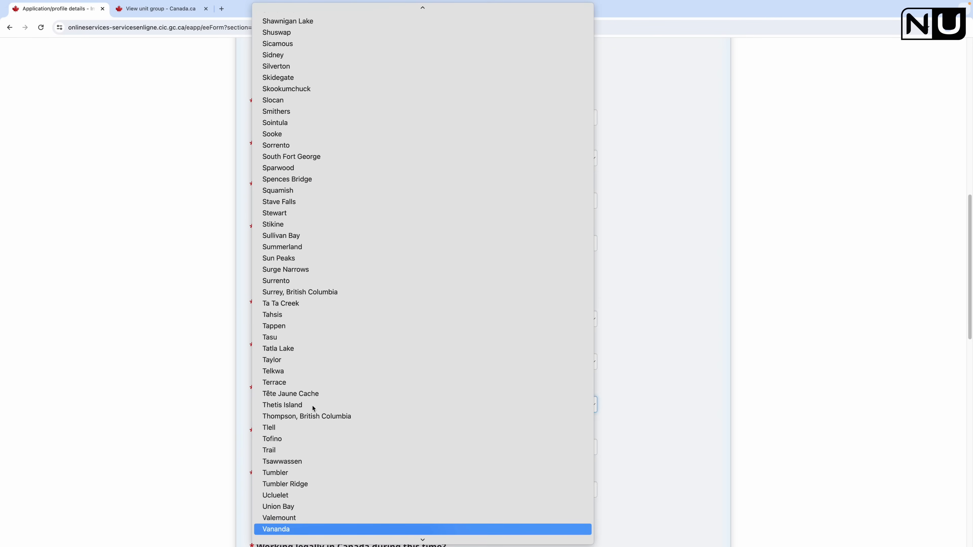
key(Down)
key(Down)
key(Return)
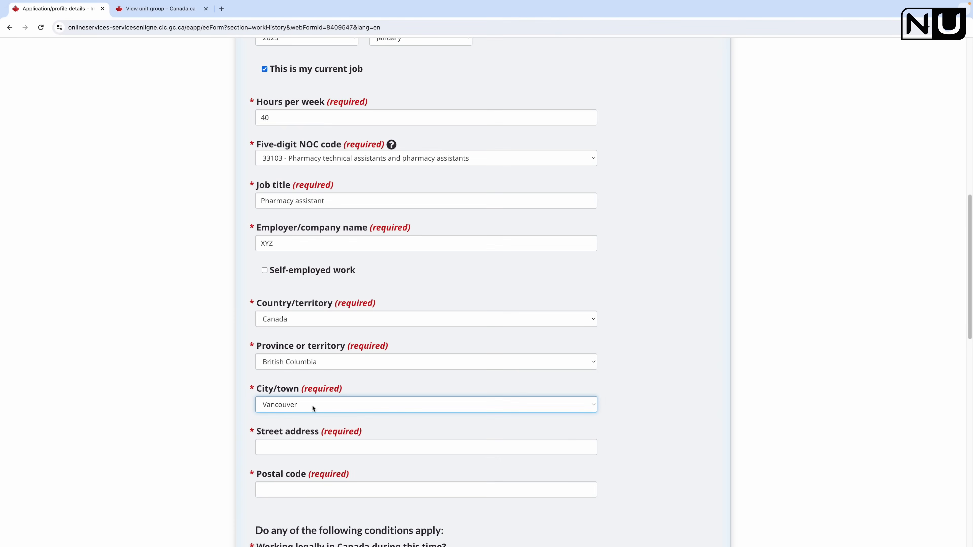
Fill in the employer's street address and postal code.
scroll(308, 403, down, 2)
click(304, 381)
text(c)
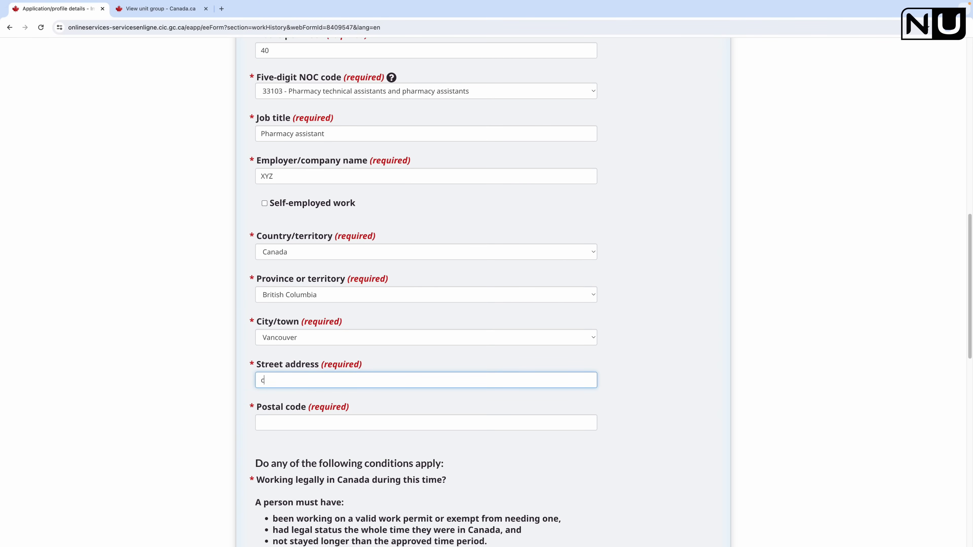
text(yz , rd , vancouver)
scroll(317, 379, down, 2)
click(311, 380)
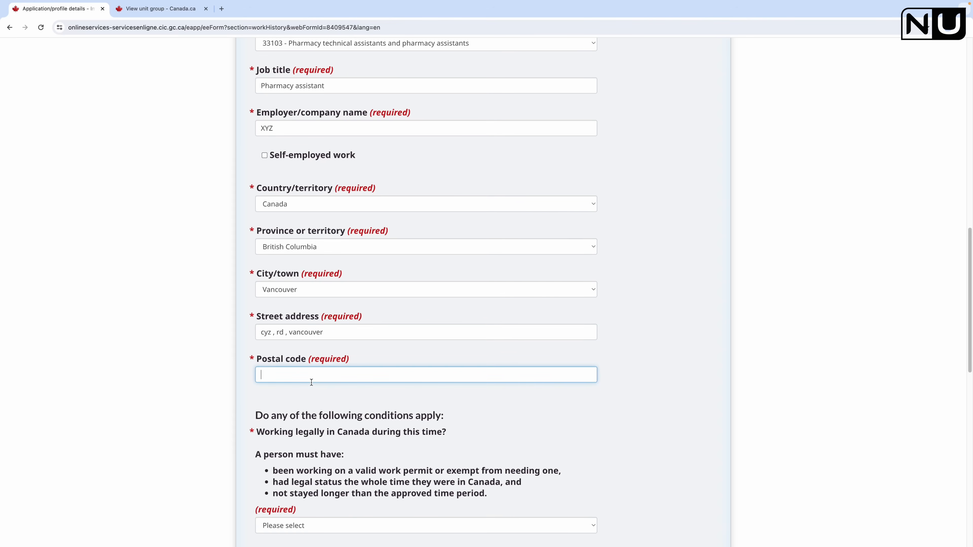
text(V1T 4M3)
scroll(263, 276, down, 4)
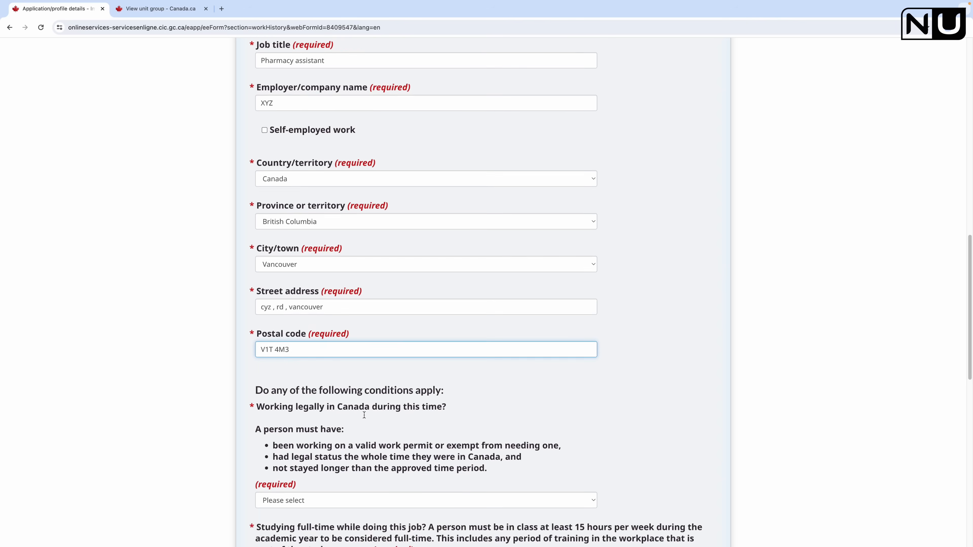
key(Caps_Lock)
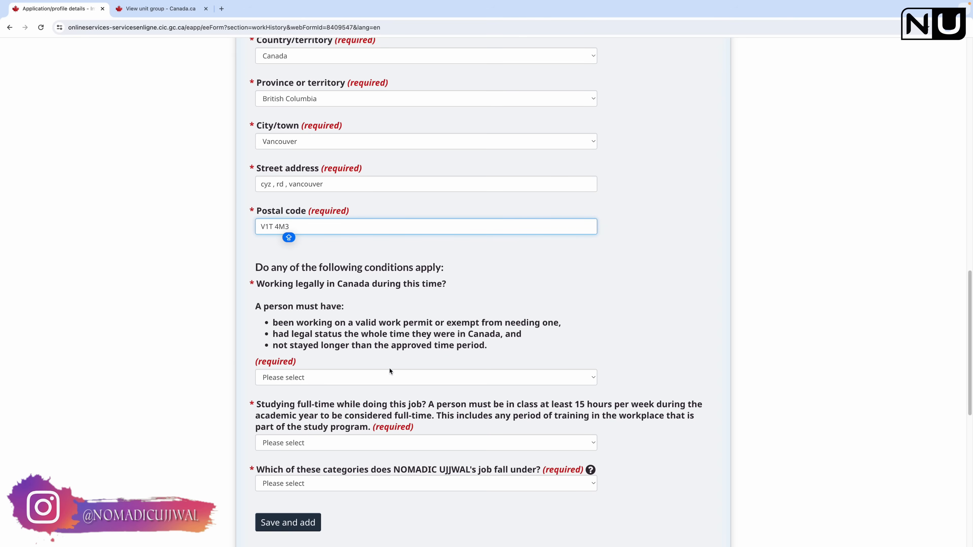
Answer Yes to working legally, No to full-time study, pick 'Work permit required, no LMIA required', and save the job.
click(363, 377)
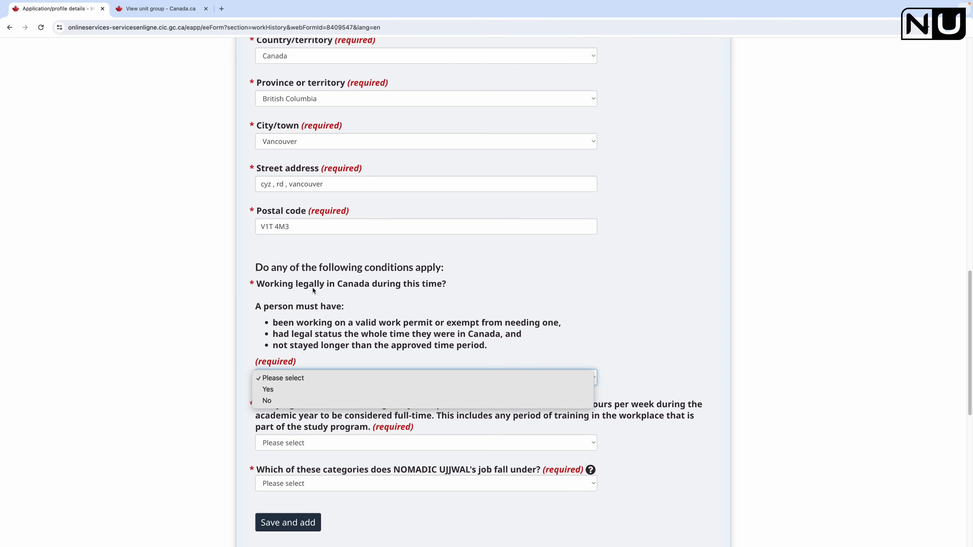
click(281, 390)
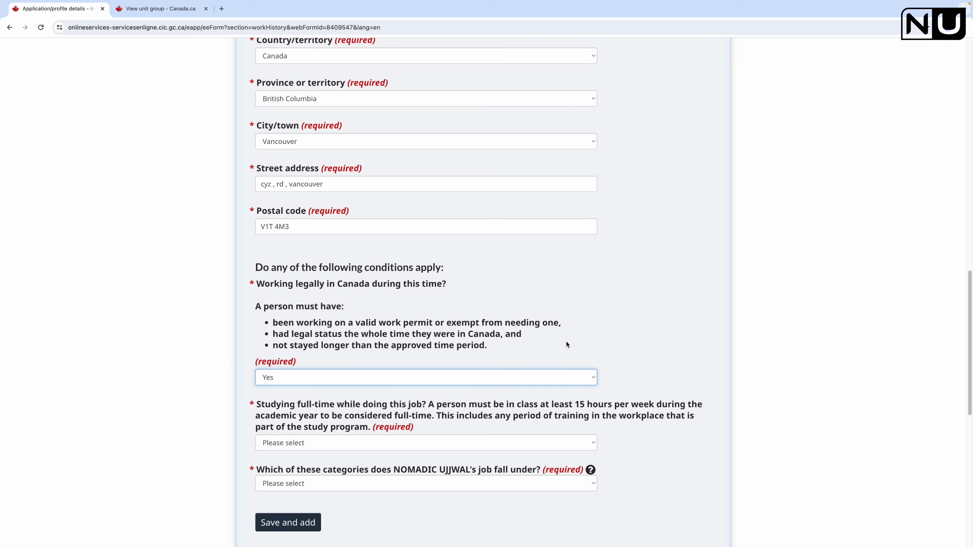
scroll(315, 344, down, 2)
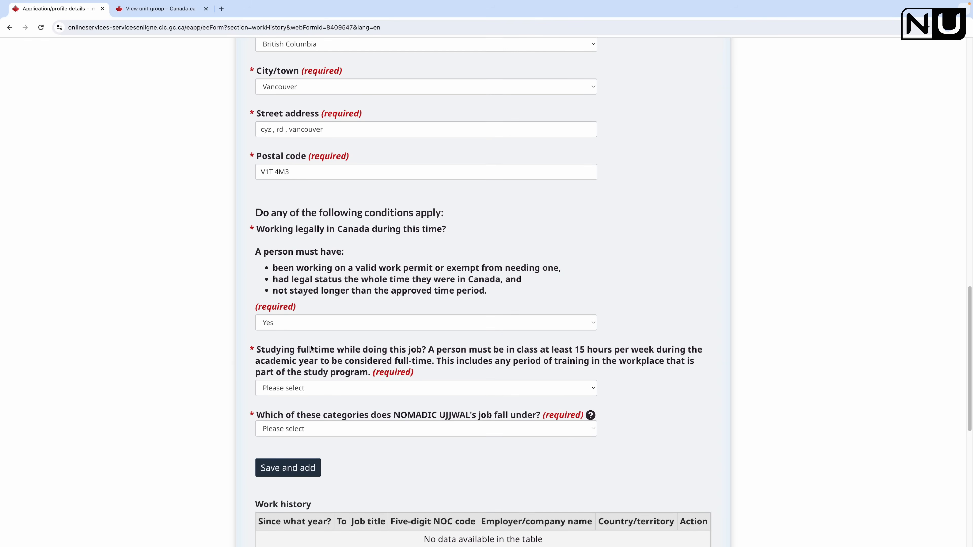
click(337, 389)
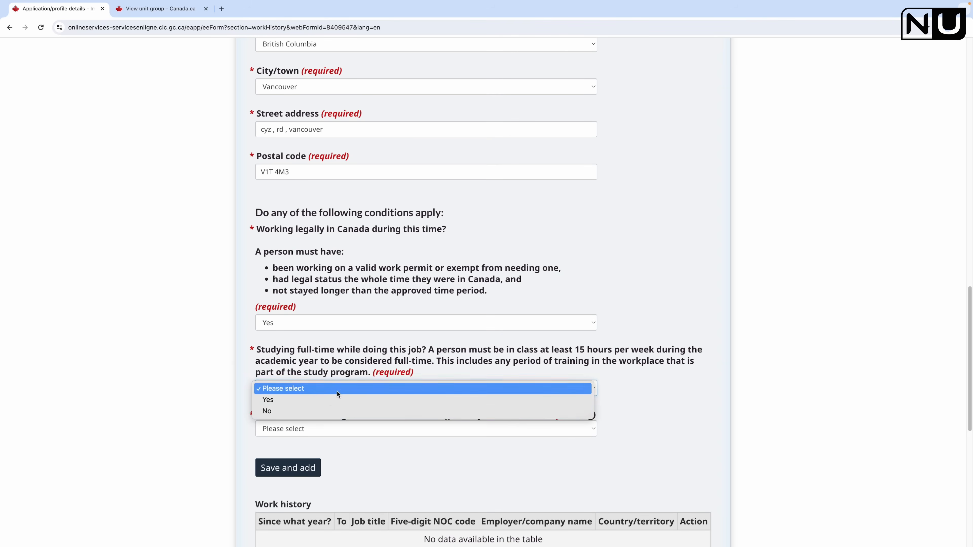
click(315, 409)
scroll(348, 401, down, 2)
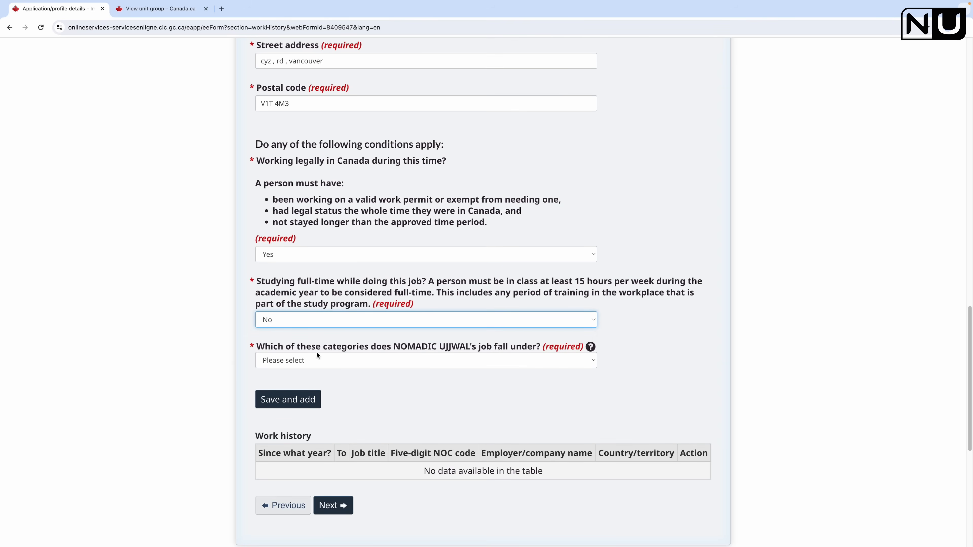
click(401, 362)
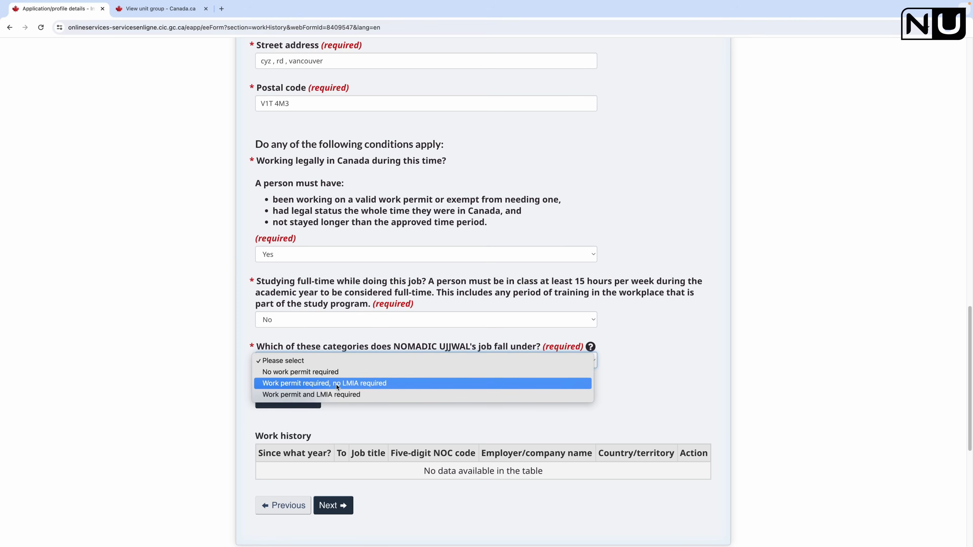
click(314, 382)
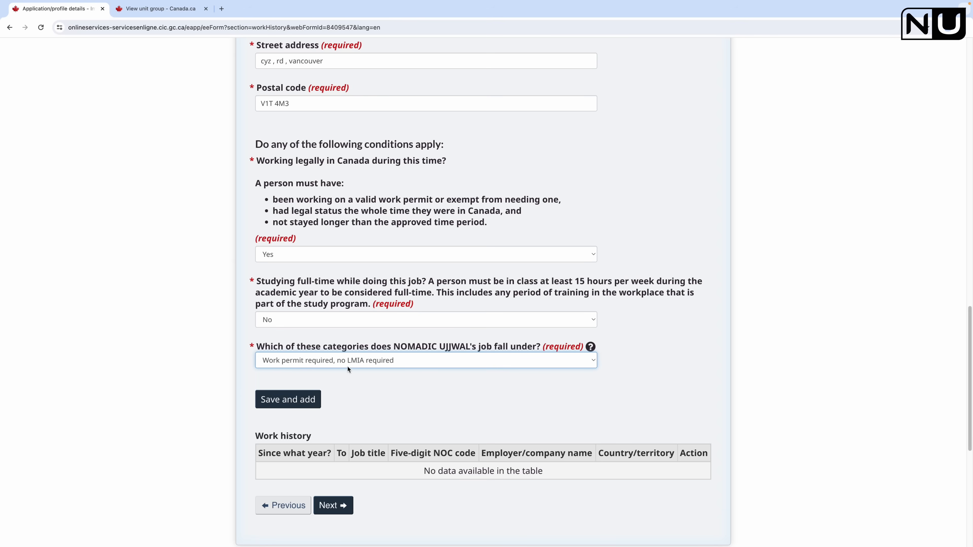
click(291, 400)
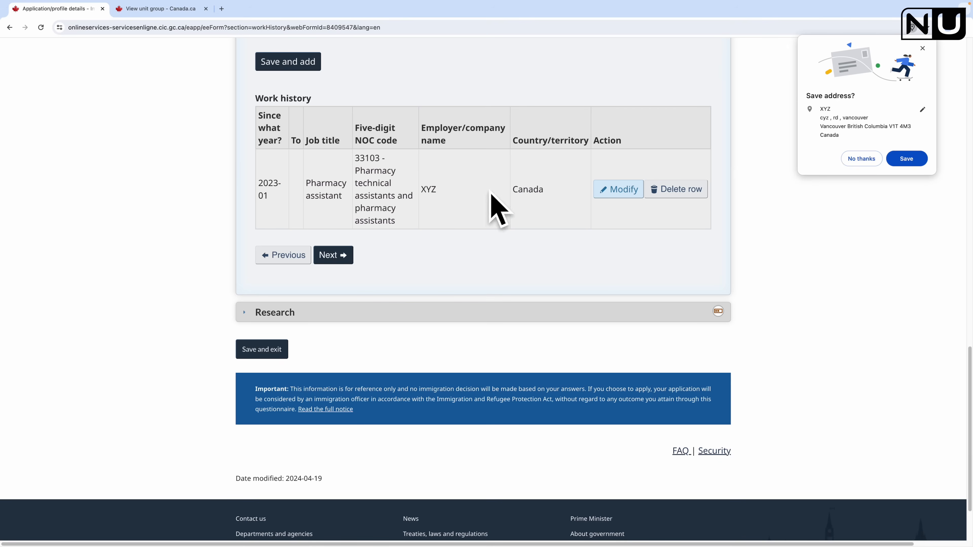
Decline the browser's save-address prompt and reopen the Pharmacy assistant row at XYZ for review.
click(868, 158)
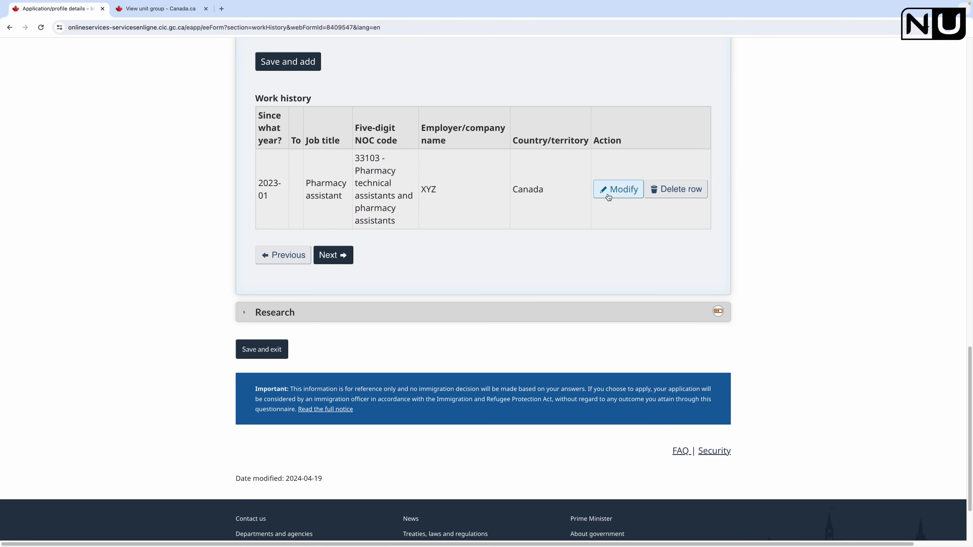
click(622, 191)
scroll(407, 408, up, 5)
scroll(424, 368, up, 11)
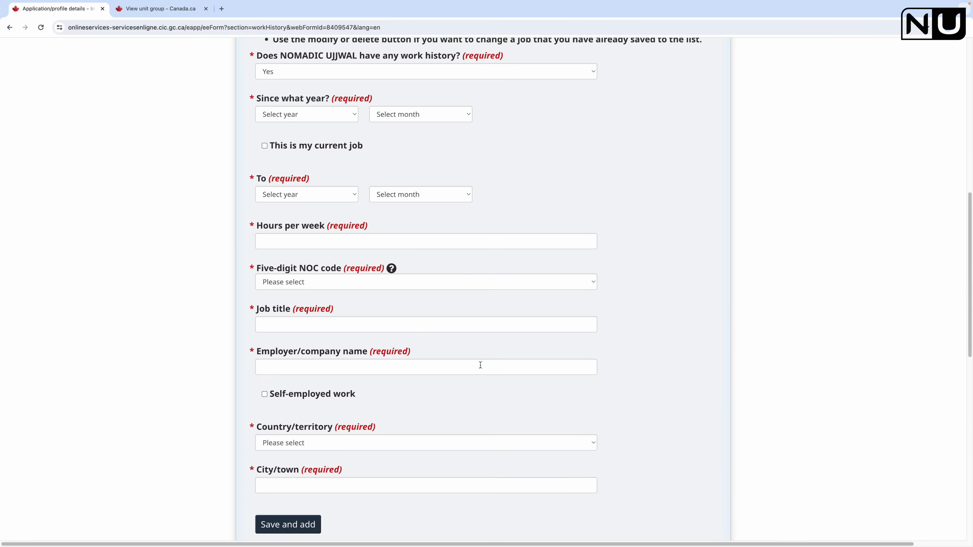
scroll(427, 274, down, 7)
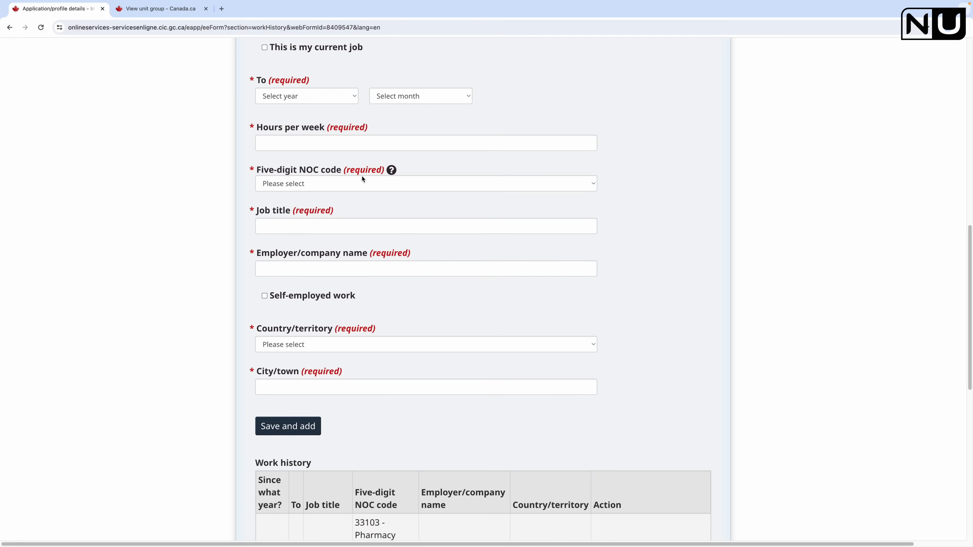
scroll(463, 264, down, 2)
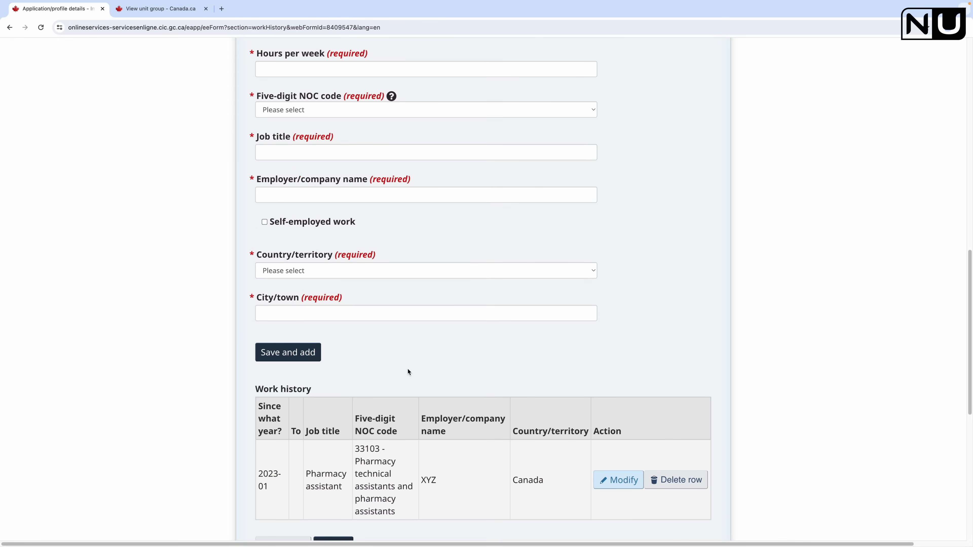
scroll(408, 371, down, 2)
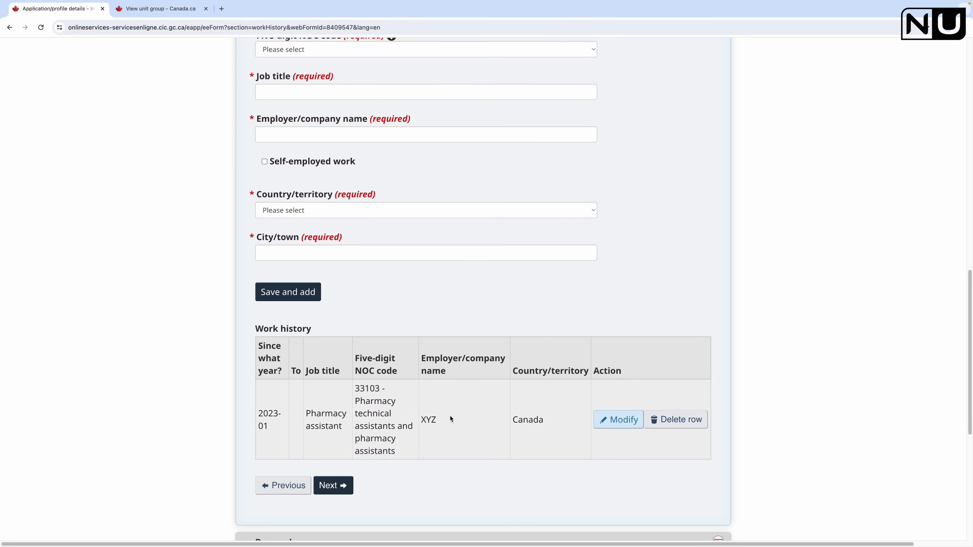
scroll(442, 442, down, 2)
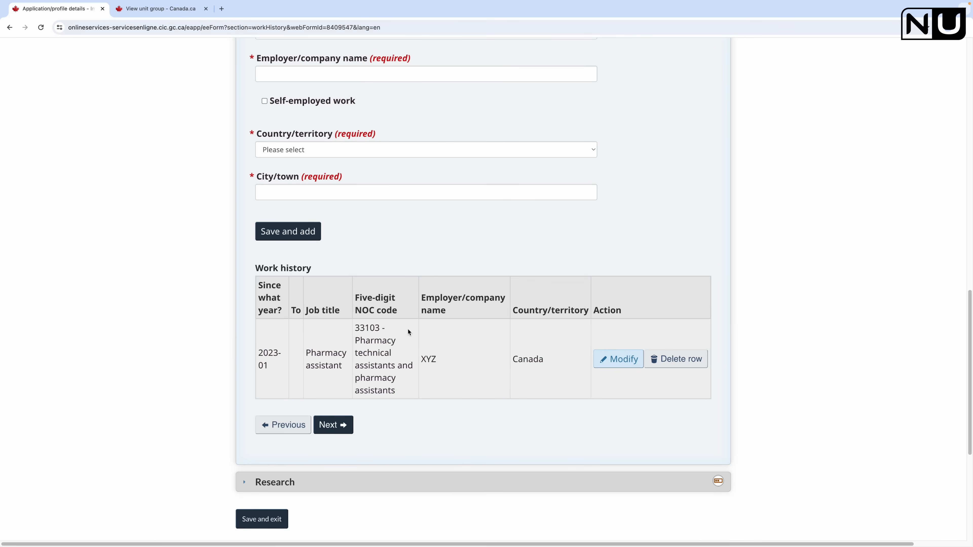
In the Research section, answer No to agreeing to the questions, then save and exit to the checklist.
click(342, 427)
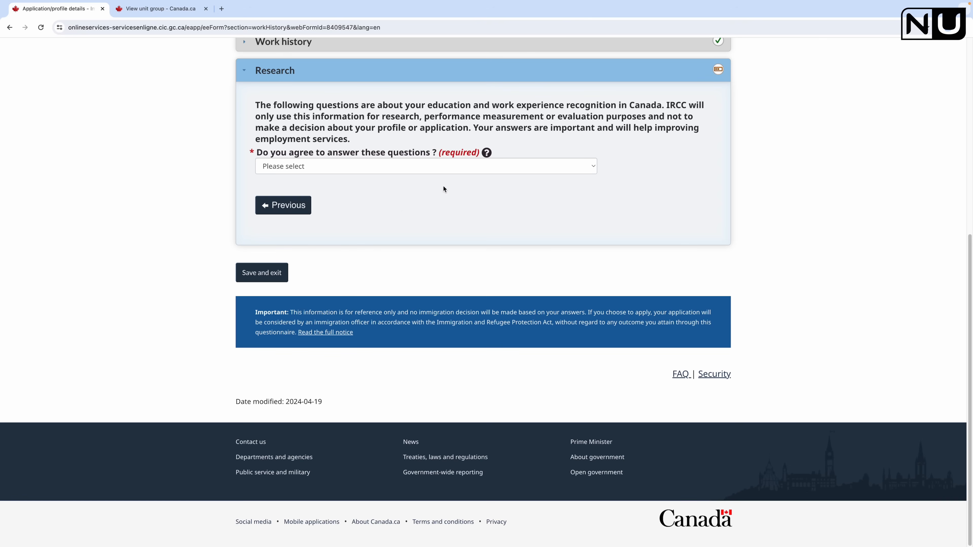
click(396, 167)
click(317, 175)
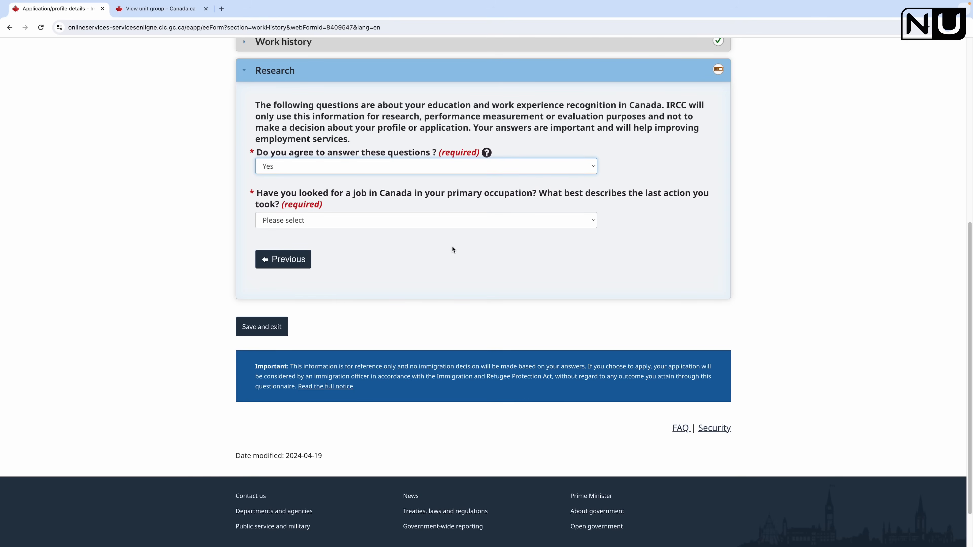
click(417, 226)
click(667, 237)
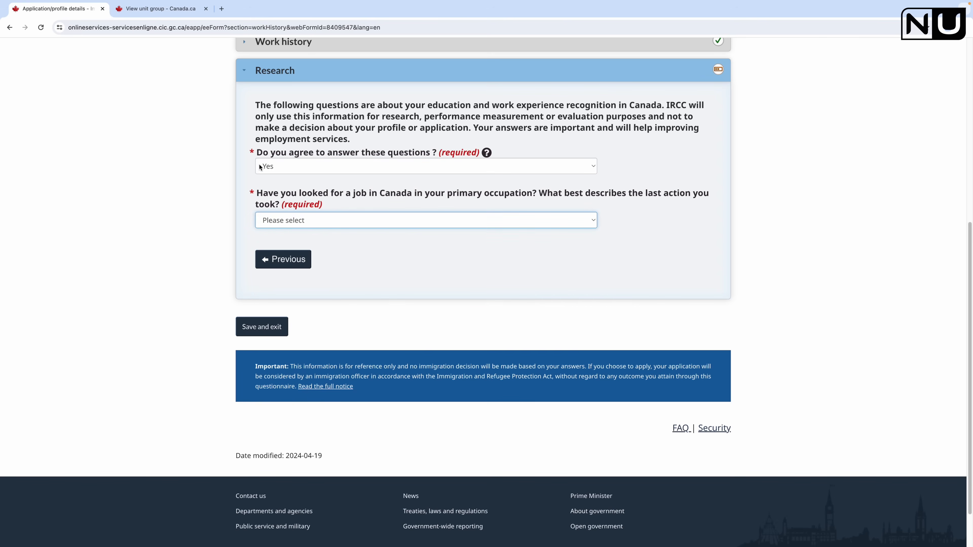
click(274, 167)
click(278, 178)
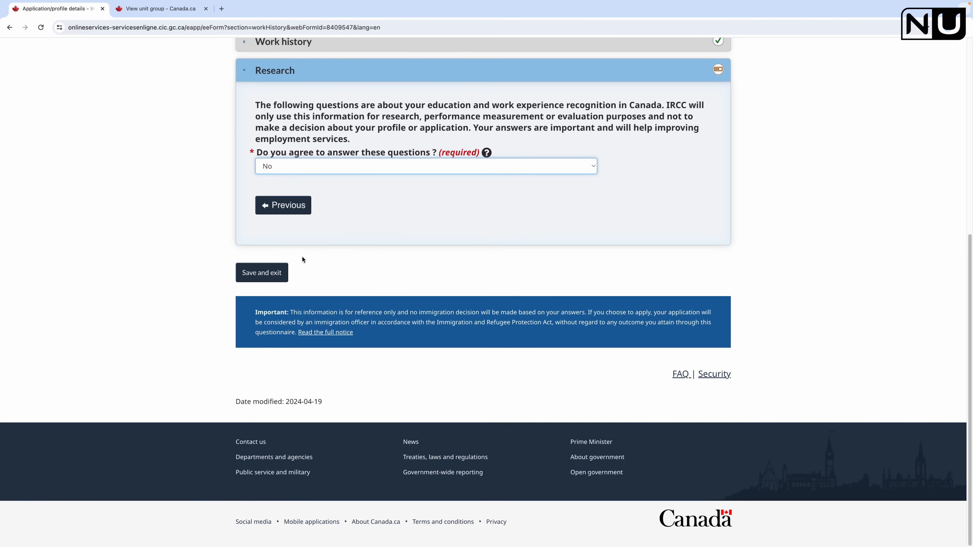
click(268, 272)
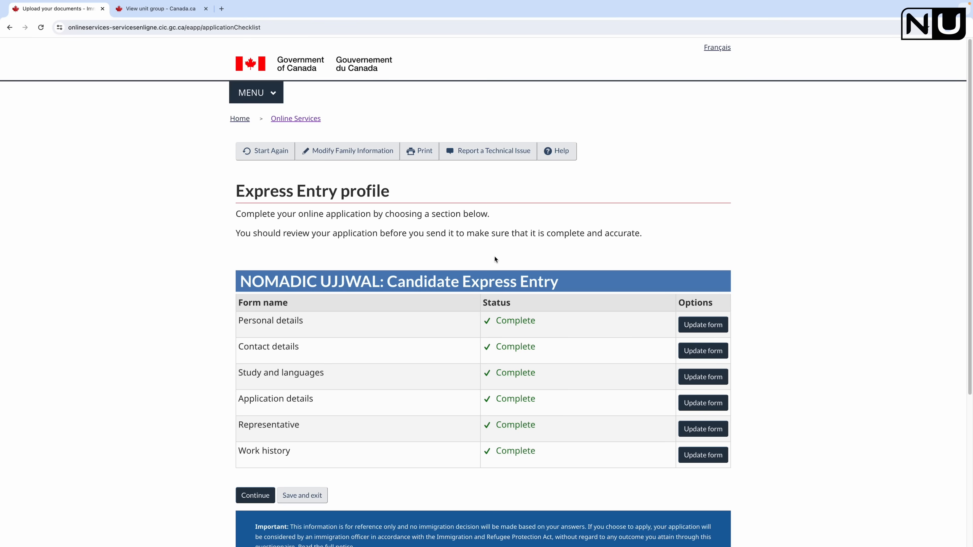
Continue to the declaration page and agree to both the declaration and the research consent.
scroll(498, 345, down, 4)
scroll(483, 280, up, 2)
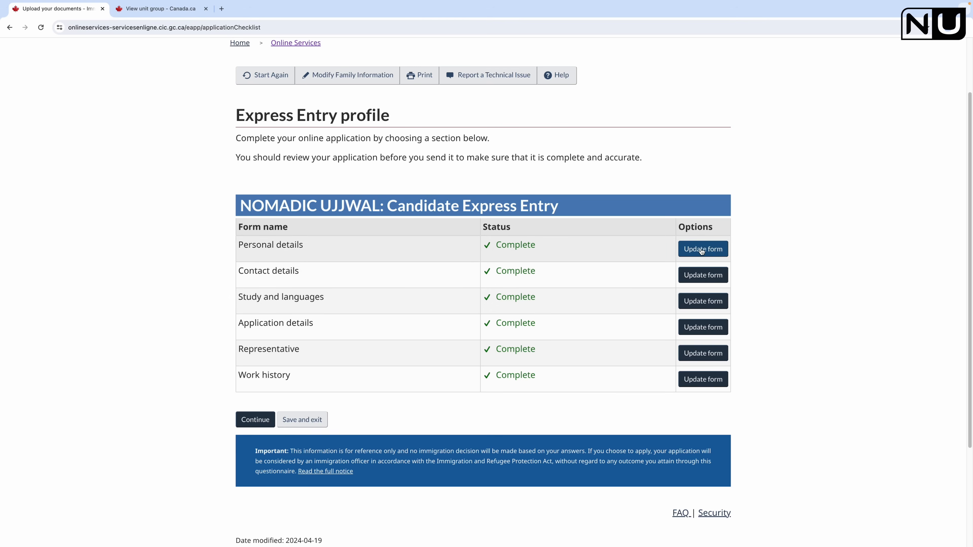
click(256, 420)
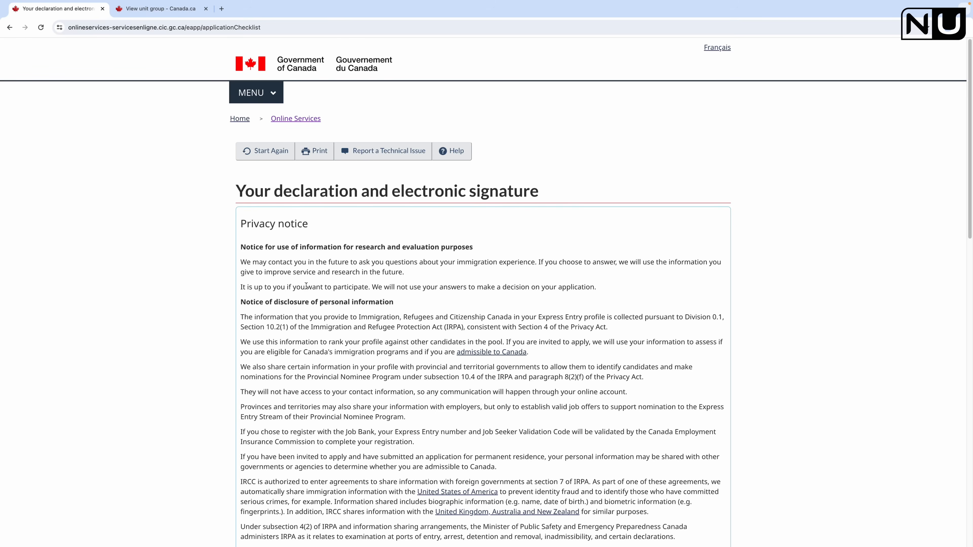
scroll(306, 286, down, 5)
scroll(306, 285, down, 8)
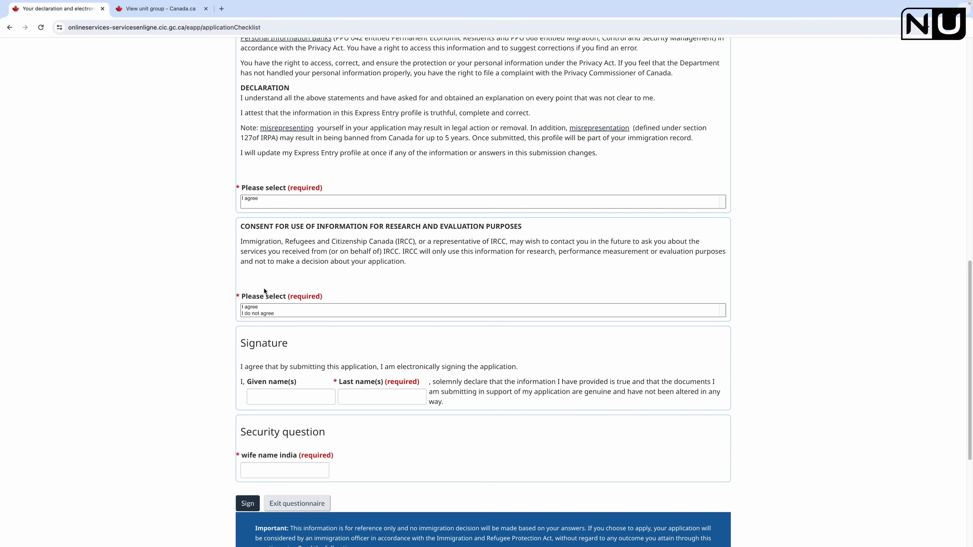
click(264, 199)
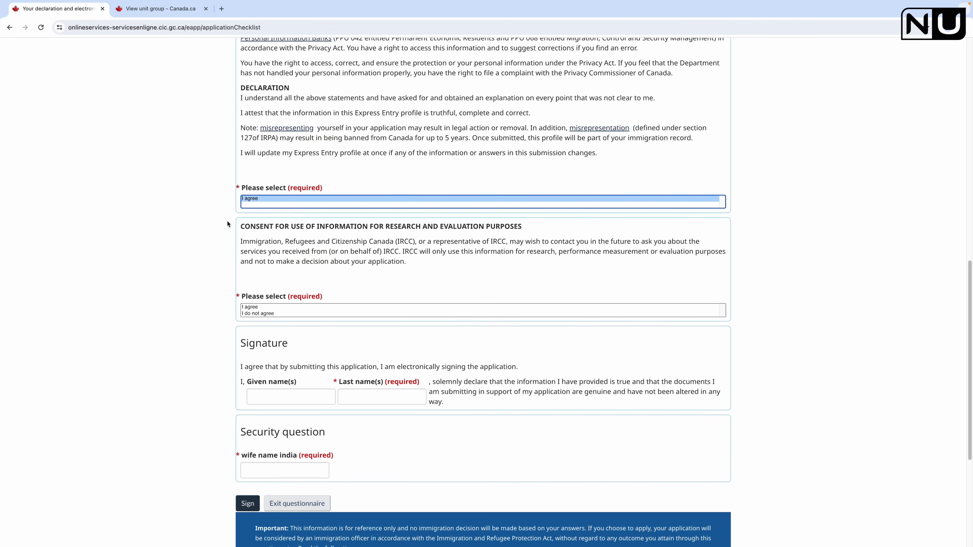
click(255, 308)
Enter the signer's given name and last name, correcting a typo in the last name.
click(278, 392)
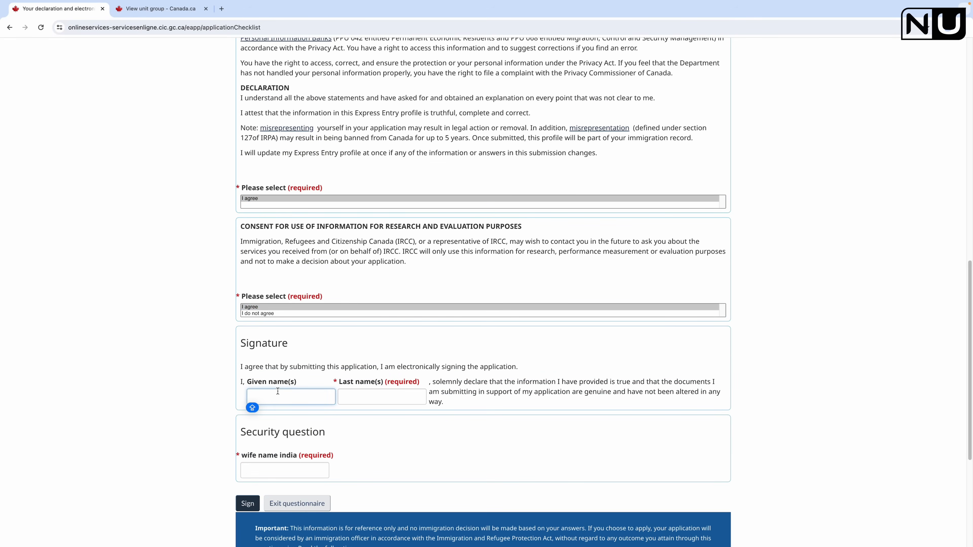
text(NOMADIC)
click(367, 394)
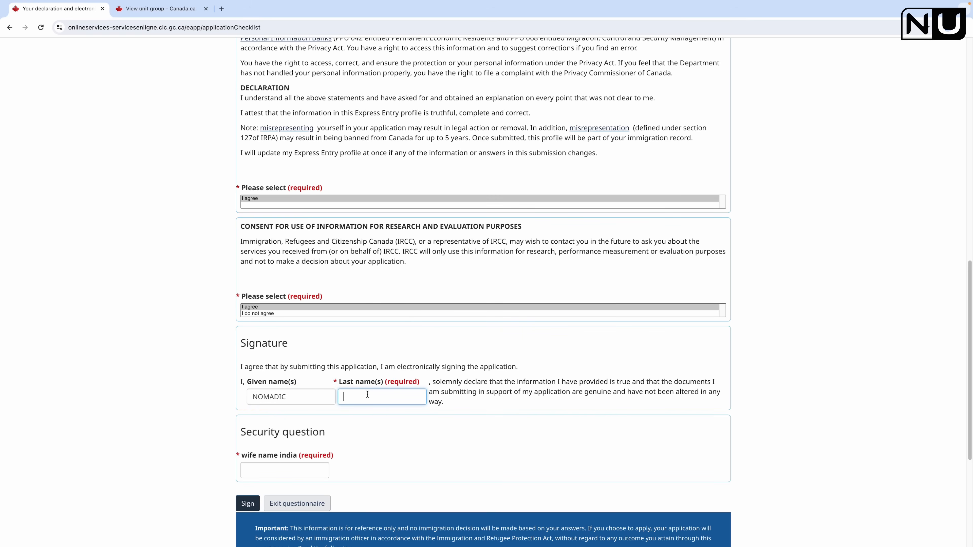
text(YHH)
key(BackSpace)
key(BackSpace)
key(BackSpace)
text(UJJWAL)
Type the security question answer, fixing typos, and sign the declaration.
click(279, 469)
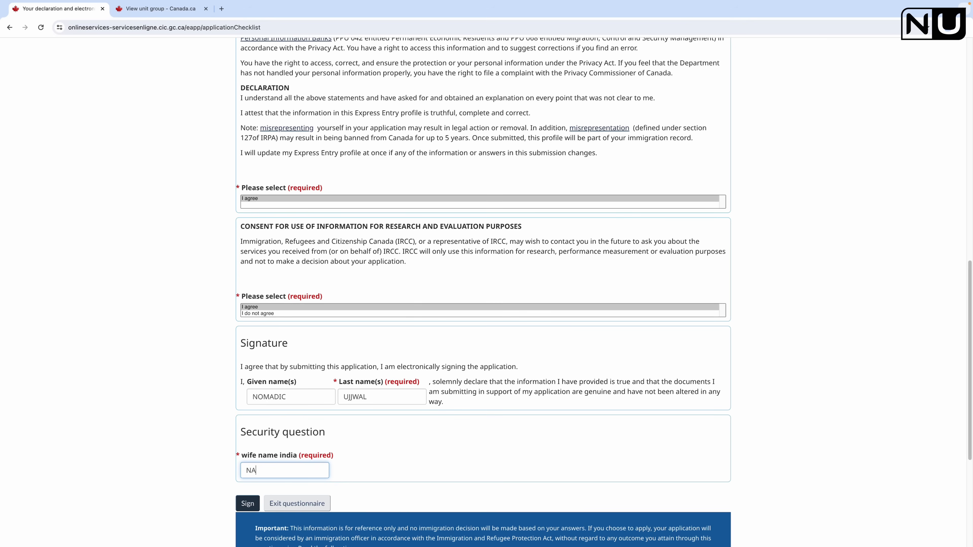
click(249, 508)
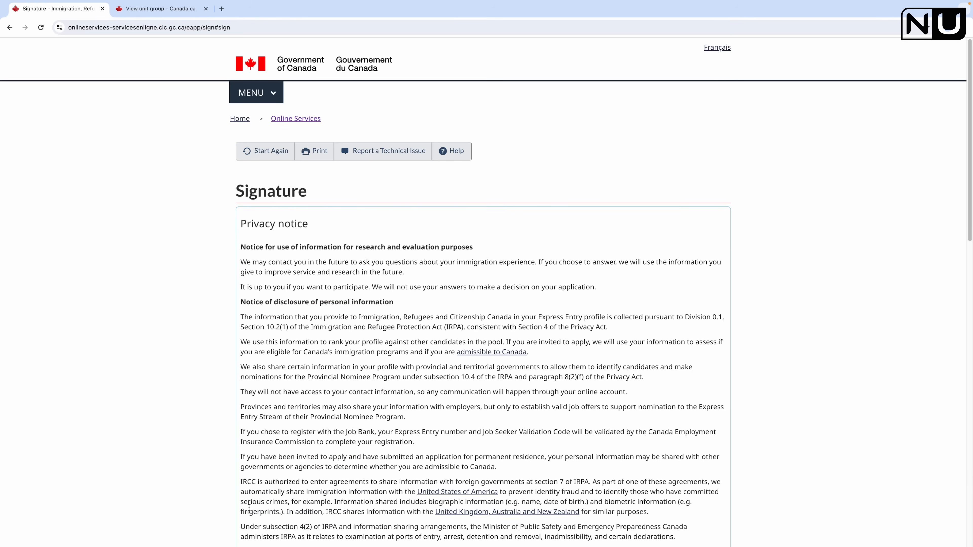
Transmit the signed Express Entry profile and return to the account home after the confirmation.
scroll(303, 458, down, 5)
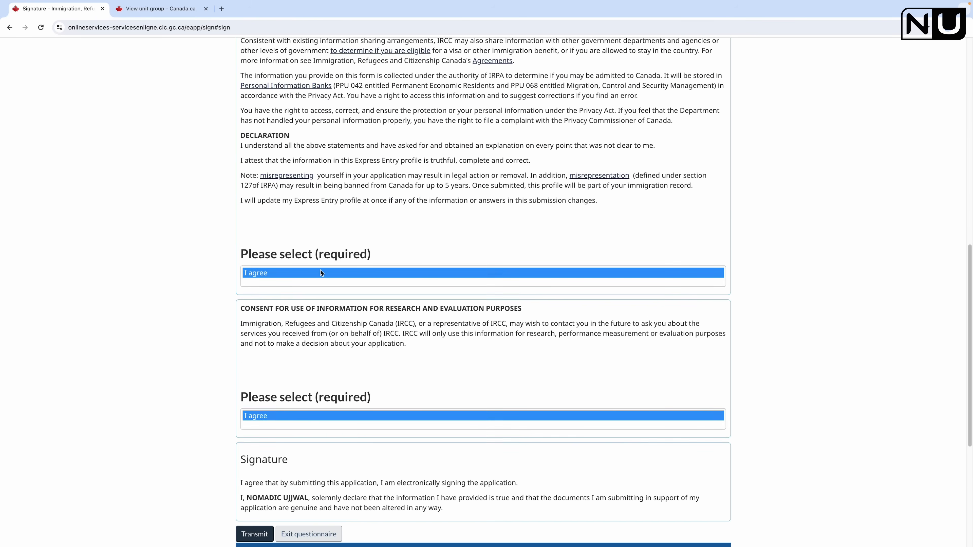
click(261, 460)
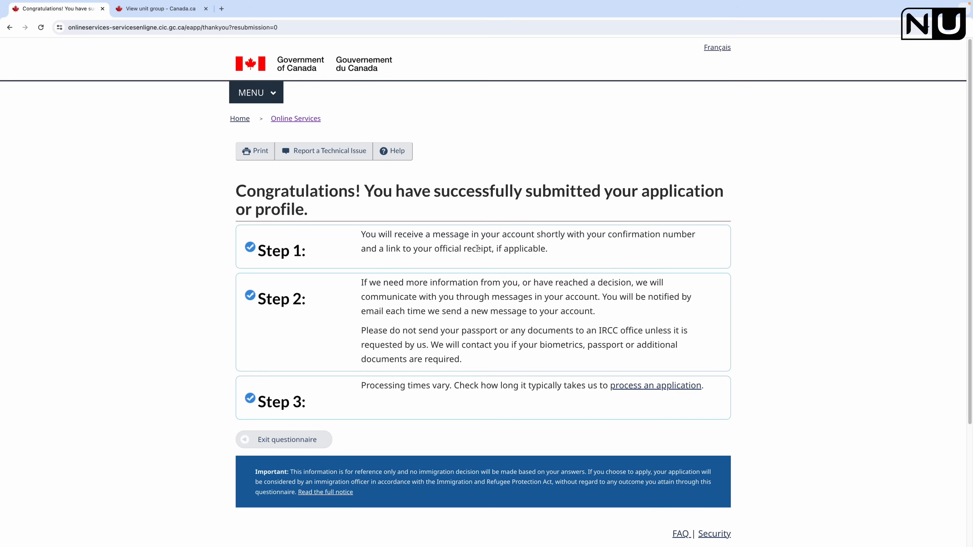
click(301, 119)
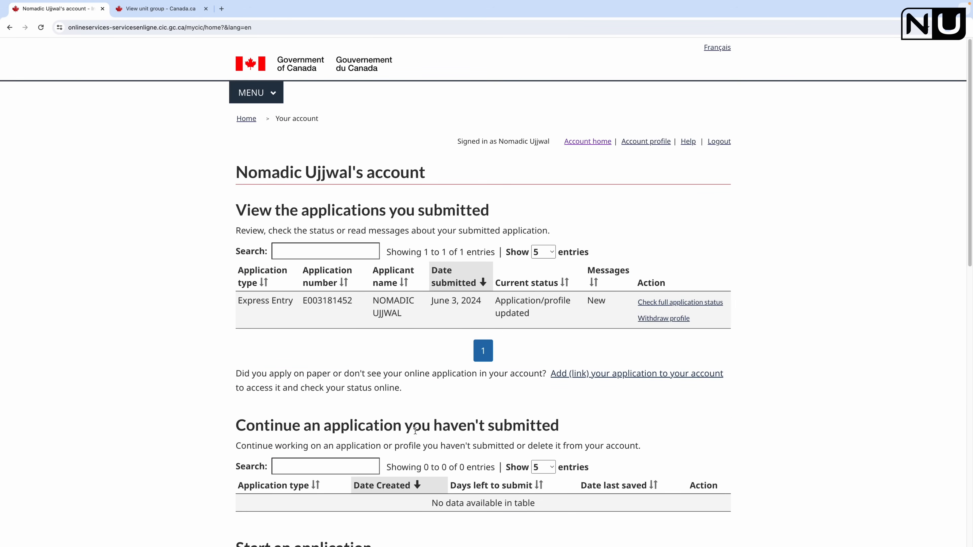
Open the full application status for the submitted Express Entry profile.
scroll(498, 410, down, 1)
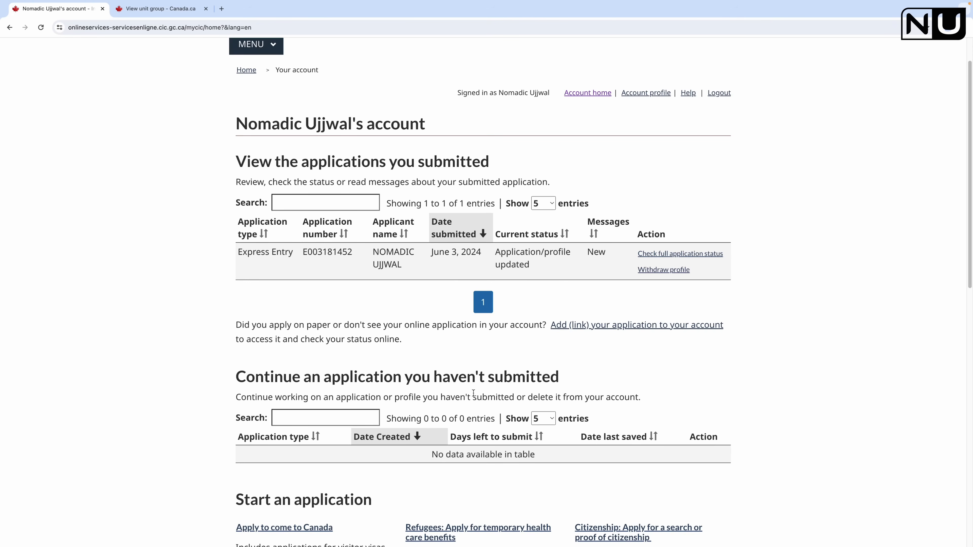
scroll(475, 383, down, 1)
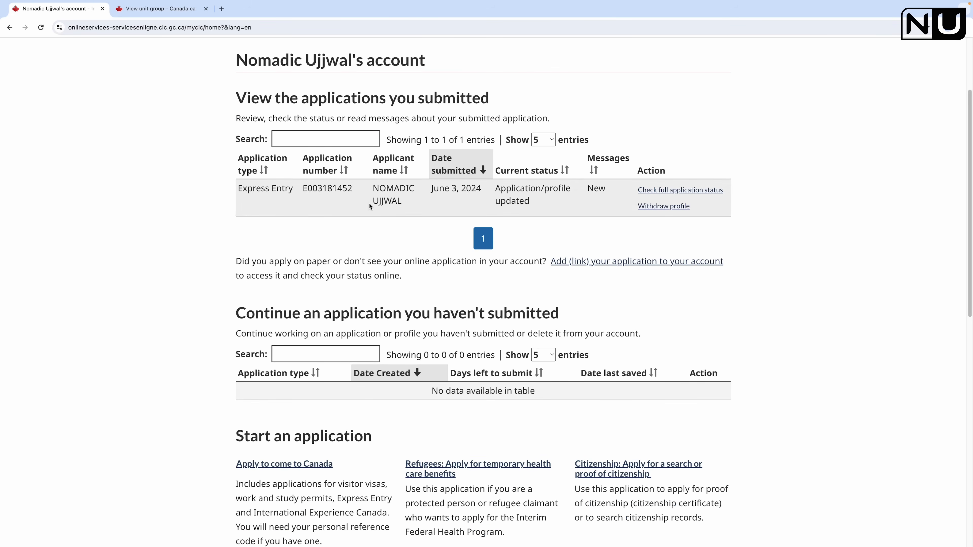
scroll(404, 218, up, 1)
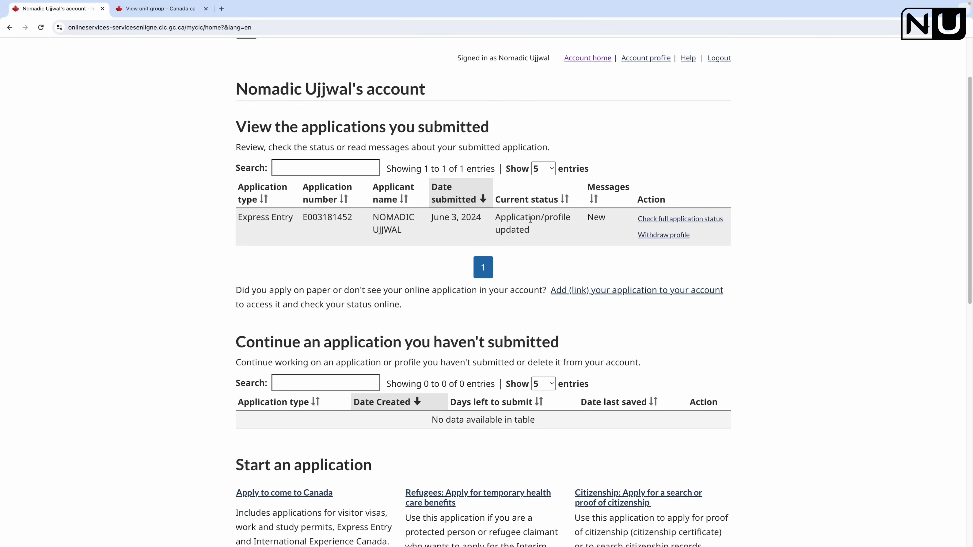
click(671, 221)
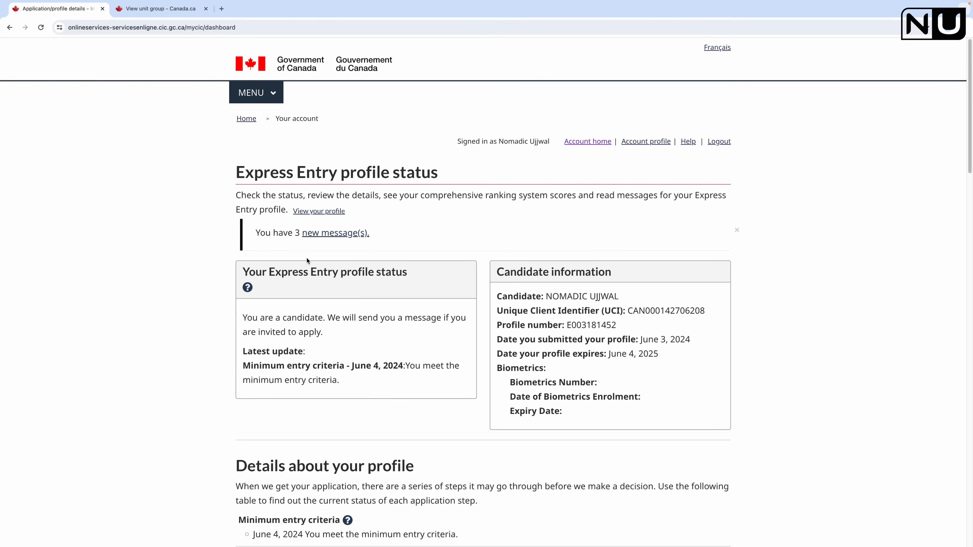
Review the profile's client identifier, name, profile number and minimum entry criteria result.
scroll(375, 219, down, 2)
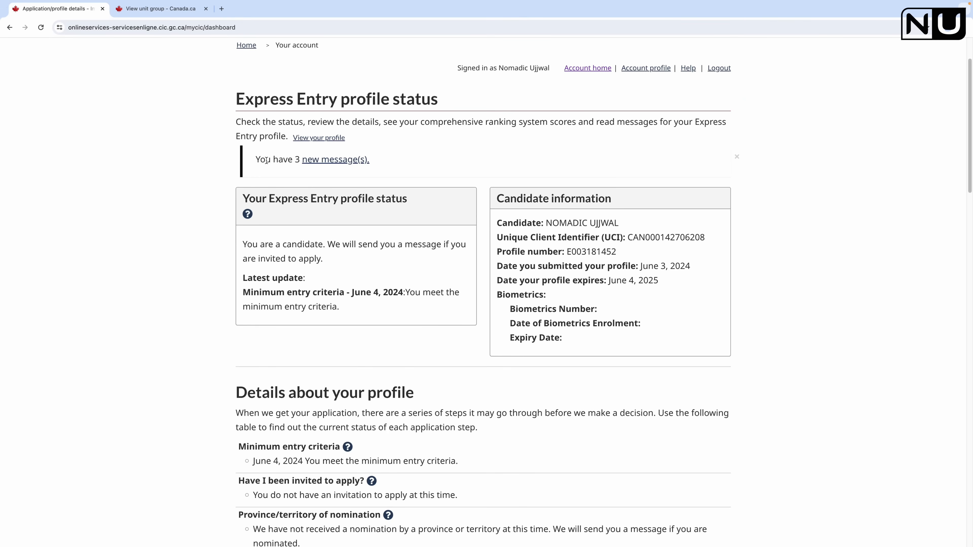
scroll(243, 280, down, 1)
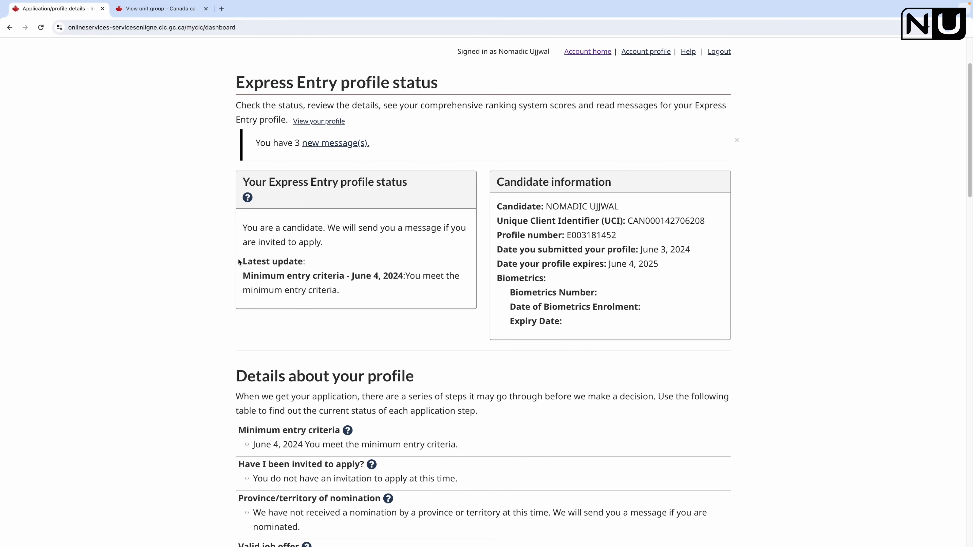
drag(242, 280, 351, 277)
click(378, 281)
drag(628, 221, 728, 225)
drag(548, 206, 636, 211)
drag(567, 235, 638, 238)
scroll(631, 288, down, 7)
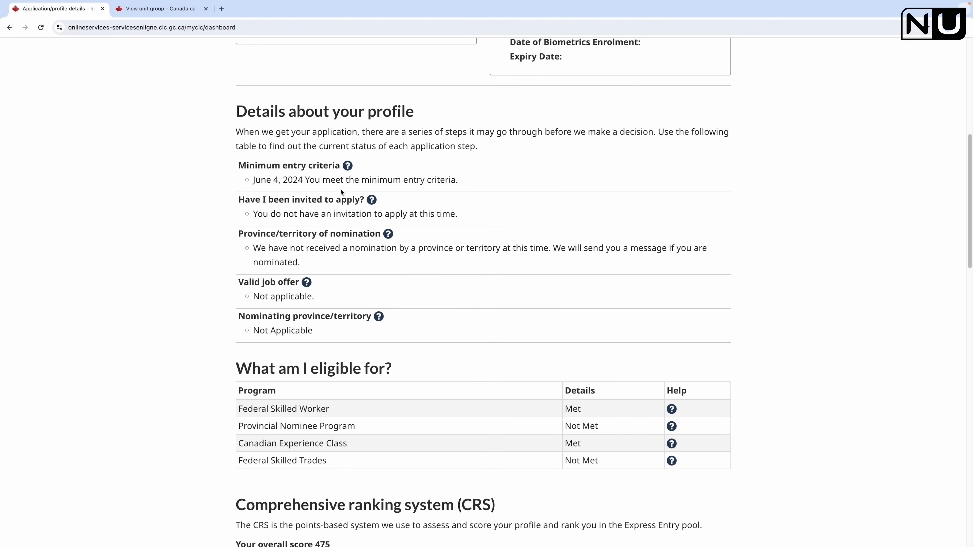
drag(258, 180, 456, 185)
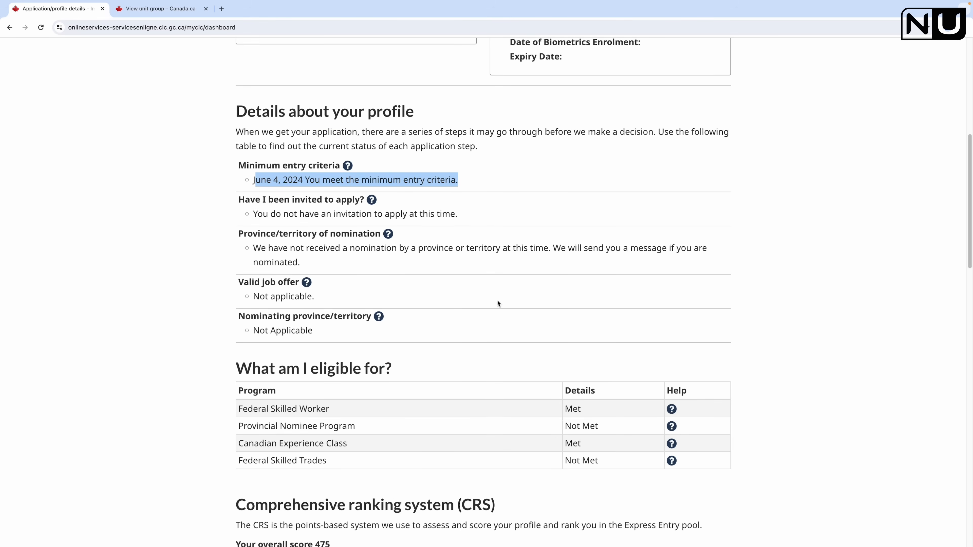
Go through the CRS score breakdown and check the Canadian education score of 30.
scroll(497, 302, down, 2)
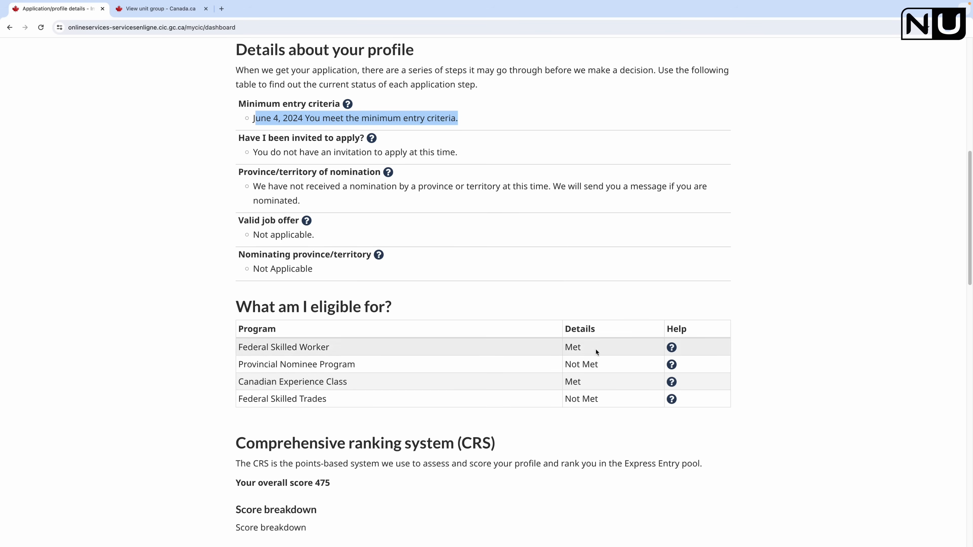
scroll(459, 345, down, 5)
scroll(389, 402, up, 3)
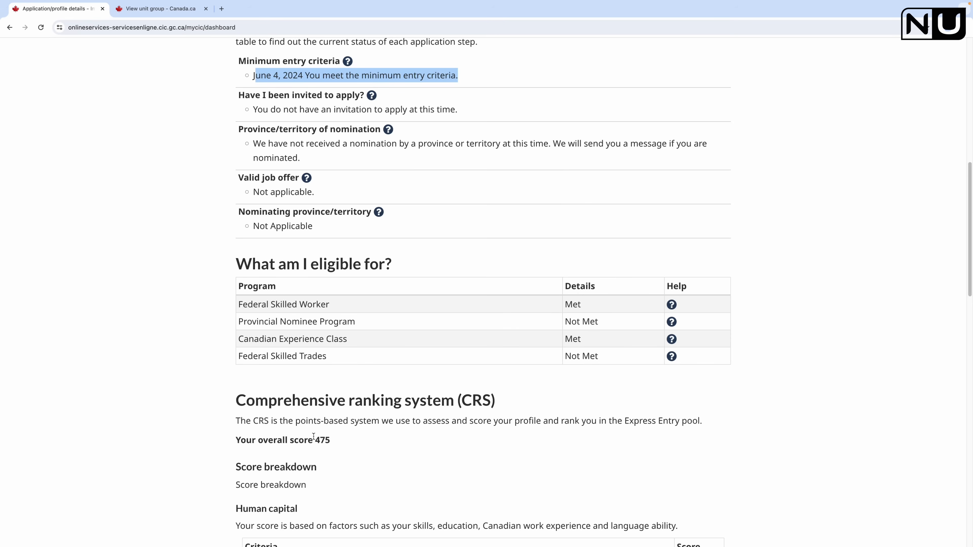
scroll(313, 436, down, 2)
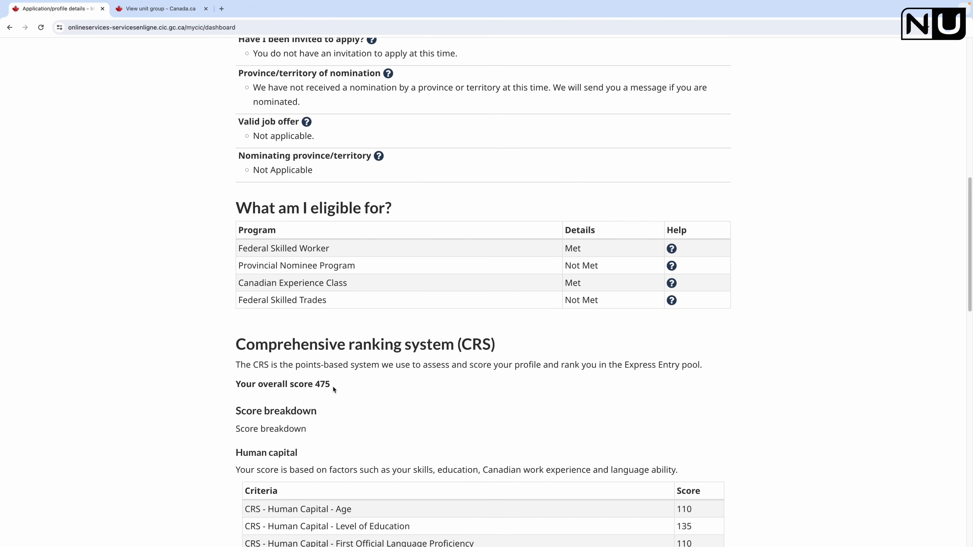
scroll(334, 387, down, 5)
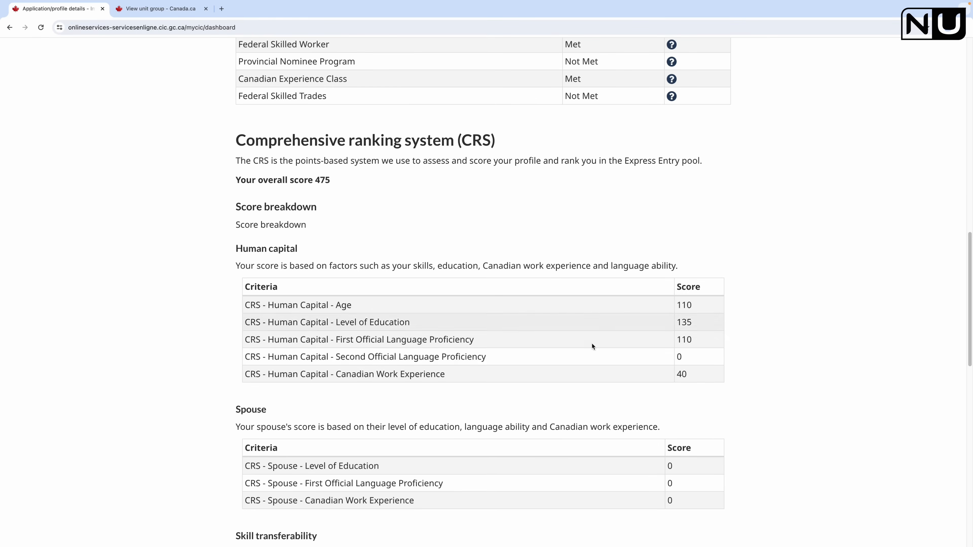
scroll(601, 314, down, 2)
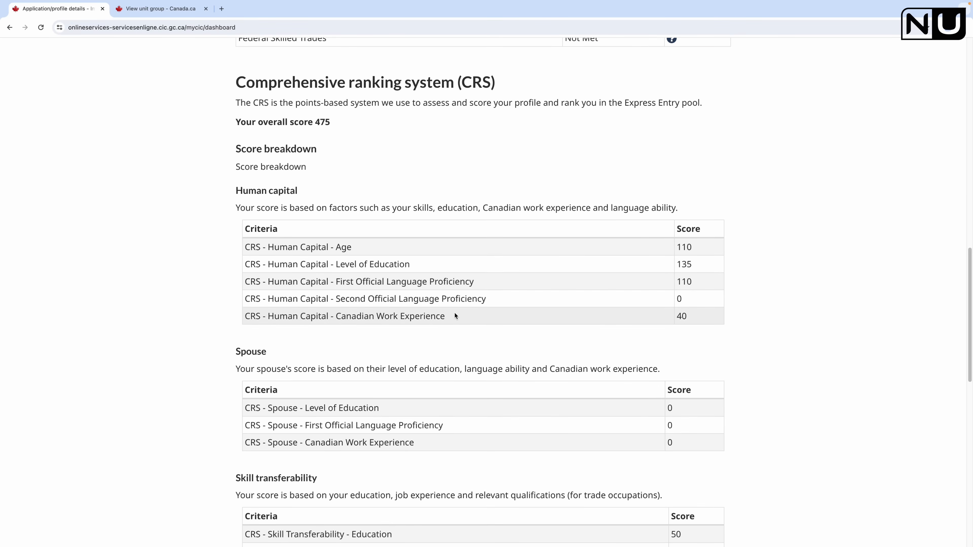
scroll(429, 322, down, 2)
scroll(466, 261, down, 6)
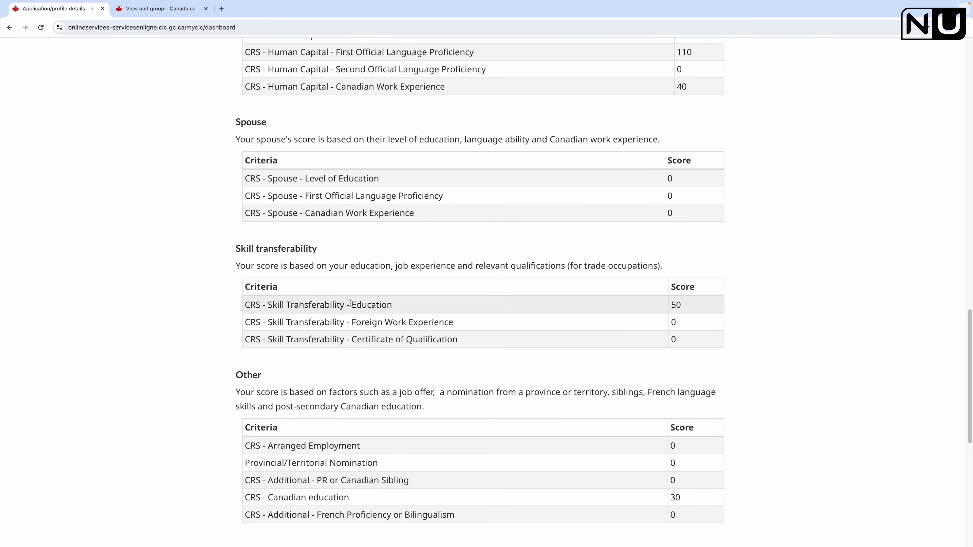
scroll(428, 326, down, 5)
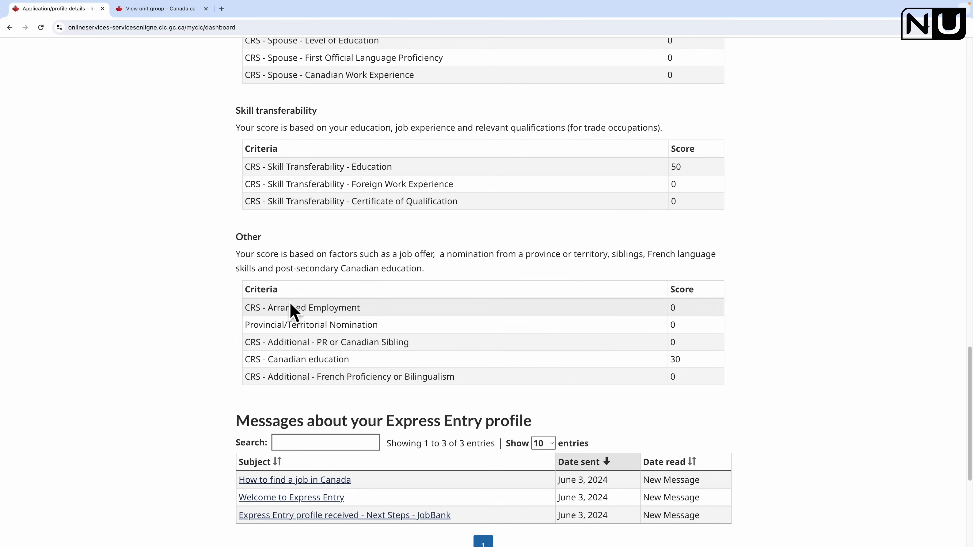
drag(245, 363, 353, 364)
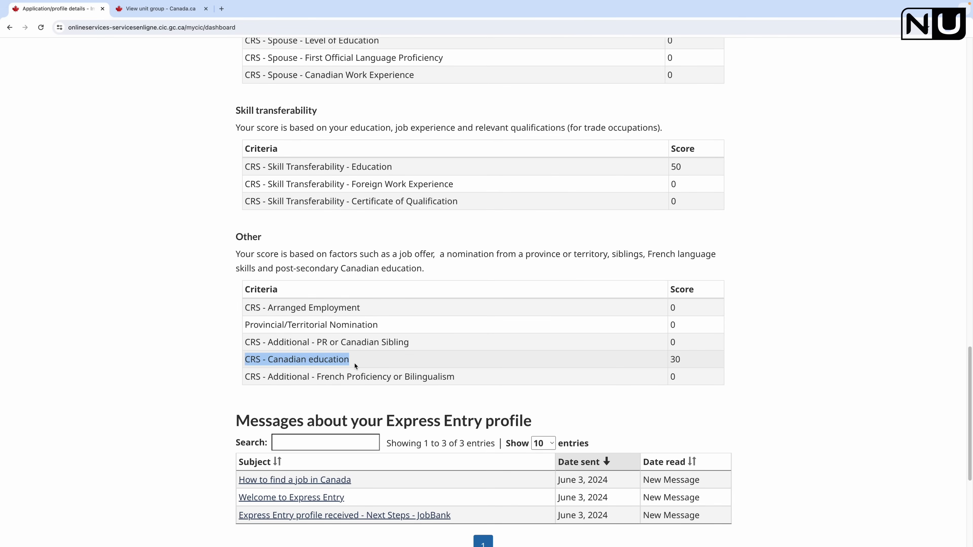
drag(670, 360, 682, 361)
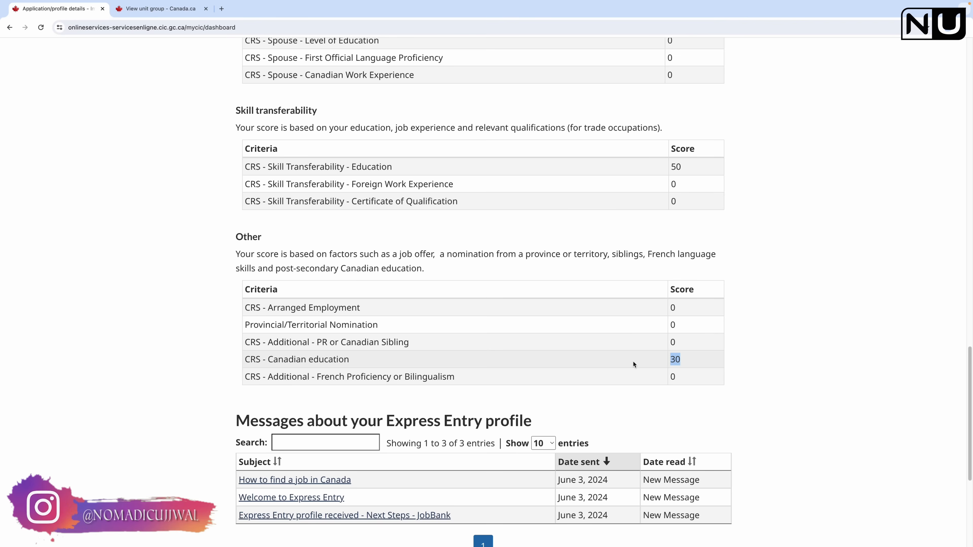
click(674, 359)
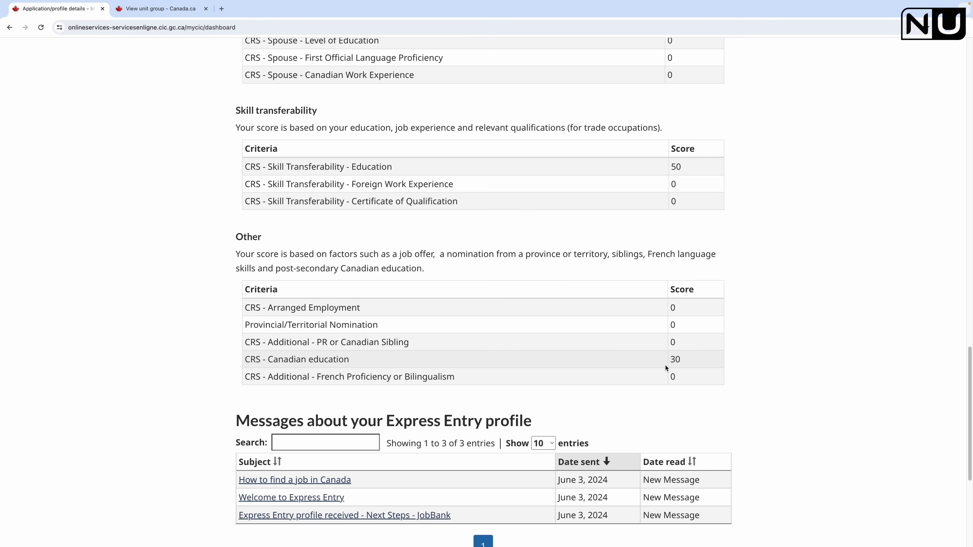
Go back to the IRCC secure account home page.
scroll(665, 365, down, 5)
scroll(662, 350, up, 20)
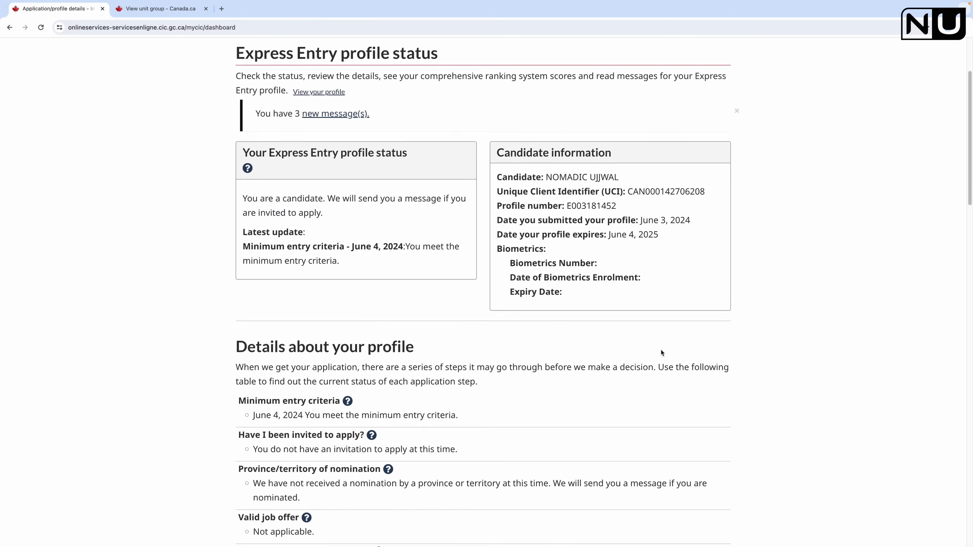
click(590, 142)
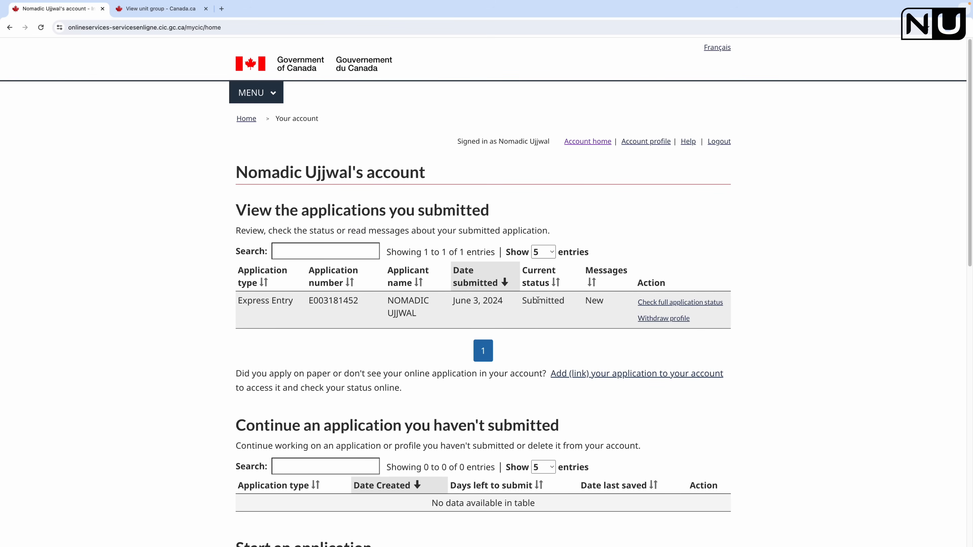
Confirm the Express Entry application is Submitted and all six profile forms show Transmitted.
drag(561, 298, 520, 303)
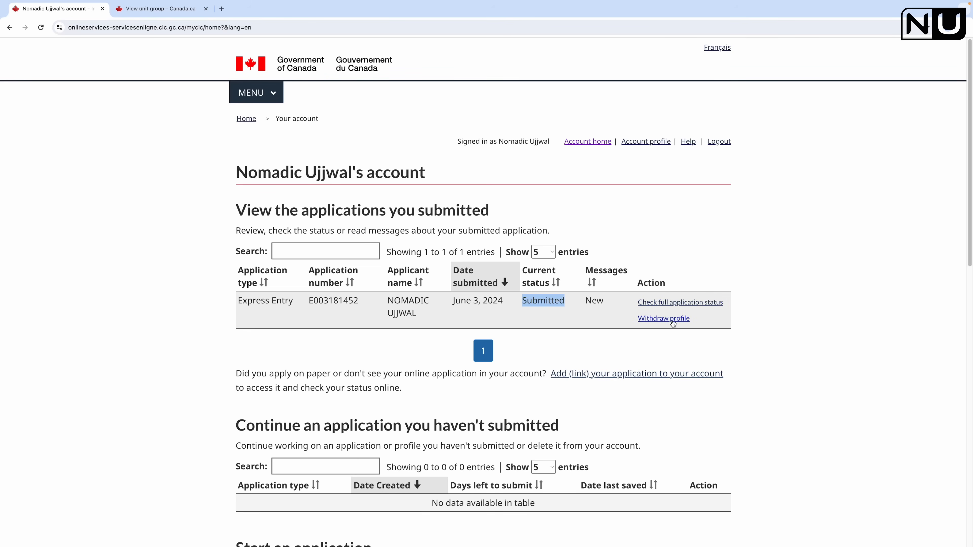
click(654, 307)
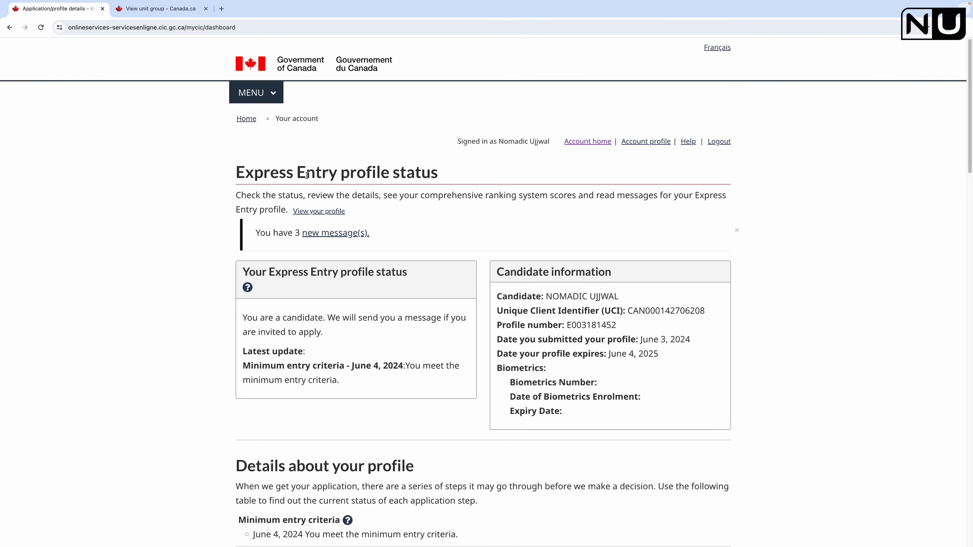
click(320, 215)
scroll(441, 372, down, 2)
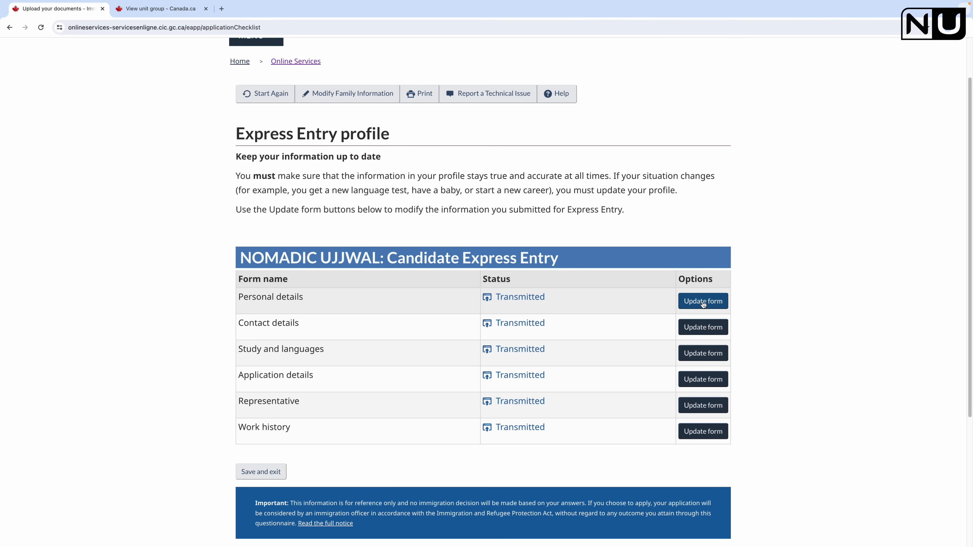
click(298, 63)
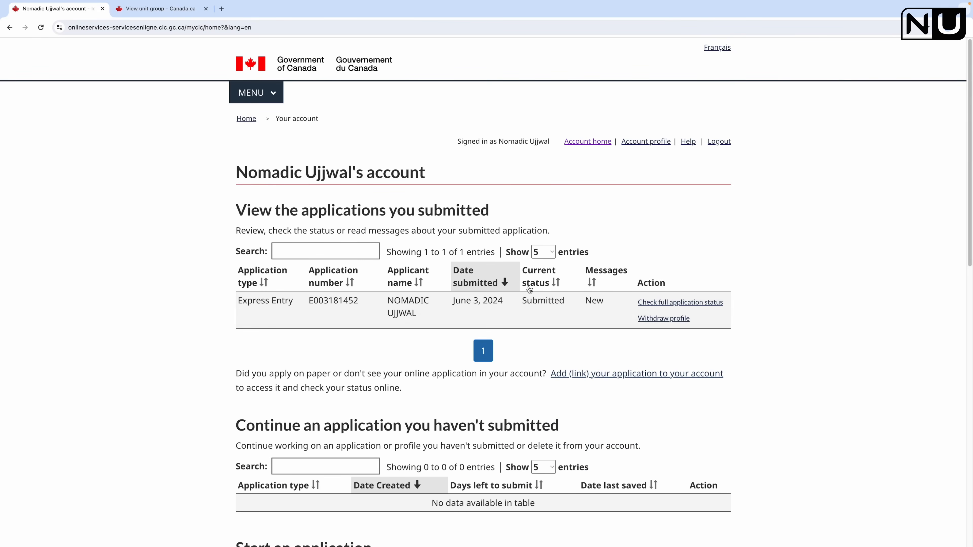